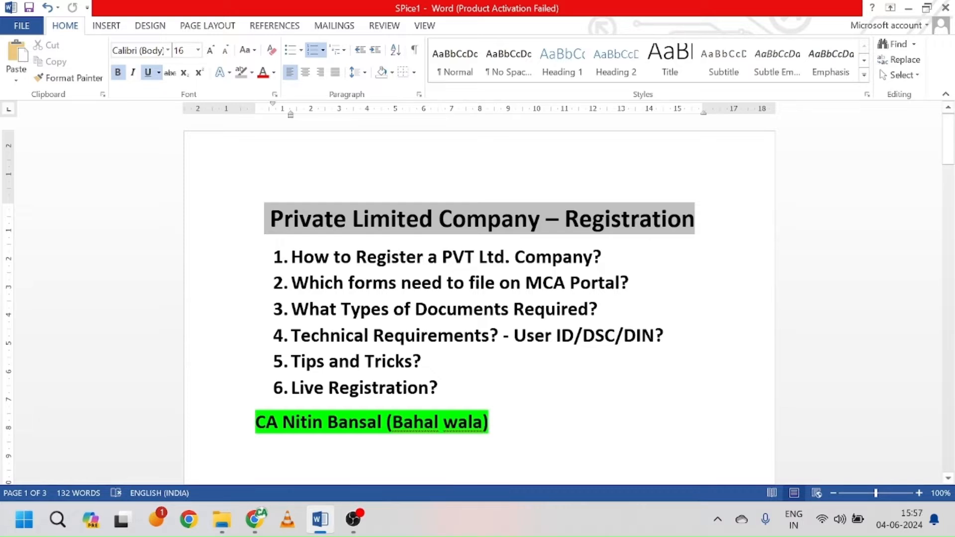
Step: Bring the Documents Required list into view and reduce the Word zoom to 90%
{"action": "scroll", "coordinate": [478, 299], "scroll_direction": "down", "scroll_amount": 3}
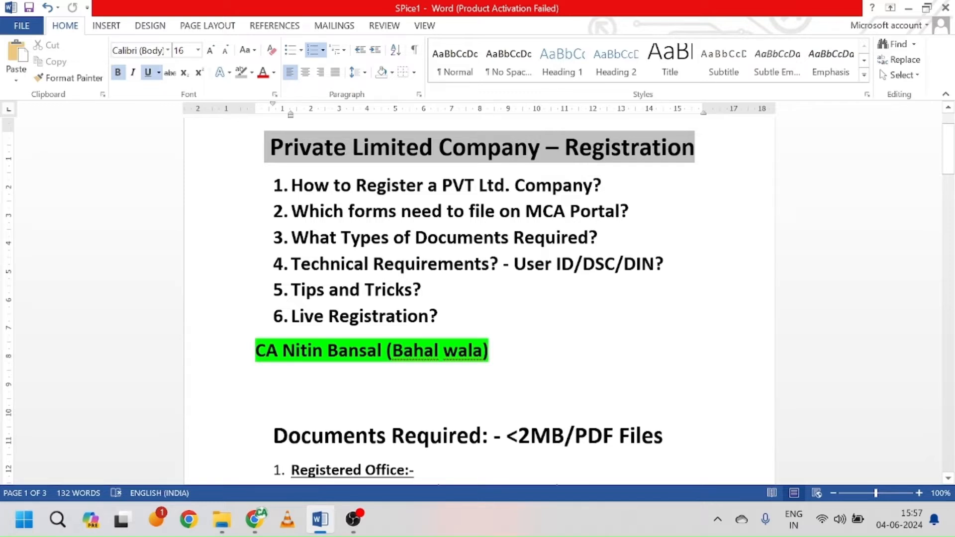
{"action": "scroll", "coordinate": [477, 298], "scroll_direction": "down", "scroll_amount": 3}
{"action": "scroll", "coordinate": [477, 298], "scroll_direction": "down", "scroll_amount": 3}
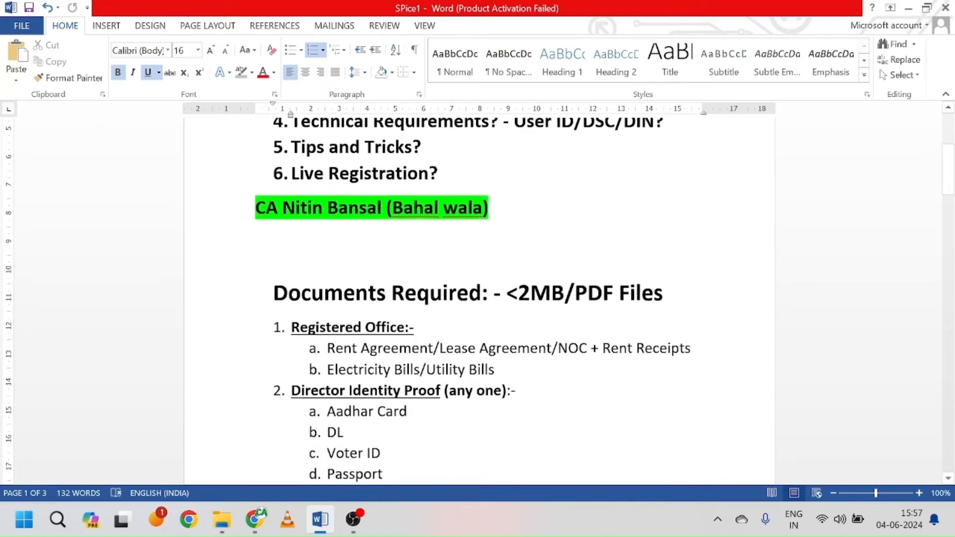
{"action": "scroll", "coordinate": [478, 298], "scroll_direction": "down", "scroll_amount": 5}
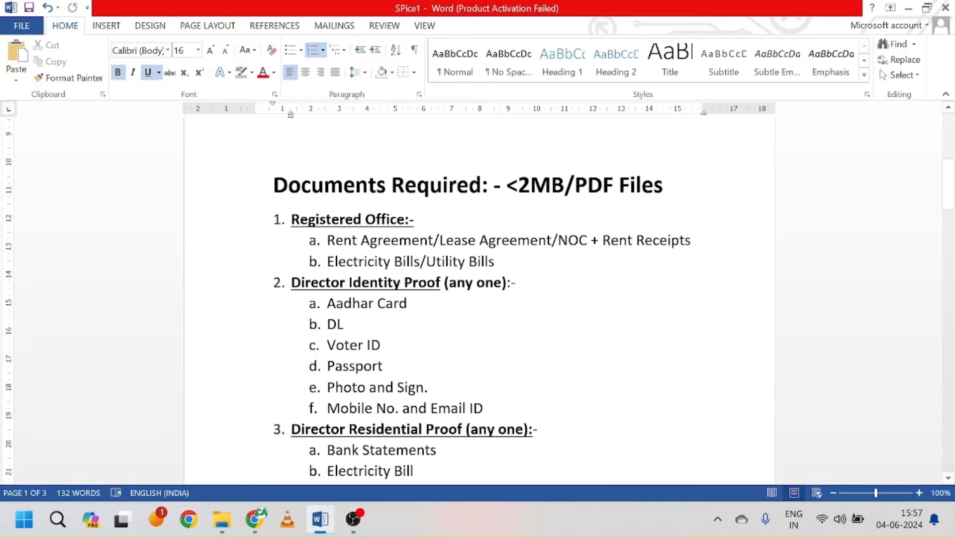
{"action": "scroll", "coordinate": [477, 299], "scroll_direction": "down", "scroll_amount": 2}
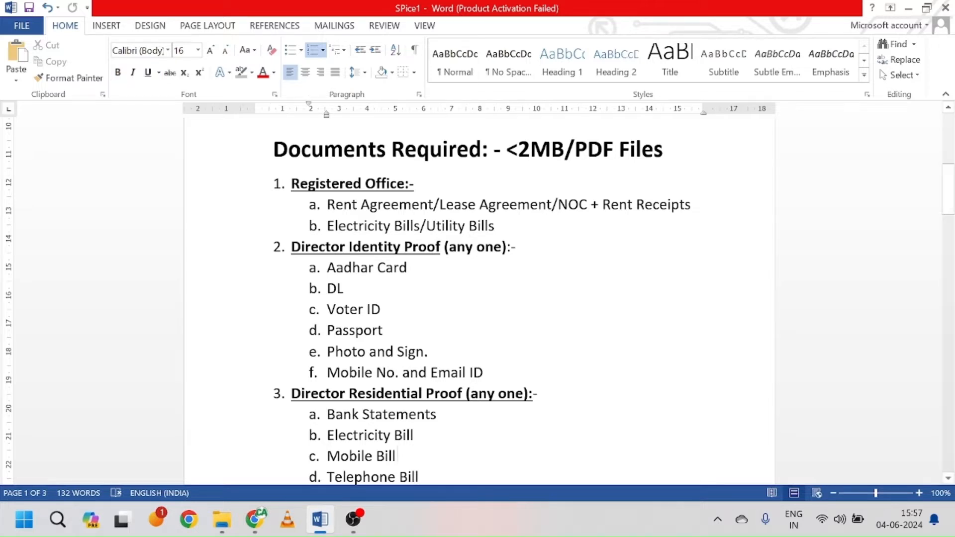
{"action": "scroll", "coordinate": [409, 471], "scroll_direction": "down", "scroll_amount": 1}
{"action": "key", "text": "Up"}
{"action": "key", "text": "Up"}
{"action": "key", "text": "Up"}
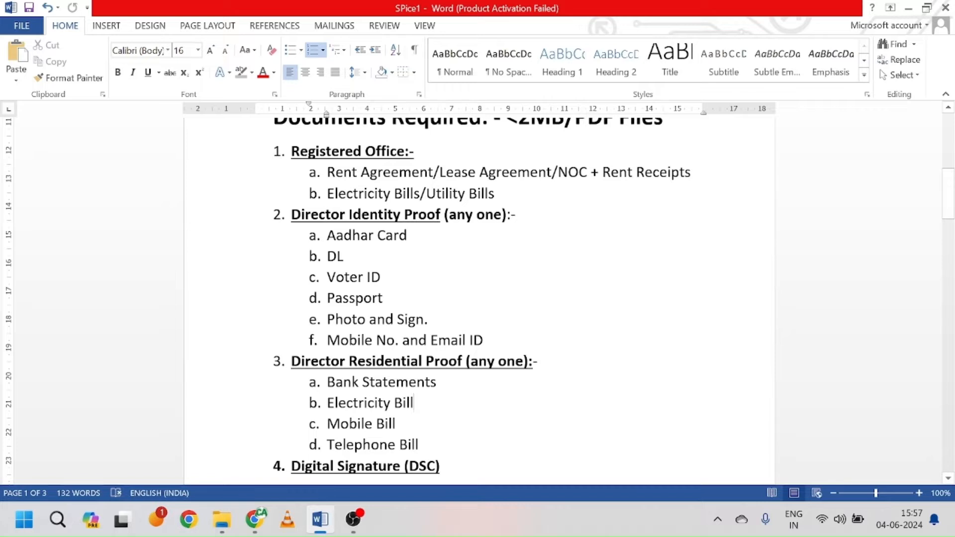
{"action": "left_click", "coordinate": [834, 493]}
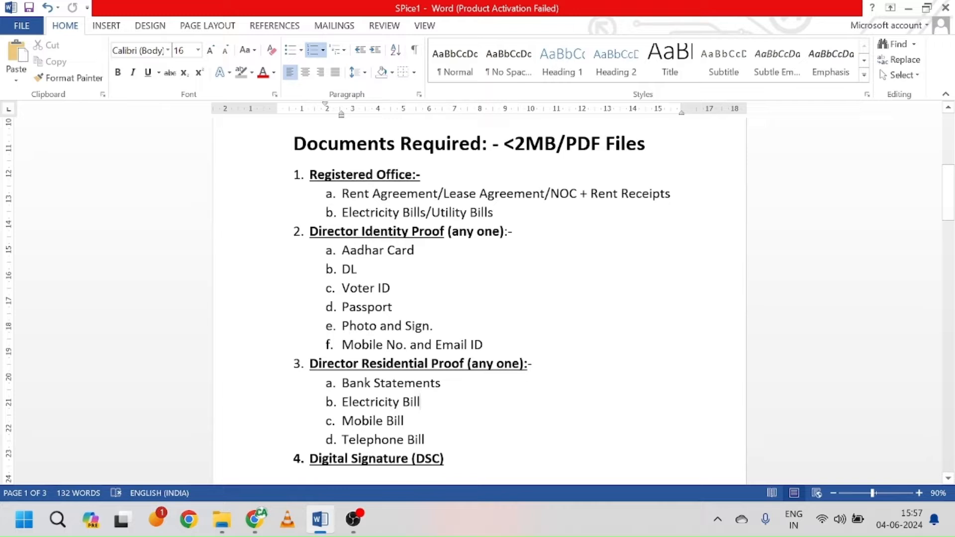
Step: Add 'Rented/Owned/Virtual Office' after the Registered Office:- heading, correcting the typo
{"action": "left_click", "coordinate": [423, 174]}
{"action": "type", "text": "Reted"}
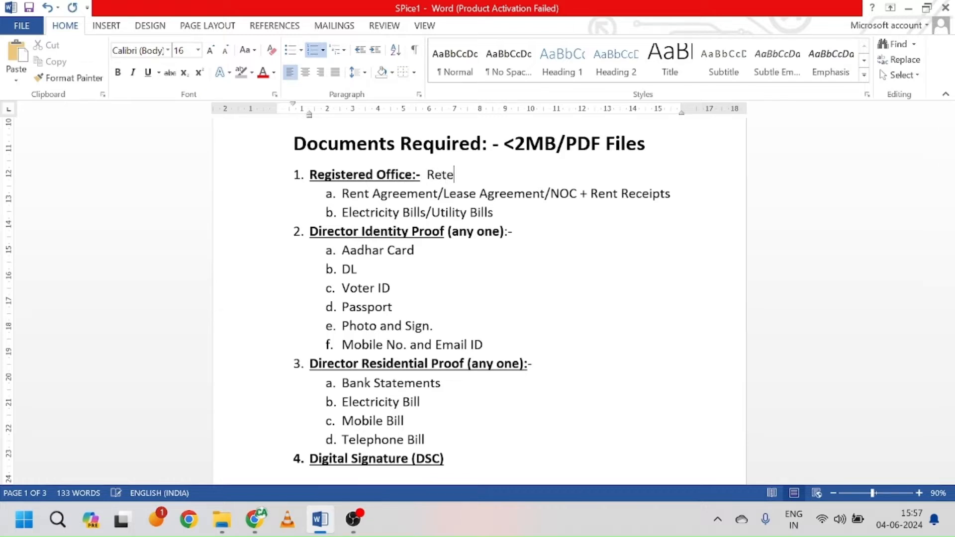
{"action": "key", "text": "BackSpace"}
{"action": "key", "text": "BackSpace"}
{"action": "key", "text": "BackSpace"}
{"action": "type", "text": "nted/Owned"}
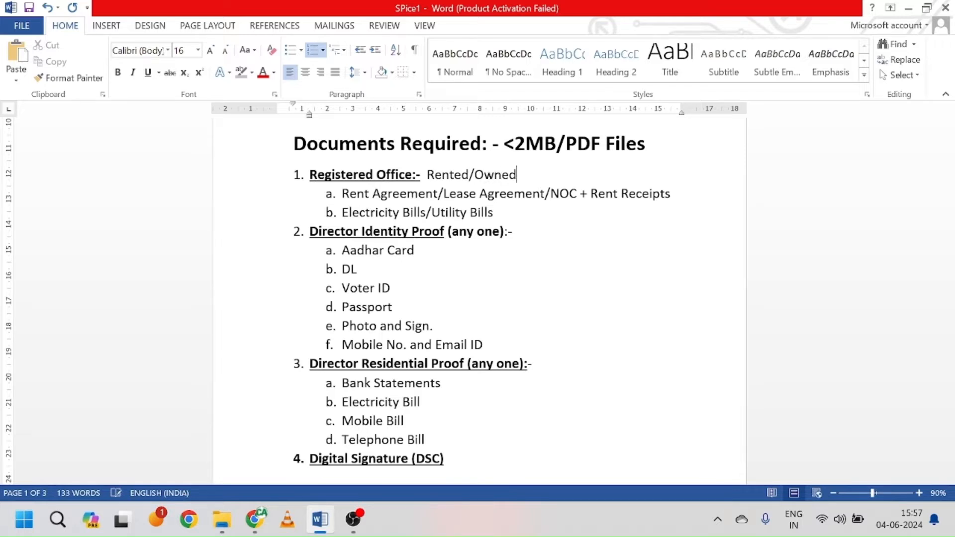
{"action": "type", "text": "/Virtual Off"}
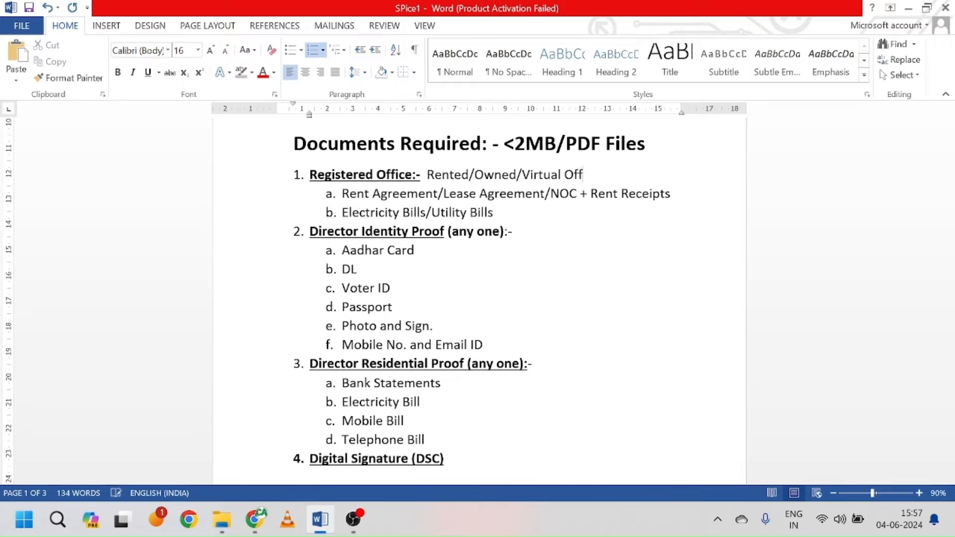
{"action": "type", "text": "ice"}
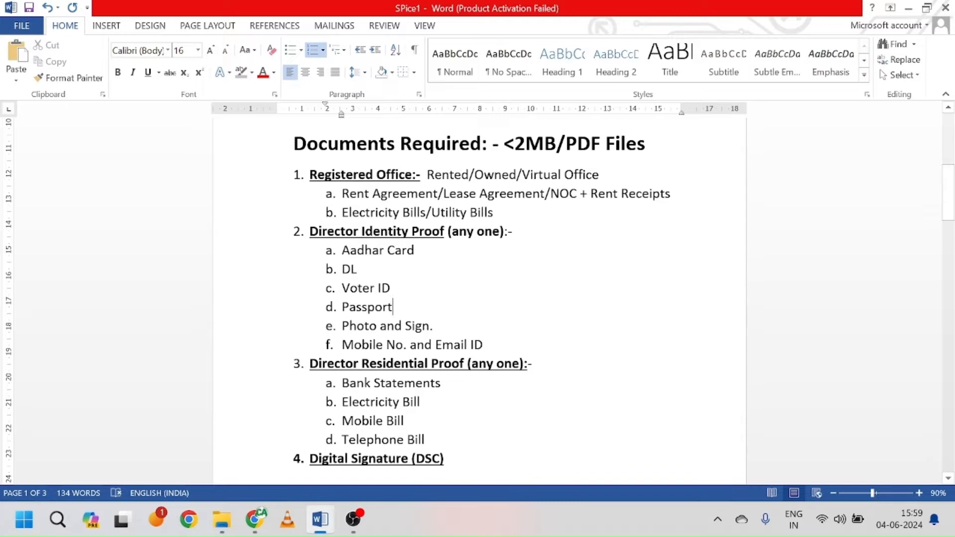
Step: Append '/PAN Card' to the Aadhar Card item under Director Identity Proof
{"action": "key", "text": "Up"}
{"action": "key", "text": "Up"}
{"action": "left_click", "coordinate": [414, 250]}
{"action": "type", "text": "/"}
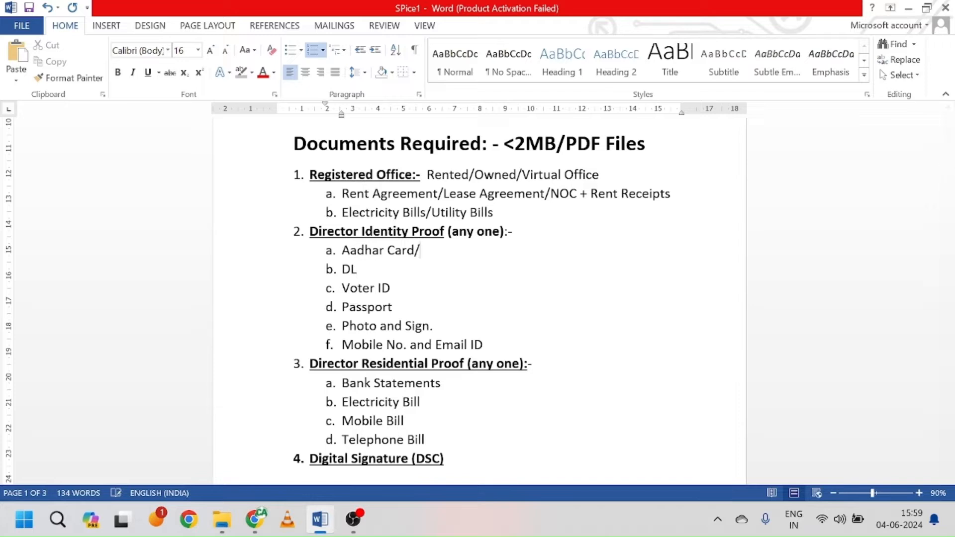
{"action": "type", "text": "PAN Card"}
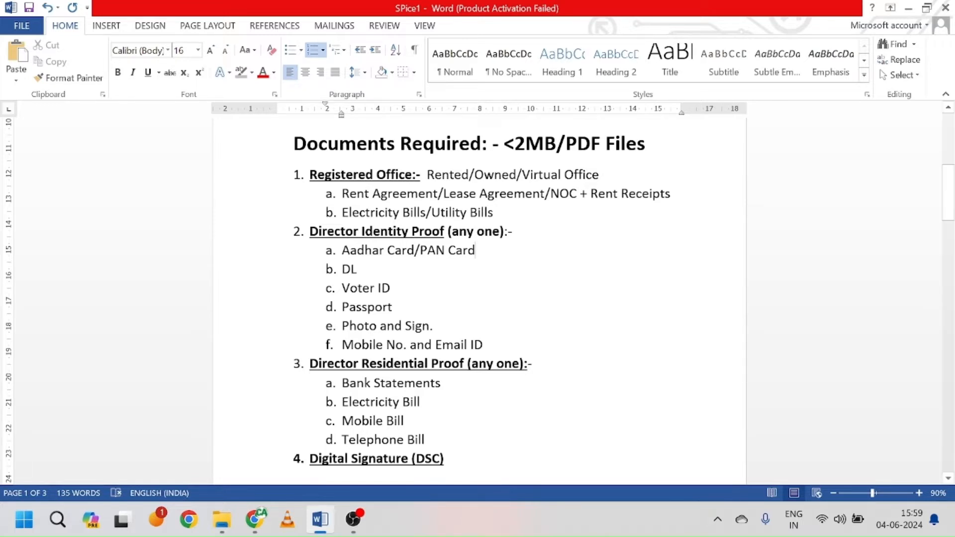
{"action": "scroll", "coordinate": [477, 298], "scroll_direction": "down", "scroll_amount": 1}
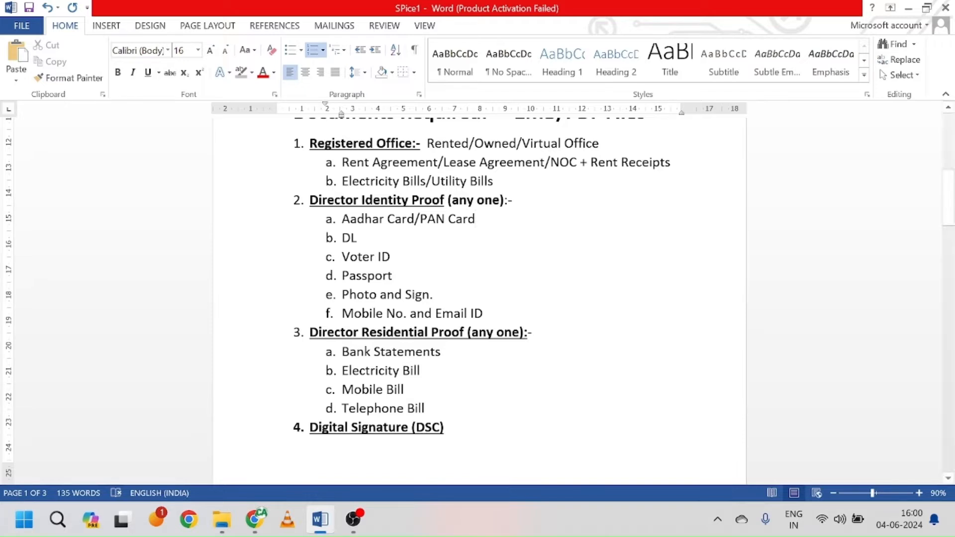
{"action": "left_click", "coordinate": [483, 313]}
{"action": "left_click", "coordinate": [444, 426]}
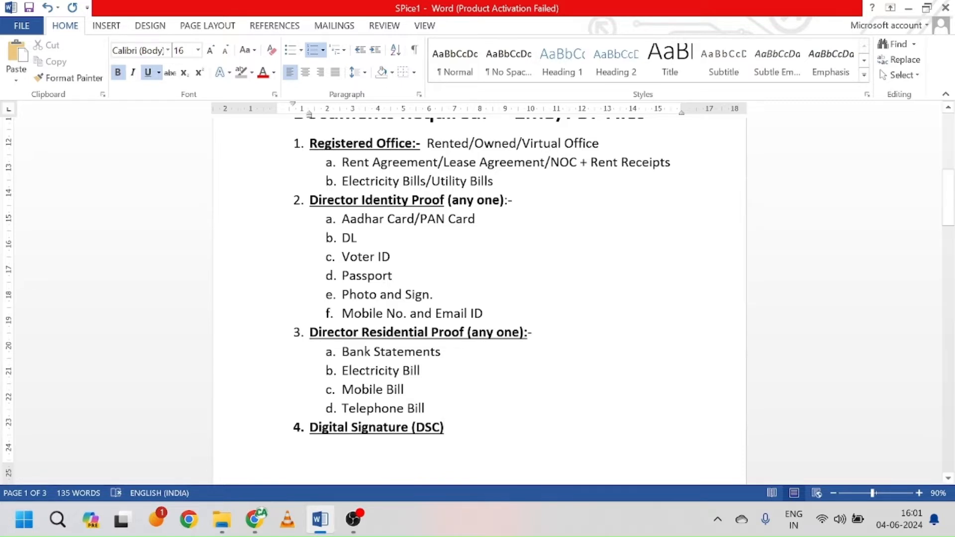
{"action": "scroll", "coordinate": [477, 298], "scroll_direction": "up", "scroll_amount": 3}
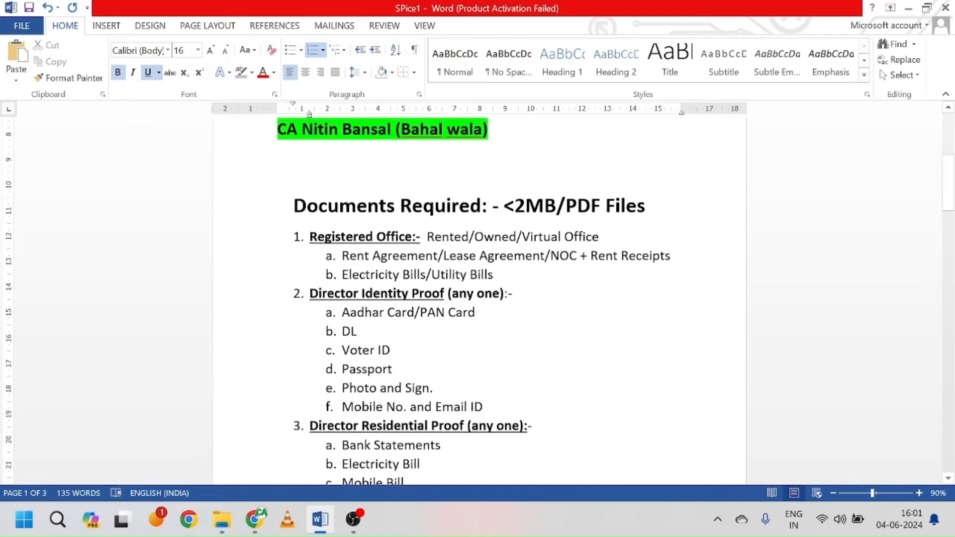
{"action": "scroll", "coordinate": [478, 298], "scroll_direction": "down", "scroll_amount": 3}
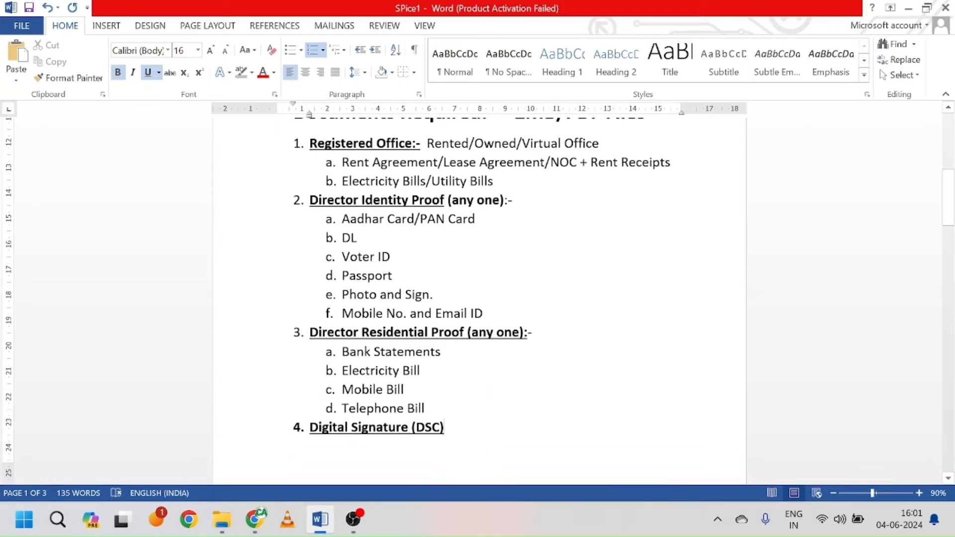
{"action": "scroll", "coordinate": [478, 298], "scroll_direction": "up", "scroll_amount": 1}
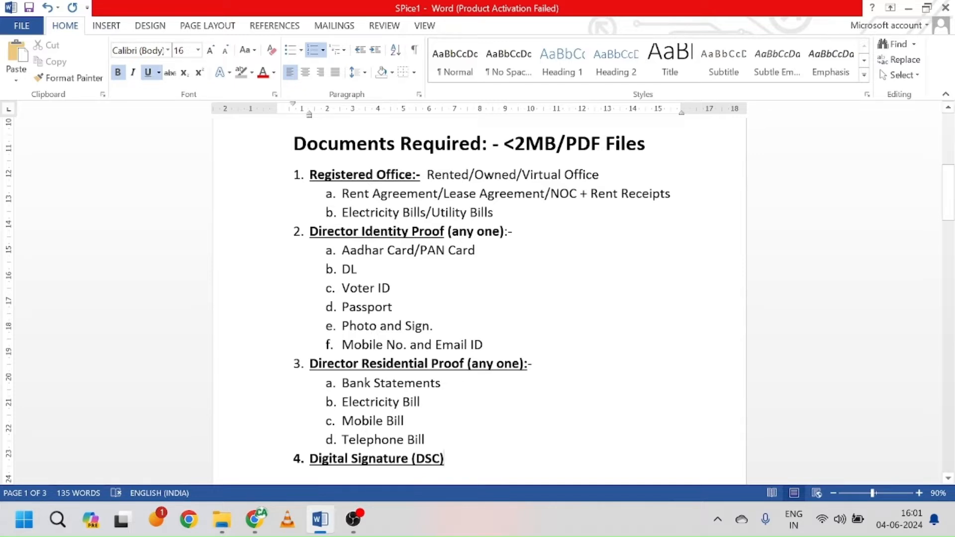
{"action": "left_click", "coordinate": [222, 521]}
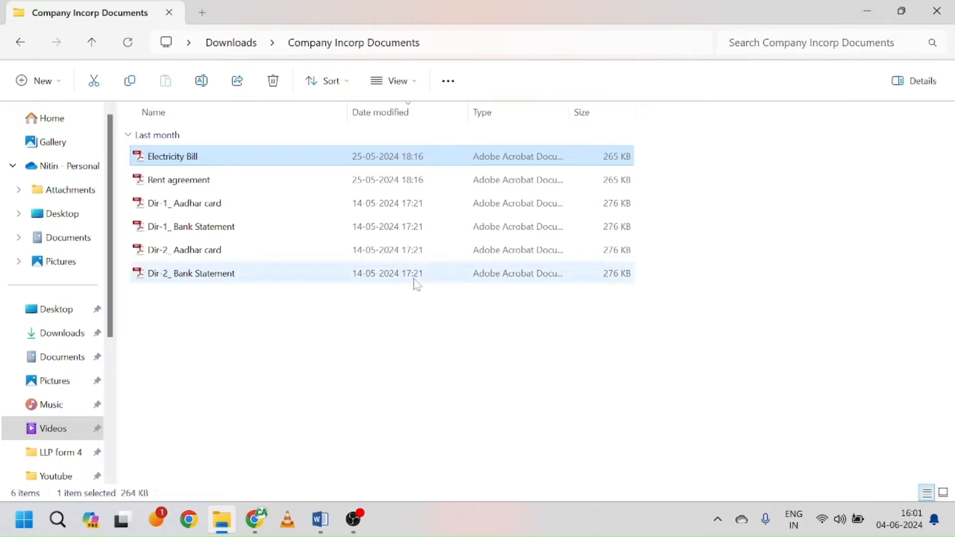
{"action": "left_click", "coordinate": [865, 12]}
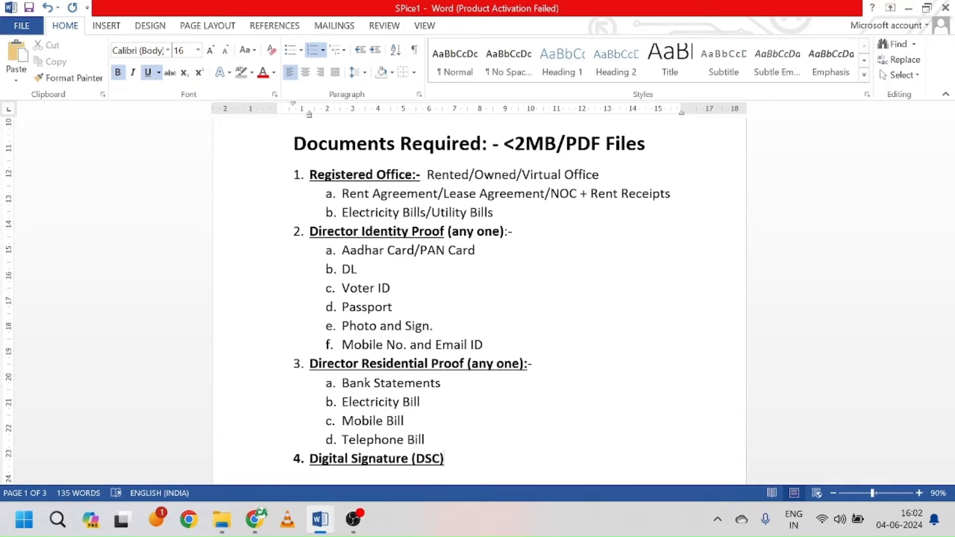
{"action": "scroll", "coordinate": [478, 298], "scroll_direction": "up", "scroll_amount": 2}
{"action": "scroll", "coordinate": [477, 299], "scroll_direction": "down", "scroll_amount": 1}
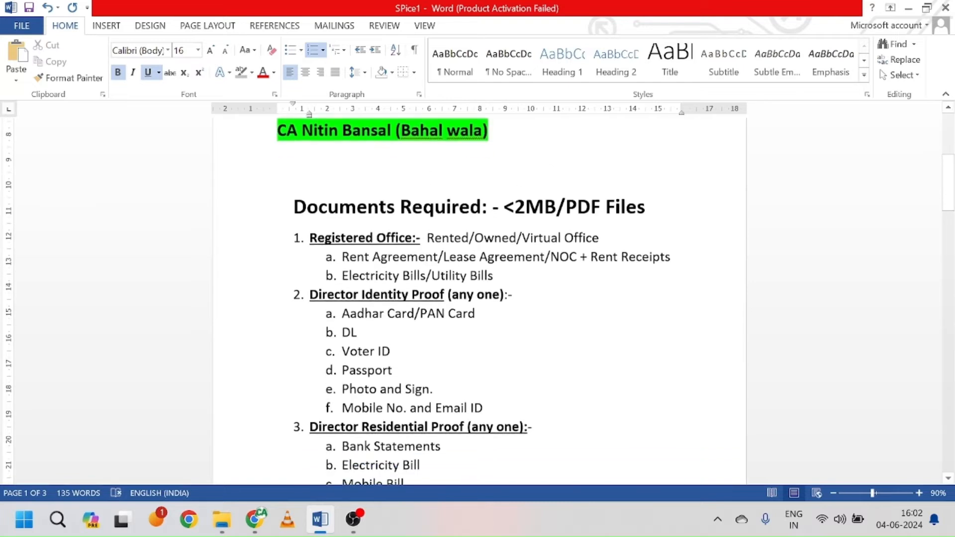
{"action": "scroll", "coordinate": [478, 299], "scroll_direction": "down", "scroll_amount": 3}
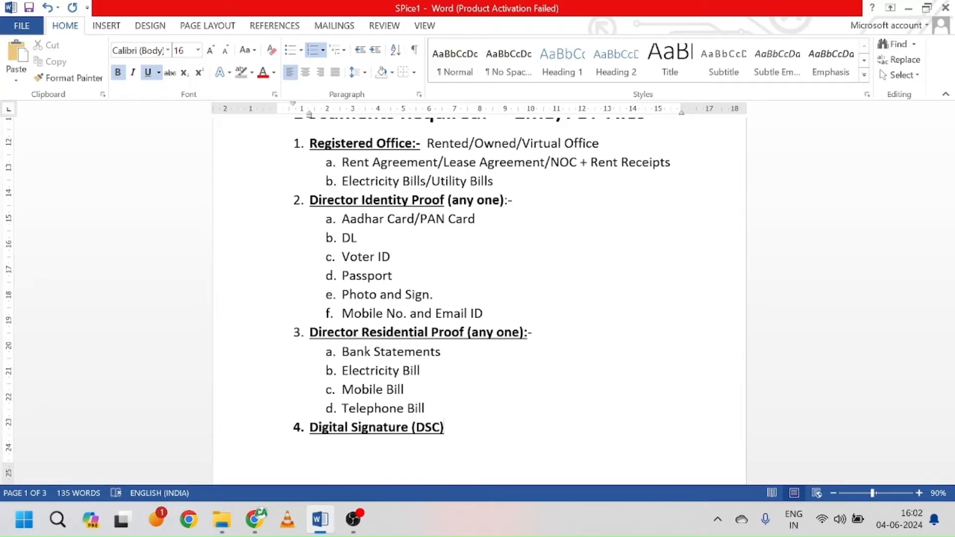
{"action": "scroll", "coordinate": [477, 298], "scroll_direction": "up", "scroll_amount": 1}
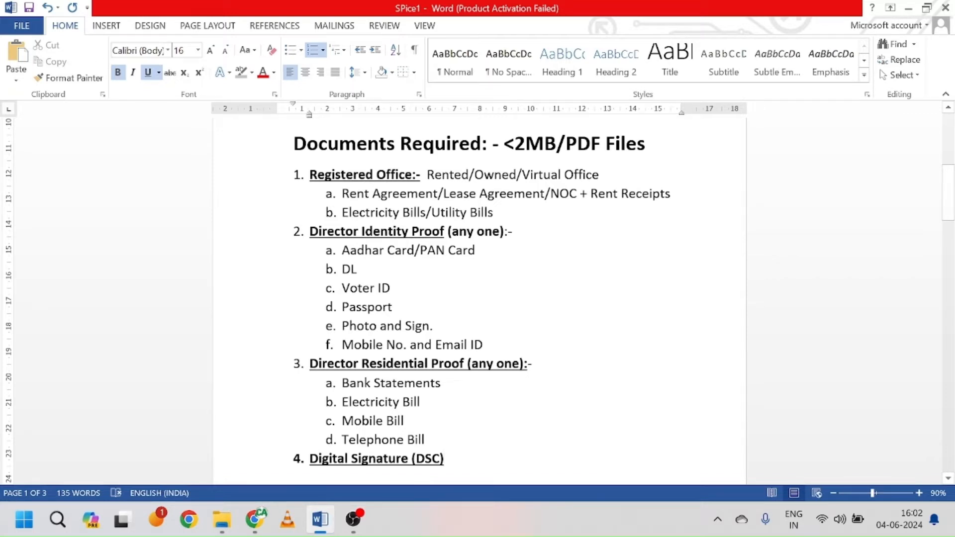
Step: Switch to the MCA login page in Chrome and choose Register to create a new user
{"action": "left_click", "coordinate": [255, 519]}
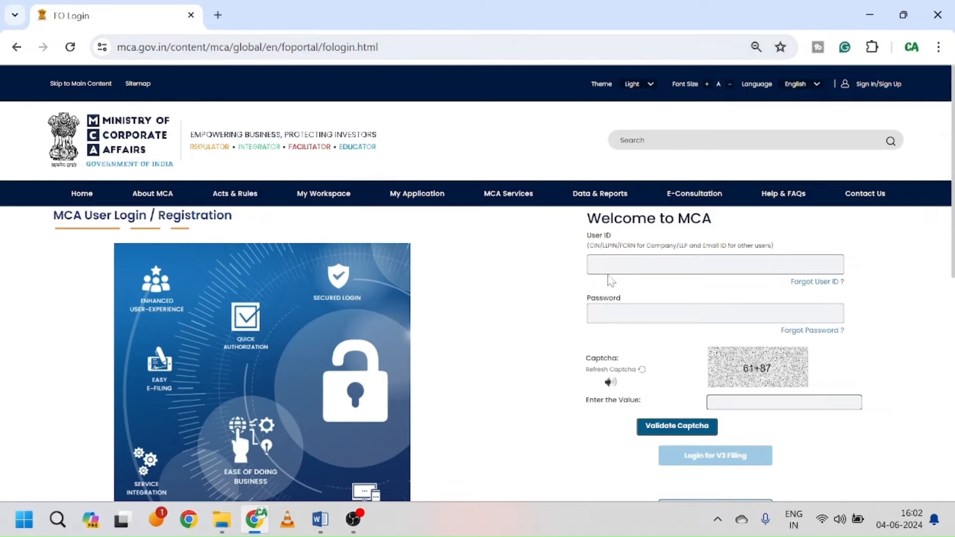
{"action": "scroll", "coordinate": [439, 386], "scroll_direction": "down", "scroll_amount": 1}
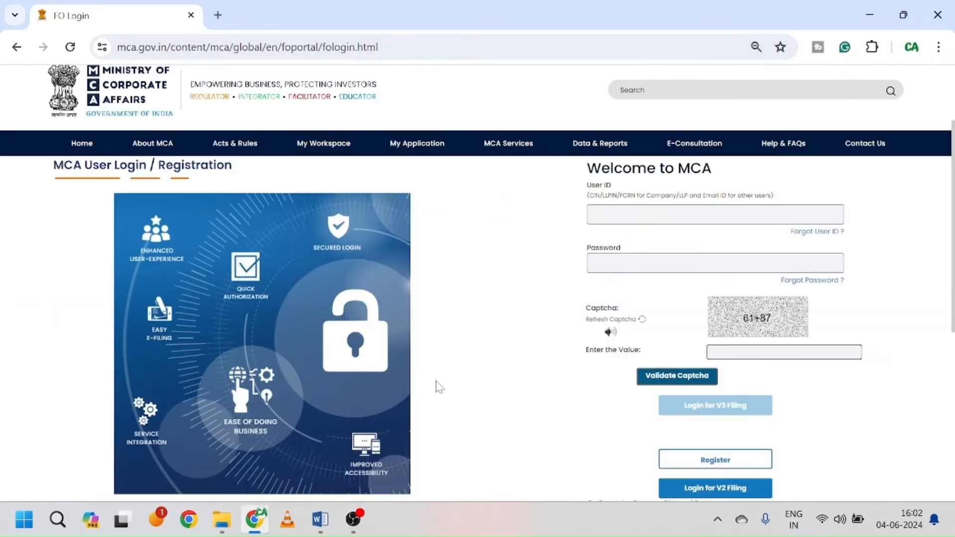
{"action": "scroll", "coordinate": [439, 386], "scroll_direction": "up", "scroll_amount": 1}
{"action": "scroll", "coordinate": [543, 381], "scroll_direction": "down", "scroll_amount": 2}
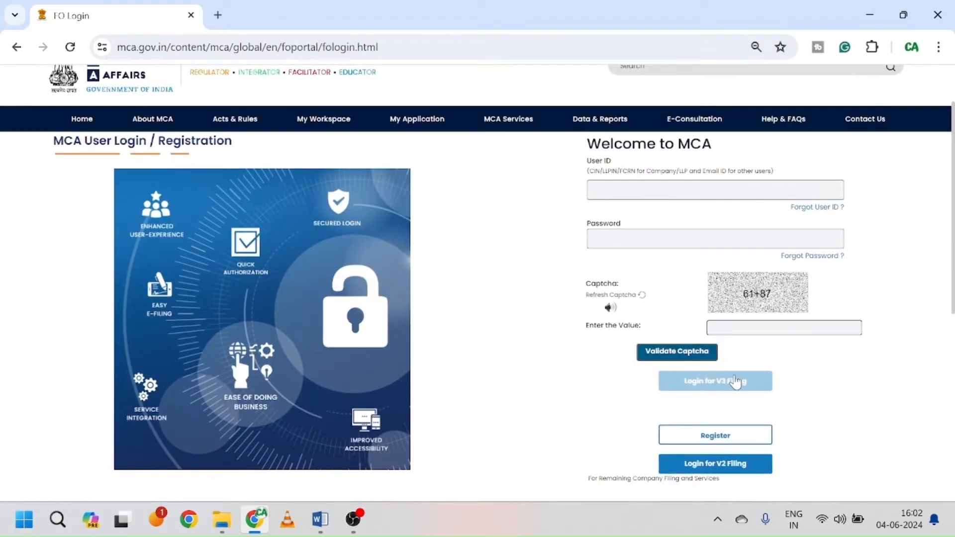
{"action": "scroll", "coordinate": [580, 326], "scroll_direction": "up", "scroll_amount": 2}
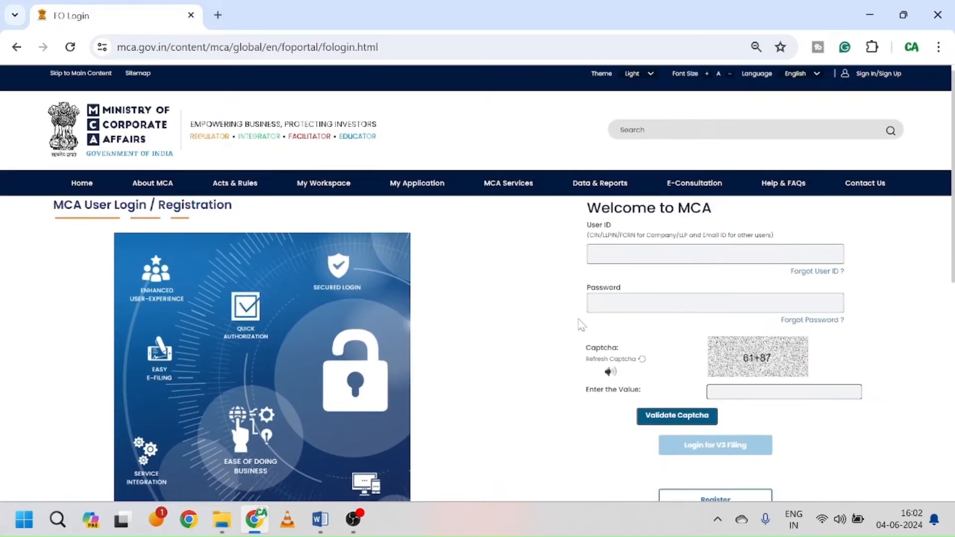
{"action": "scroll", "coordinate": [579, 326], "scroll_direction": "down", "scroll_amount": 3}
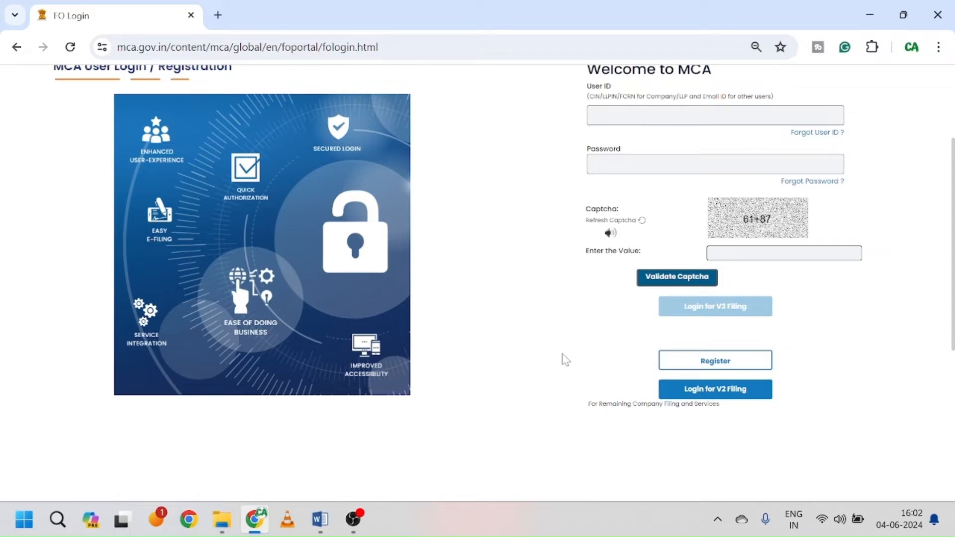
{"action": "left_click", "coordinate": [720, 364]}
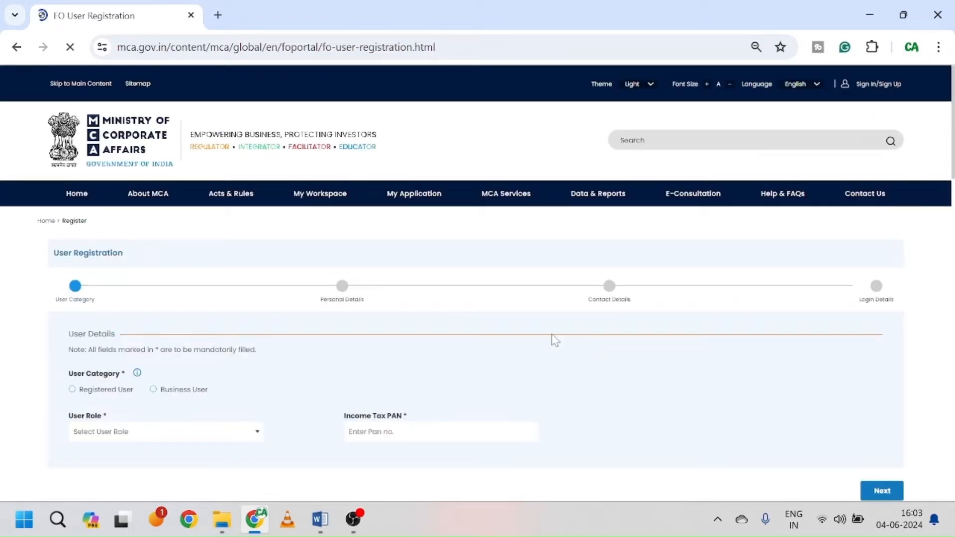
Step: Choose Business User with the Manager/Secretary/Authorized Representative role, then select the Income Tax PAN field
{"action": "scroll", "coordinate": [551, 335], "scroll_direction": "down", "scroll_amount": 2}
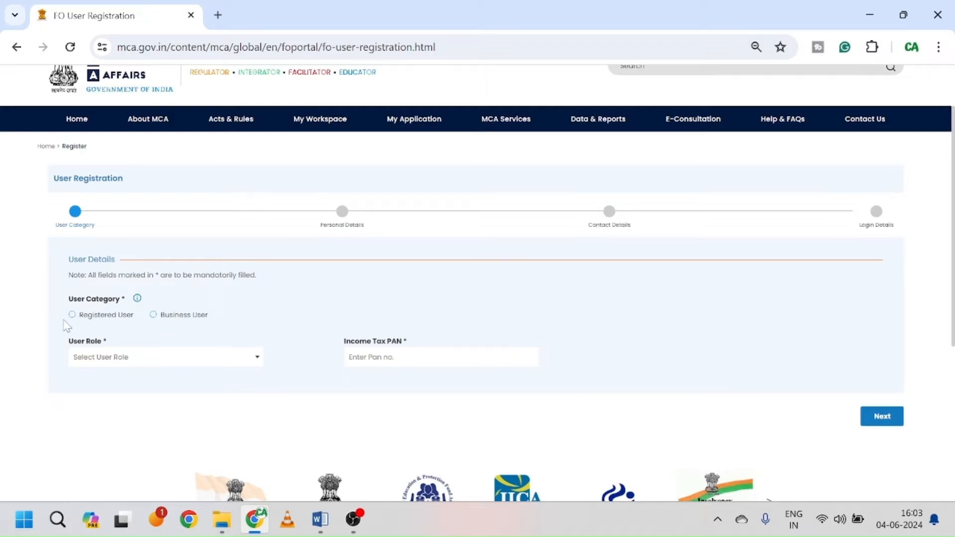
{"action": "left_click", "coordinate": [154, 315]}
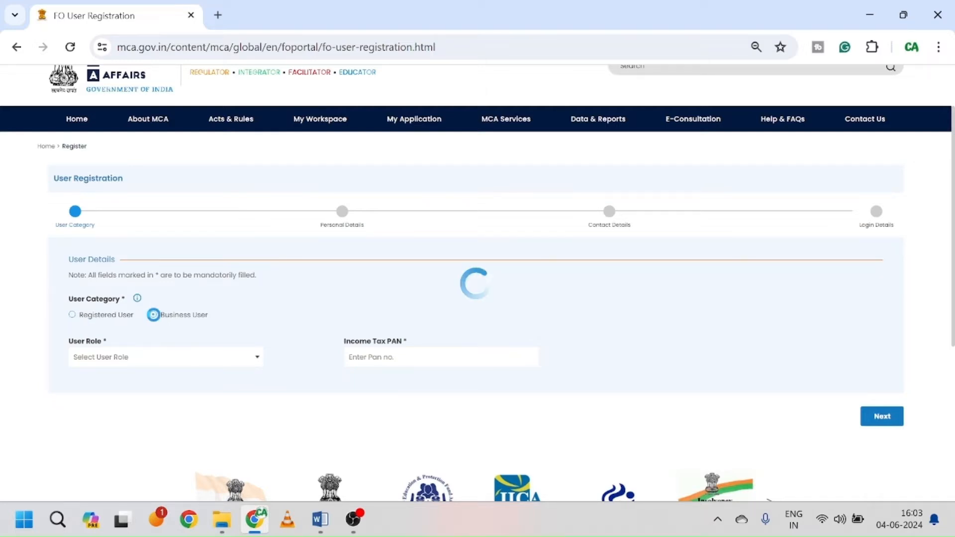
{"action": "left_click", "coordinate": [222, 358]}
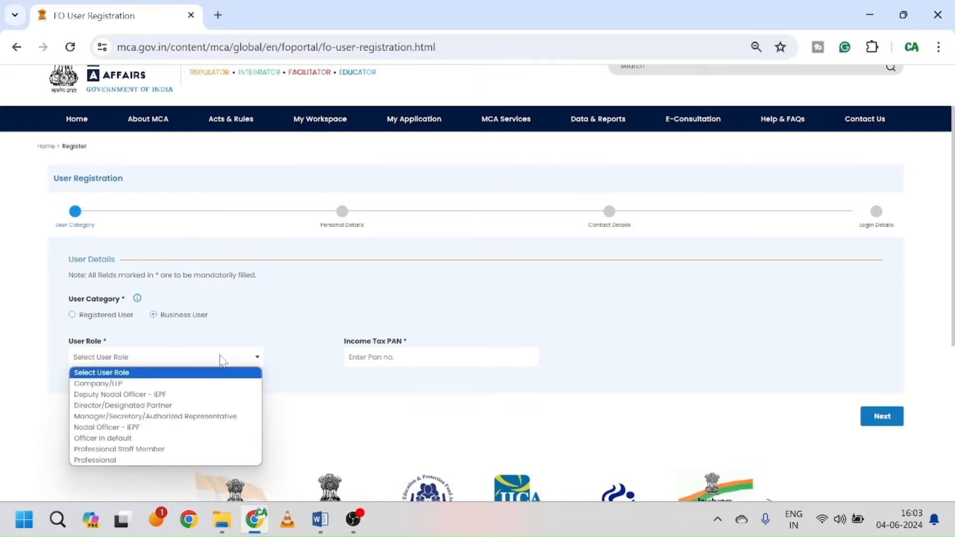
{"action": "left_click", "coordinate": [188, 423]}
{"action": "left_click", "coordinate": [442, 360]}
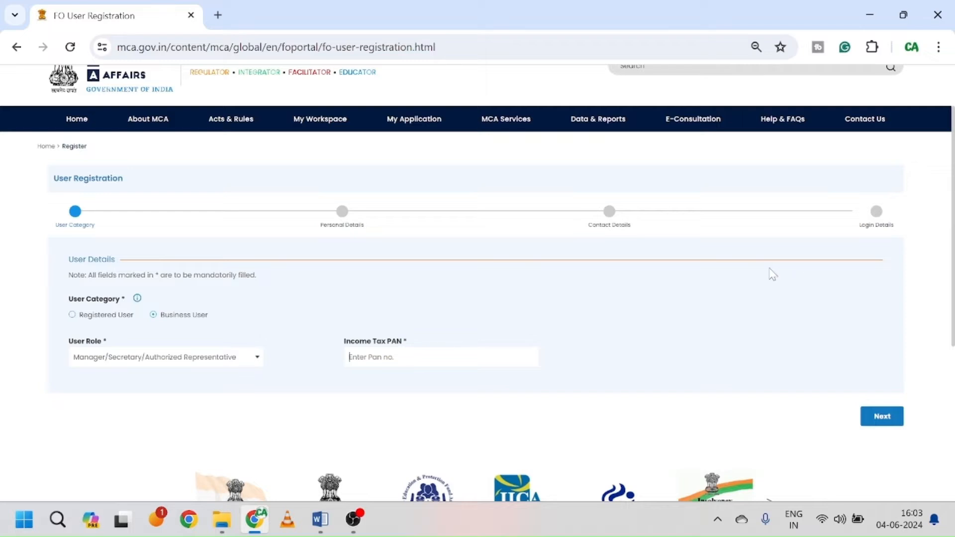
{"action": "scroll", "coordinate": [772, 274], "scroll_direction": "up", "scroll_amount": 2}
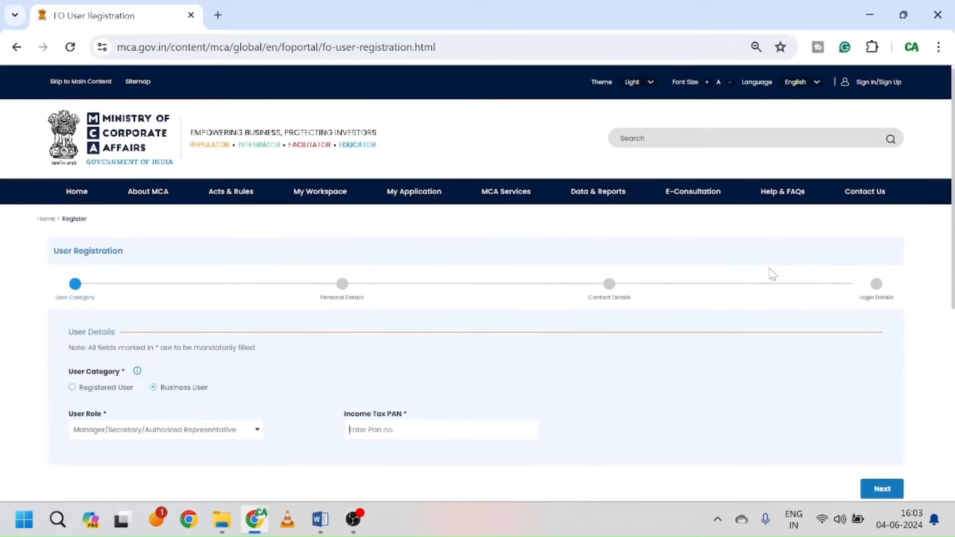
Step: Go to the MCA sign-in page, dismiss the guidance notice, and sign in
{"action": "left_click", "coordinate": [885, 85]}
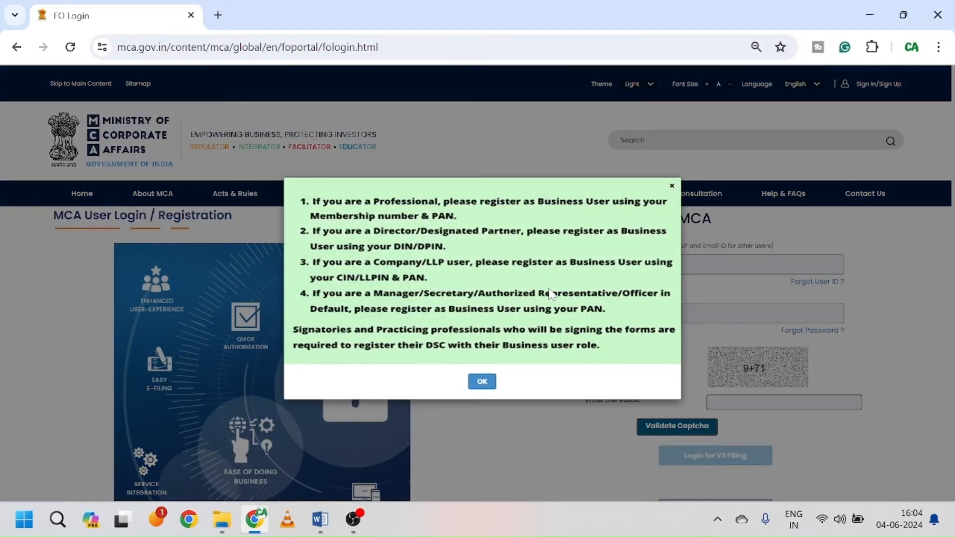
{"action": "left_click", "coordinate": [482, 382]}
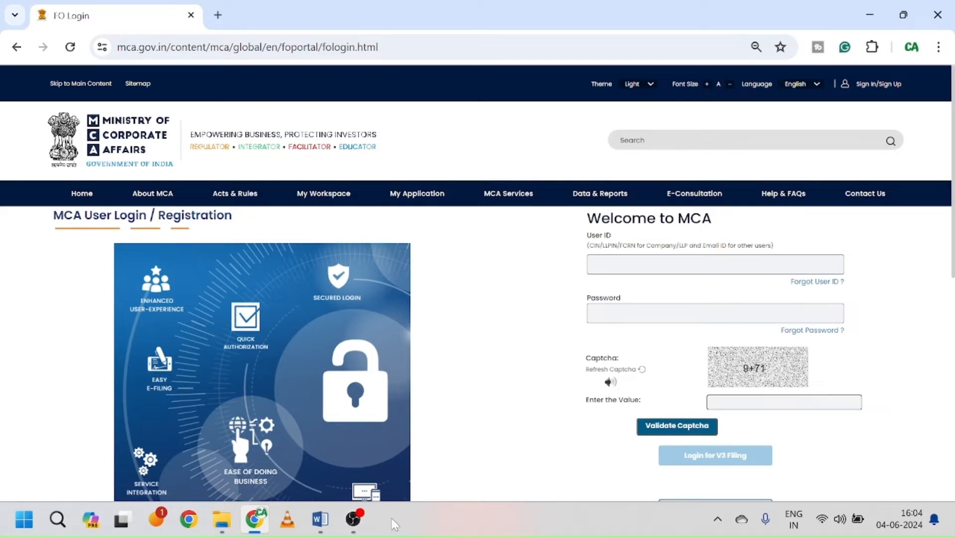
{"action": "left_click", "coordinate": [353, 519]}
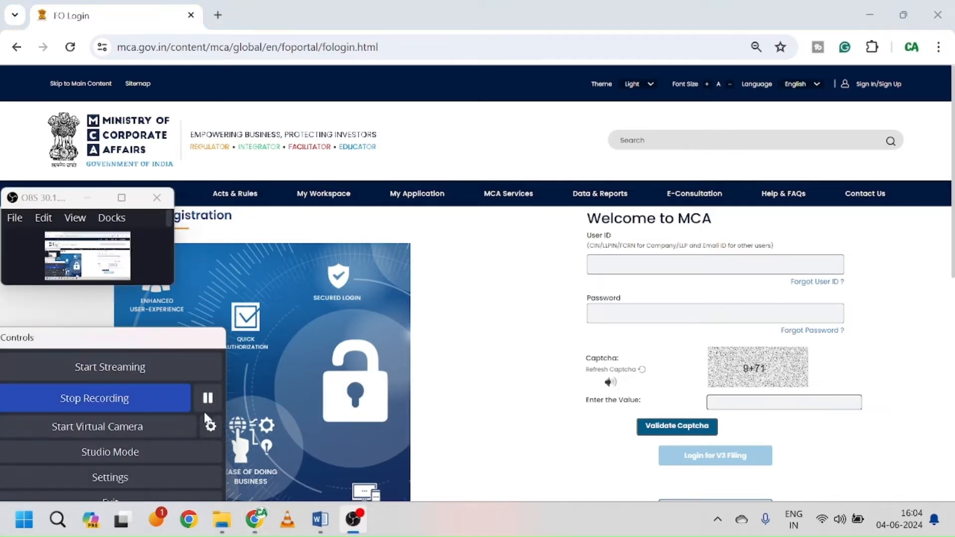
{"action": "left_click", "coordinate": [208, 397]}
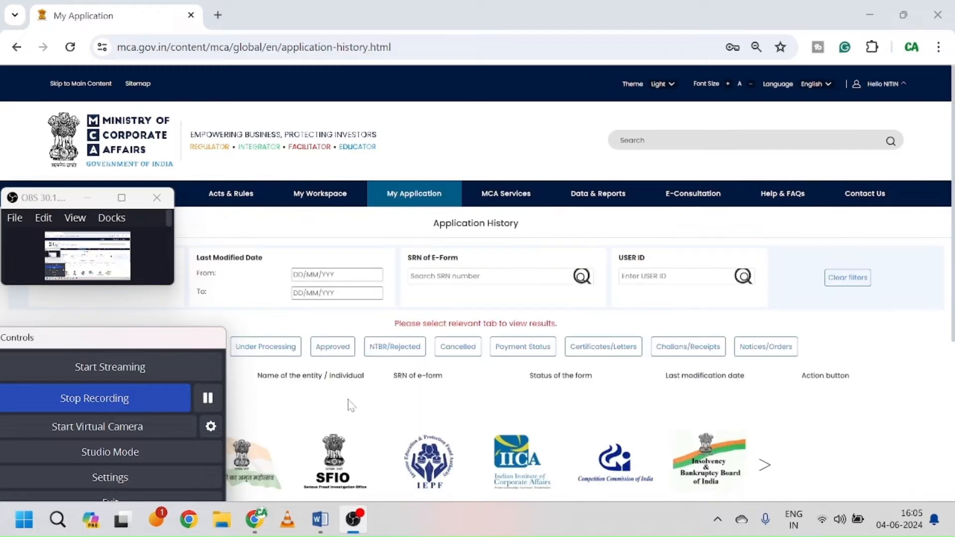
Step: Display the MCA Services > Company e-Filing > Incorporation Services menu showing RUN and SPICe+ Form
{"action": "left_click", "coordinate": [381, 411]}
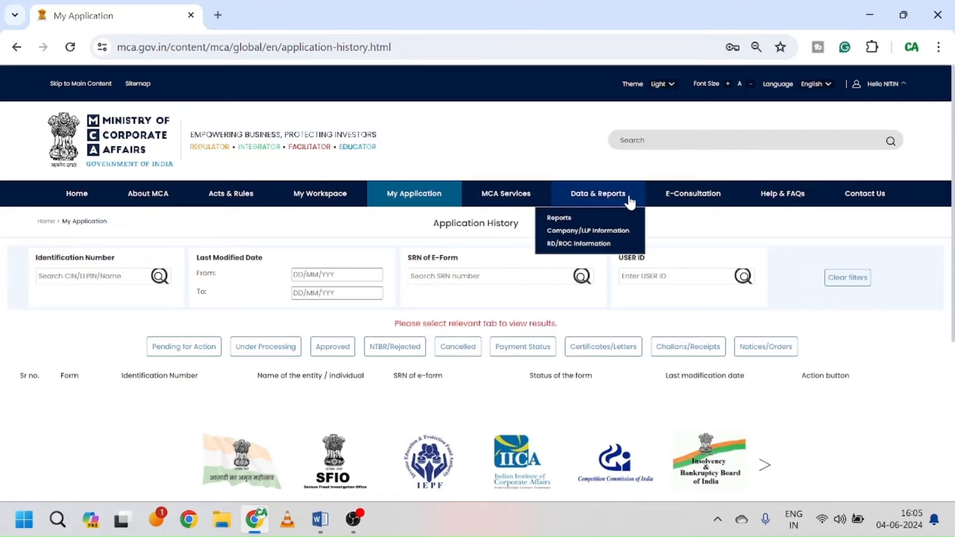
{"action": "mouse_move", "coordinate": [525, 199]}
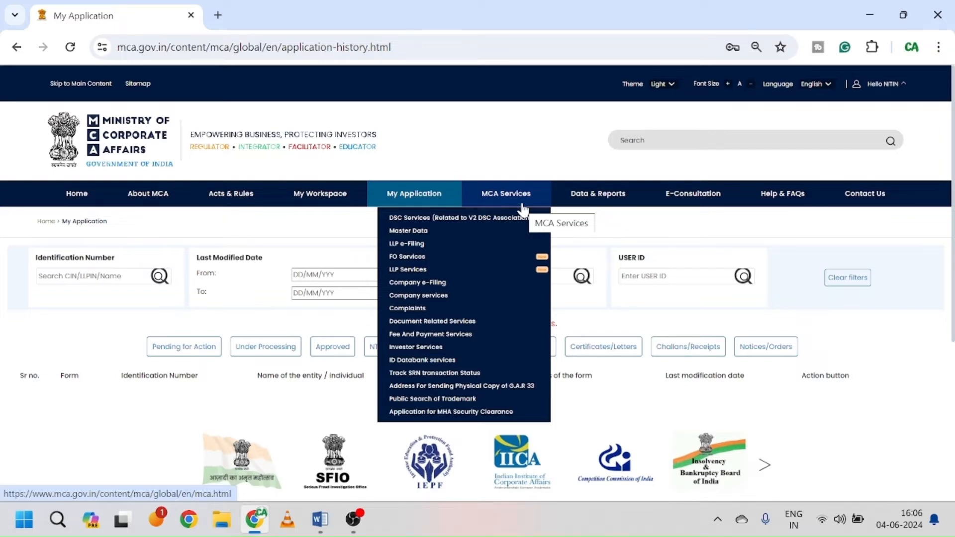
{"action": "mouse_move", "coordinate": [519, 261]}
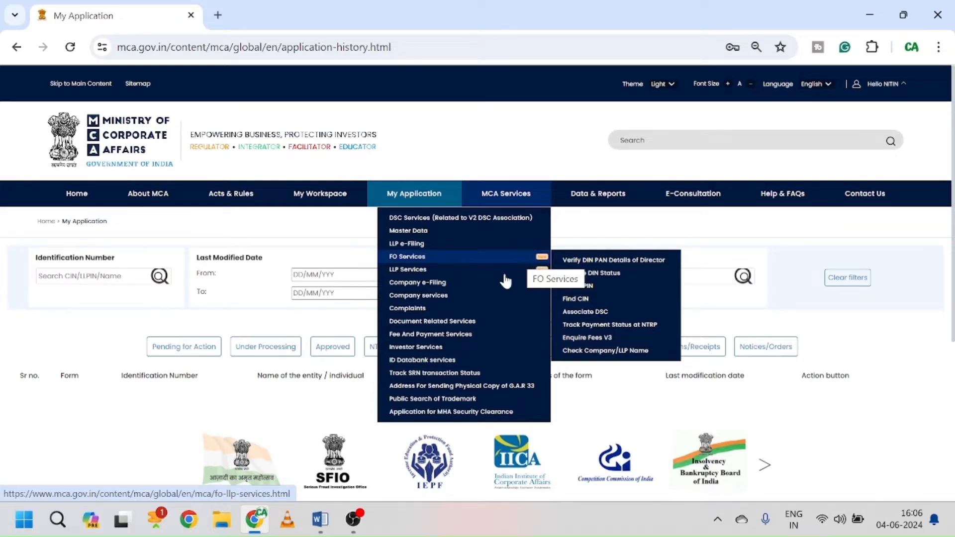
{"action": "mouse_move", "coordinate": [493, 287]}
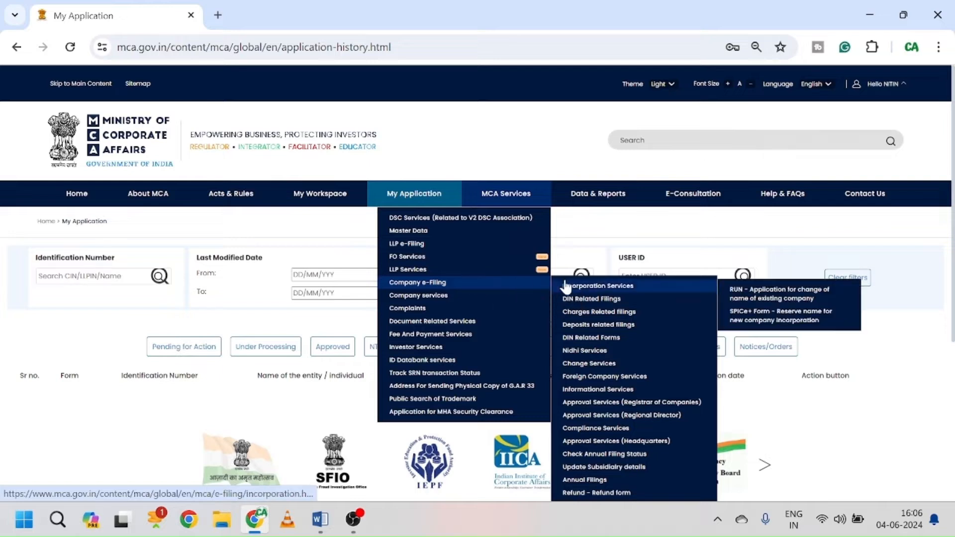
Step: Choose 'SPICe+ Form - Reserve name for new company incorporation' under Incorporation Services
{"action": "left_click", "coordinate": [635, 285]}
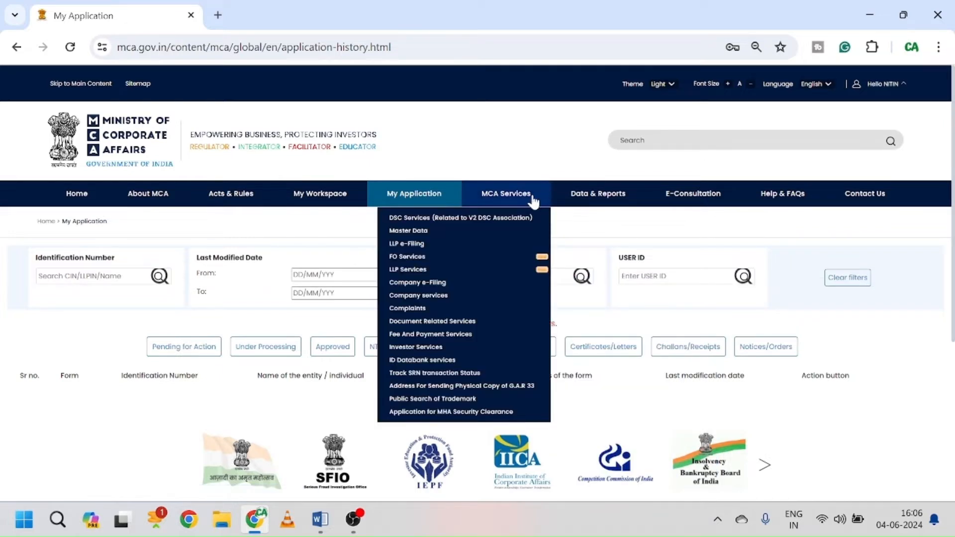
{"action": "mouse_move", "coordinate": [434, 272]}
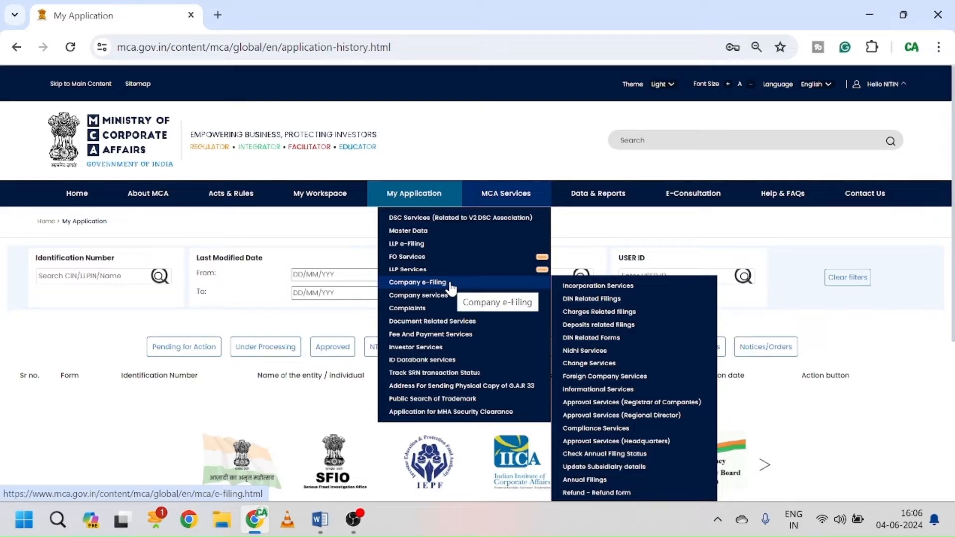
{"action": "mouse_move", "coordinate": [604, 286]}
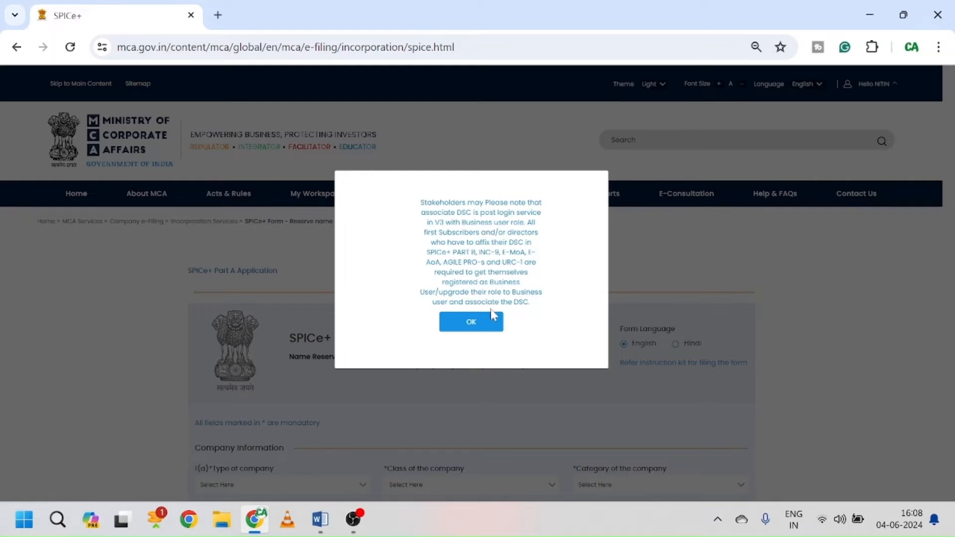
Step: Close the DSC association notice and scroll down to the Company Information fields
{"action": "left_click", "coordinate": [486, 328]}
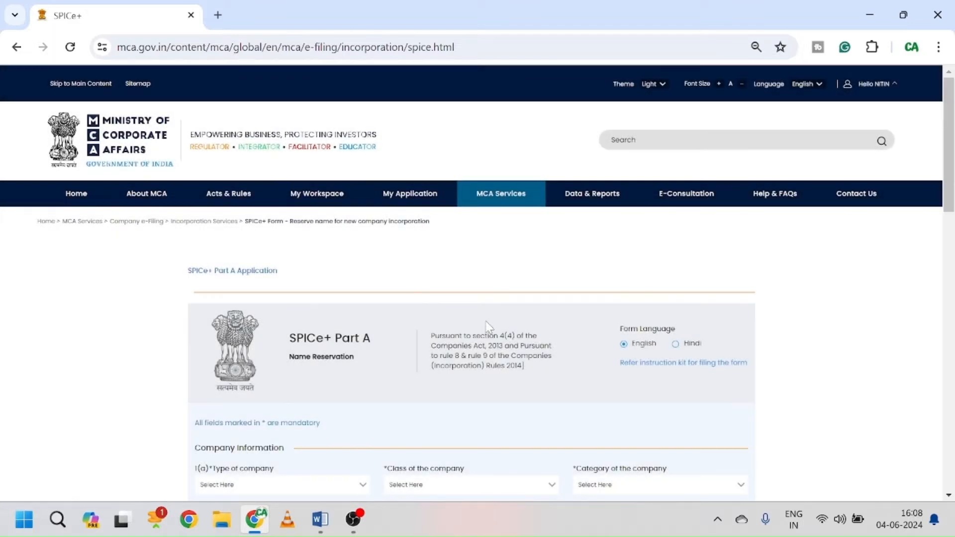
{"action": "scroll", "coordinate": [508, 254], "scroll_direction": "down", "scroll_amount": 1}
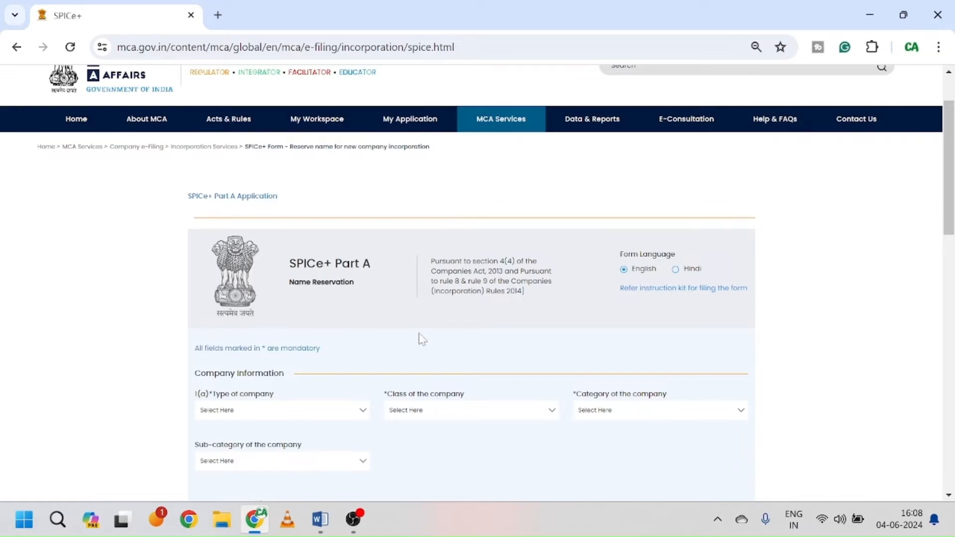
Step: View the SPICe+ Part A instruction kit PDF, then go back to the form's Company Information section
{"action": "left_click", "coordinate": [701, 293]}
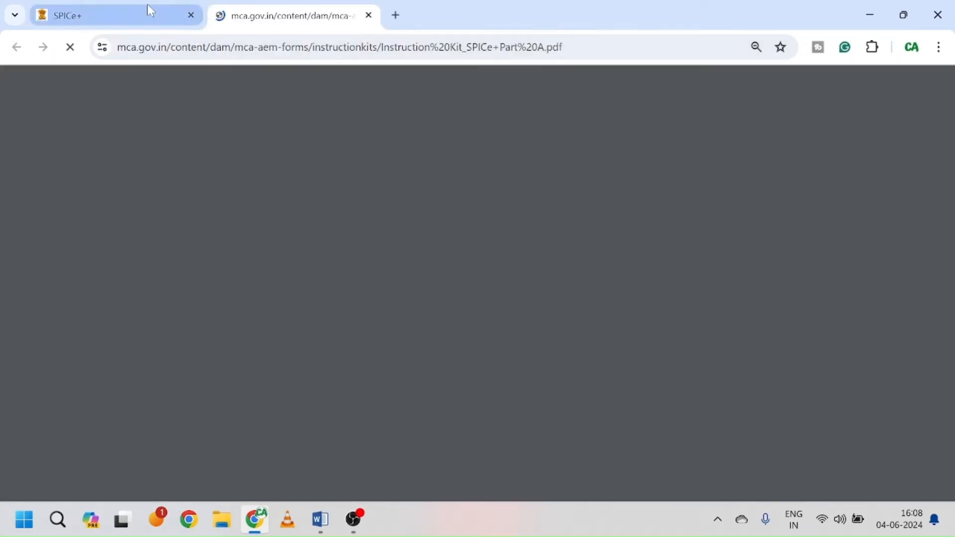
{"action": "left_click", "coordinate": [156, 18]}
{"action": "scroll", "coordinate": [503, 320], "scroll_direction": "down", "scroll_amount": 3}
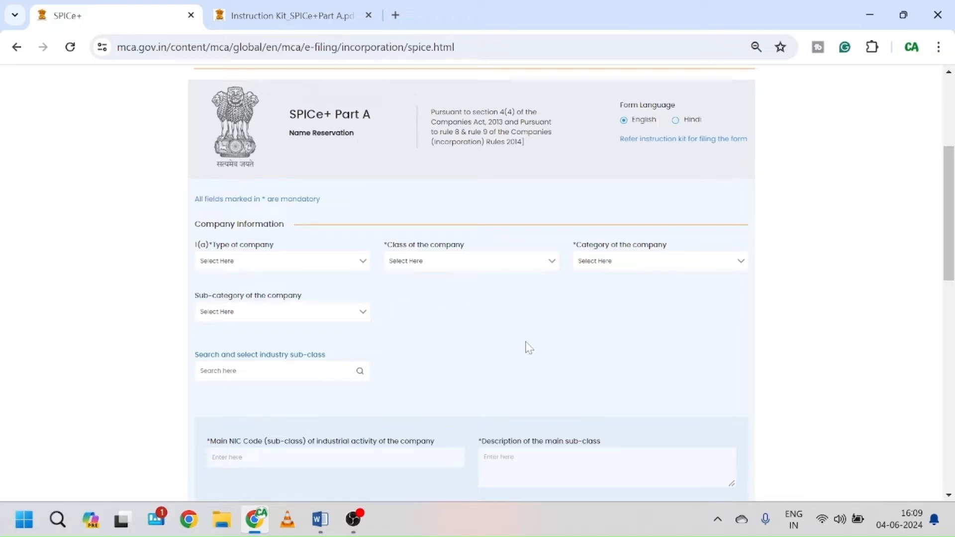
Step: Set the type of company to New Company (Others), replacing the Producer Company choice
{"action": "left_click", "coordinate": [330, 267]}
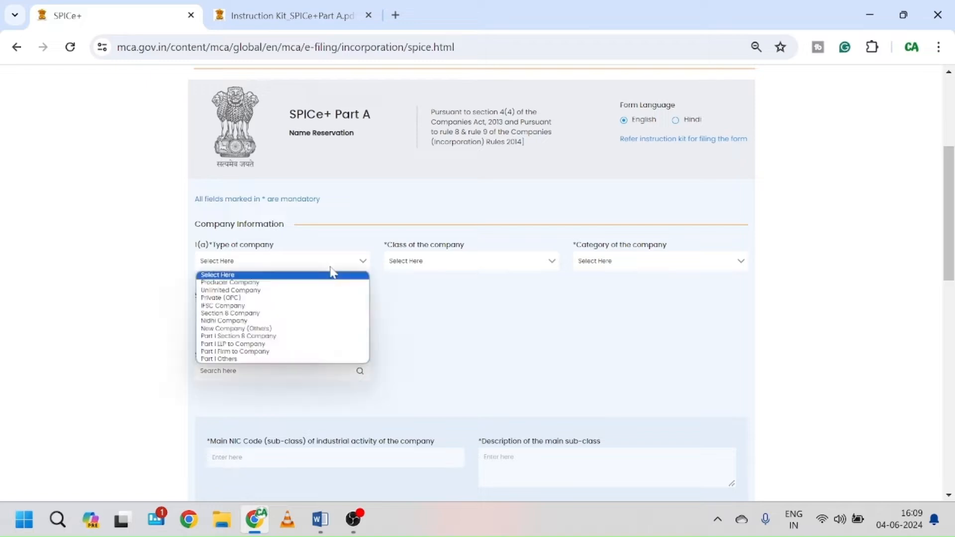
{"action": "left_click", "coordinate": [298, 283]}
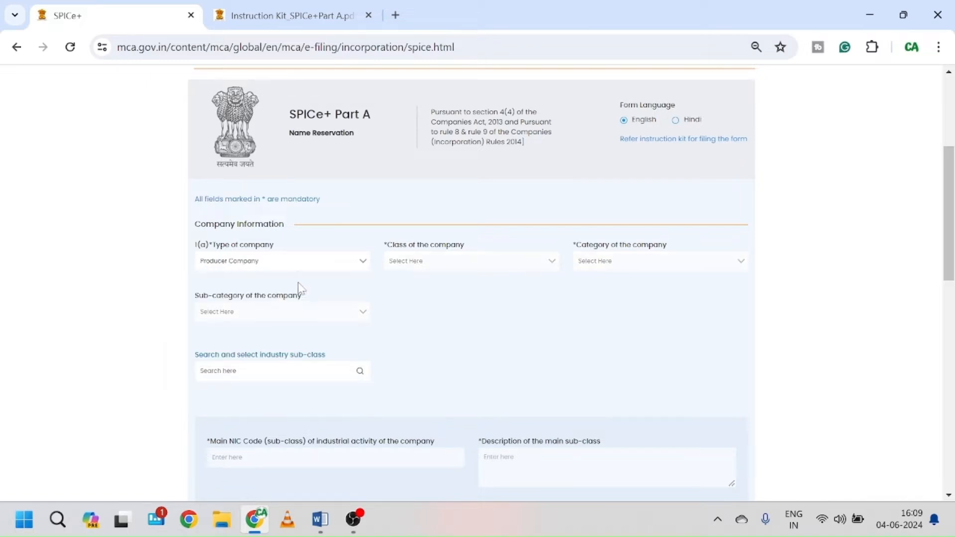
{"action": "left_click", "coordinate": [299, 260]}
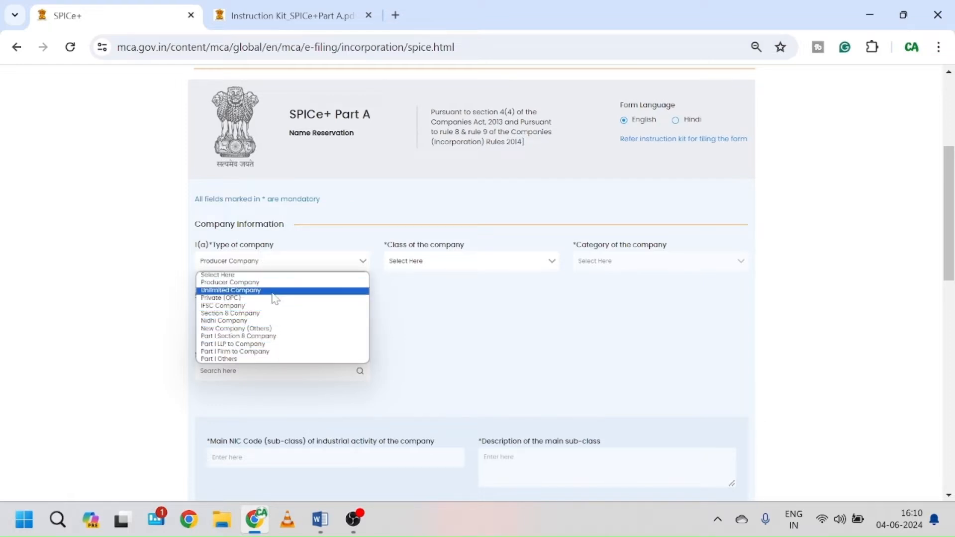
{"action": "left_click", "coordinate": [280, 331]}
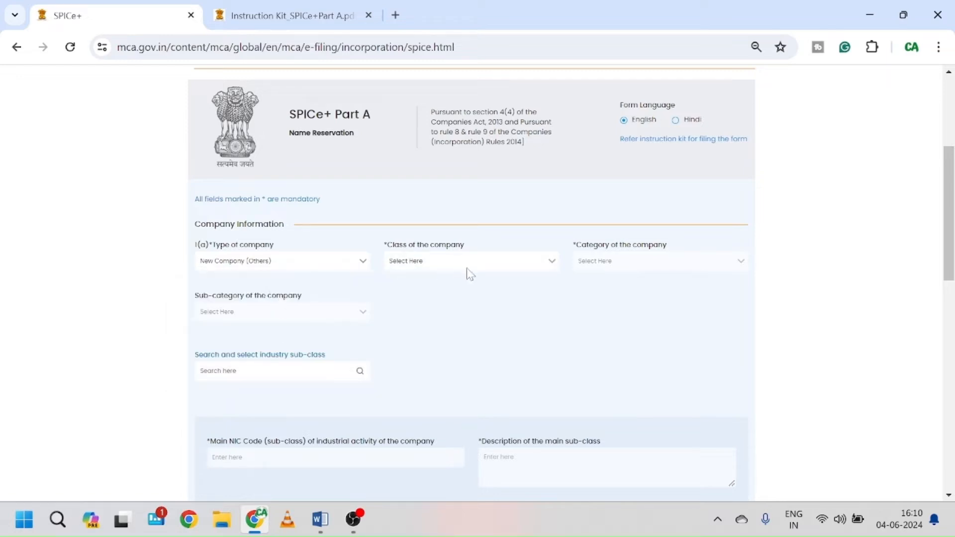
Step: Choose Private, Company limited by shares and Non-government company, then search industry sub-class for 'consul'
{"action": "left_click", "coordinate": [480, 267]}
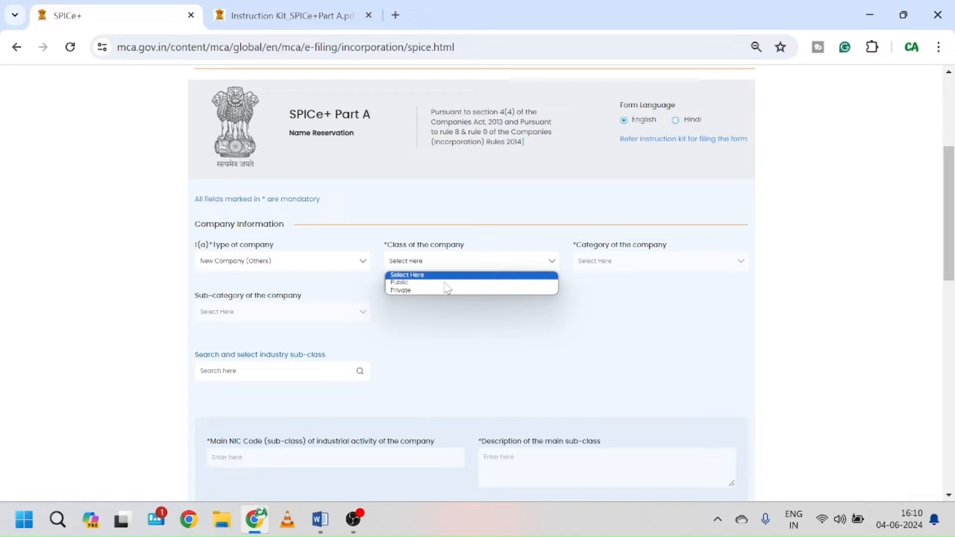
{"action": "left_click", "coordinate": [425, 292]}
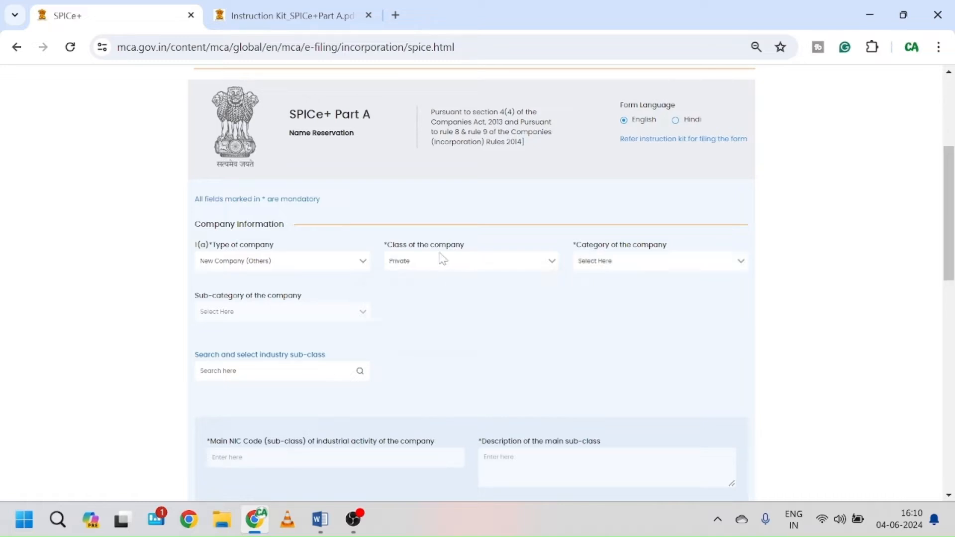
{"action": "left_click", "coordinate": [656, 264]}
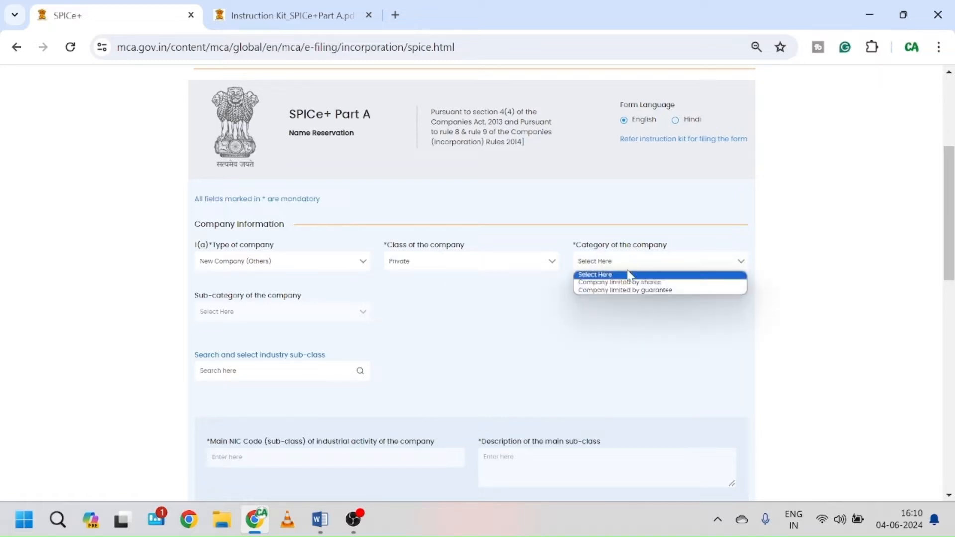
{"action": "left_click", "coordinate": [662, 284]}
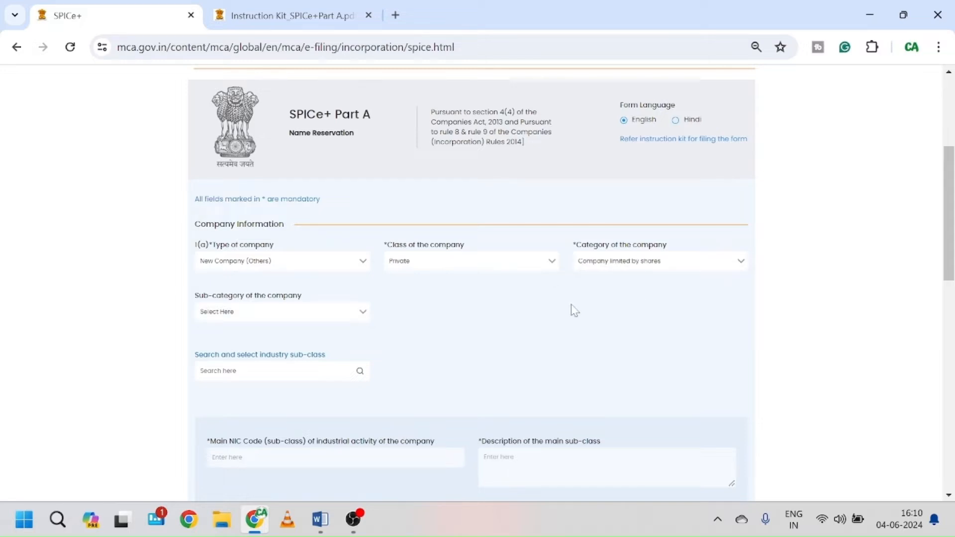
{"action": "scroll", "coordinate": [497, 310], "scroll_direction": "down", "scroll_amount": 2}
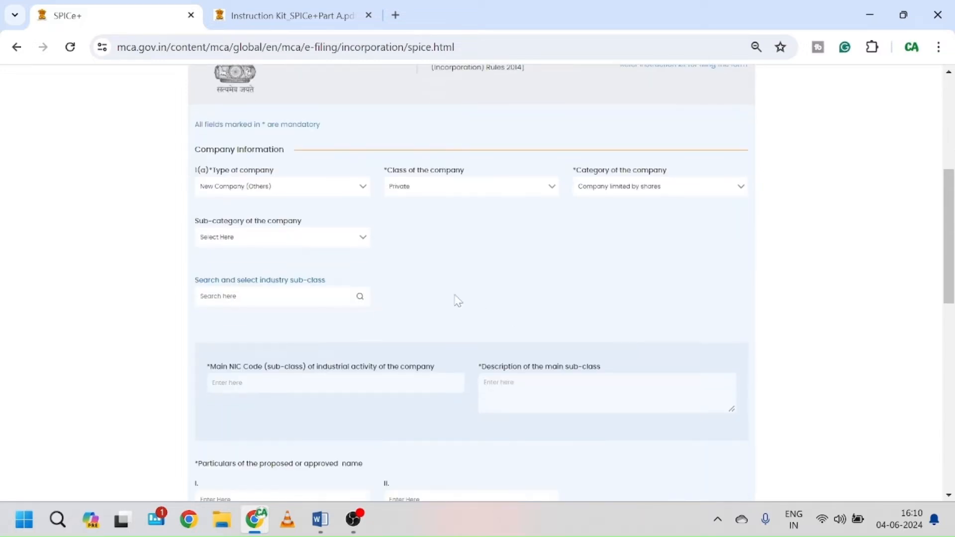
{"action": "left_click", "coordinate": [342, 238]}
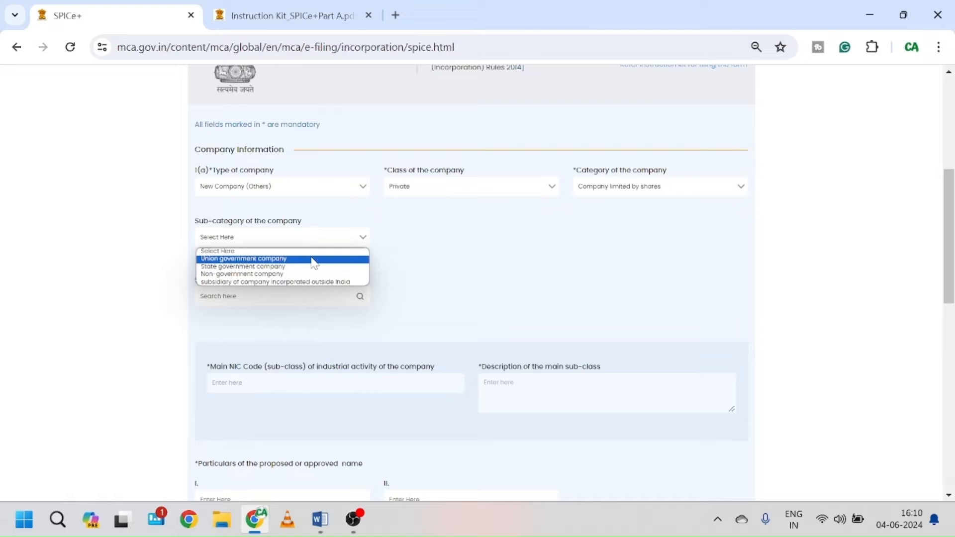
{"action": "left_click", "coordinate": [291, 274]}
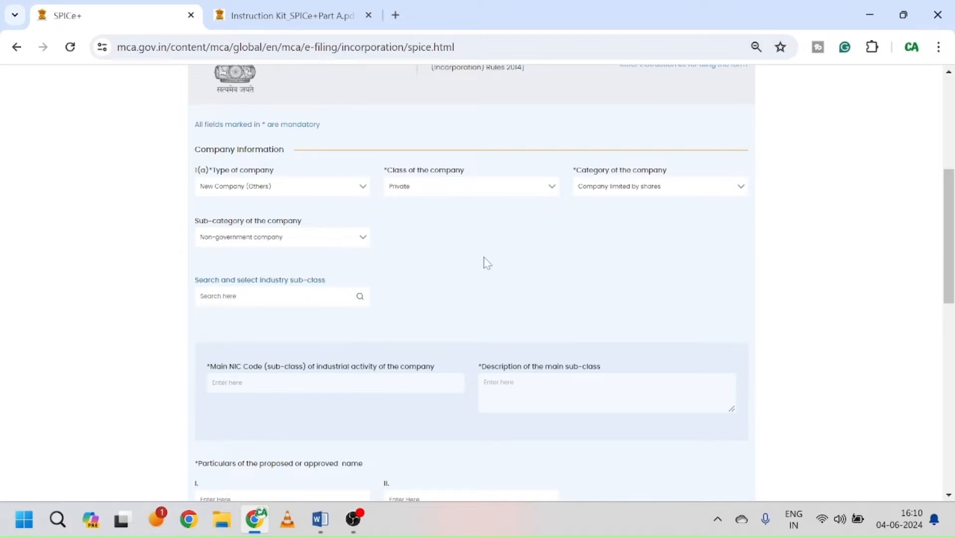
{"action": "scroll", "coordinate": [487, 263], "scroll_direction": "down", "scroll_amount": 1}
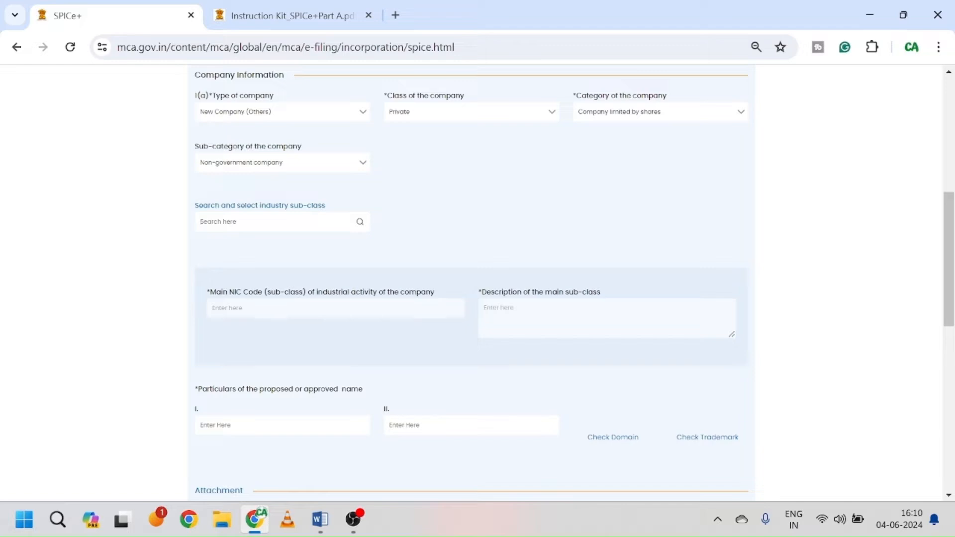
{"action": "left_click", "coordinate": [283, 228]}
{"action": "type", "text": "consul"}
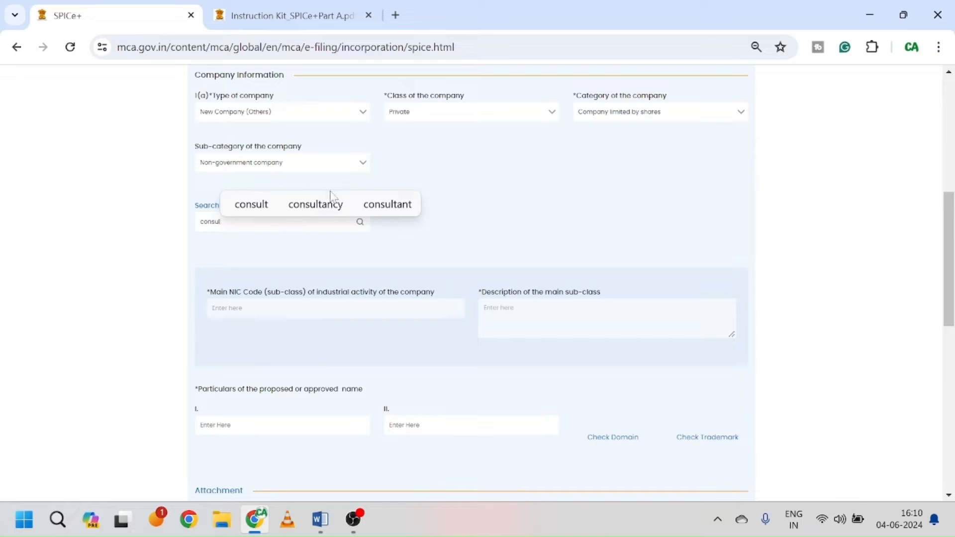
Step: Search NIC codes for 'consultancy' and add sub-classes 70200 and 62020
{"action": "left_click", "coordinate": [315, 206]}
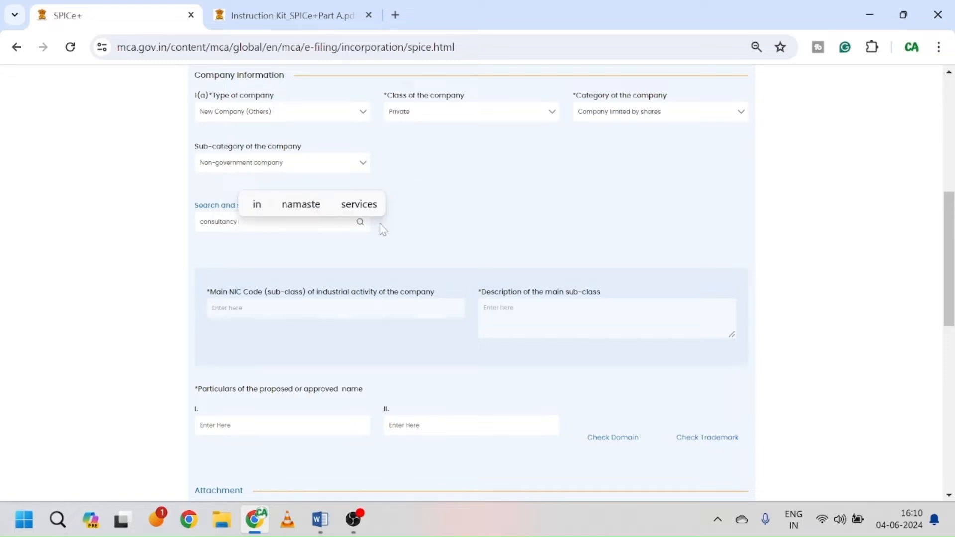
{"action": "left_click", "coordinate": [435, 211]}
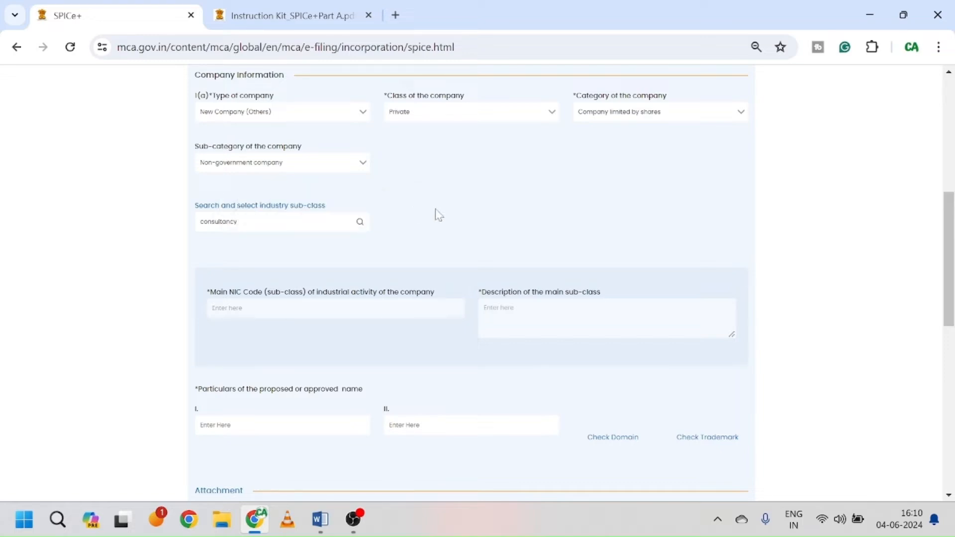
{"action": "left_click", "coordinate": [362, 224]}
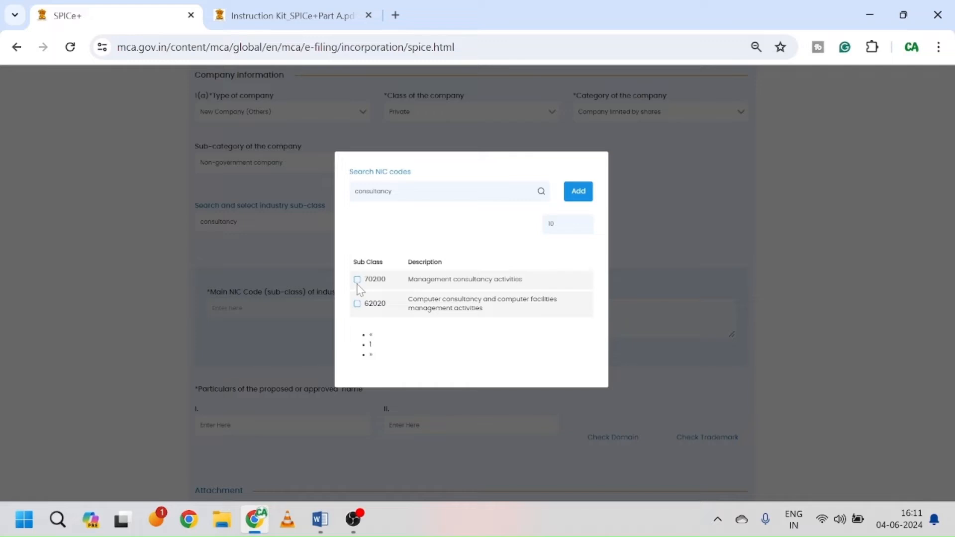
{"action": "left_click", "coordinate": [357, 280]}
{"action": "left_click", "coordinate": [578, 191]}
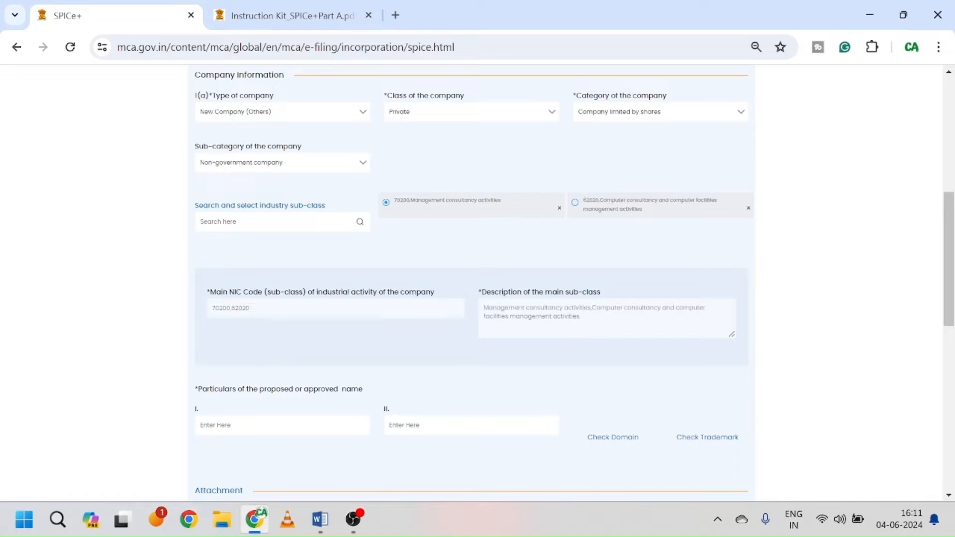
Step: Enter 'Shankalp Private Limited' as proposed name I, correcting the misspelling
{"action": "scroll", "coordinate": [469, 309], "scroll_direction": "down", "scroll_amount": 3}
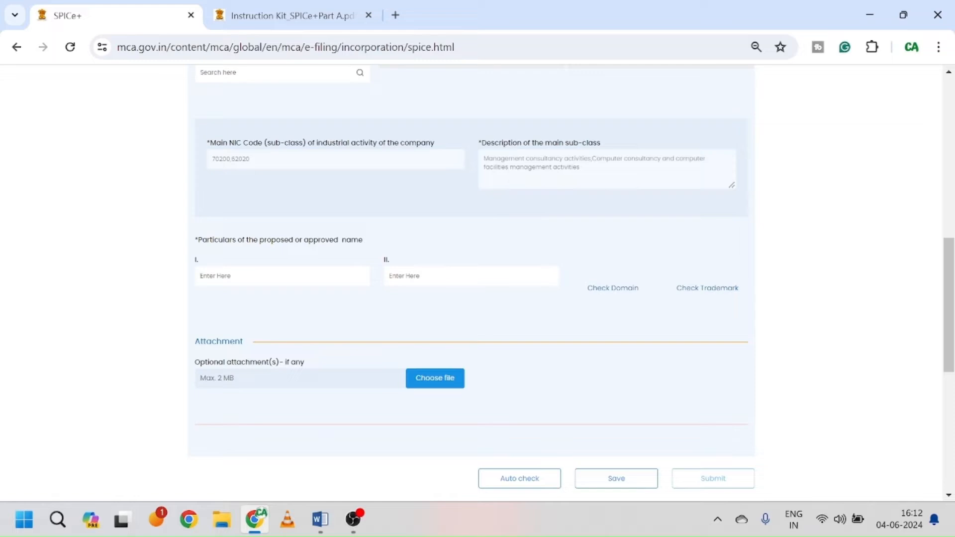
{"action": "left_click", "coordinate": [310, 283]}
{"action": "type", "text": "Sh"}
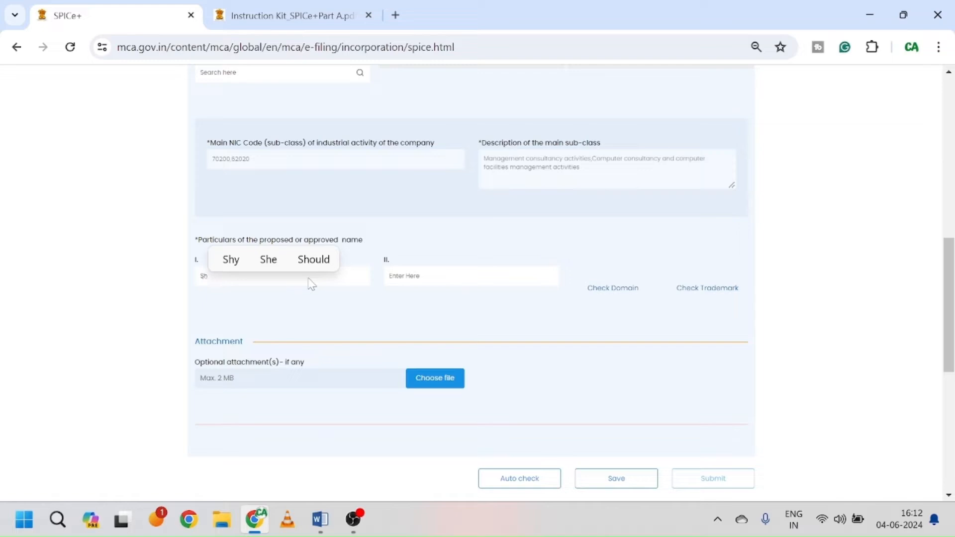
{"action": "type", "text": "nkalp"}
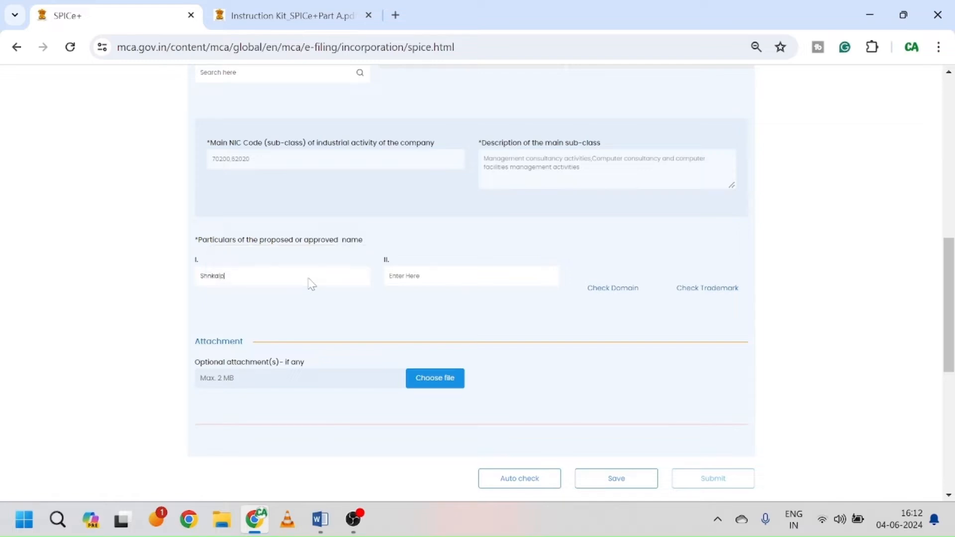
{"action": "key", "text": "BackSpace"}
{"action": "key", "text": "BackSpace"}
{"action": "key", "text": "BackSpace"}
{"action": "type", "text": "ankalp"}
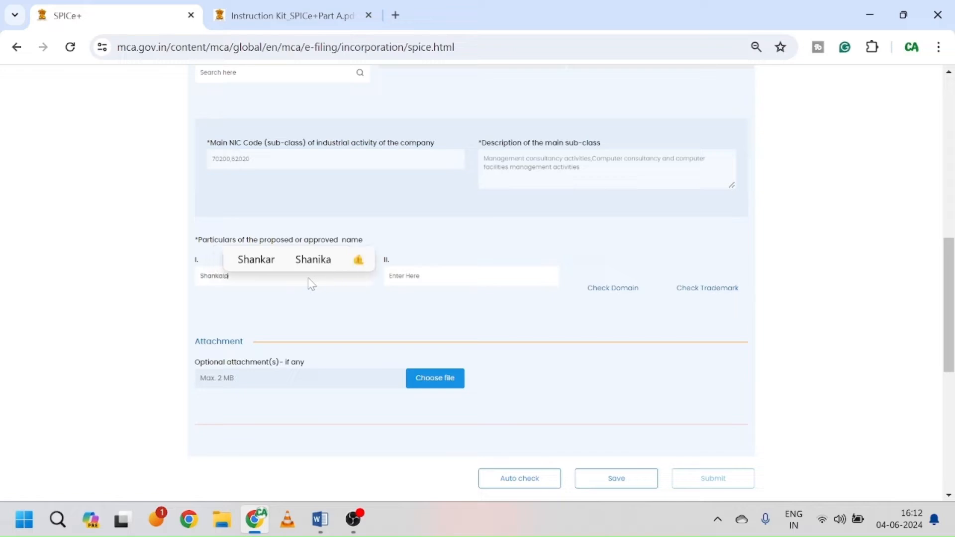
{"action": "type", "text": " Pri"}
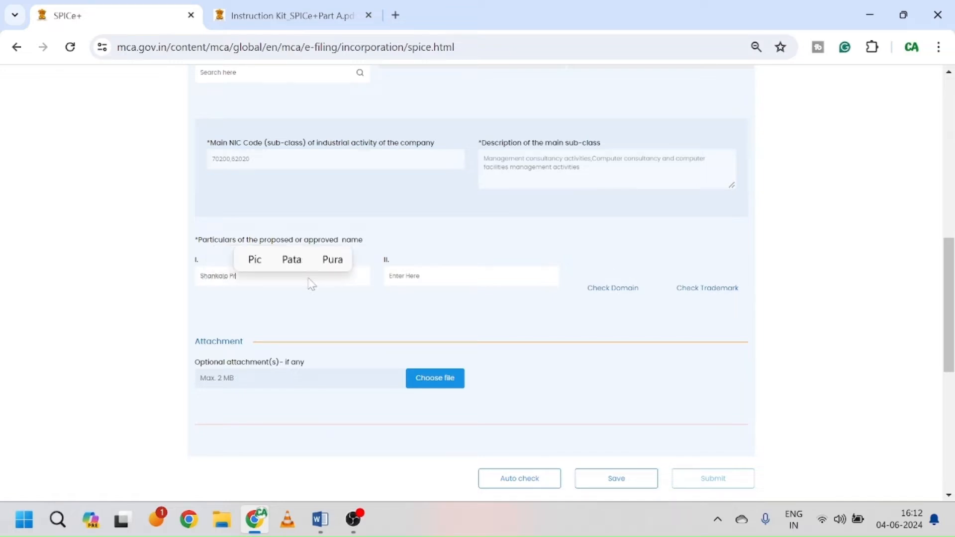
{"action": "type", "text": "vate L"}
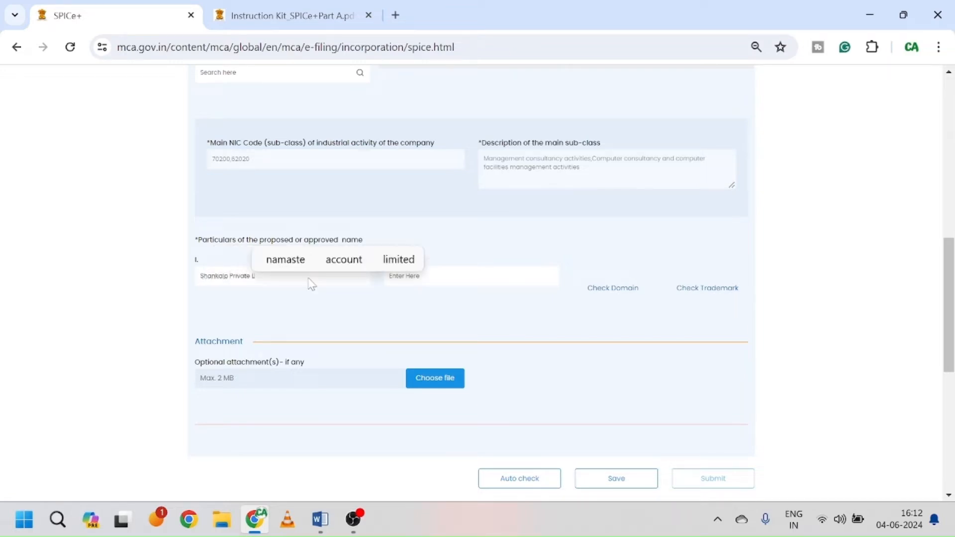
{"action": "type", "text": "imited"}
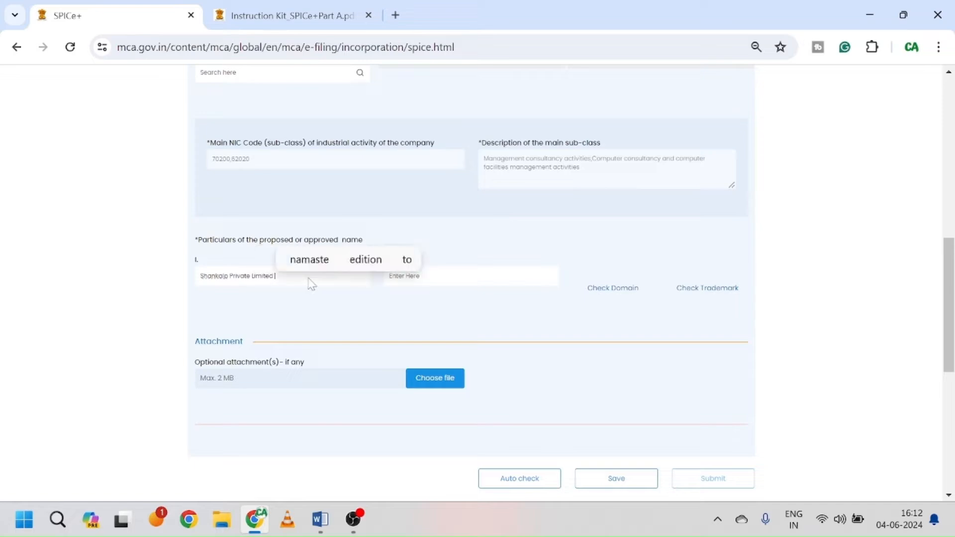
{"action": "key", "text": "Tab"}
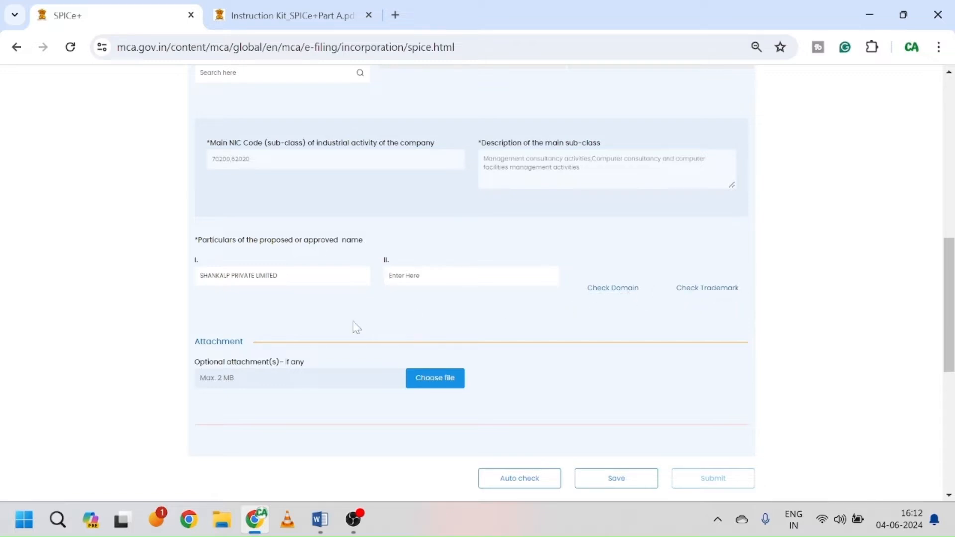
{"action": "scroll", "coordinate": [323, 331], "scroll_direction": "down", "scroll_amount": 2}
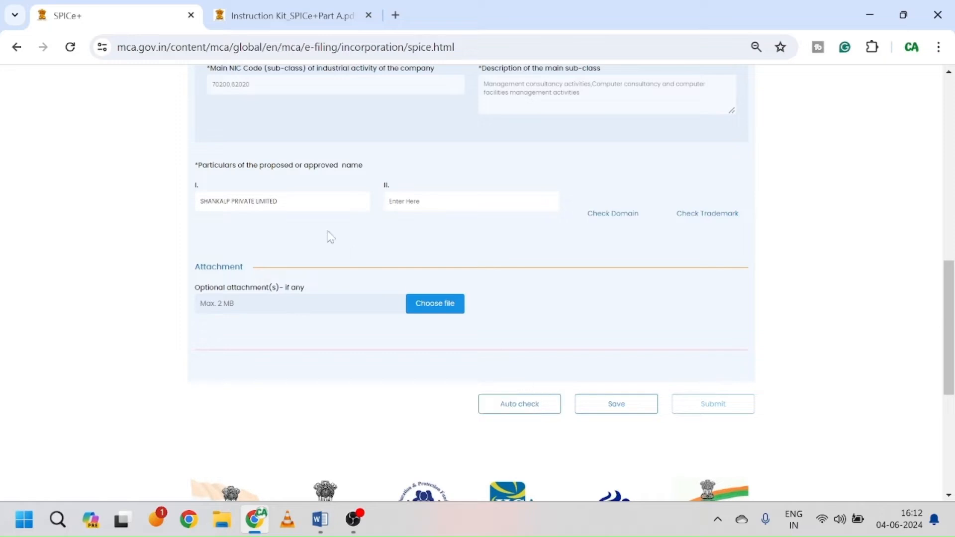
Step: Run the name auto check, then append 'Company' to the name and recheck it
{"action": "left_click", "coordinate": [532, 407]}
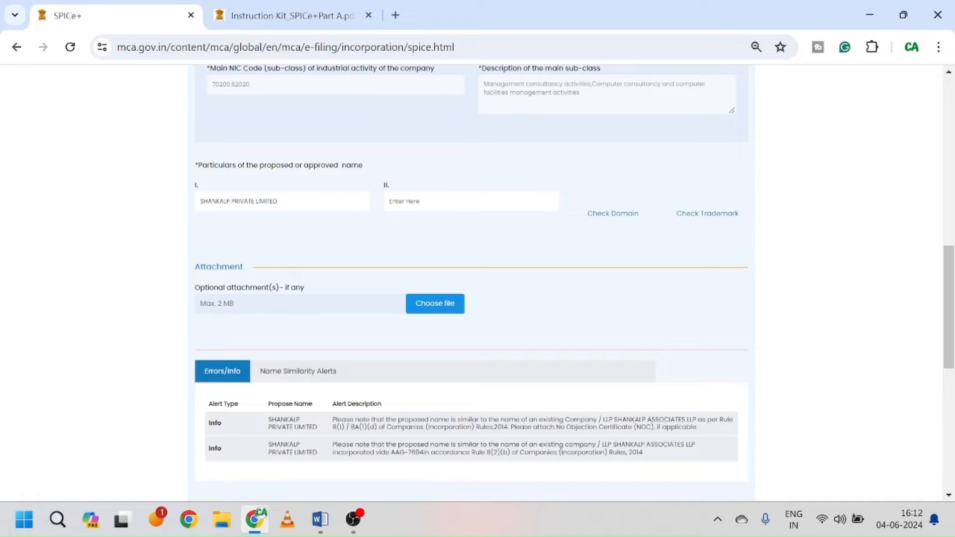
{"action": "type", "text": "Co"}
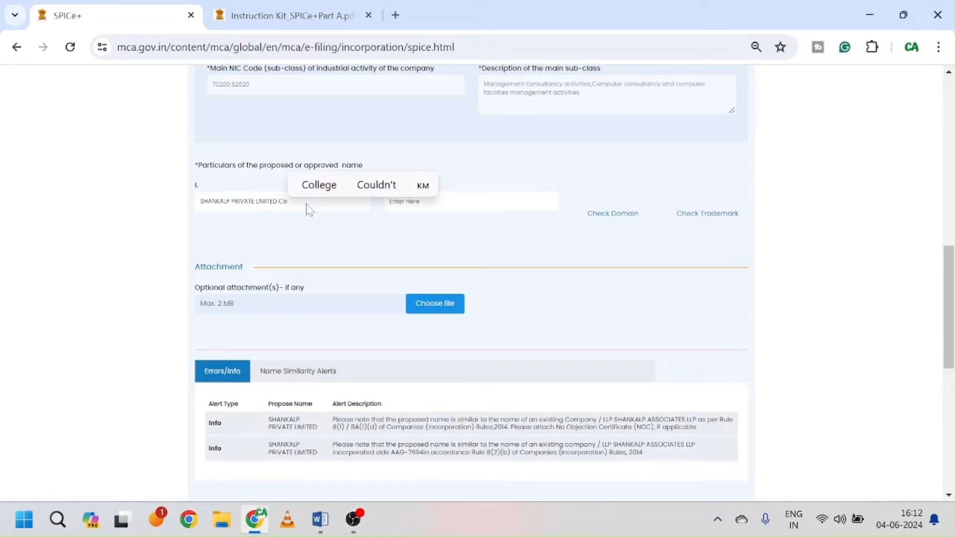
{"action": "type", "text": "mapany"}
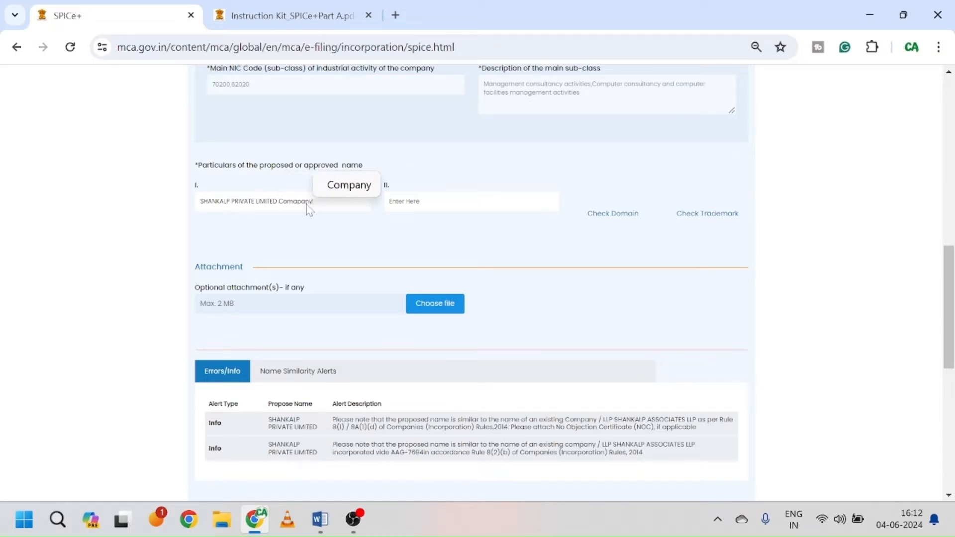
{"action": "key", "text": "BackSpace"}
{"action": "key", "text": "BackSpace"}
{"action": "key", "text": "BackSpace"}
{"action": "key", "text": "BackSpace"}
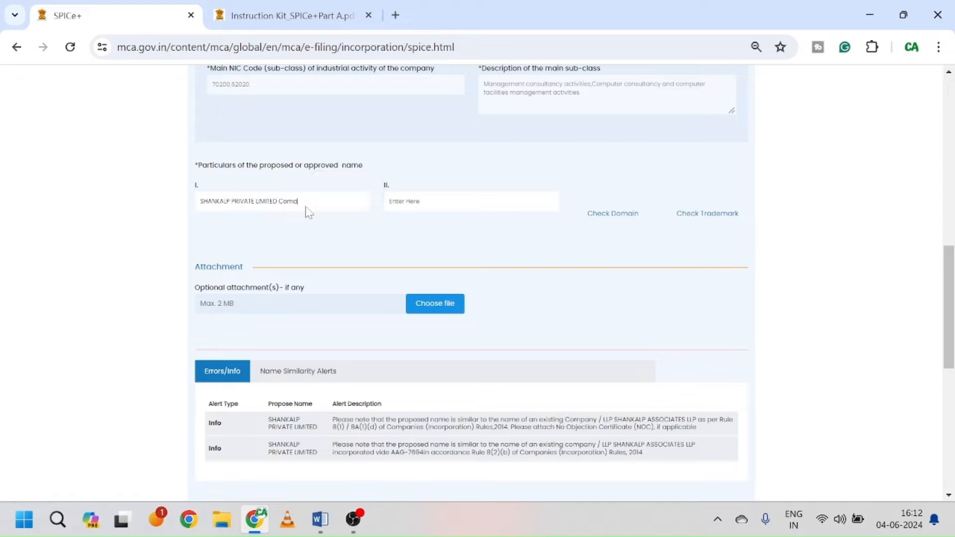
{"action": "type", "text": "p"}
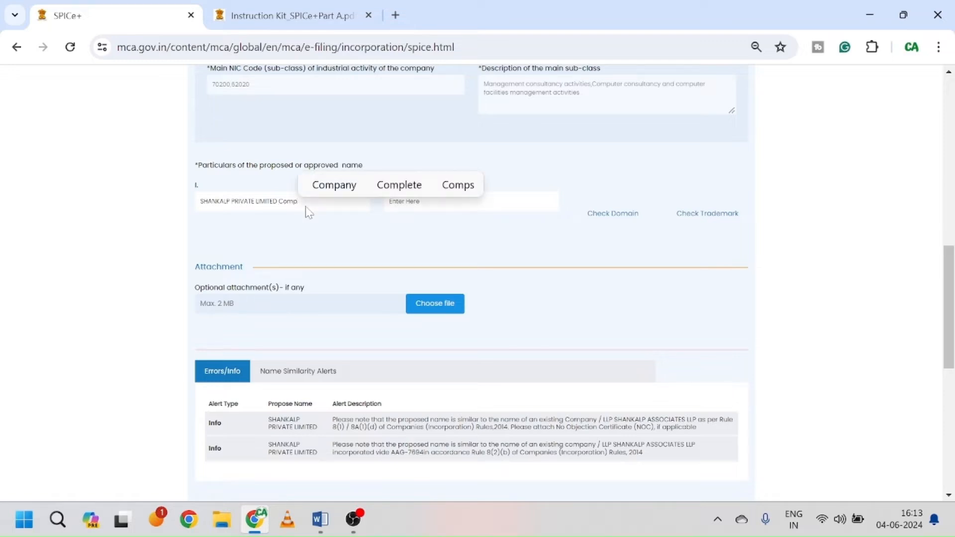
{"action": "type", "text": "any"}
{"action": "left_click", "coordinate": [515, 267]}
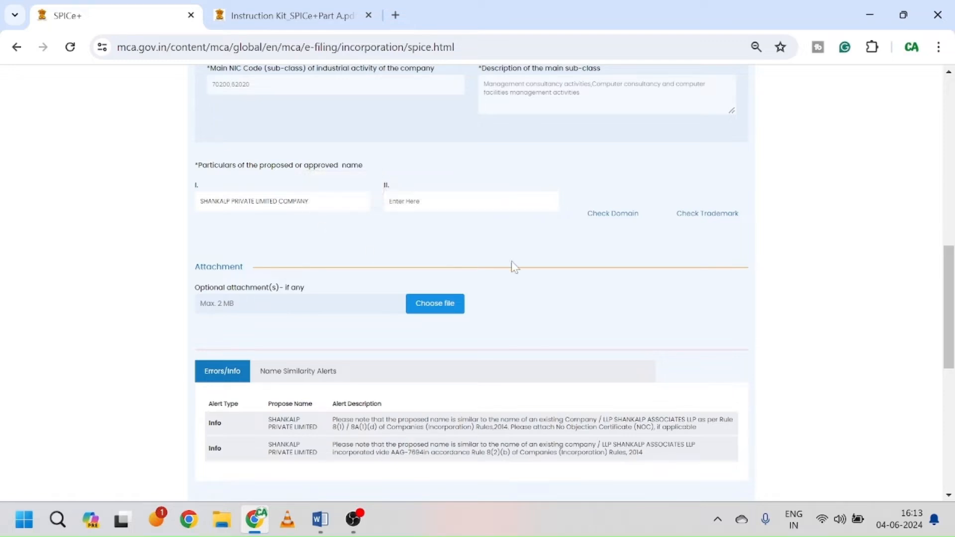
{"action": "scroll", "coordinate": [514, 267], "scroll_direction": "down", "scroll_amount": 1}
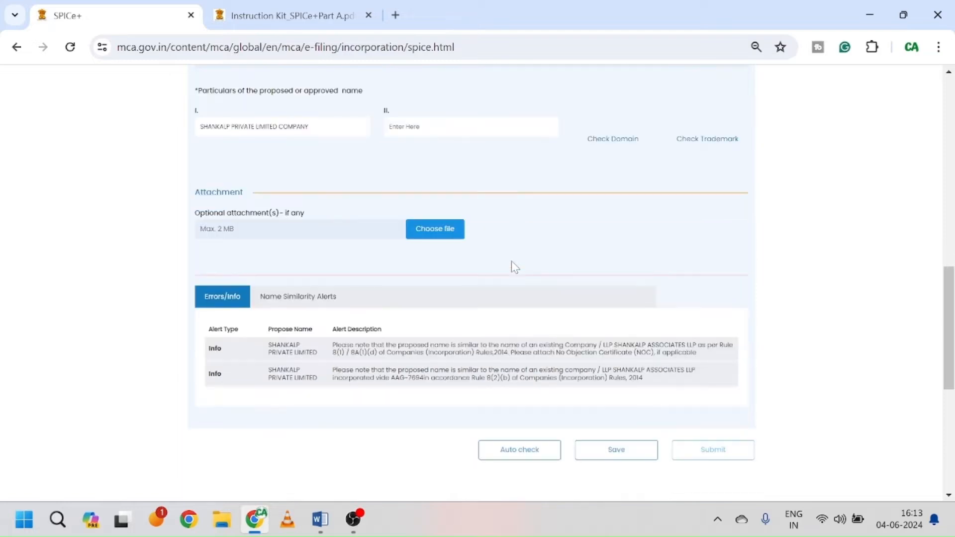
{"action": "left_click", "coordinate": [520, 450]}
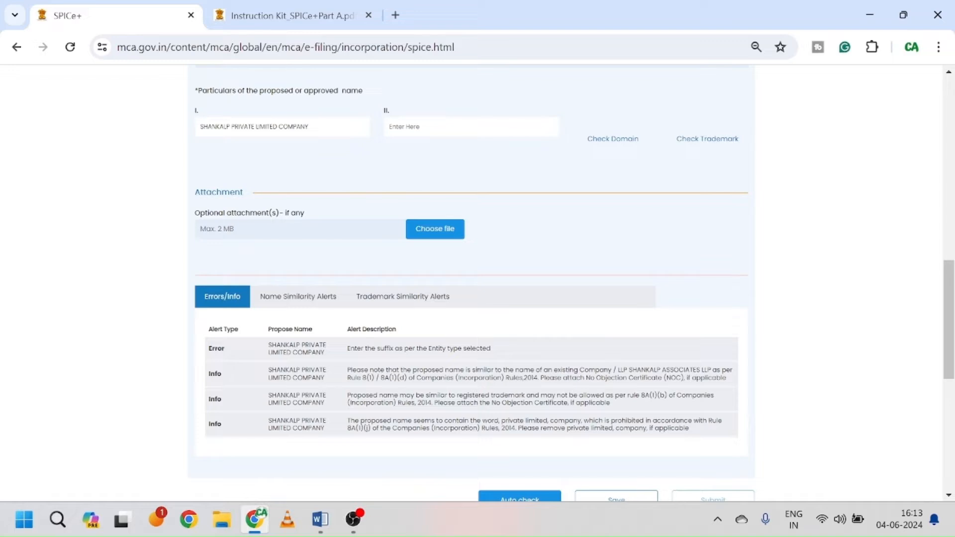
Step: Remove 'Company' from the name and rerun the auto check, getting SHANKALP ASSOCIATES LLP similarity alerts
{"action": "left_click", "coordinate": [308, 127]}
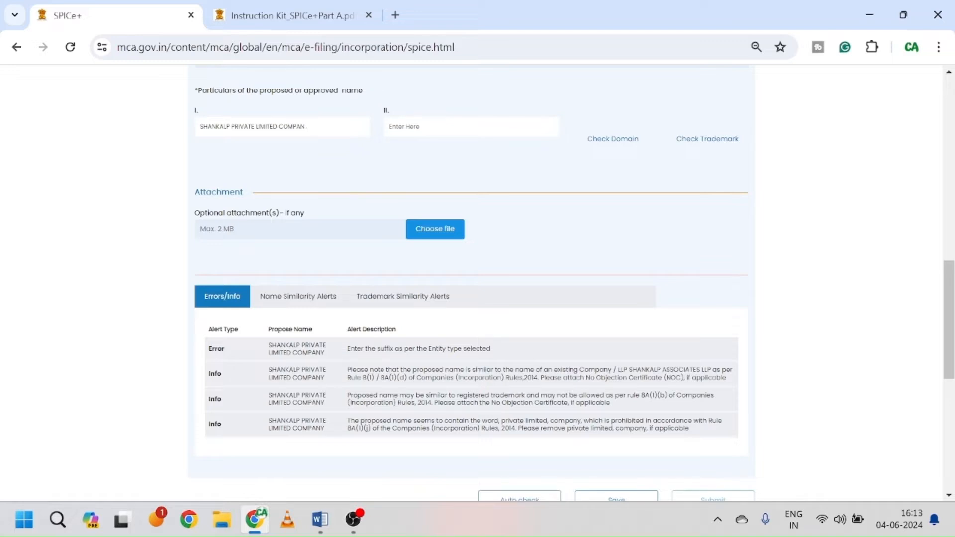
{"action": "key", "text": "BackSpace"}
{"action": "key", "text": "BackSpace"}
{"action": "key", "text": "BackSpace"}
{"action": "key", "text": "BackSpace"}
{"action": "key", "text": "BackSpace"}
{"action": "scroll", "coordinate": [422, 297], "scroll_direction": "down", "scroll_amount": 2}
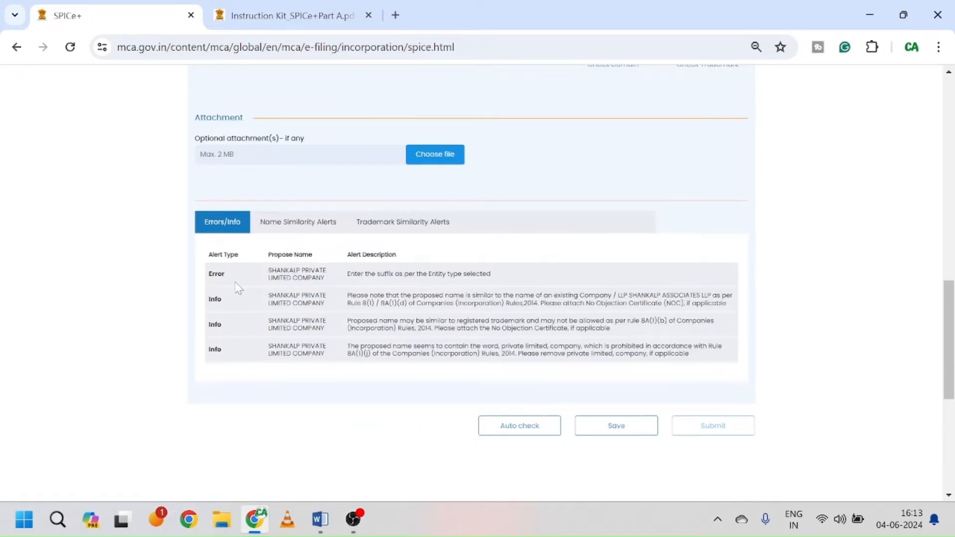
{"action": "left_click", "coordinate": [543, 428]}
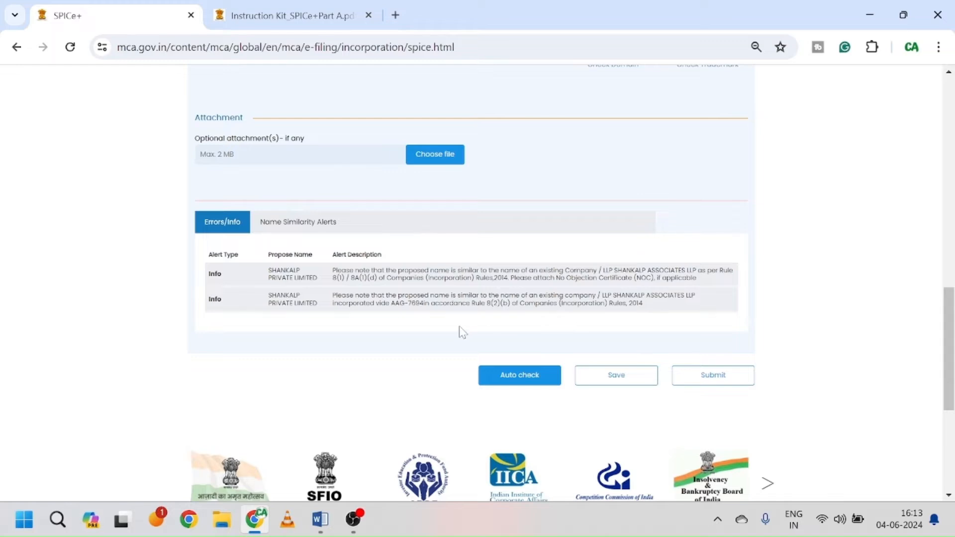
{"action": "scroll", "coordinate": [460, 331], "scroll_direction": "up", "scroll_amount": 1}
{"action": "scroll", "coordinate": [460, 331], "scroll_direction": "up", "scroll_amount": 1}
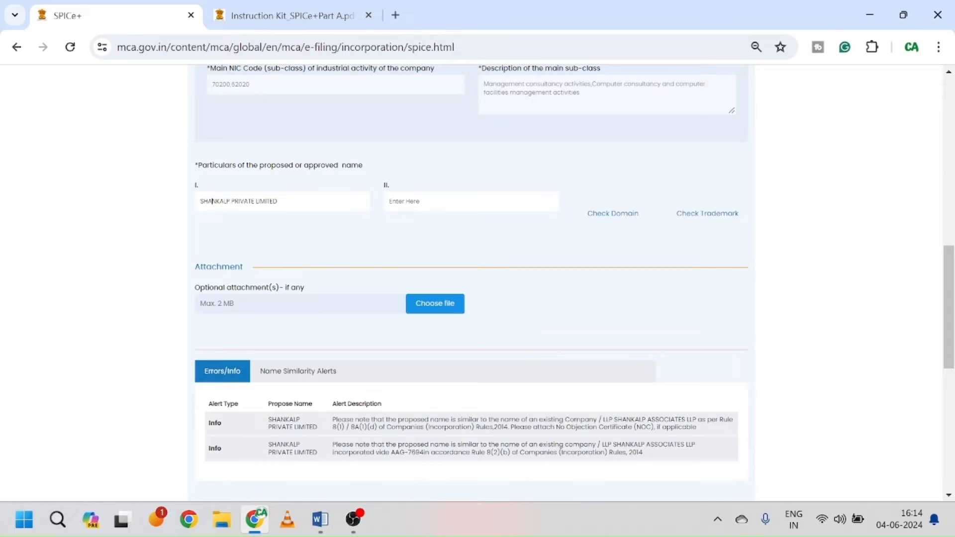
Step: Respell the name as SNKALP PRIVATE LIMITED, review its similarity alerts, and save Part A
{"action": "key", "text": "BackSpace"}
{"action": "key", "text": "BackSpace"}
{"action": "scroll", "coordinate": [569, 280], "scroll_direction": "down", "scroll_amount": 2}
{"action": "left_click", "coordinate": [530, 450]}
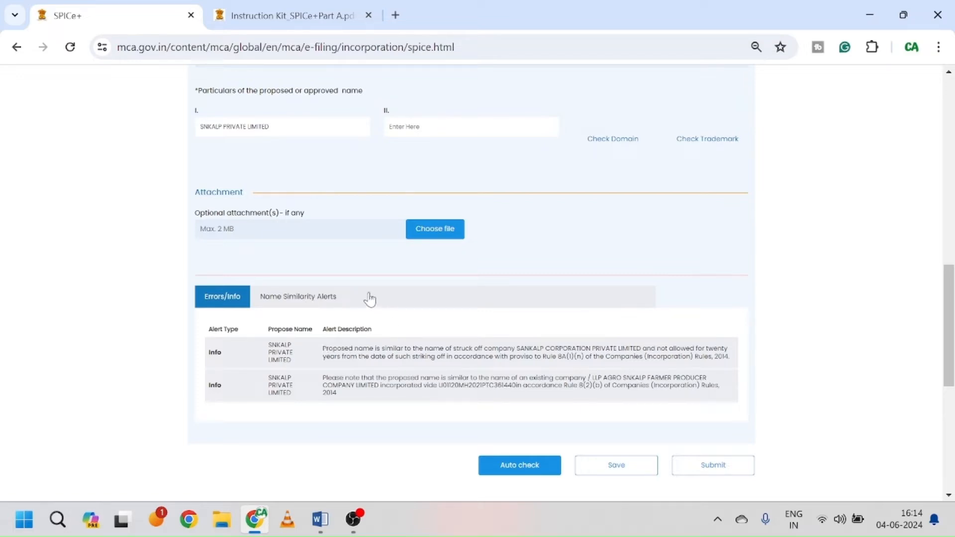
{"action": "left_click", "coordinate": [307, 304]}
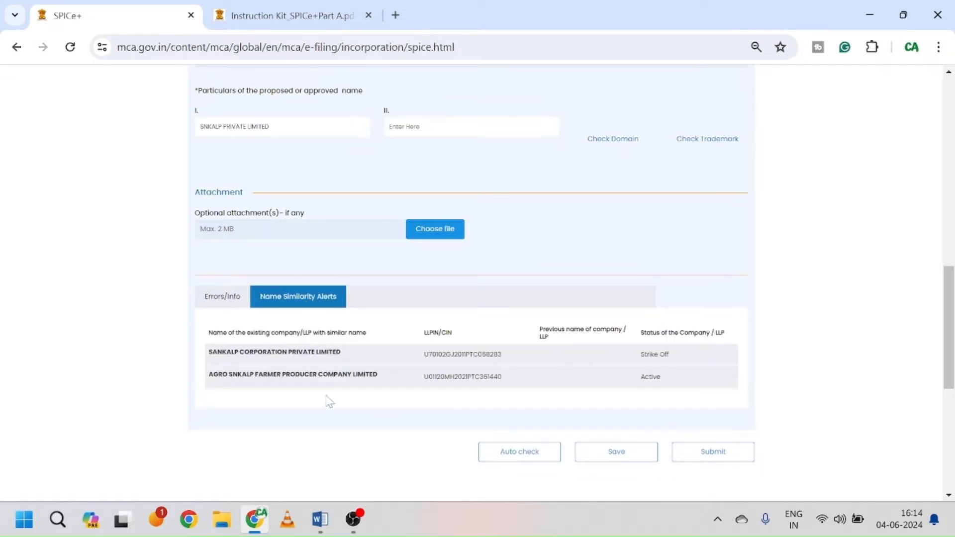
{"action": "left_click", "coordinate": [238, 307]}
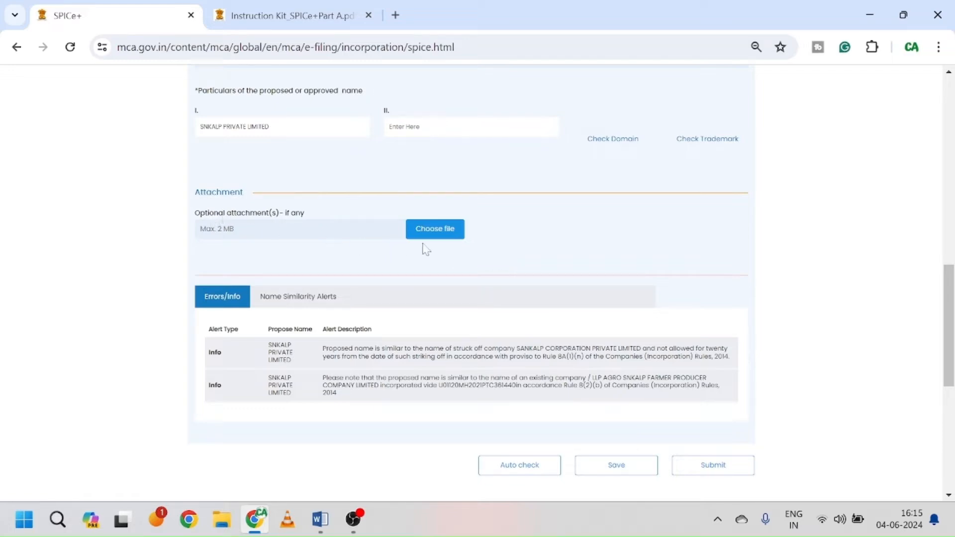
{"action": "left_click", "coordinate": [615, 475]}
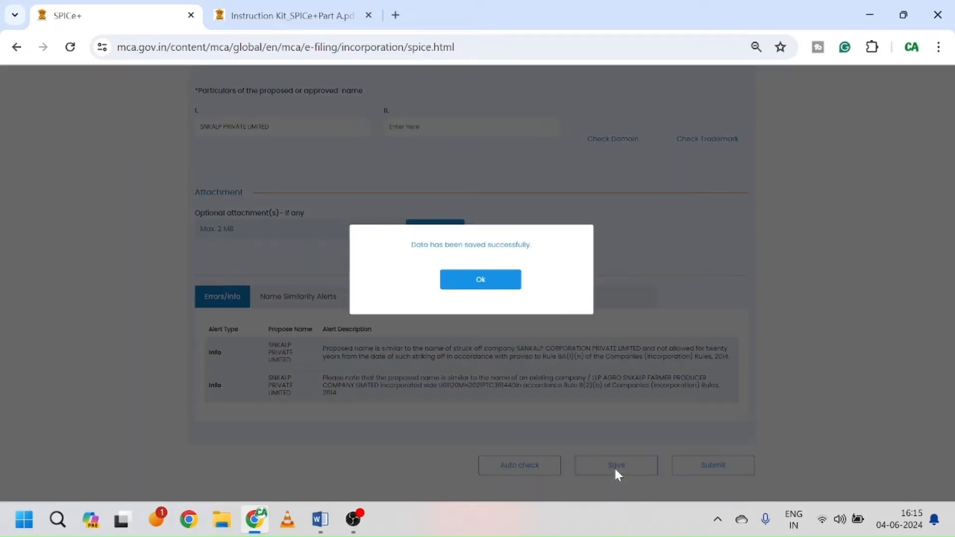
Step: Submit Part A, selecting Proceed for Incorporation and continuing to SPICe+ Part B
{"action": "left_click", "coordinate": [480, 270]}
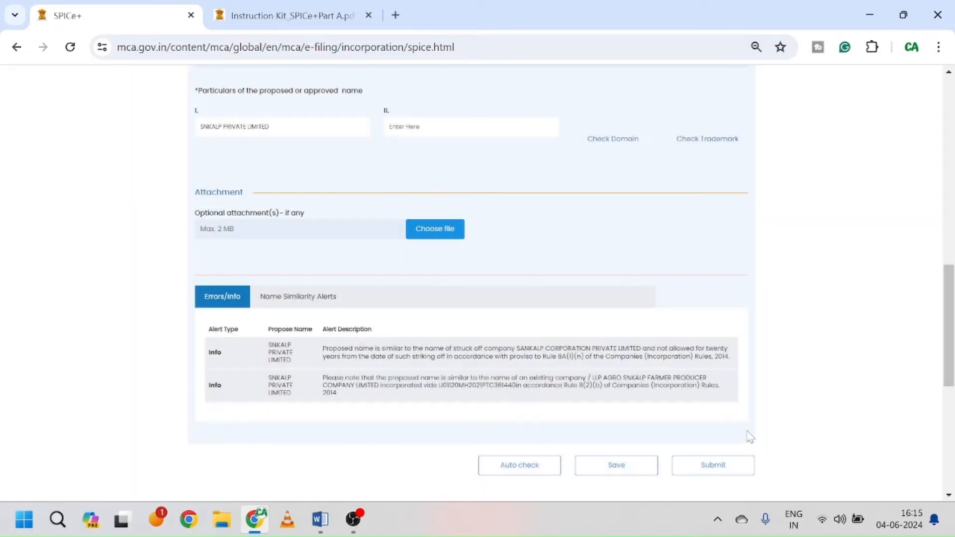
{"action": "left_click", "coordinate": [720, 467]}
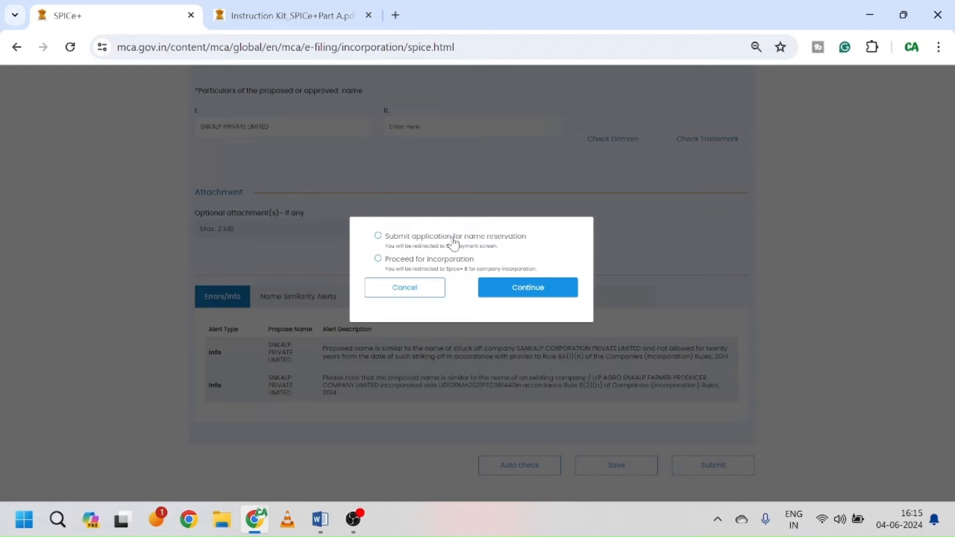
{"action": "left_click", "coordinate": [377, 259]}
{"action": "left_click", "coordinate": [536, 293]}
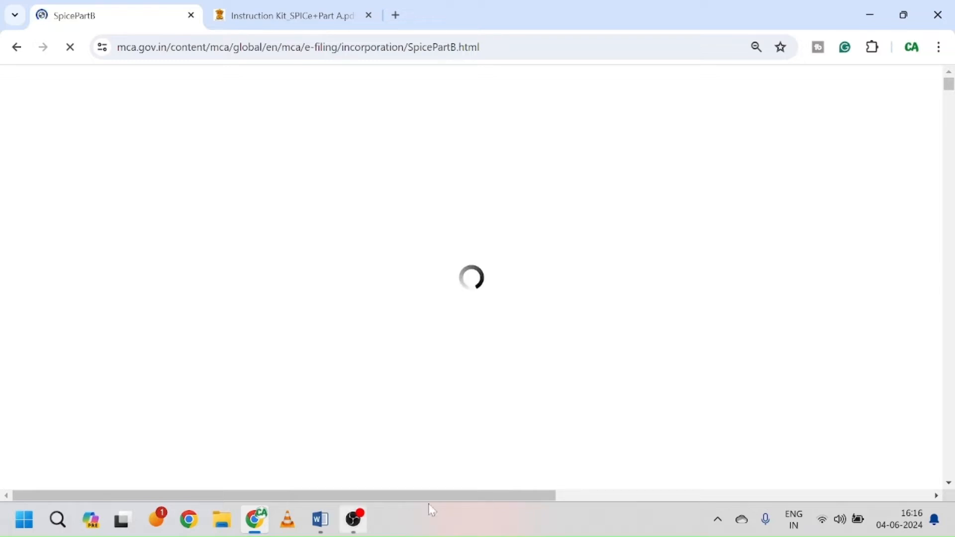
Step: Acknowledge the DSC association notice with OK to reveal the Part B form
{"action": "left_click", "coordinate": [353, 440]}
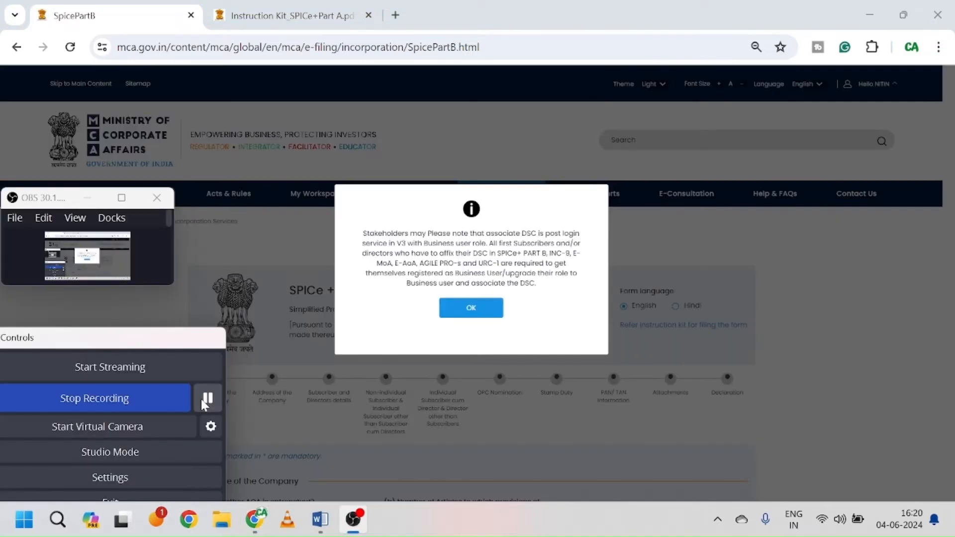
{"action": "left_click", "coordinate": [288, 402]}
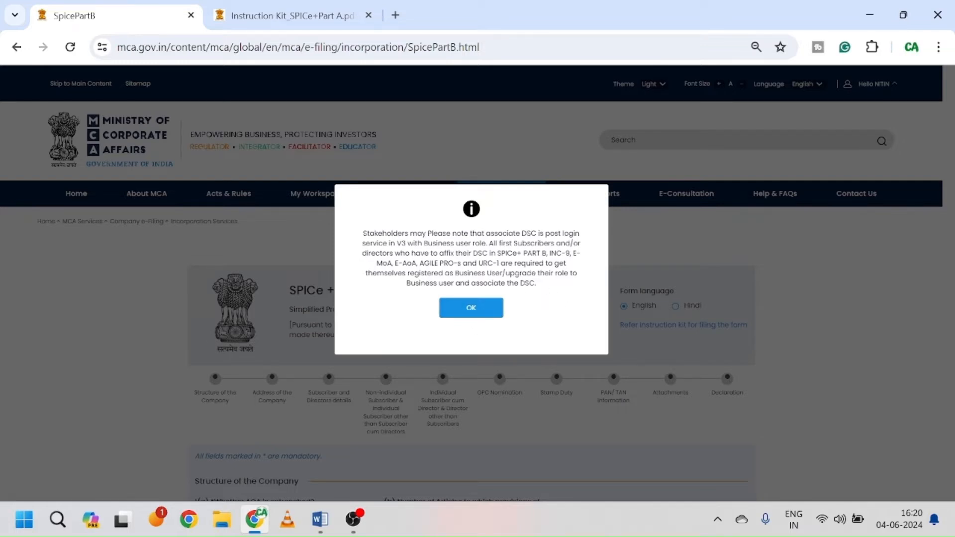
{"action": "left_click", "coordinate": [471, 309]}
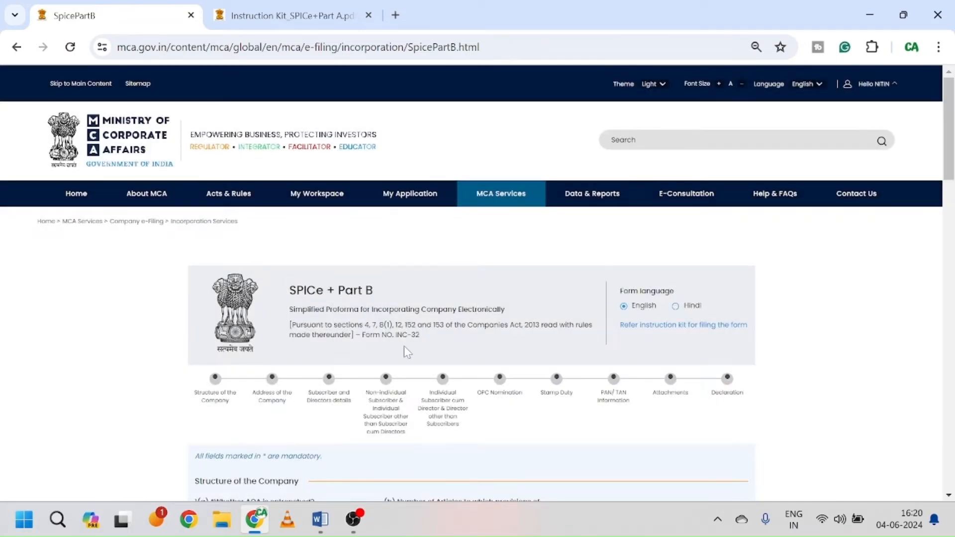
{"action": "scroll", "coordinate": [403, 348], "scroll_direction": "down", "scroll_amount": 1}
{"action": "scroll", "coordinate": [404, 350], "scroll_direction": "down", "scroll_amount": 1}
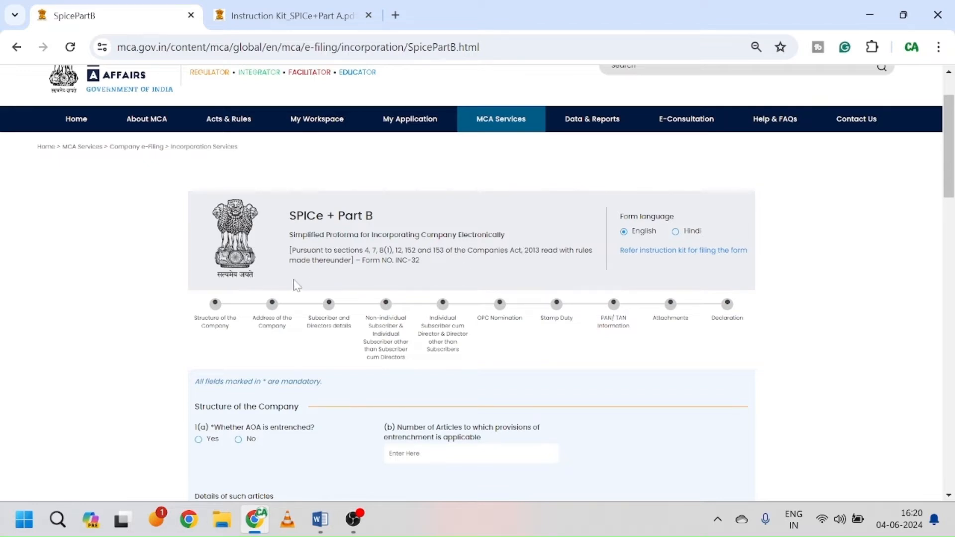
{"action": "scroll", "coordinate": [351, 361], "scroll_direction": "down", "scroll_amount": 1}
{"action": "scroll", "coordinate": [352, 362], "scroll_direction": "down", "scroll_amount": 1}
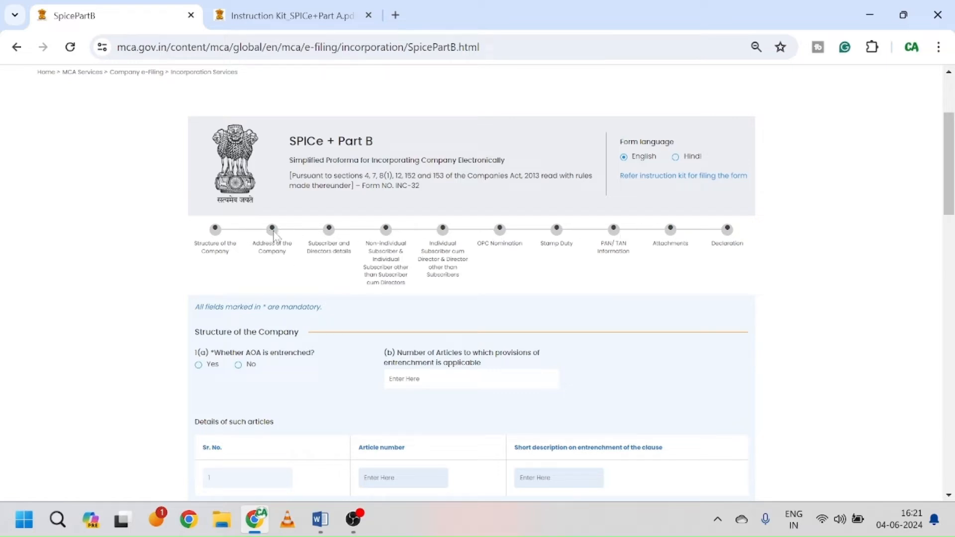
{"action": "scroll", "coordinate": [554, 290], "scroll_direction": "down", "scroll_amount": 1}
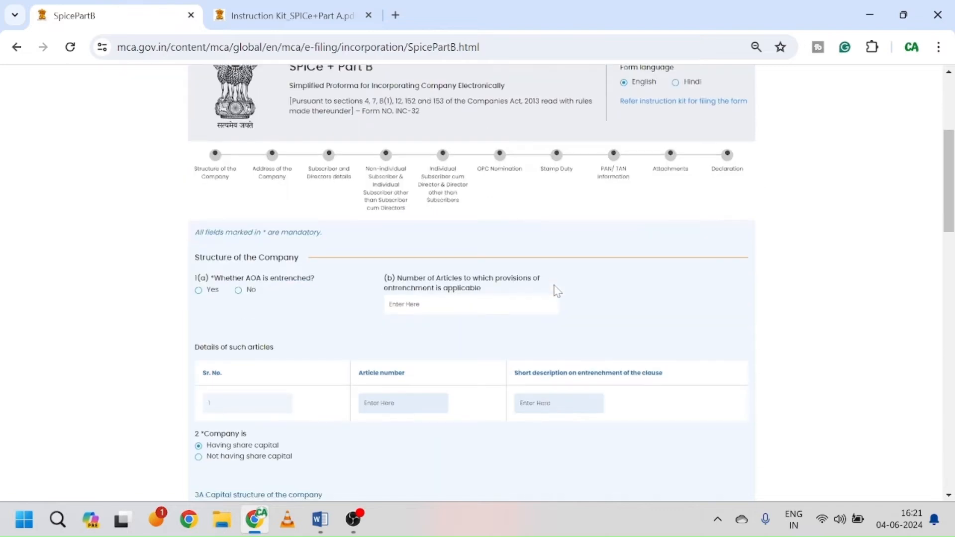
{"action": "scroll", "coordinate": [312, 383], "scroll_direction": "down", "scroll_amount": 3}
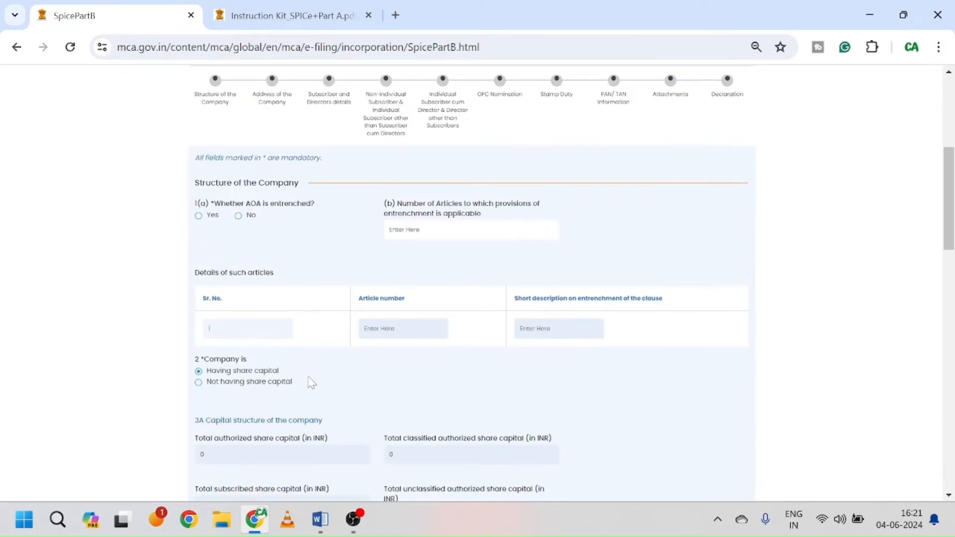
{"action": "scroll", "coordinate": [380, 341], "scroll_direction": "down", "scroll_amount": 10}
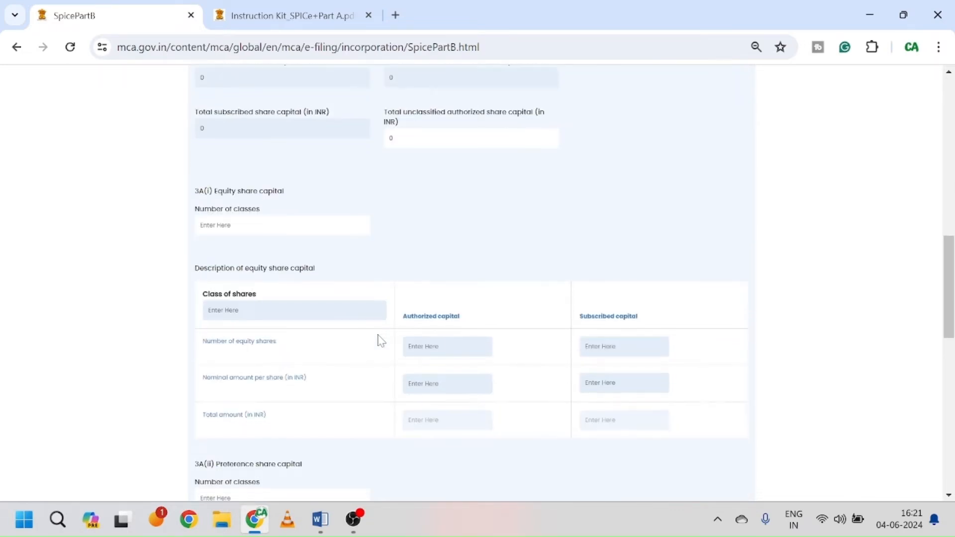
{"action": "scroll", "coordinate": [378, 335], "scroll_direction": "down", "scroll_amount": 3}
{"action": "scroll", "coordinate": [378, 335], "scroll_direction": "up", "scroll_amount": 20}
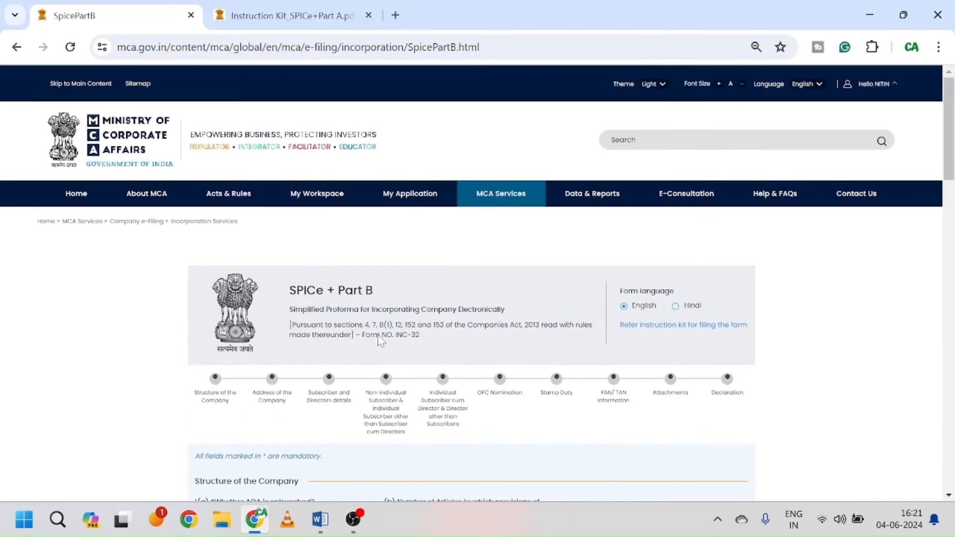
{"action": "scroll", "coordinate": [381, 340], "scroll_direction": "down", "scroll_amount": 4}
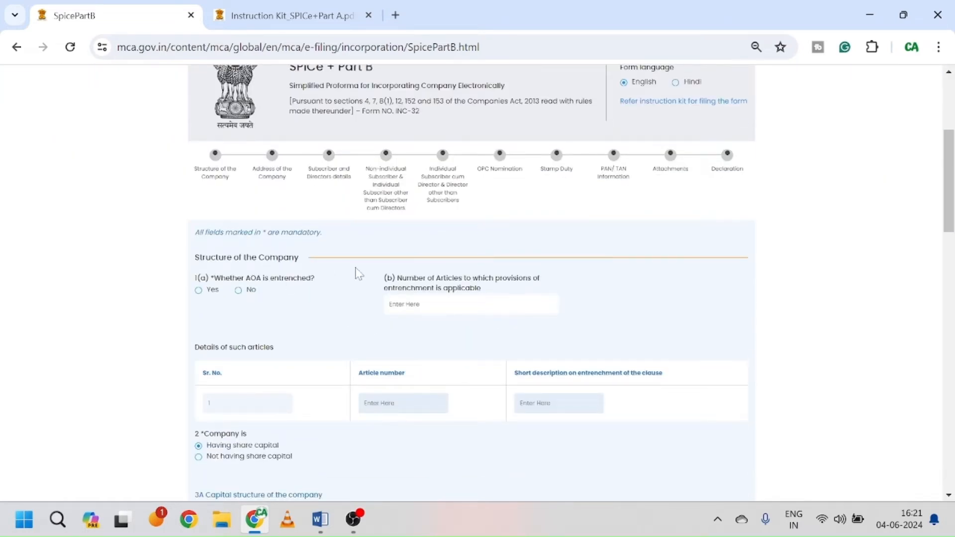
{"action": "scroll", "coordinate": [294, 304], "scroll_direction": "down", "scroll_amount": 3}
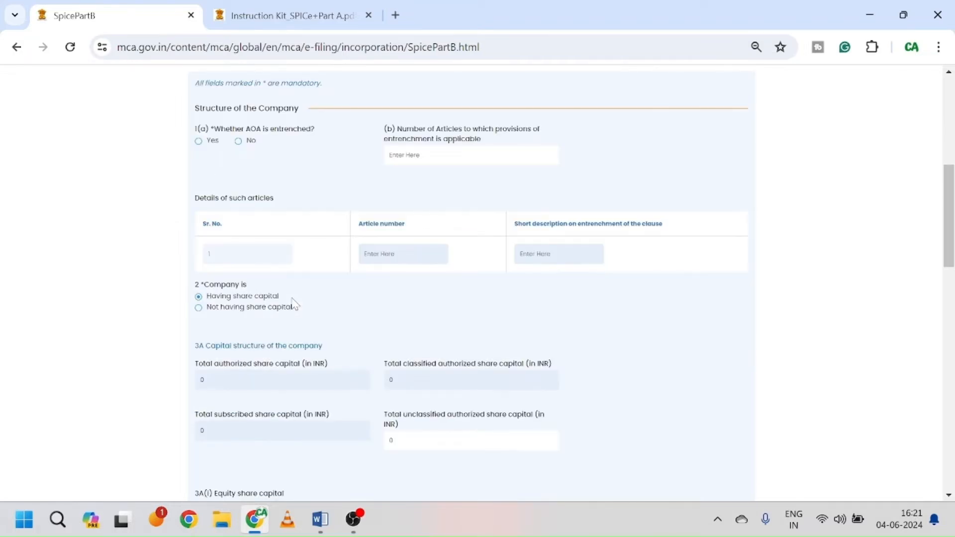
{"action": "scroll", "coordinate": [294, 304], "scroll_direction": "up", "scroll_amount": 2}
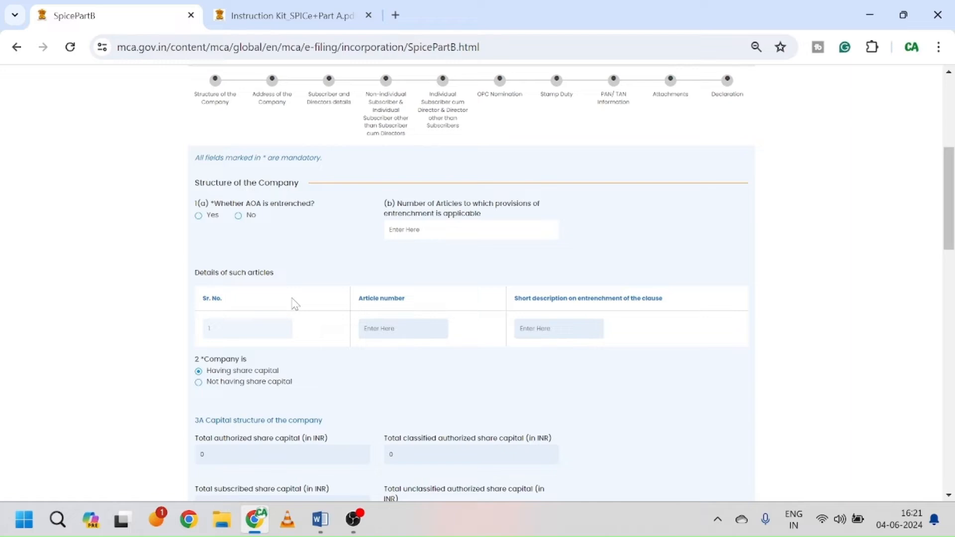
Step: Answer No to 1(a) Whether AOA is entrenched, then bring up the Word reference notes
{"action": "left_click", "coordinate": [239, 216]}
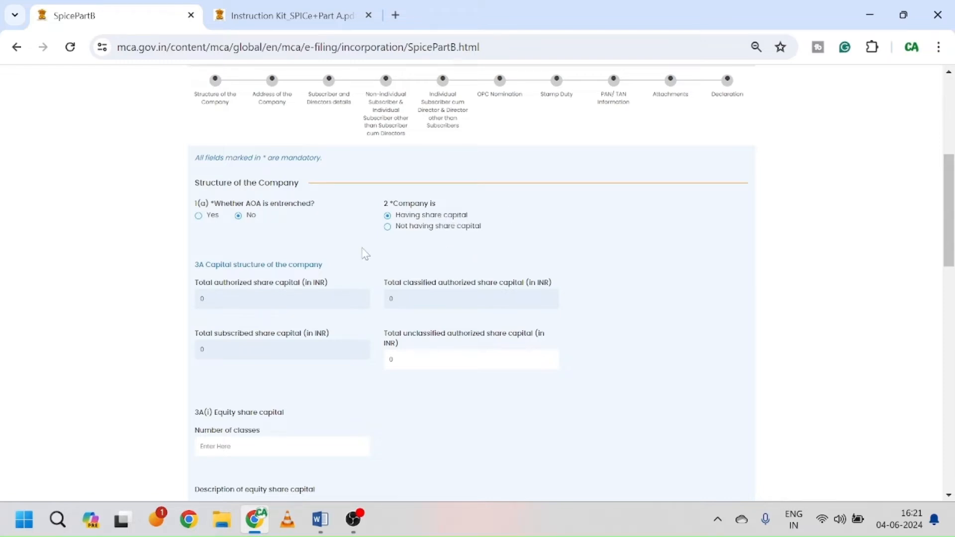
{"action": "scroll", "coordinate": [353, 269], "scroll_direction": "down", "scroll_amount": 1}
{"action": "scroll", "coordinate": [345, 270], "scroll_direction": "down", "scroll_amount": 2}
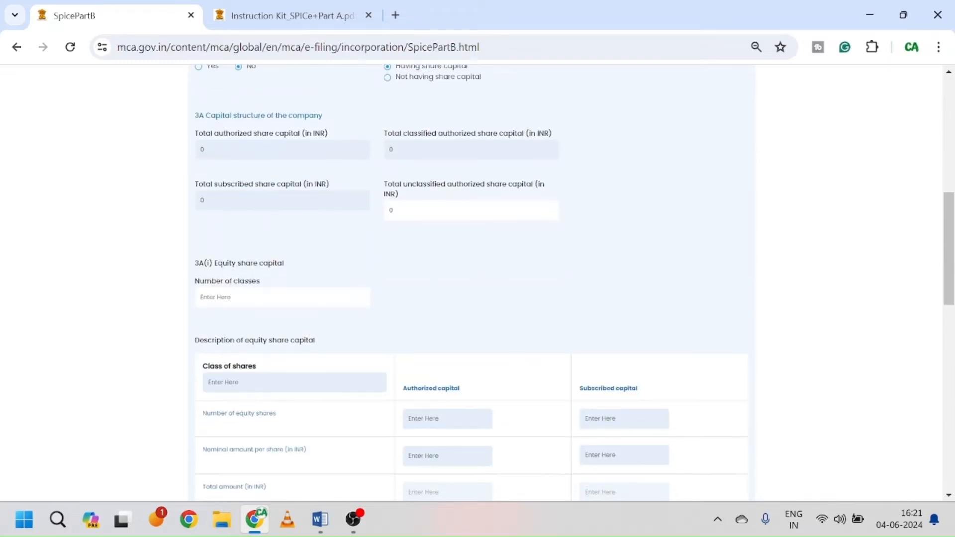
{"action": "scroll", "coordinate": [316, 254], "scroll_direction": "down", "scroll_amount": 1}
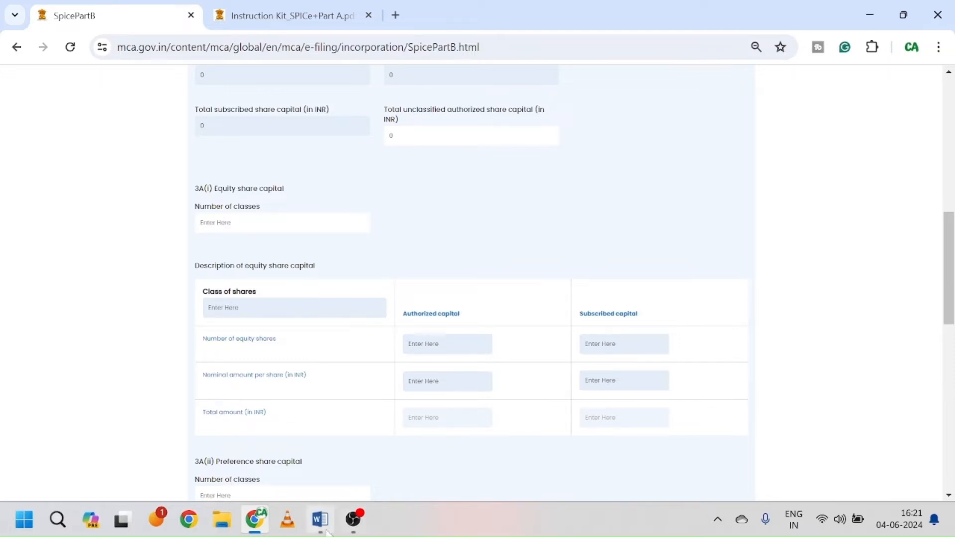
{"action": "left_click", "coordinate": [321, 520]}
Step: Look up the Classes of Shares list in the Word notes and go back to Chrome
{"action": "scroll", "coordinate": [432, 388], "scroll_direction": "down", "scroll_amount": 8}
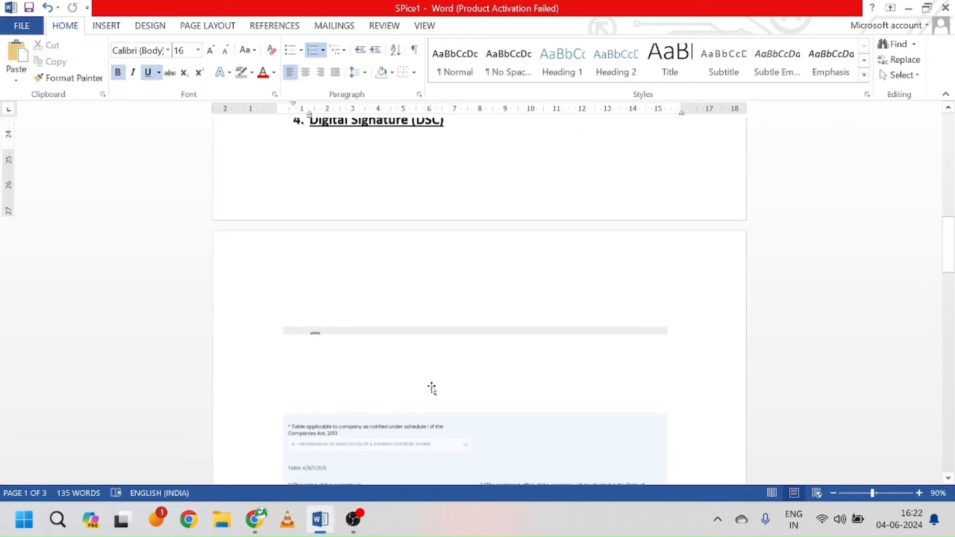
{"action": "scroll", "coordinate": [432, 388], "scroll_direction": "down", "scroll_amount": 15}
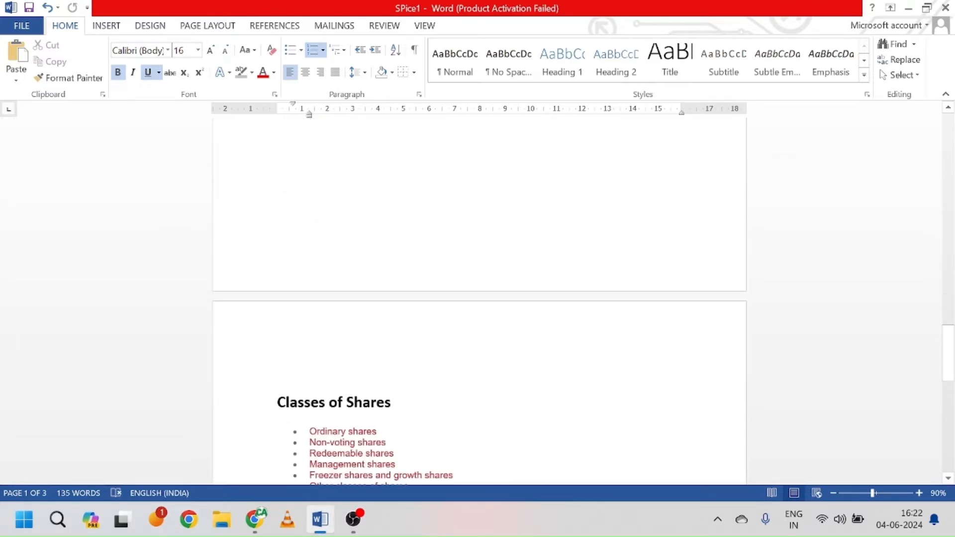
{"action": "scroll", "coordinate": [431, 388], "scroll_direction": "down", "scroll_amount": 7}
{"action": "scroll", "coordinate": [479, 298], "scroll_direction": "up", "scroll_amount": 3}
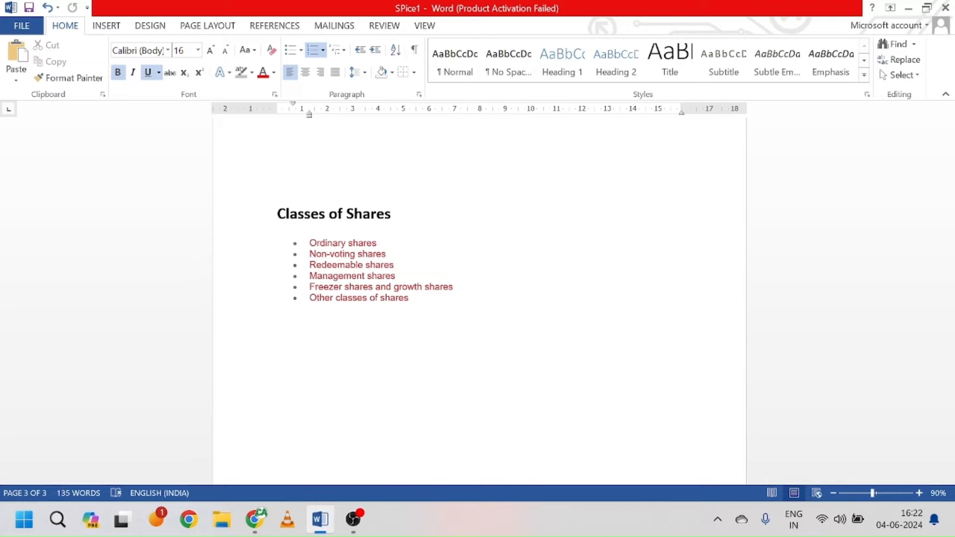
{"action": "left_click", "coordinate": [256, 520]}
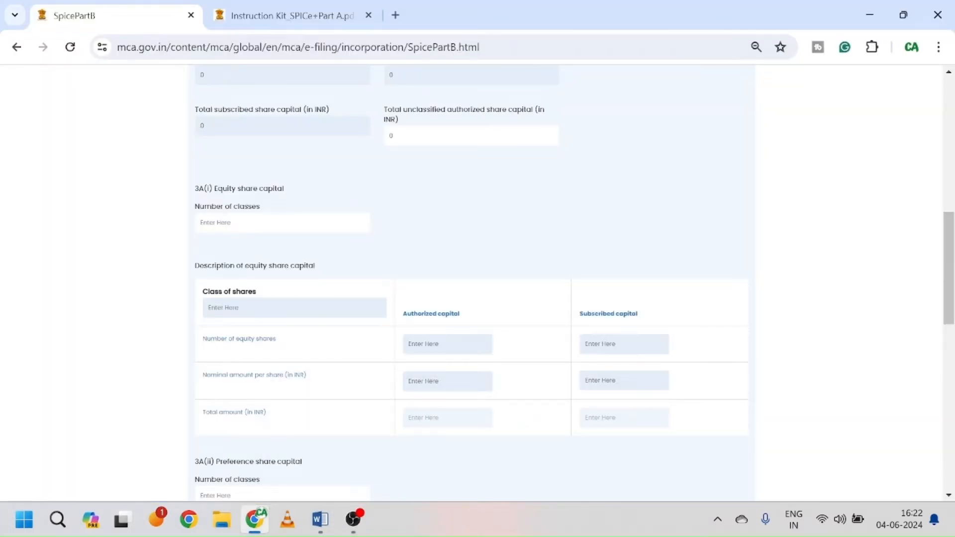
Step: Enter 1 equity share class: 100000 authorized and 10000 subscribed shares at INR 10 each
{"action": "type", "text": "1"}
{"action": "type", "text": "1"}
{"action": "type", "text": "10"}
{"action": "type", "text": "00"}
{"action": "type", "text": "0"}
{"action": "key", "text": "Tab"}
{"action": "key", "text": "Tab"}
{"action": "type", "text": "10"}
{"action": "key", "text": "Tab"}
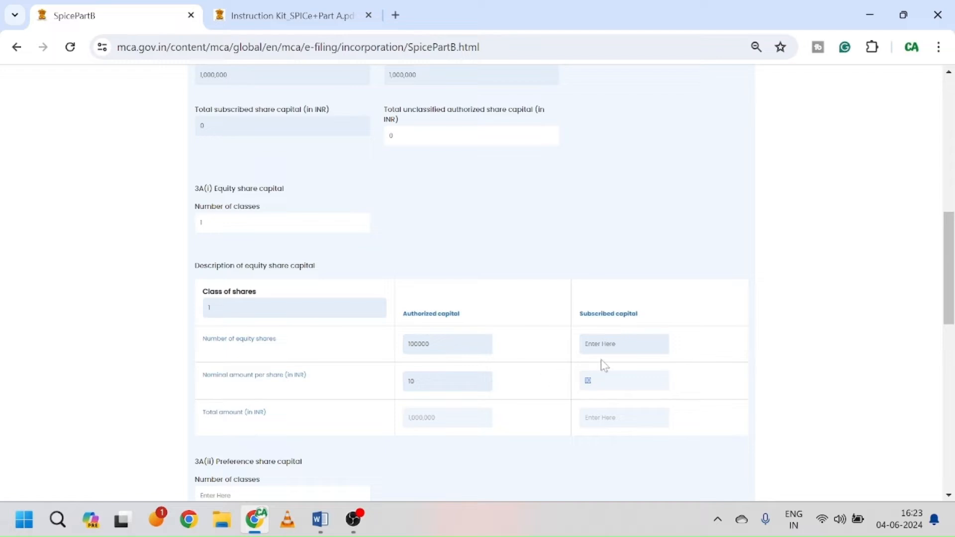
{"action": "left_click", "coordinate": [624, 344]}
{"action": "type", "text": "10000"}
{"action": "key", "text": "Tab"}
Step: Enter 0 as the number of preference share classes in 3A(ii)
{"action": "scroll", "coordinate": [407, 162], "scroll_direction": "up", "scroll_amount": 3}
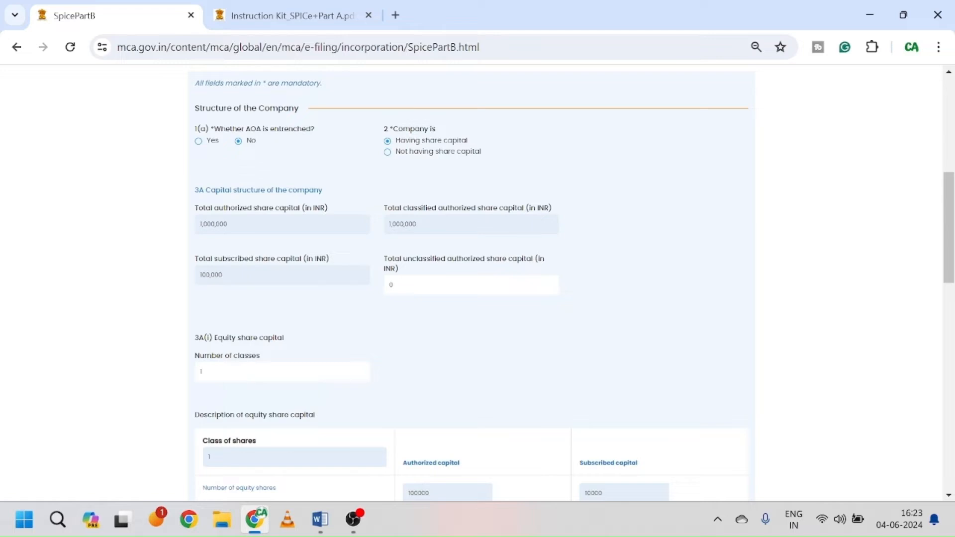
{"action": "scroll", "coordinate": [466, 321], "scroll_direction": "down", "scroll_amount": 1}
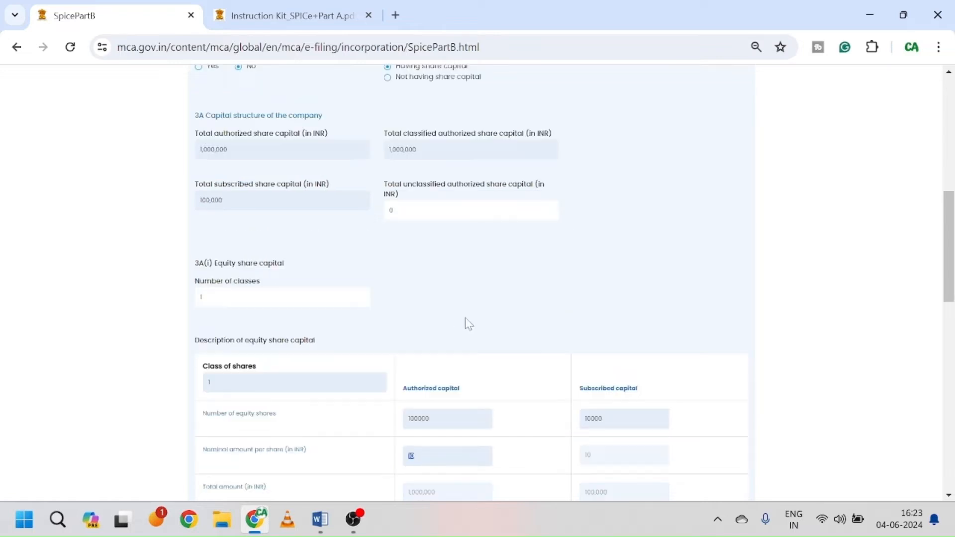
{"action": "scroll", "coordinate": [467, 324], "scroll_direction": "down", "scroll_amount": 3}
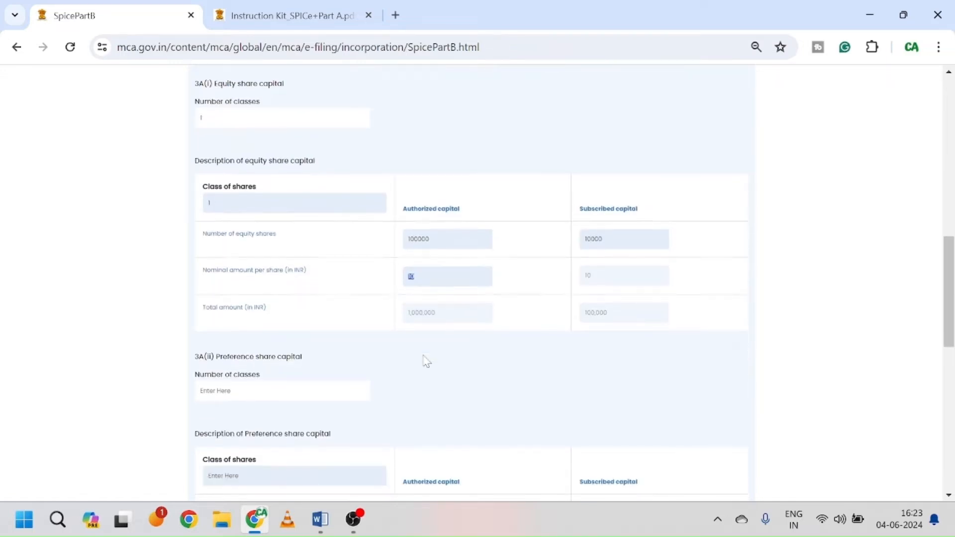
{"action": "scroll", "coordinate": [425, 360], "scroll_direction": "down", "scroll_amount": 2}
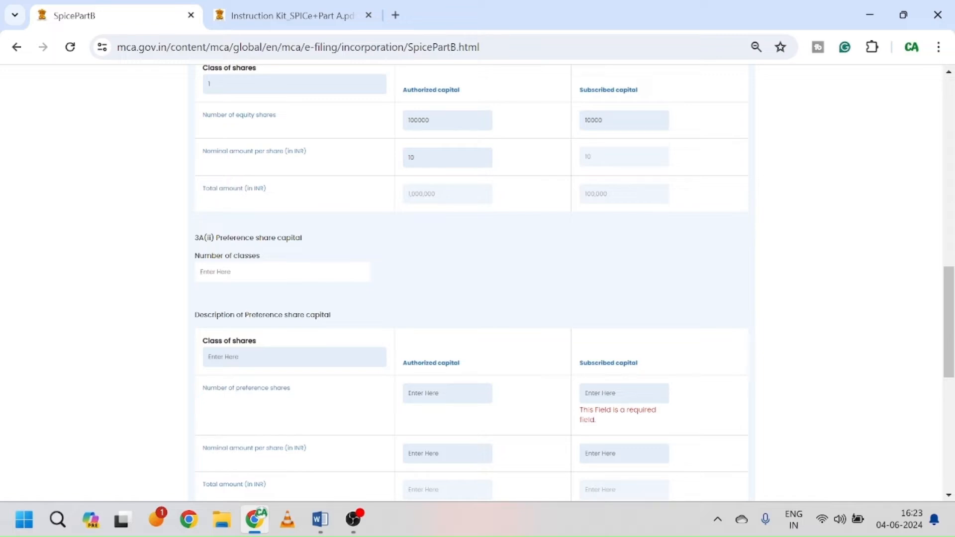
{"action": "type", "text": "0"}
Step: Save the company structure details, acknowledge the confirmation, and advance to Address of the Company
{"action": "left_click", "coordinate": [448, 294]}
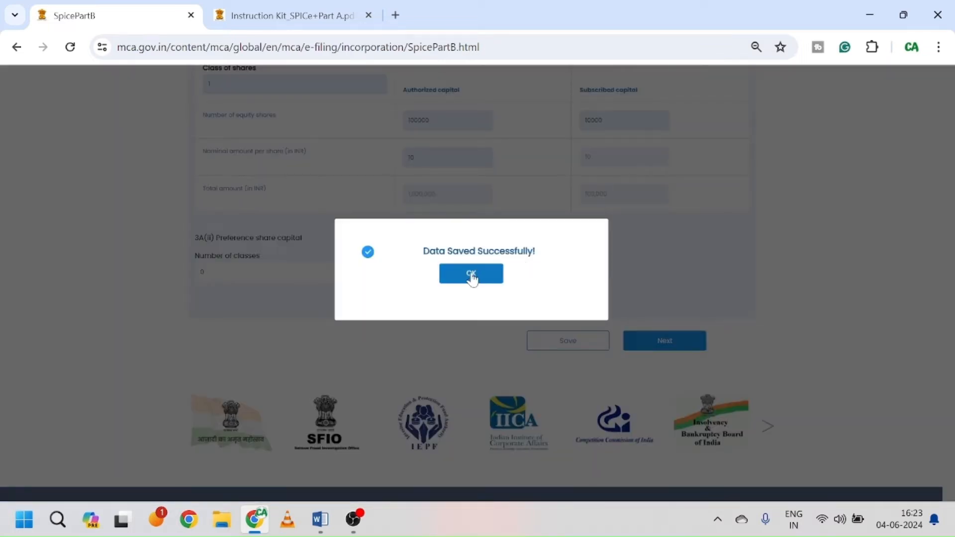
{"action": "left_click", "coordinate": [473, 274]}
{"action": "left_click", "coordinate": [671, 349]}
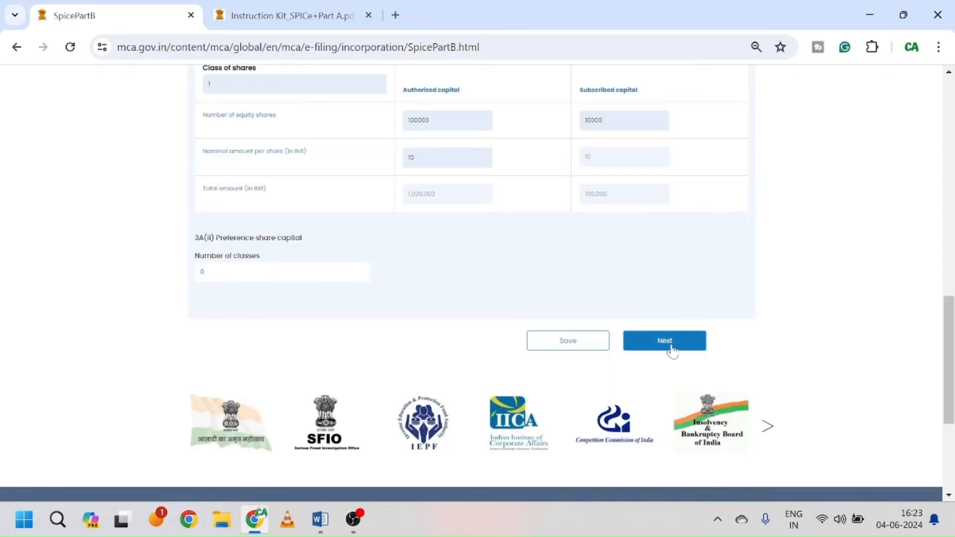
{"action": "scroll", "coordinate": [499, 284], "scroll_direction": "up", "scroll_amount": 5}
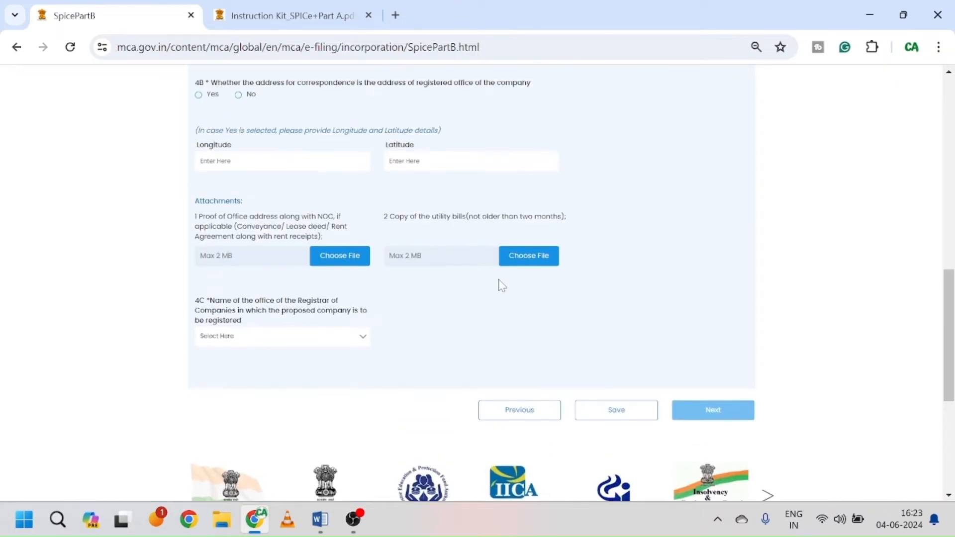
{"action": "scroll", "coordinate": [501, 285], "scroll_direction": "up", "scroll_amount": 4}
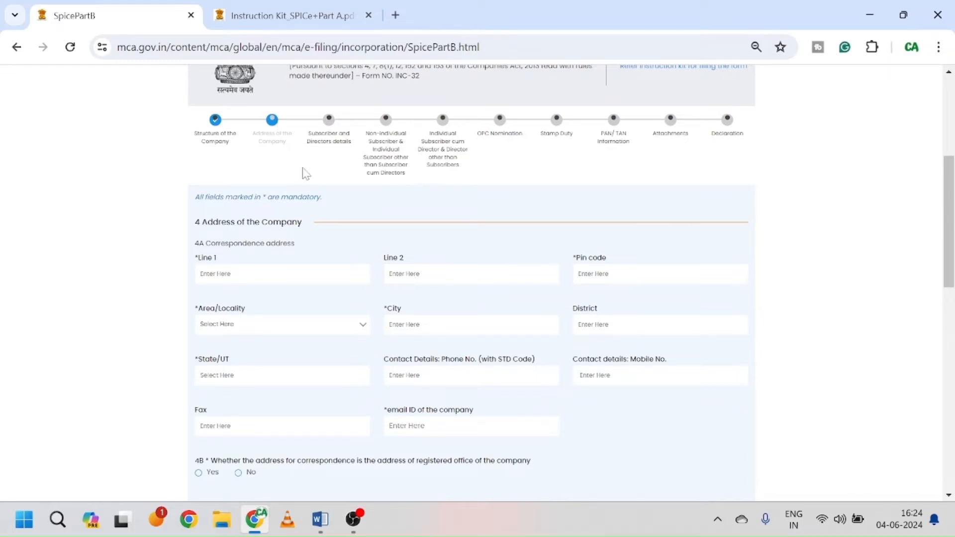
{"action": "scroll", "coordinate": [358, 240], "scroll_direction": "down", "scroll_amount": 2}
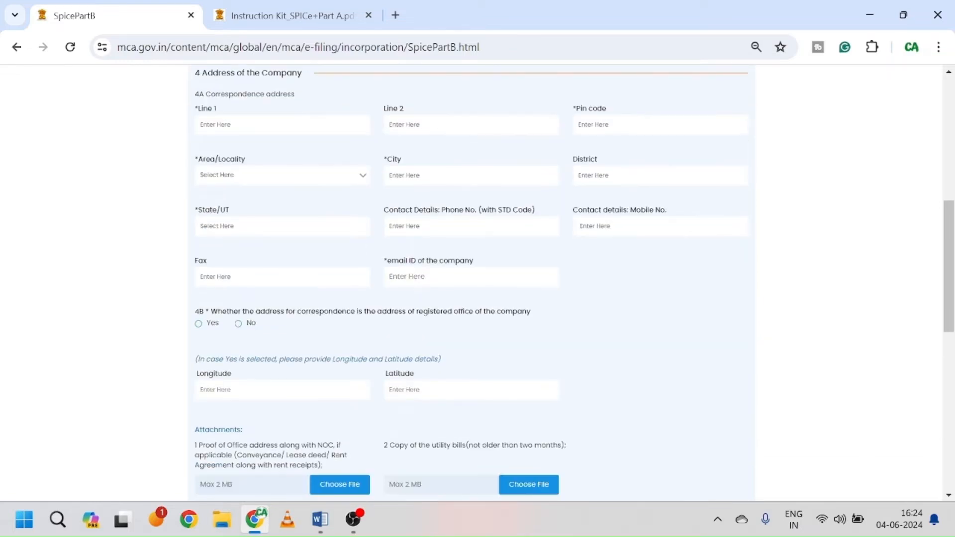
{"action": "scroll", "coordinate": [348, 213], "scroll_direction": "up", "scroll_amount": 1}
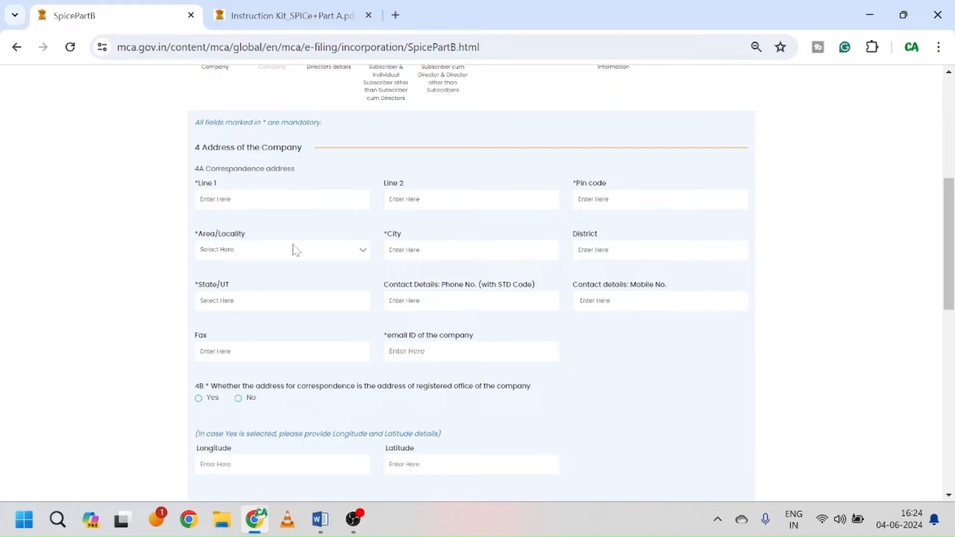
{"action": "scroll", "coordinate": [294, 247], "scroll_direction": "down", "scroll_amount": 3}
{"action": "scroll", "coordinate": [337, 275], "scroll_direction": "down", "scroll_amount": 4}
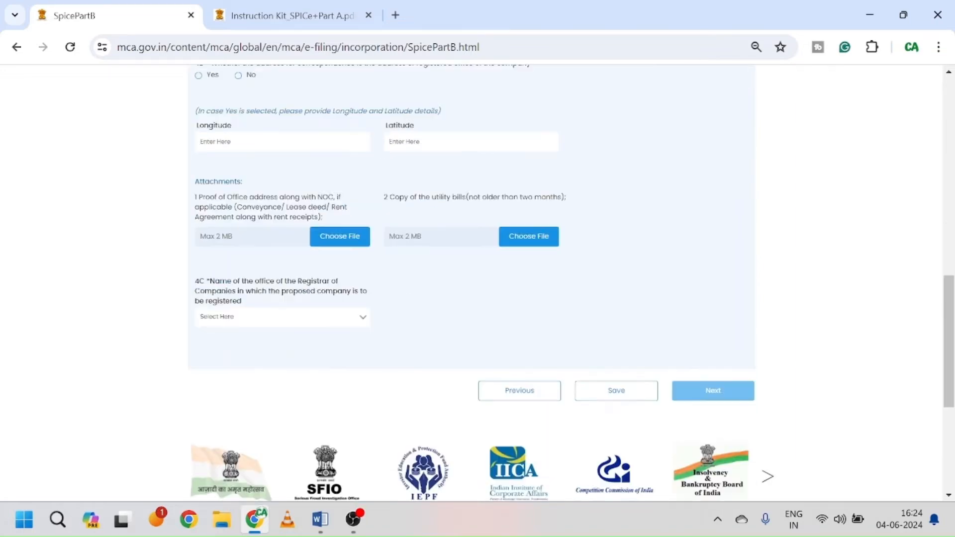
{"action": "scroll", "coordinate": [356, 272], "scroll_direction": "up", "scroll_amount": 3}
{"action": "scroll", "coordinate": [356, 275], "scroll_direction": "up", "scroll_amount": 4}
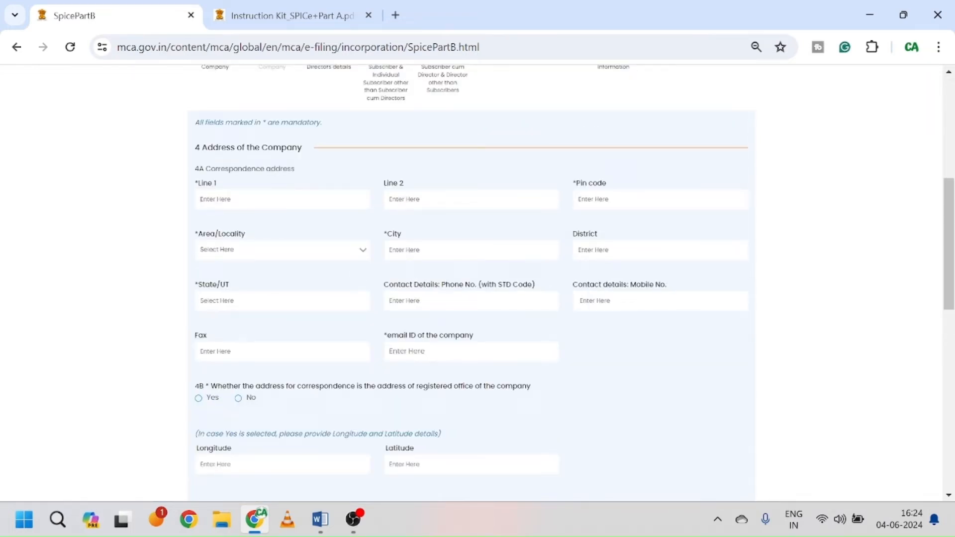
Step: Enter address Line 1 '123' and pin code 110092, choosing Shahdara as the locality
{"action": "type", "text": "123"}
{"action": "left_click", "coordinate": [390, 199]}
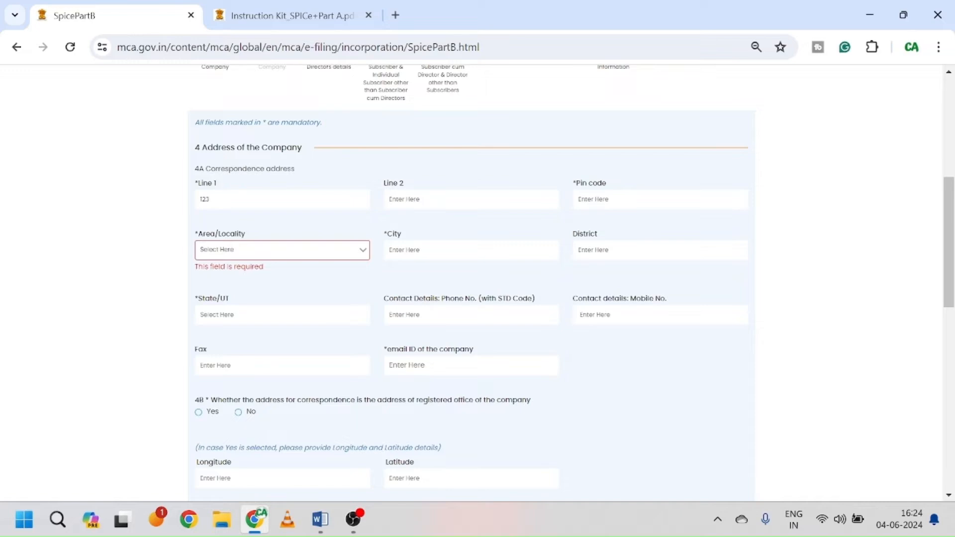
{"action": "type", "text": "110092"}
{"action": "left_click", "coordinate": [305, 249]}
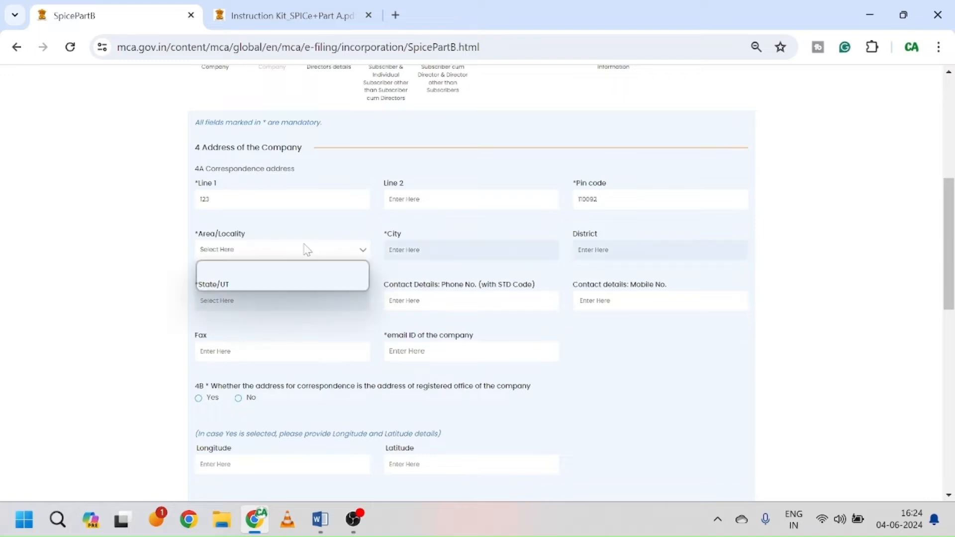
{"action": "left_click", "coordinate": [256, 279]}
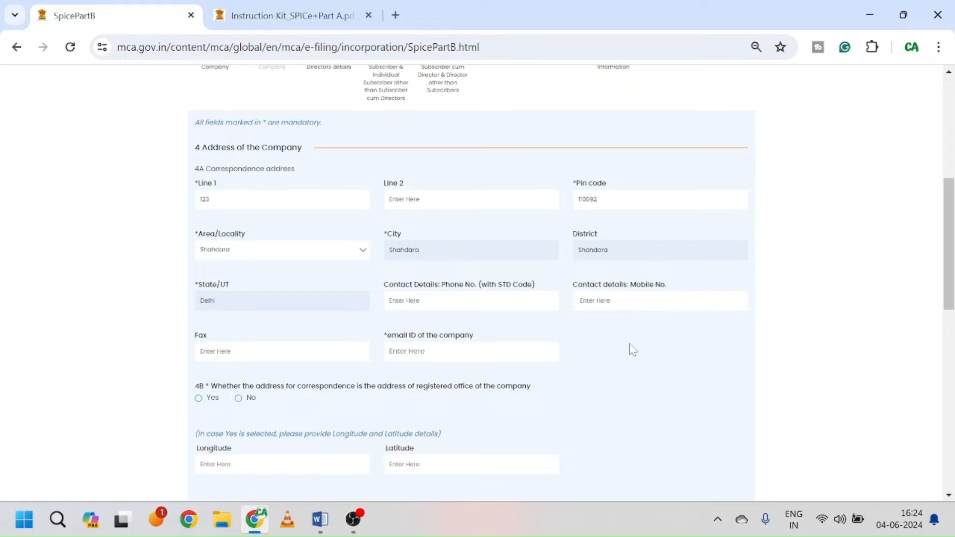
{"action": "scroll", "coordinate": [632, 357], "scroll_direction": "down", "scroll_amount": 3}
{"action": "scroll", "coordinate": [634, 358], "scroll_direction": "down", "scroll_amount": 3}
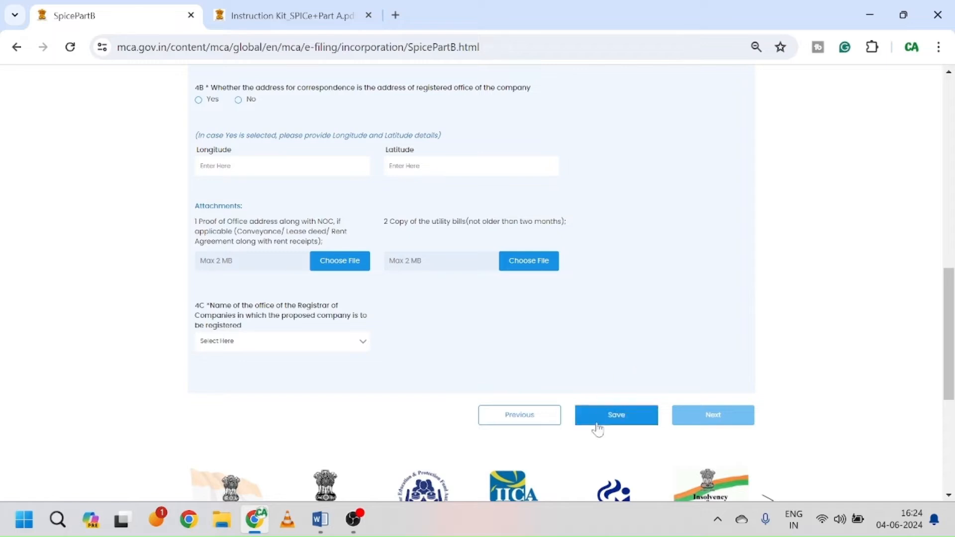
Step: Attempt to save the address section and dismiss the validation error about missing fields
{"action": "left_click", "coordinate": [619, 420]}
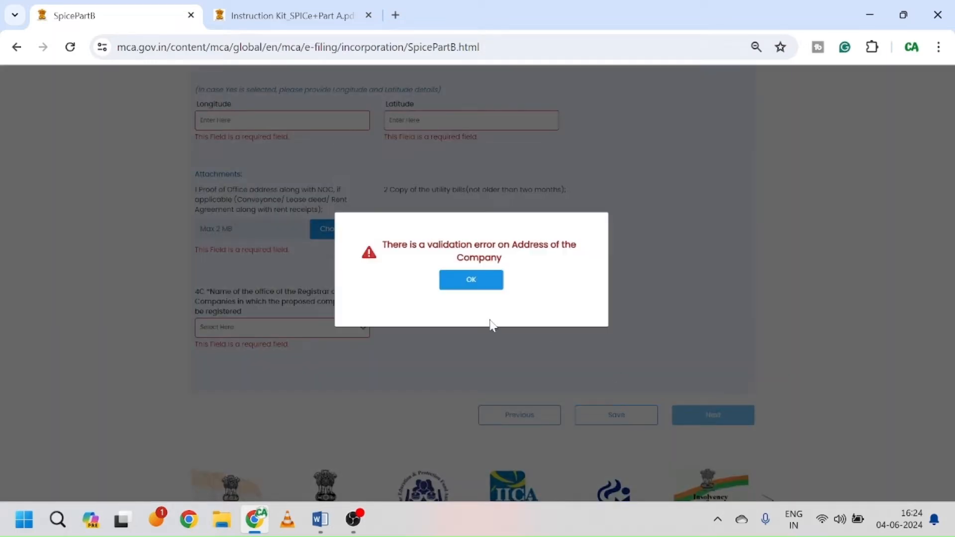
{"action": "left_click", "coordinate": [474, 276]}
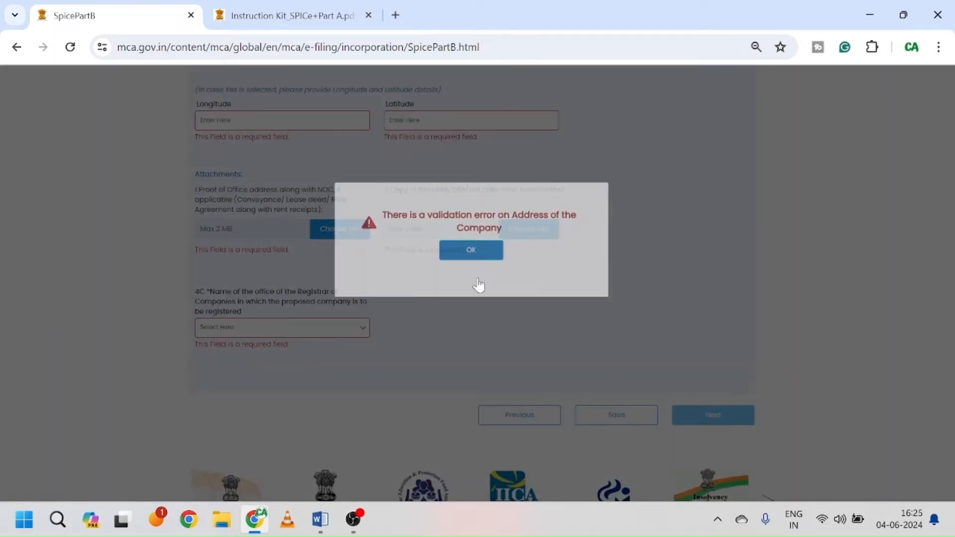
{"action": "scroll", "coordinate": [588, 273], "scroll_direction": "up", "scroll_amount": 5}
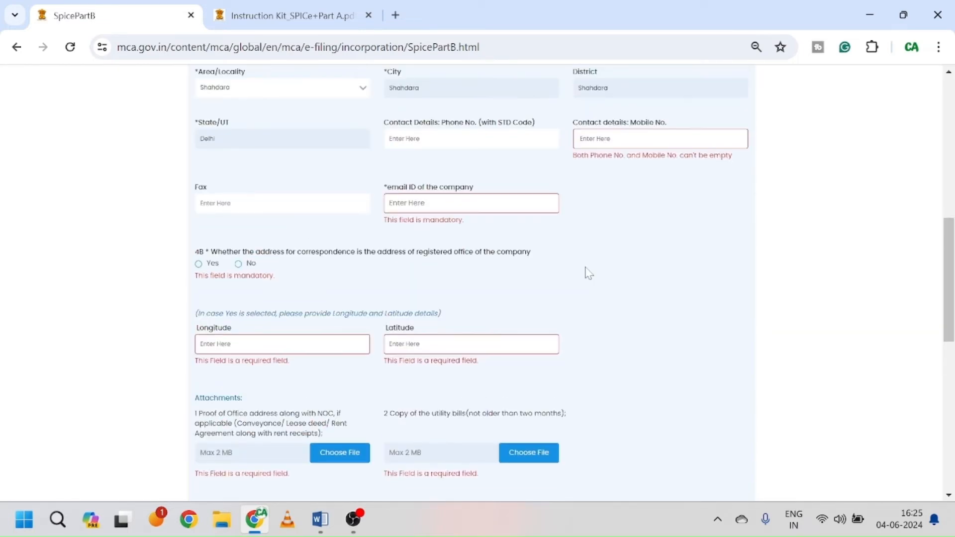
{"action": "scroll", "coordinate": [588, 273], "scroll_direction": "up", "scroll_amount": 3}
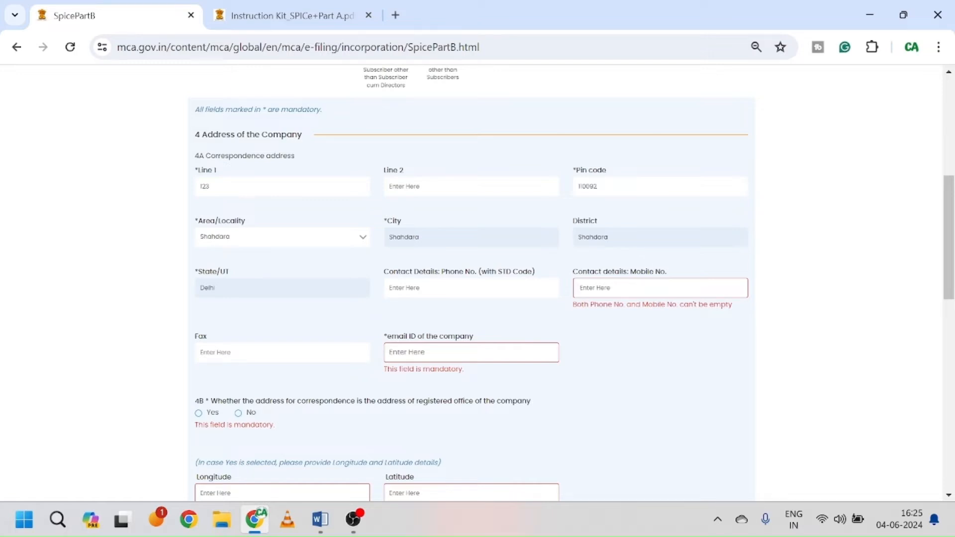
Step: Enter the company's mobile number and email ID in the contact details
{"action": "left_click", "coordinate": [547, 348]}
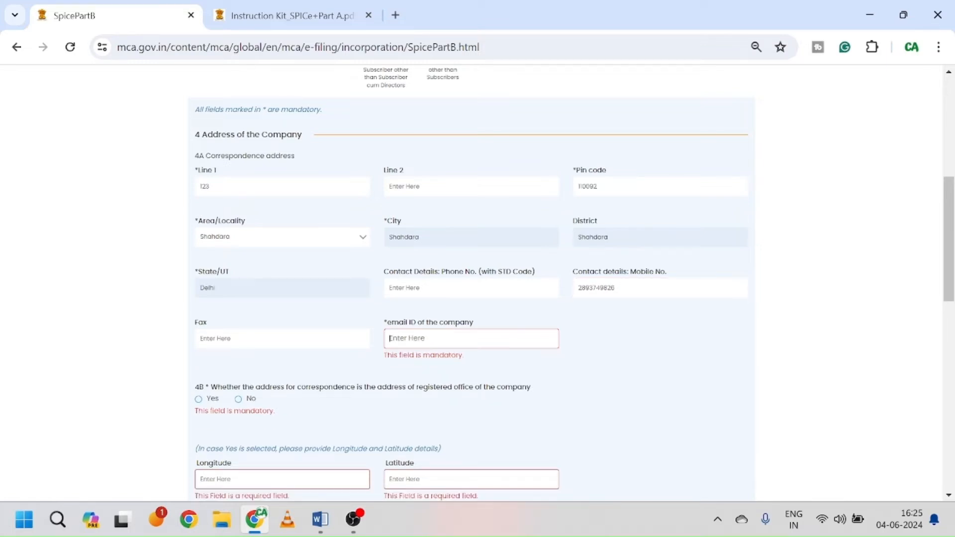
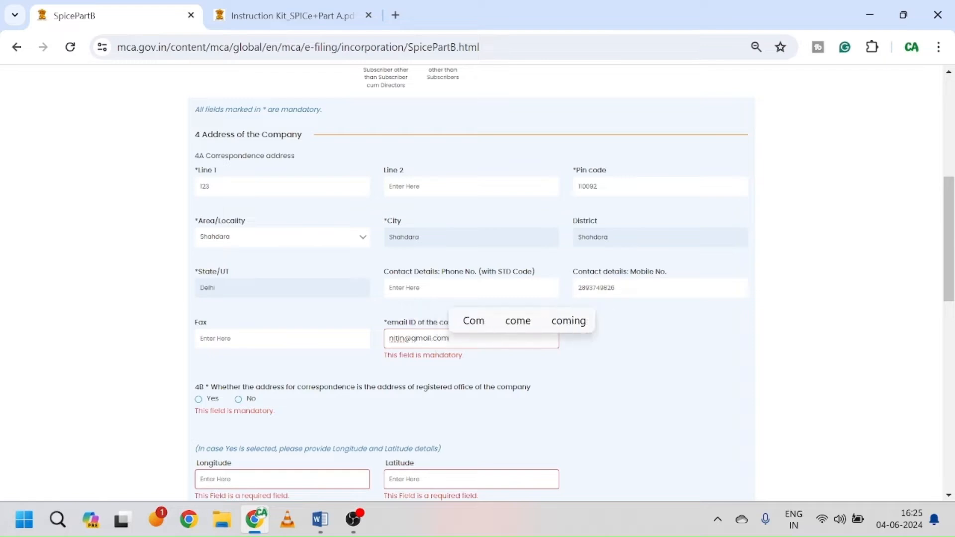
{"action": "left_click", "coordinate": [595, 370]}
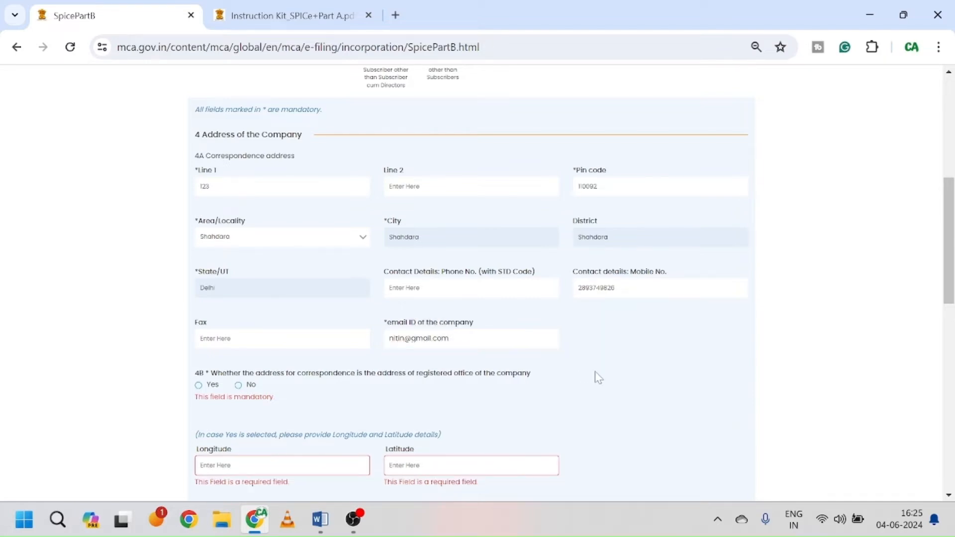
{"action": "scroll", "coordinate": [595, 371], "scroll_direction": "down", "scroll_amount": 3}
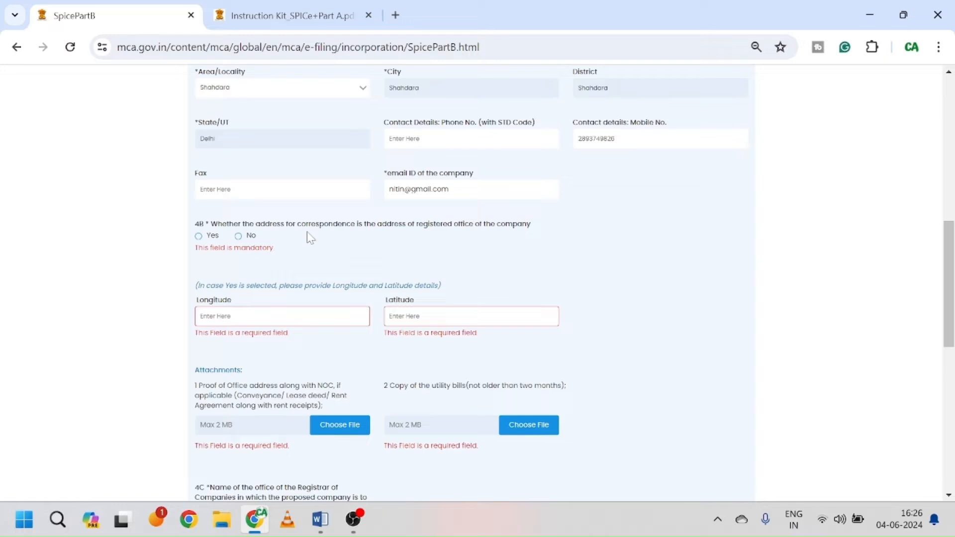
Step: Answer Yes to 4B, marking the correspondence address as the registered office
{"action": "left_click", "coordinate": [200, 238]}
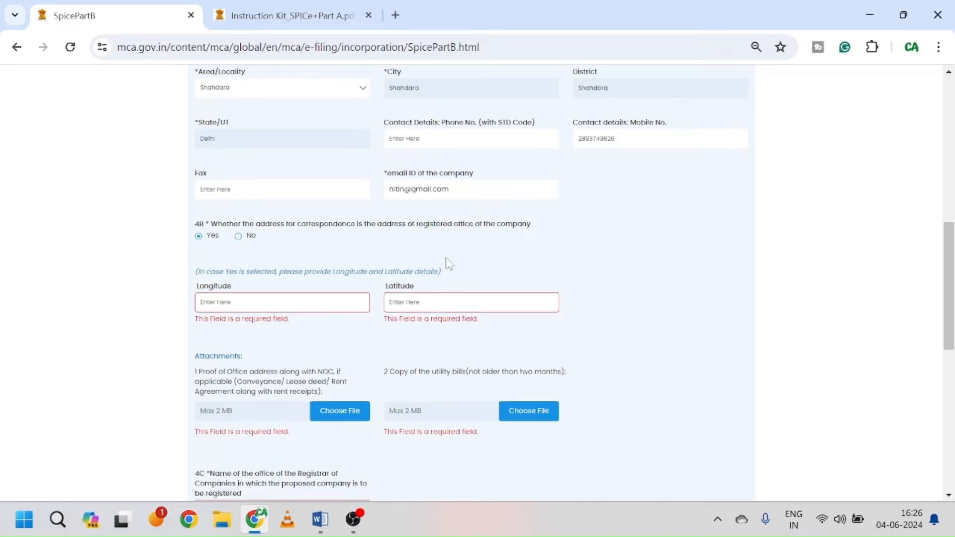
{"action": "scroll", "coordinate": [445, 264], "scroll_direction": "down", "scroll_amount": 2}
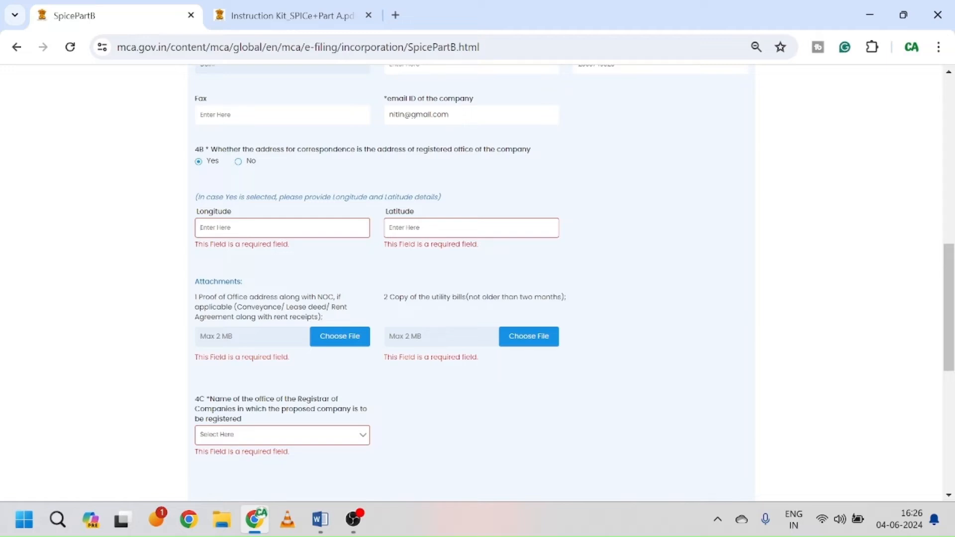
{"action": "left_click", "coordinate": [395, 15]}
Step: Search Google for 'google map' from the new tab
{"action": "type", "text": "google"}
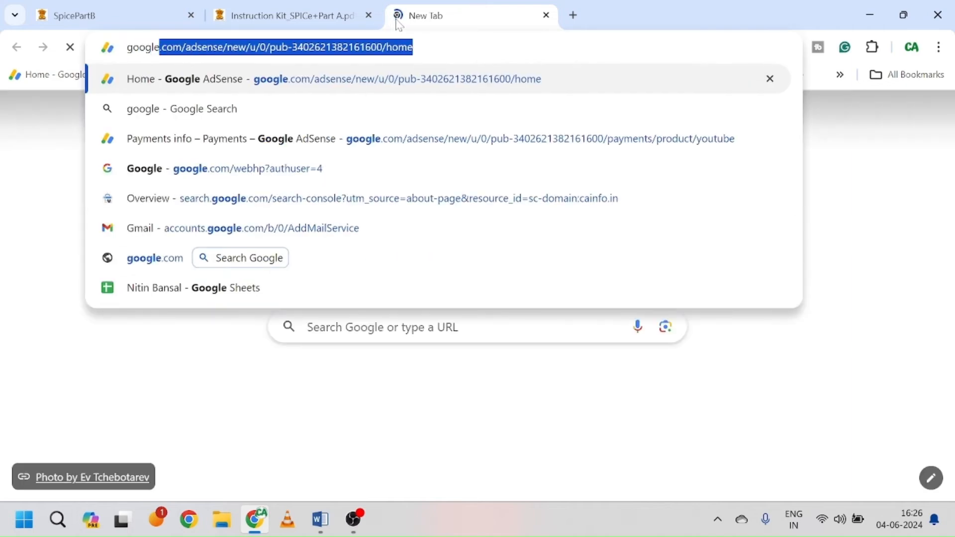
{"action": "key", "text": "Delete"}
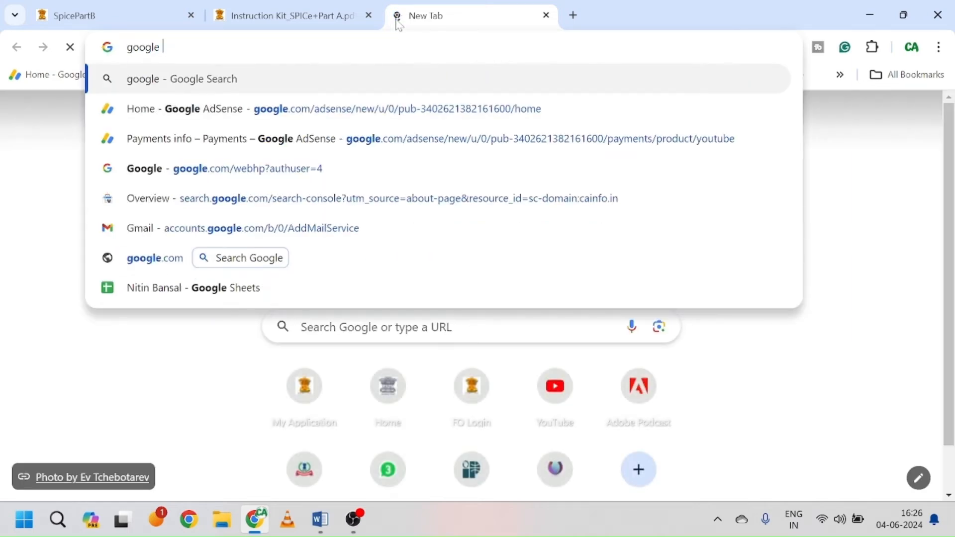
{"action": "type", "text": "map"}
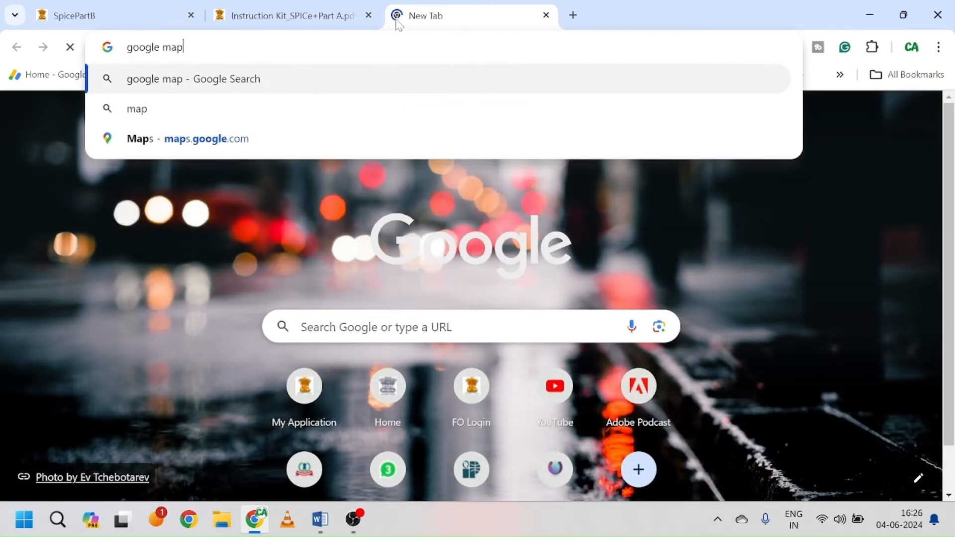
{"action": "key", "text": "Return"}
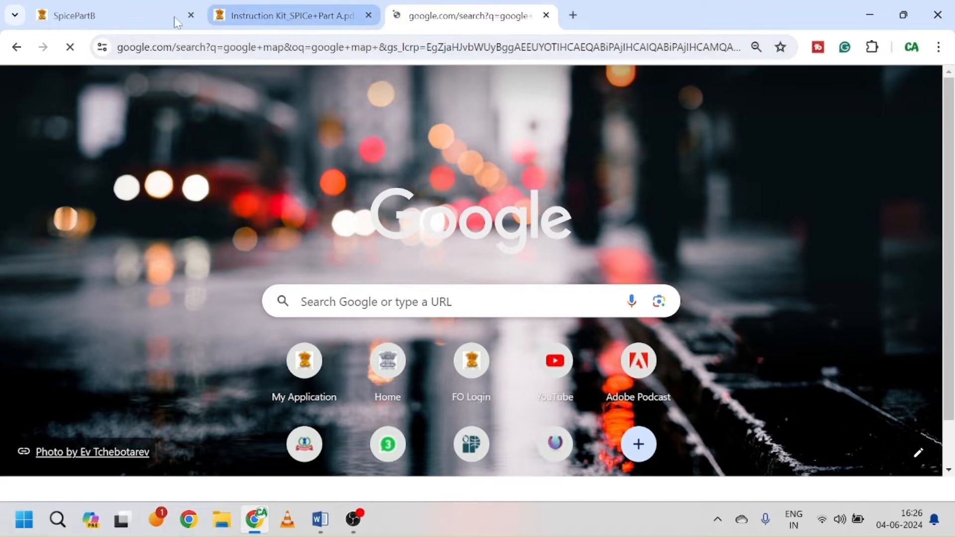
Step: Back on the Part B form, enter Longitude 1.275381 and Latitude 2.106391
{"action": "left_click", "coordinate": [157, 15]}
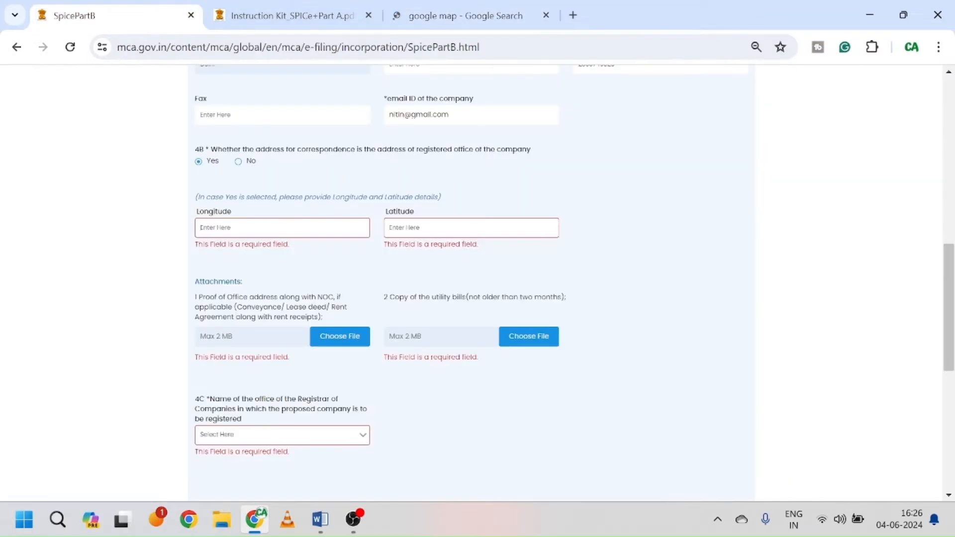
{"action": "type", "text": "1.275381"}
{"action": "left_click", "coordinate": [390, 227]}
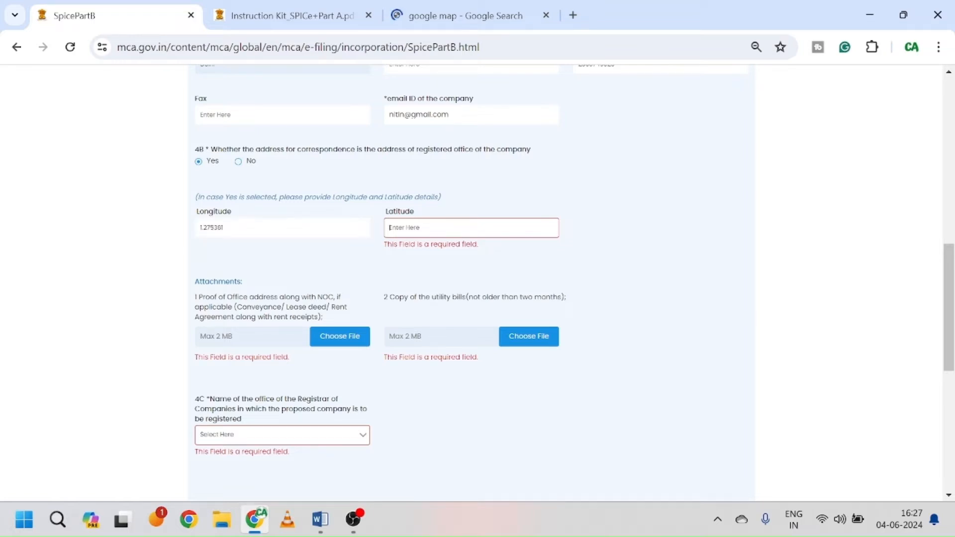
{"action": "type", "text": "2106391"}
{"action": "left_click", "coordinate": [437, 271]}
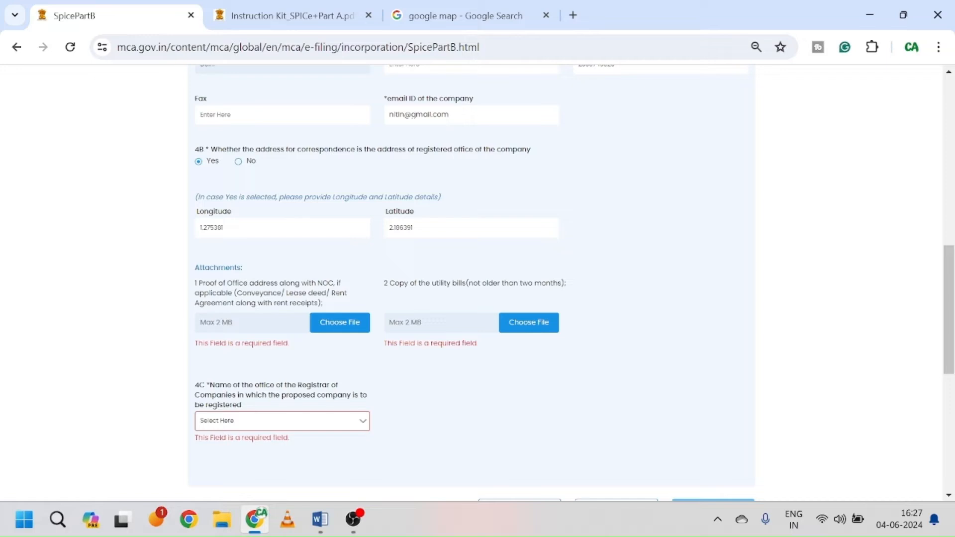
Step: Upload the Rent agreement from Company Incorp Documents as the office address proof
{"action": "left_click", "coordinate": [338, 328]}
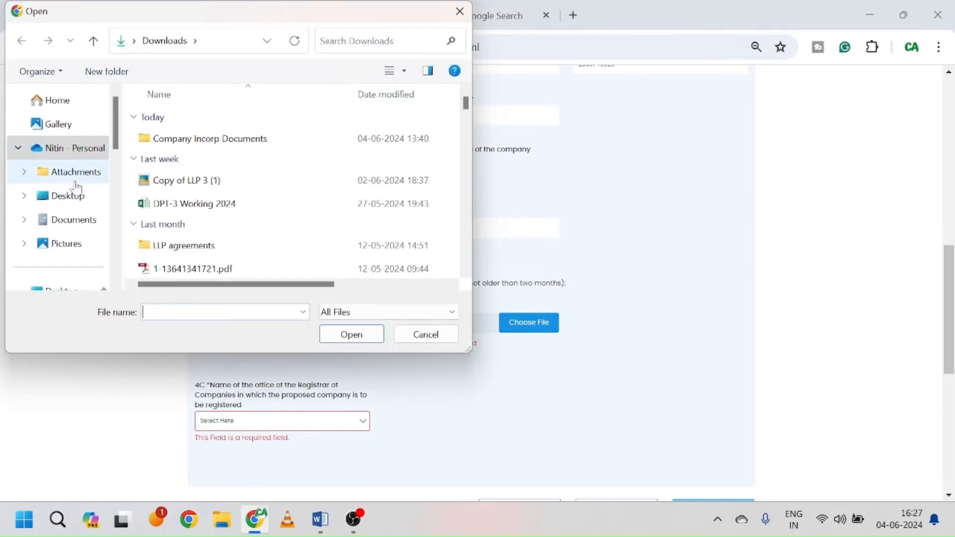
{"action": "double_click", "coordinate": [197, 143]}
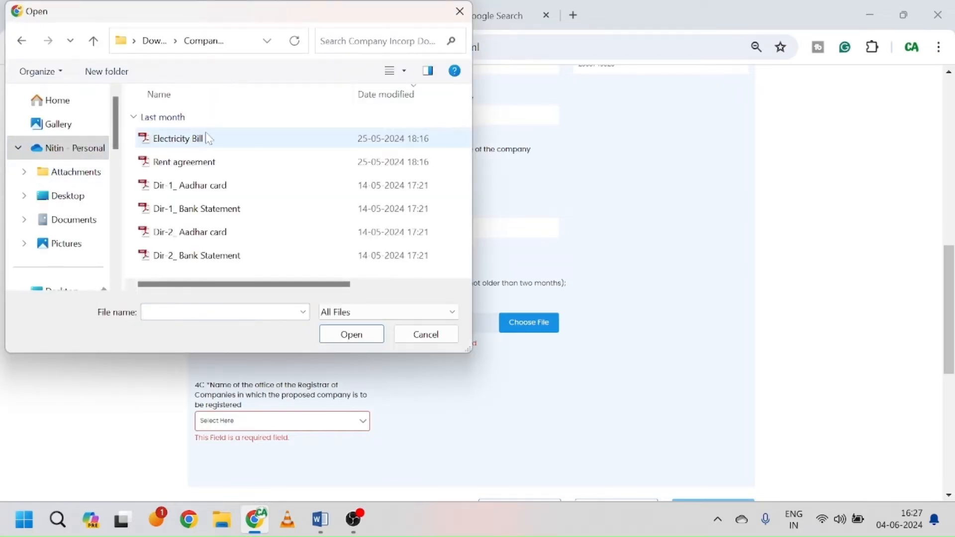
{"action": "left_click", "coordinate": [218, 163]}
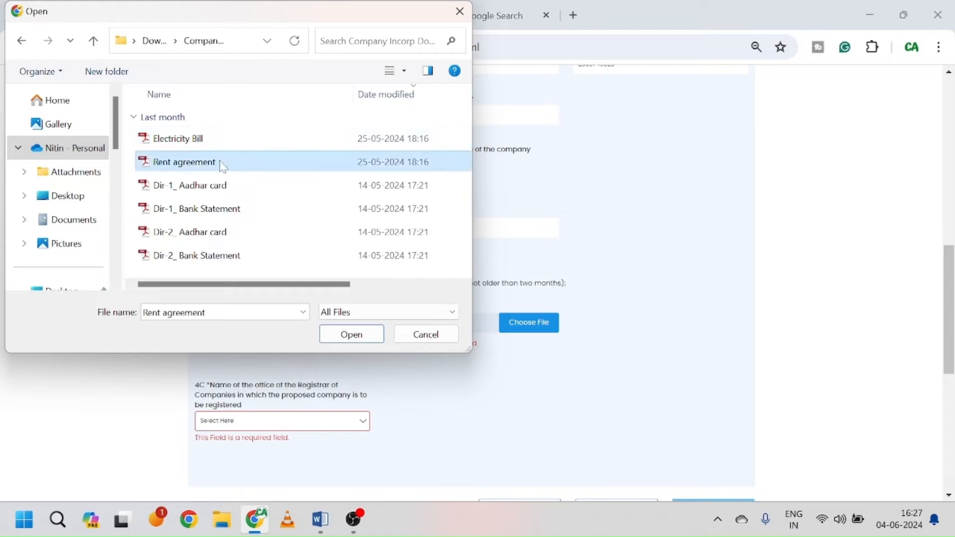
{"action": "left_click", "coordinate": [335, 330]}
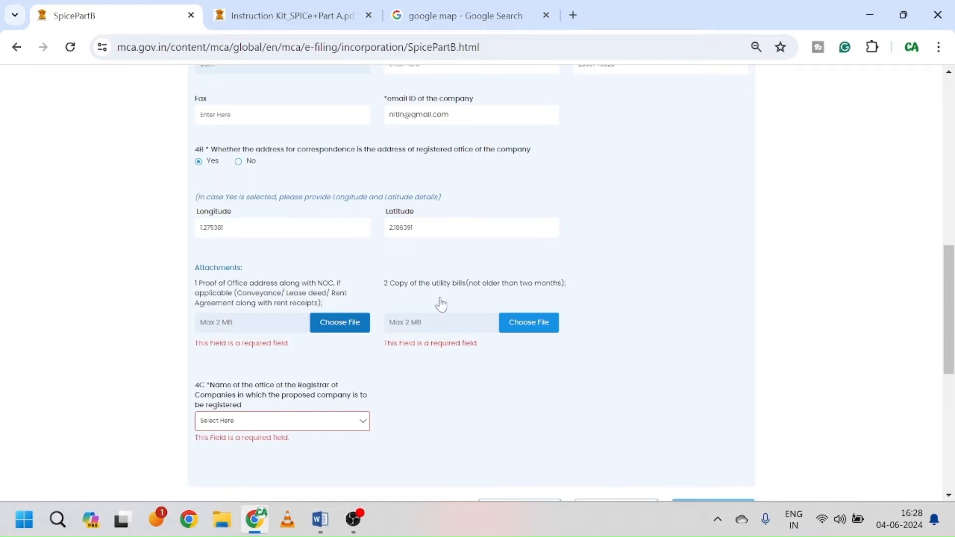
{"action": "left_click", "coordinate": [541, 324]}
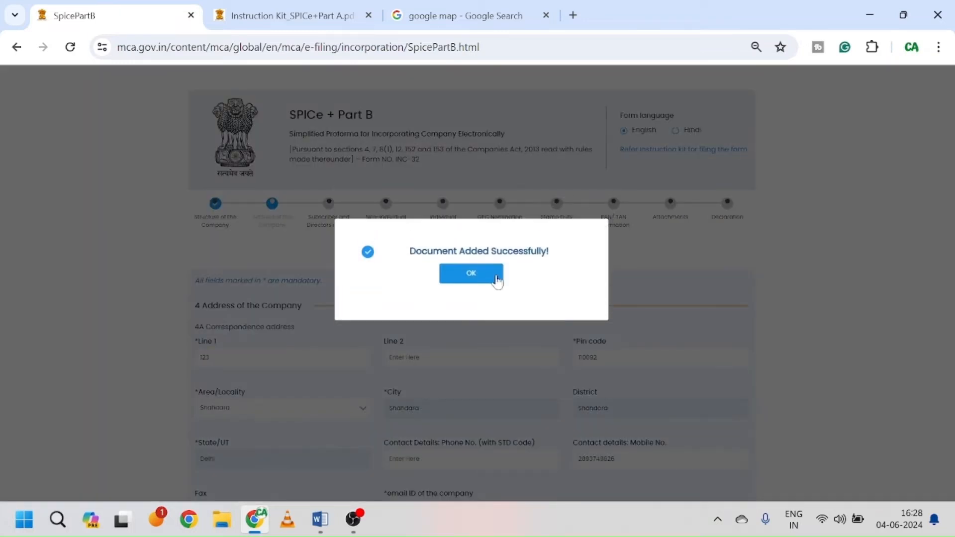
{"action": "left_click", "coordinate": [471, 273]}
Step: Upload the Electricity Bill as the utility bill proof of the office
{"action": "scroll", "coordinate": [462, 354], "scroll_direction": "down", "scroll_amount": 5}
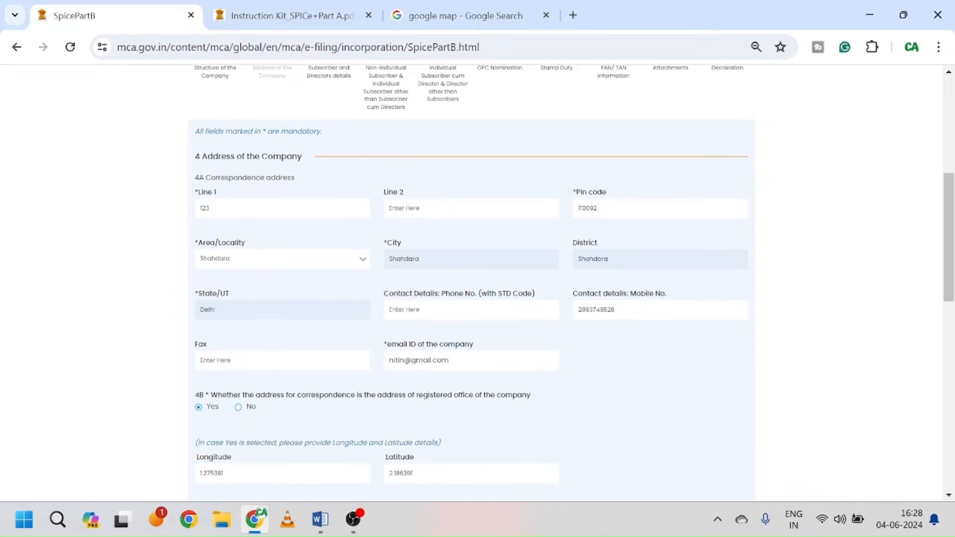
{"action": "scroll", "coordinate": [463, 354], "scroll_direction": "down", "scroll_amount": 2}
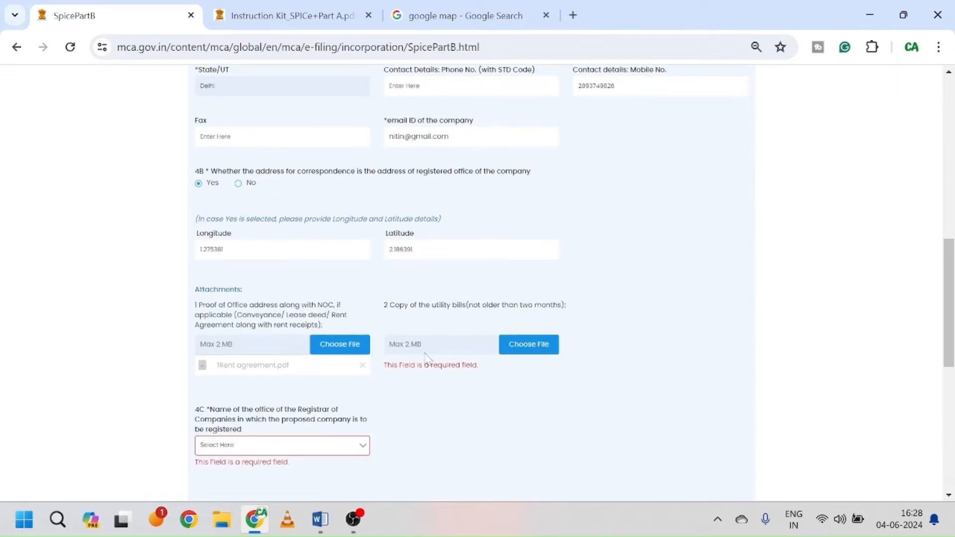
{"action": "left_click", "coordinate": [538, 350]}
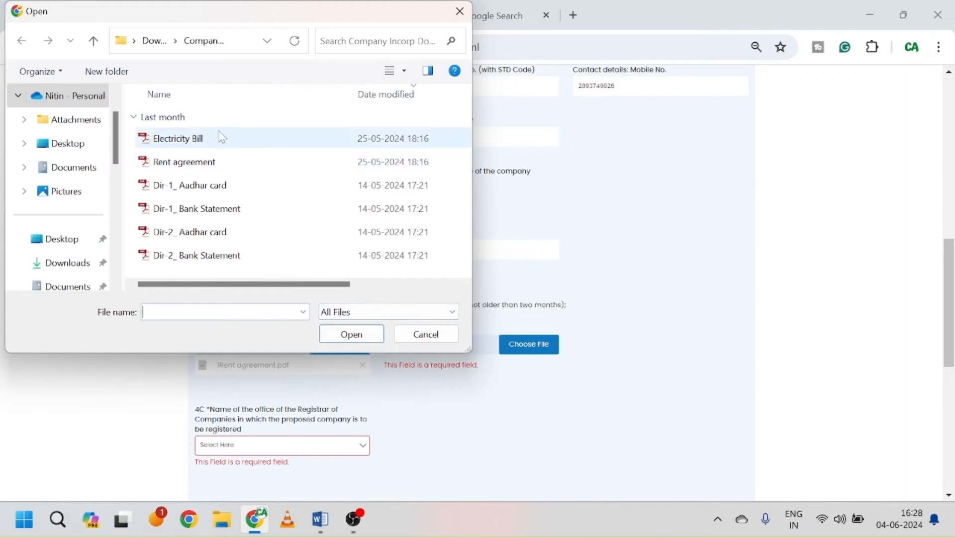
{"action": "left_click", "coordinate": [223, 141]}
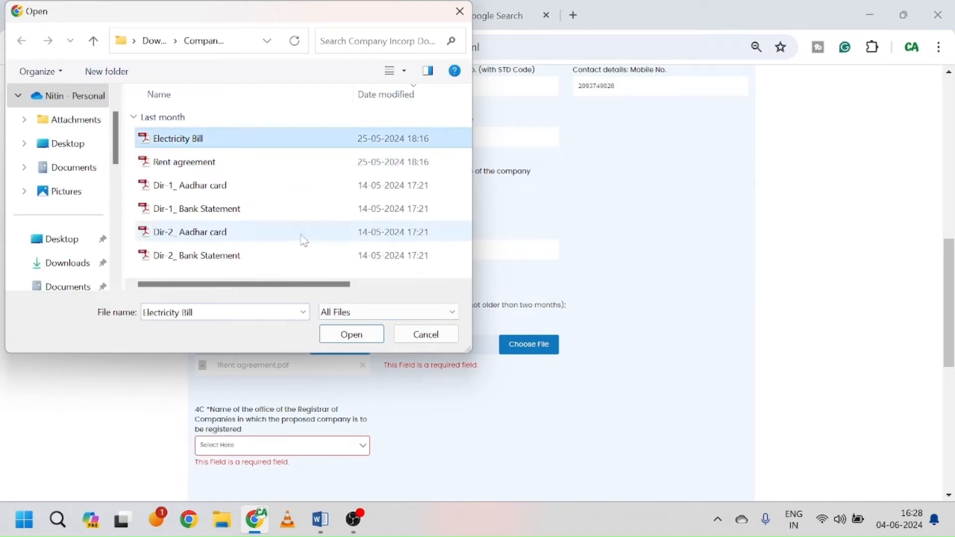
{"action": "left_click", "coordinate": [348, 339]}
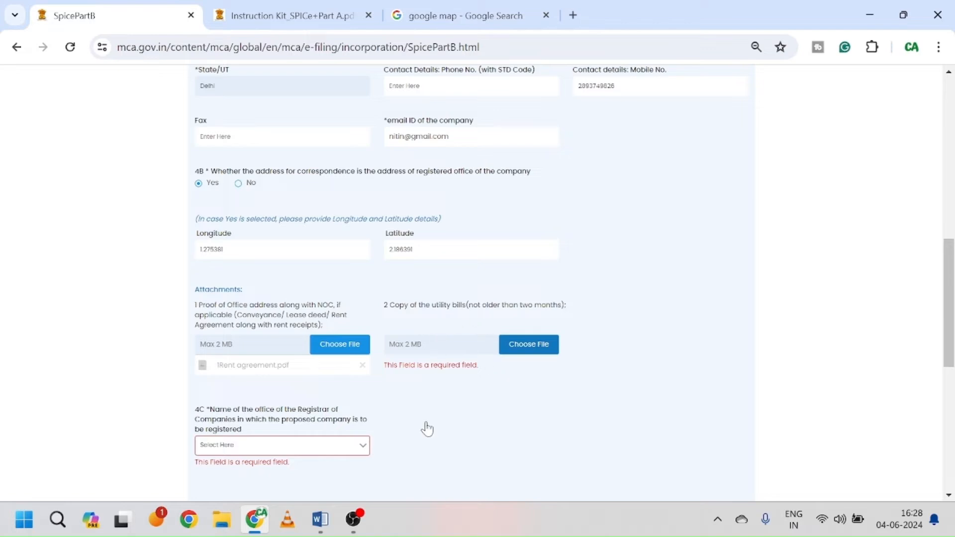
{"action": "scroll", "coordinate": [427, 428], "scroll_direction": "down", "scroll_amount": 3}
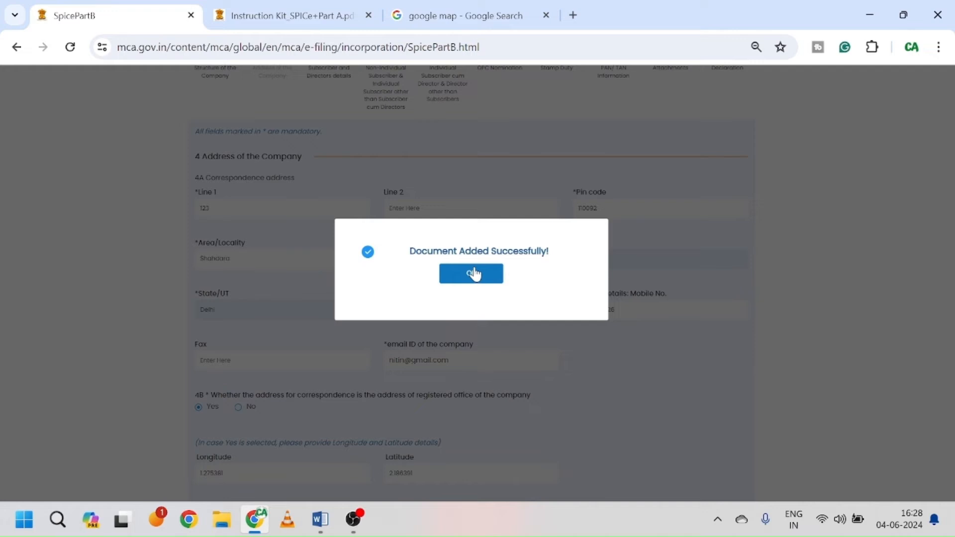
{"action": "left_click", "coordinate": [473, 273]}
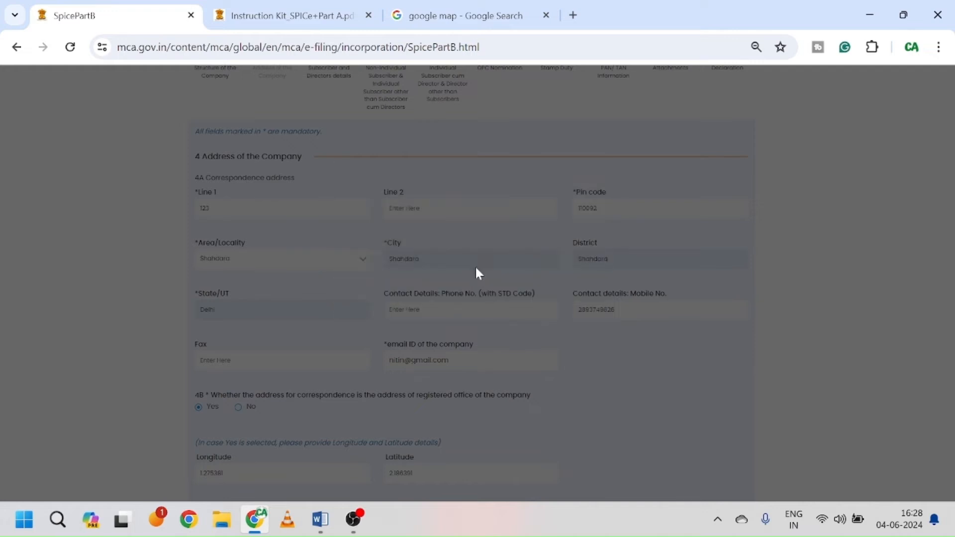
Step: Choose the Delhi and Haryana Registrar of Companies office in 4C and save the section
{"action": "scroll", "coordinate": [526, 383], "scroll_direction": "down", "scroll_amount": 6}
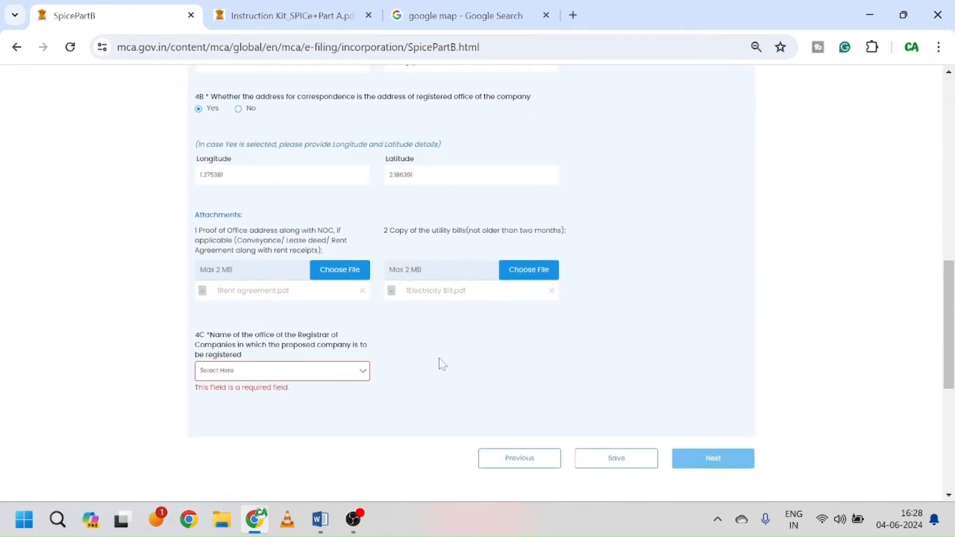
{"action": "left_click", "coordinate": [321, 374]}
{"action": "left_click", "coordinate": [314, 393]}
{"action": "left_click", "coordinate": [617, 449]}
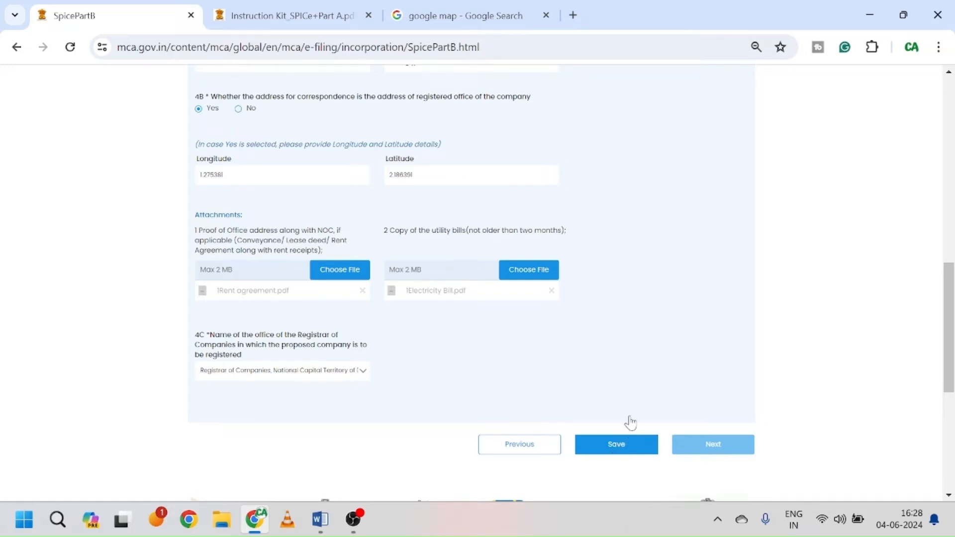
{"action": "left_click", "coordinate": [463, 281]}
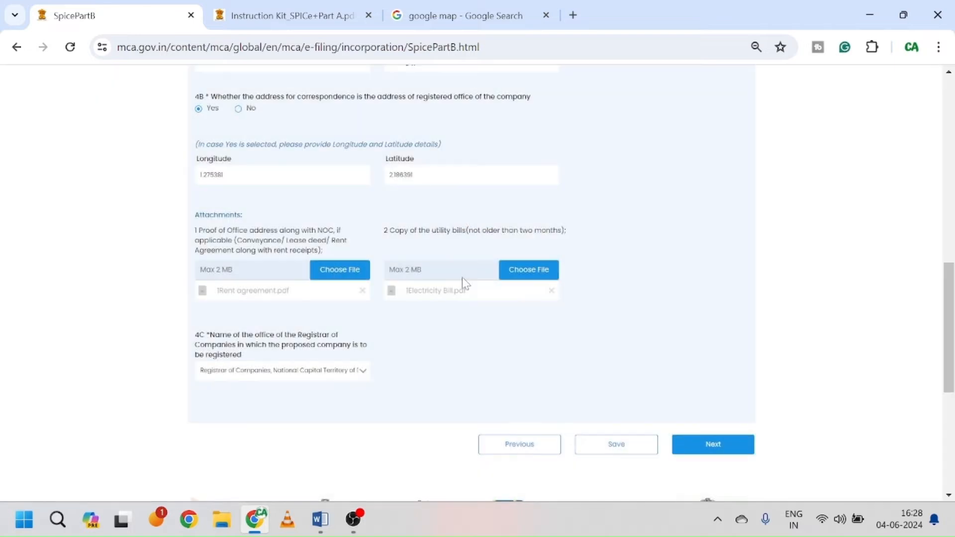
Step: In section 5, enter 0 with valid DIN and 2, 0, 2, 2 without DIN for rows (a)–(d)
{"action": "left_click", "coordinate": [714, 448]}
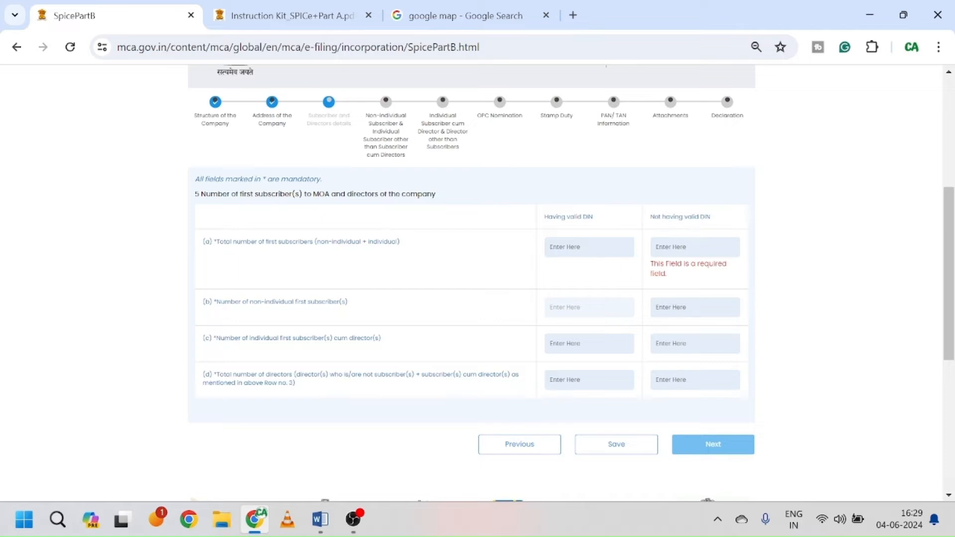
{"action": "type", "text": "0"}
{"action": "type", "text": "2"}
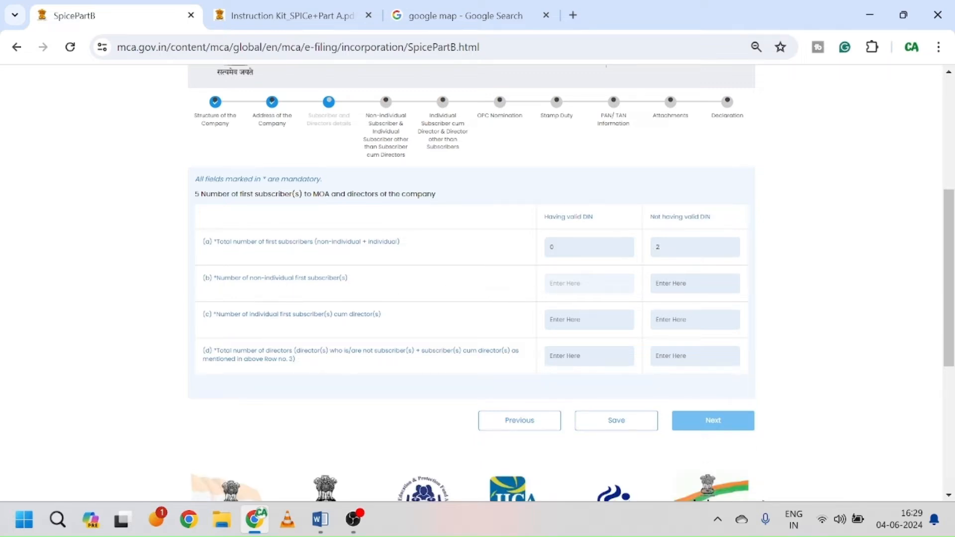
{"action": "type", "text": "0"}
{"action": "left_click", "coordinate": [549, 320]}
{"action": "type", "text": "0"}
{"action": "type", "text": "20"}
{"action": "key", "text": "Tab"}
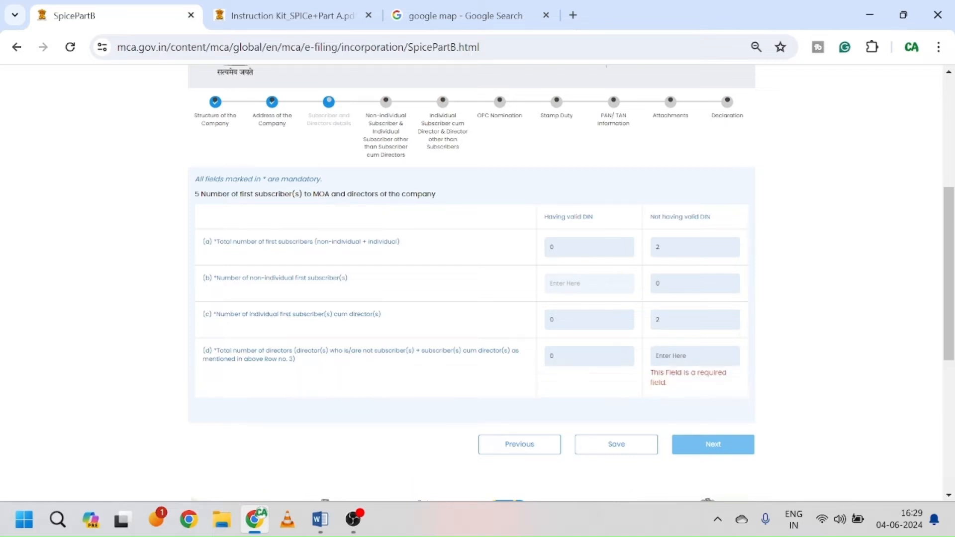
{"action": "type", "text": "2"}
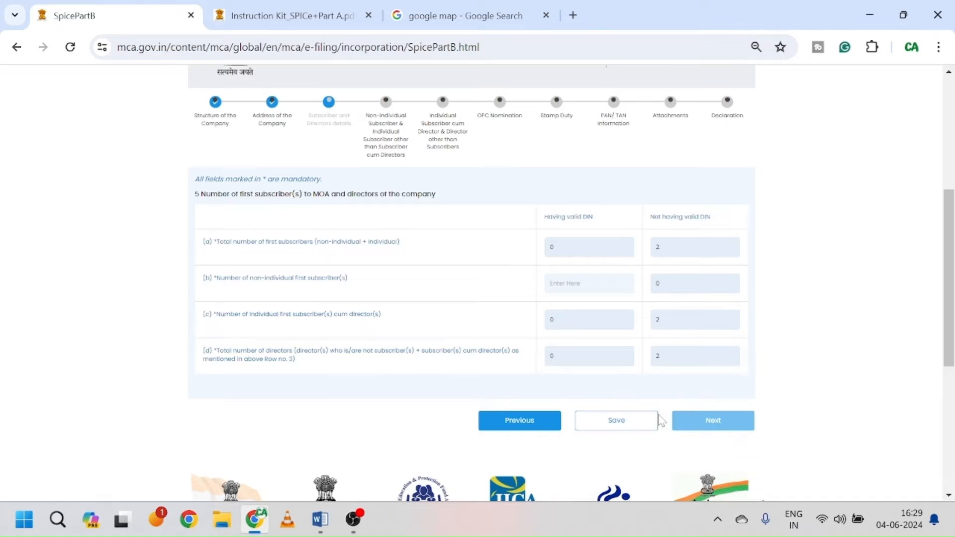
{"action": "left_click", "coordinate": [636, 422]}
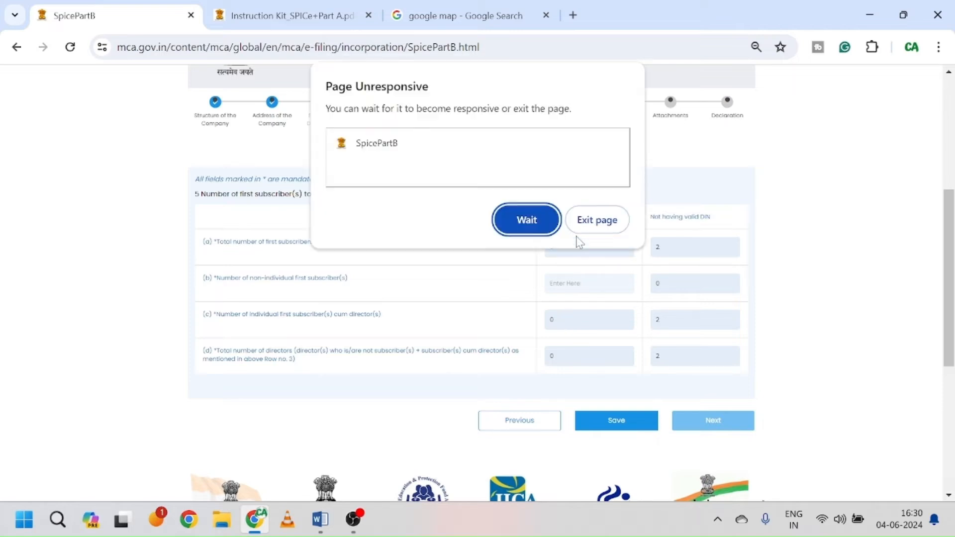
Step: Wait out the Page Unresponsive prompt and acknowledge the Data Saved Successfully message
{"action": "left_click", "coordinate": [526, 220]}
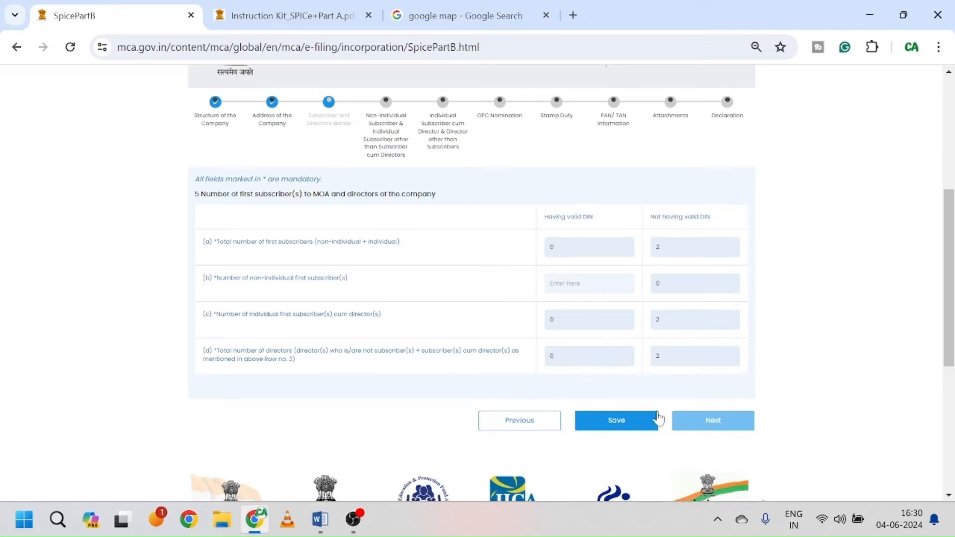
{"action": "left_click", "coordinate": [353, 519]}
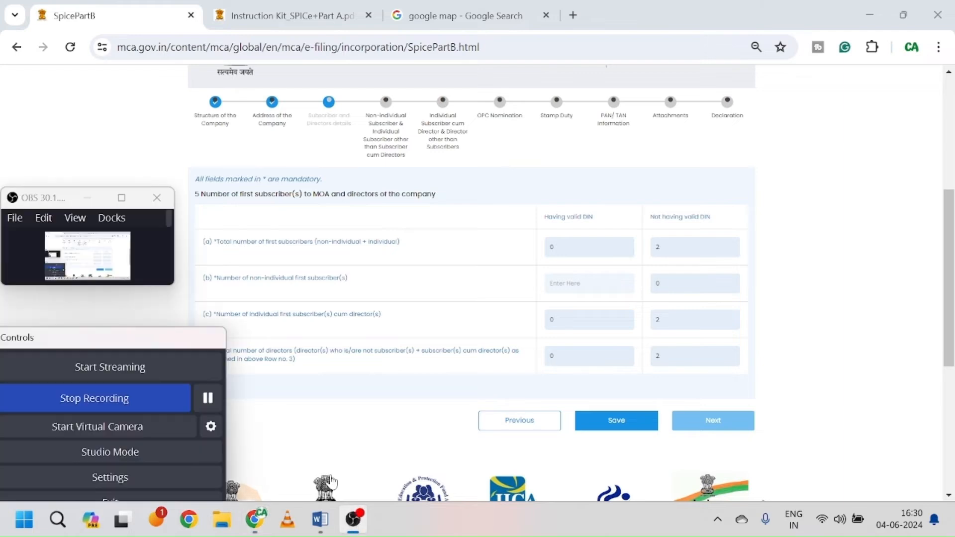
{"action": "left_click", "coordinate": [206, 399]}
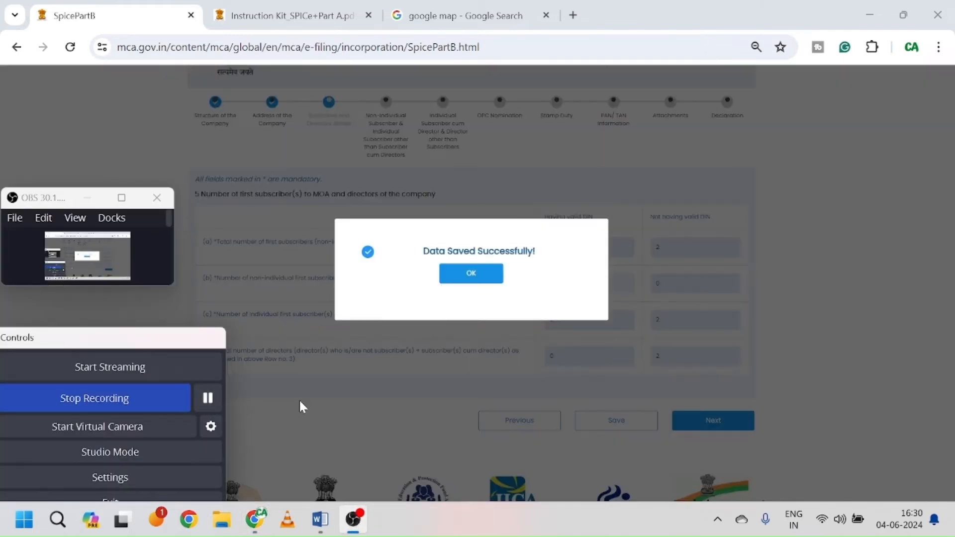
{"action": "left_click", "coordinate": [301, 404]}
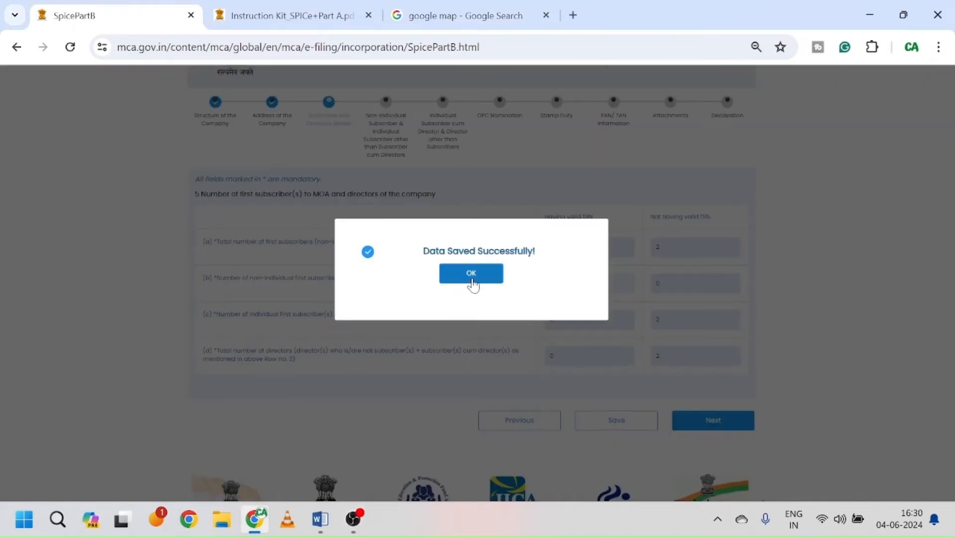
{"action": "left_click", "coordinate": [472, 274]}
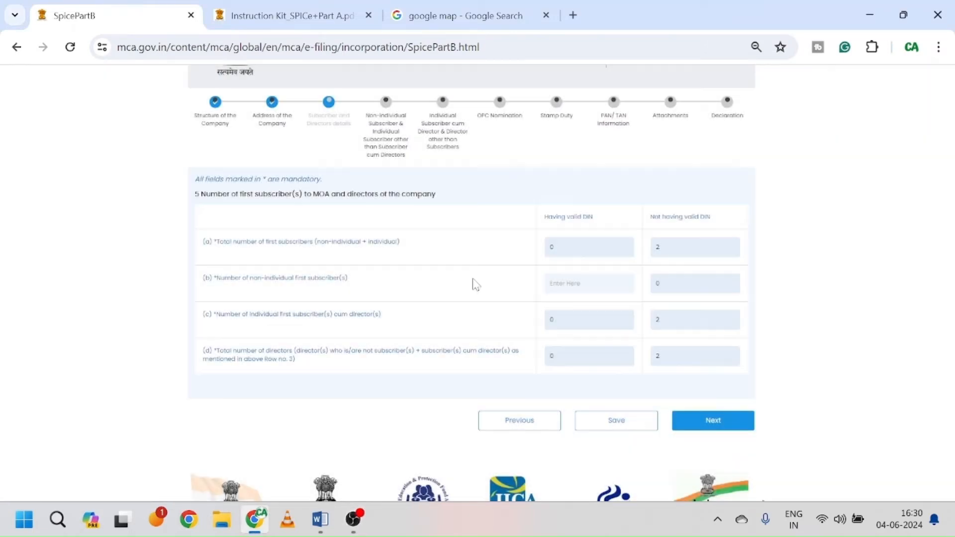
Step: Move through steps 6 and 7 and open the 7B form for subscriber-cum-directors without DIN
{"action": "left_click", "coordinate": [720, 427]}
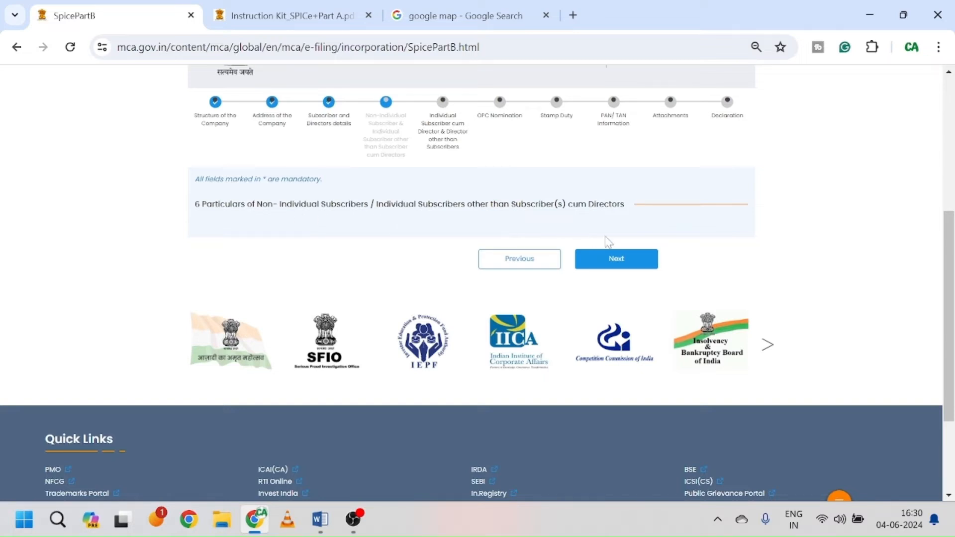
{"action": "left_click", "coordinate": [620, 256]}
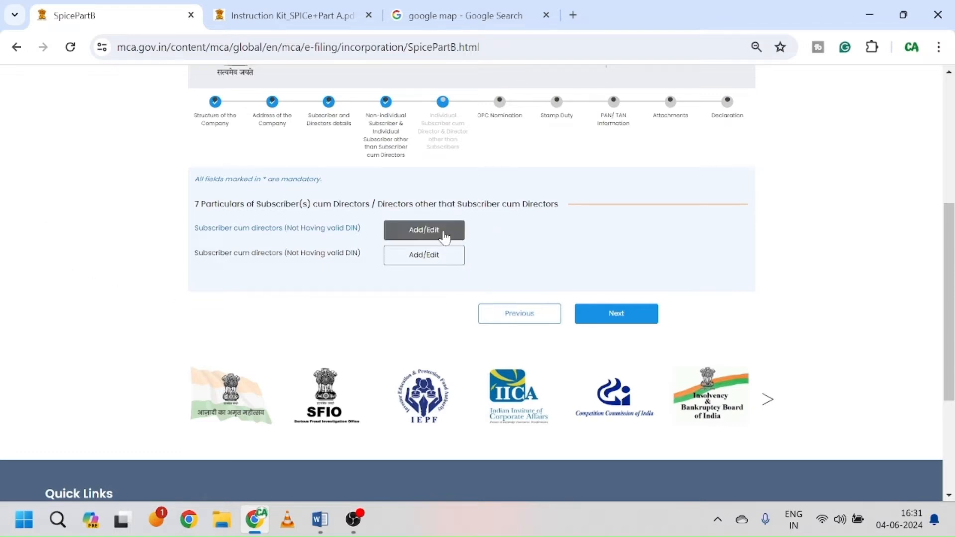
{"action": "left_click", "coordinate": [444, 237]}
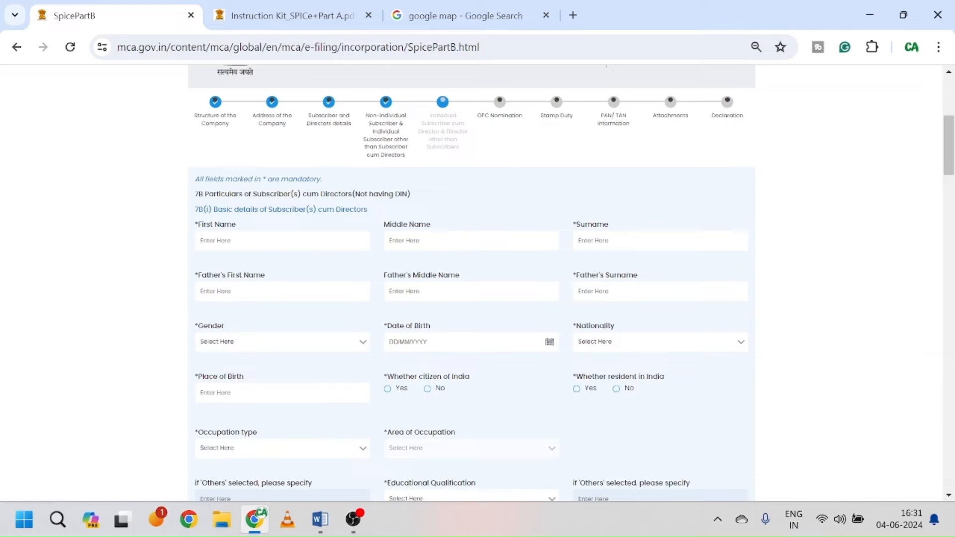
{"action": "scroll", "coordinate": [282, 251], "scroll_direction": "down", "scroll_amount": 2}
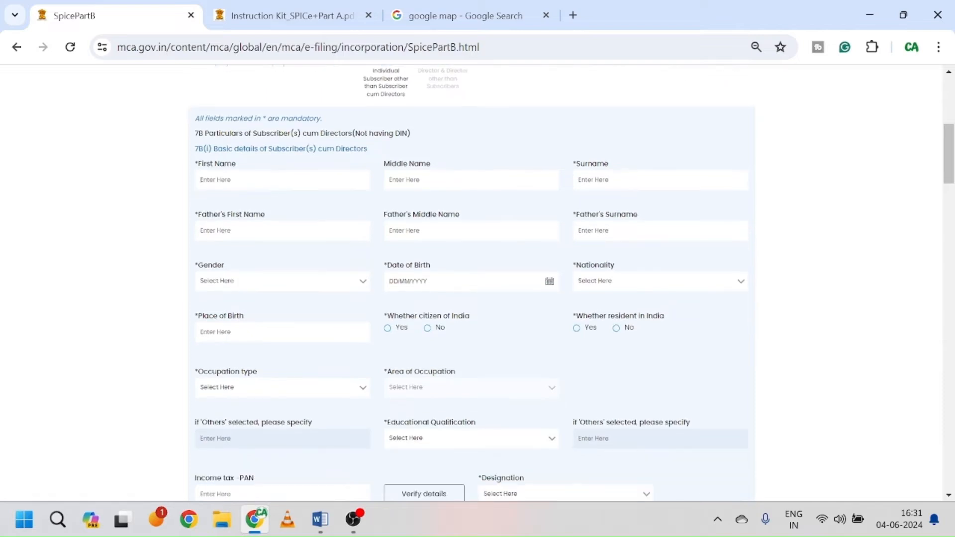
{"action": "left_click", "coordinate": [321, 519]}
Step: Review the Documents Required list in SPice1, then return to the Chrome form
{"action": "scroll", "coordinate": [480, 299], "scroll_direction": "up", "scroll_amount": 20}
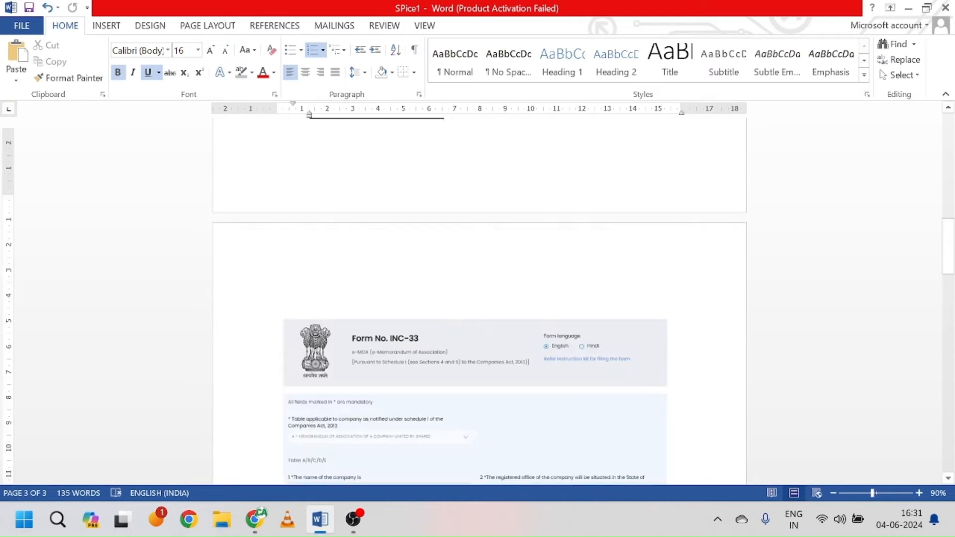
{"action": "scroll", "coordinate": [479, 299], "scroll_direction": "down", "scroll_amount": 6}
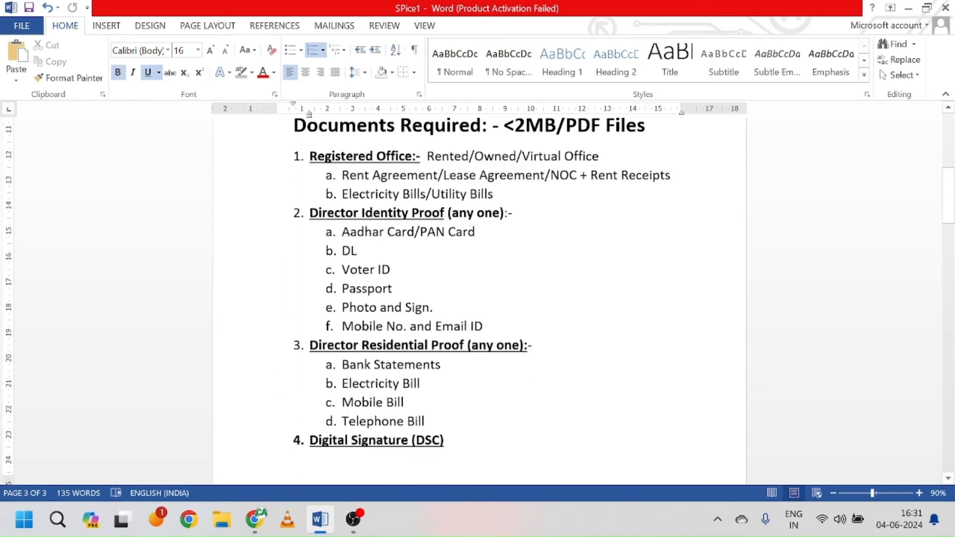
{"action": "key", "text": "alt+Tab"}
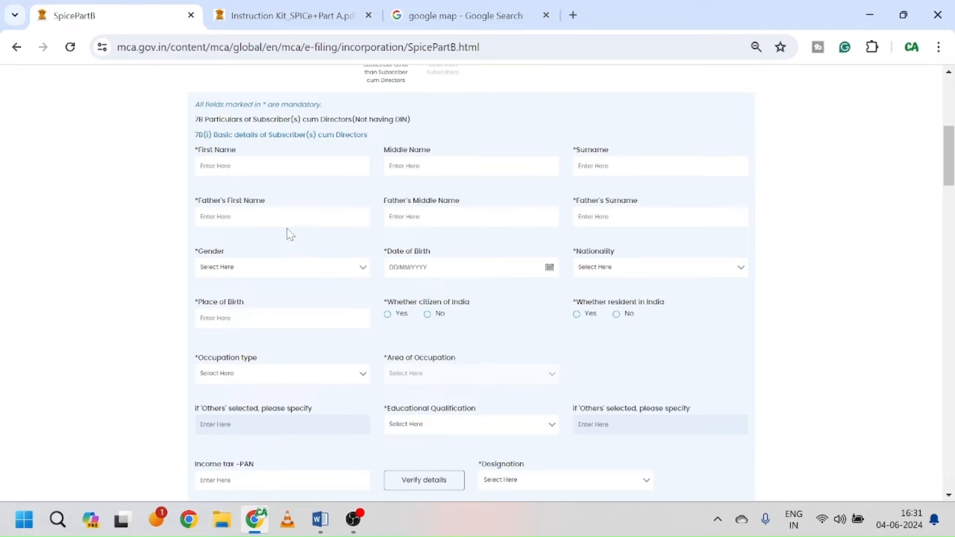
Step: Enter the director's name, Male, Indian nationality, birthplace Delhi, and resident in India Yes
{"action": "scroll", "coordinate": [412, 315], "scroll_direction": "down", "scroll_amount": 2}
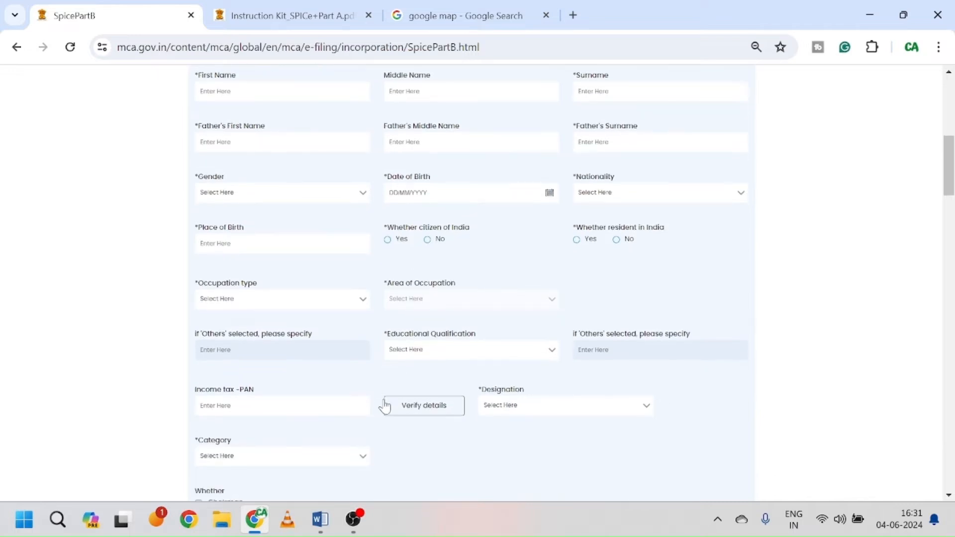
{"action": "scroll", "coordinate": [355, 233], "scroll_direction": "up", "scroll_amount": 2}
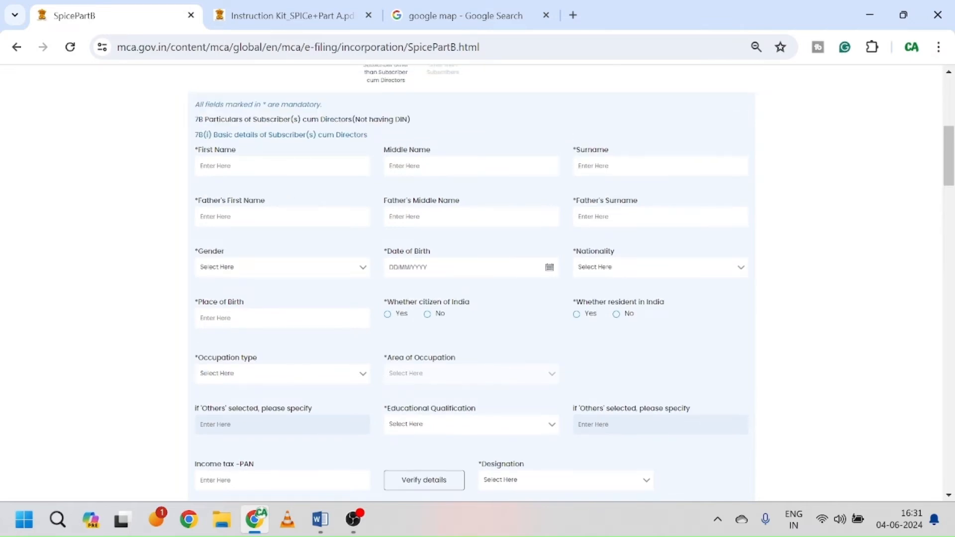
{"action": "left_click", "coordinate": [286, 273]}
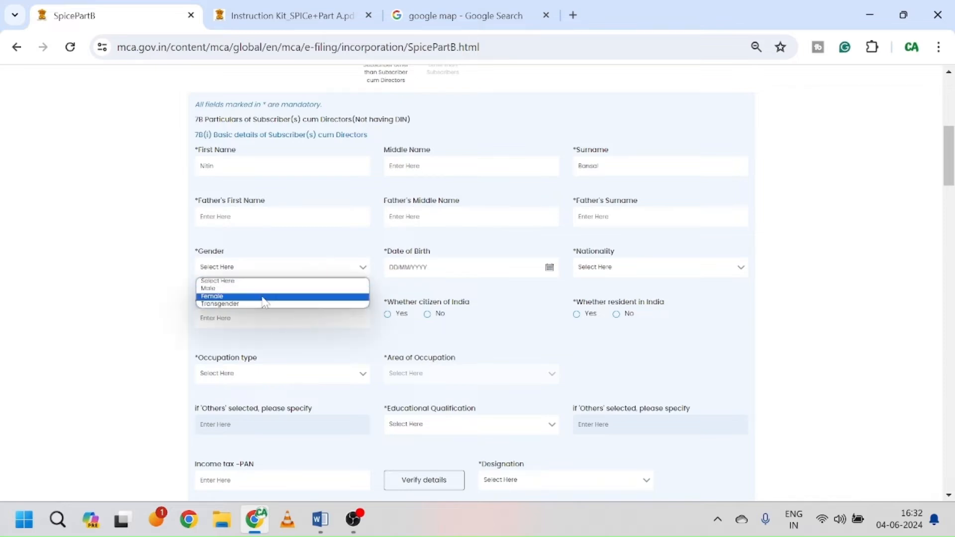
{"action": "left_click", "coordinate": [266, 288]}
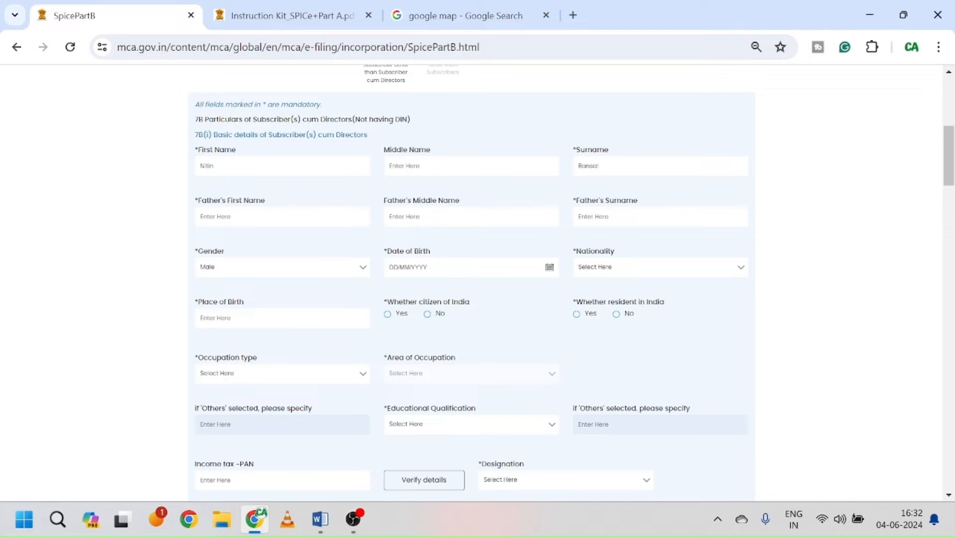
{"action": "left_click", "coordinate": [654, 272]}
{"action": "key", "text": "i"}
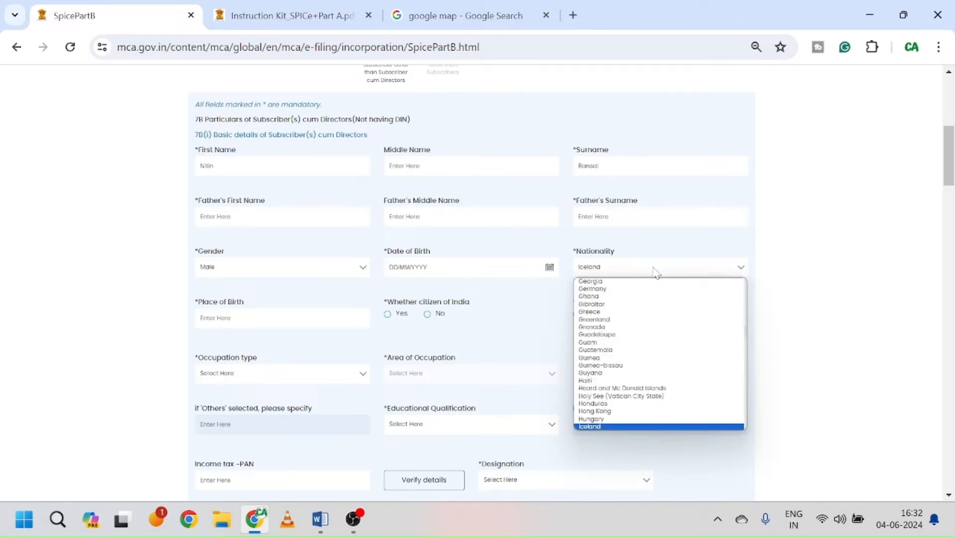
{"action": "key", "text": "n"}
{"action": "key", "text": "Return"}
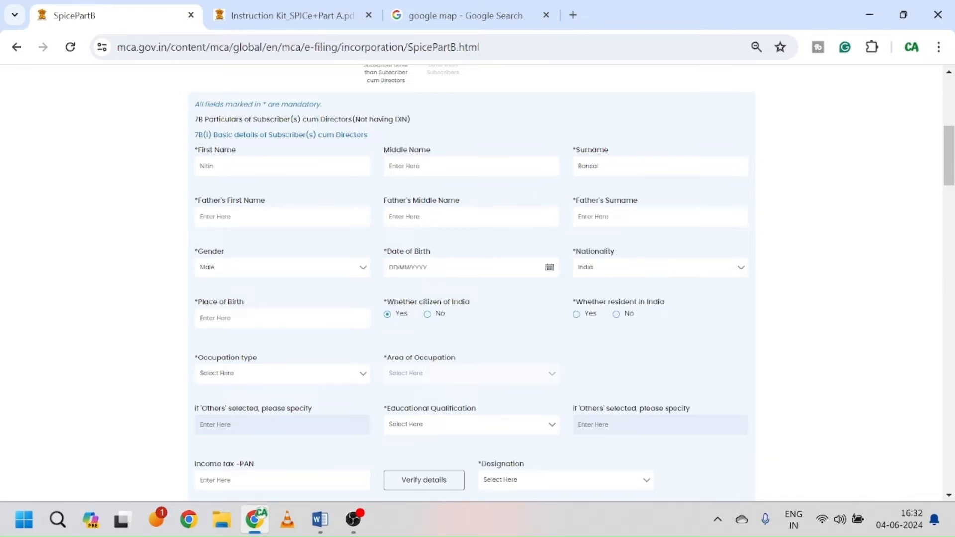
{"action": "left_click", "coordinate": [268, 323]}
{"action": "type", "text": "Delhi"}
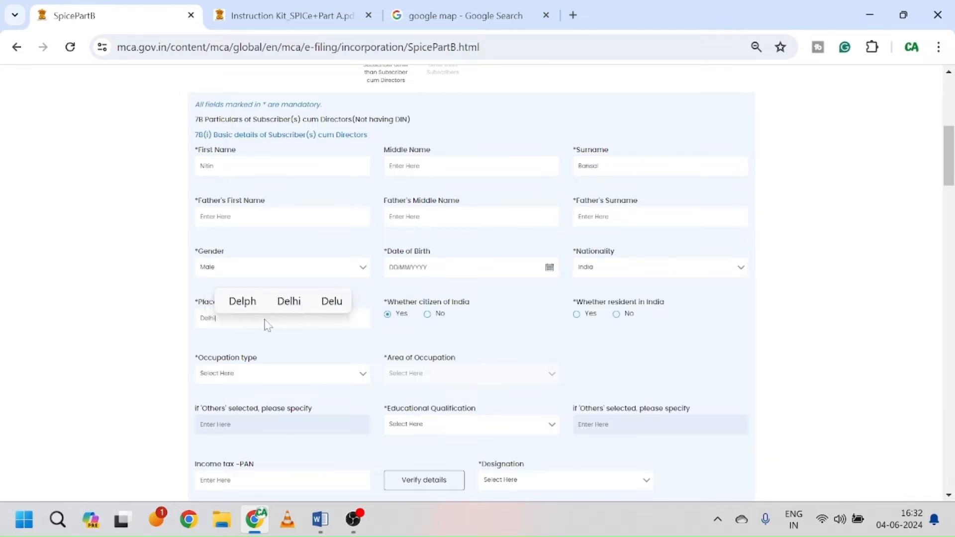
{"action": "left_click", "coordinate": [577, 315]}
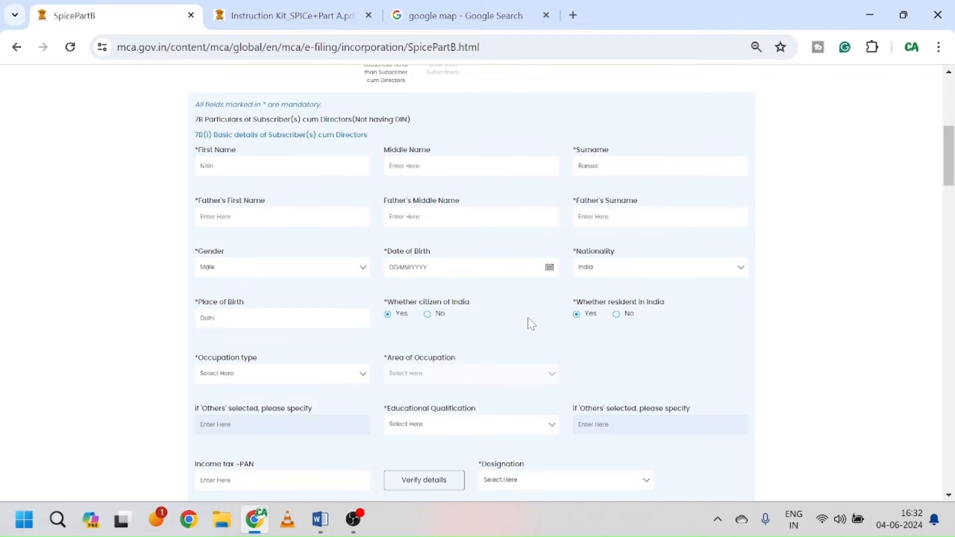
Step: Set occupation type and area of occupation to Business, and qualification to Master degree
{"action": "scroll", "coordinate": [527, 318], "scroll_direction": "down", "scroll_amount": 1}
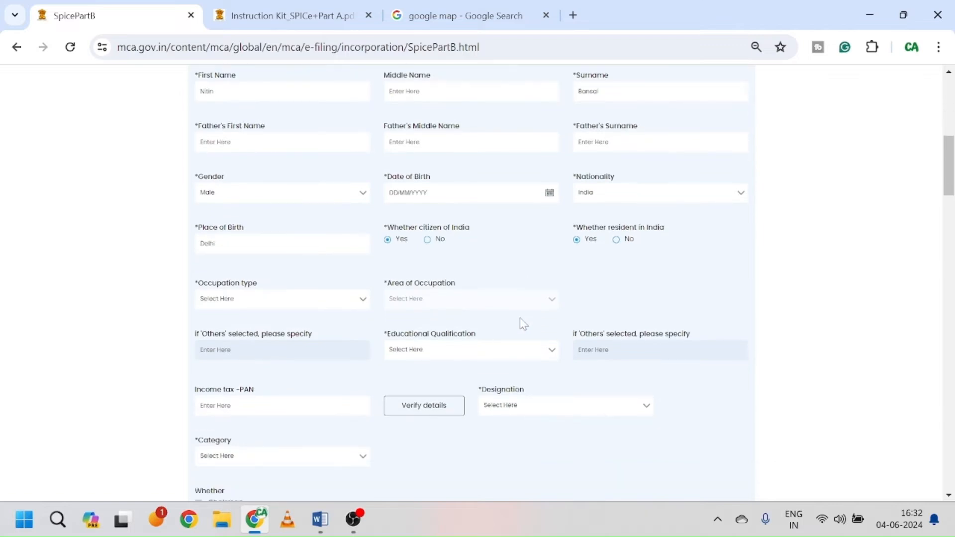
{"action": "left_click", "coordinate": [313, 303]}
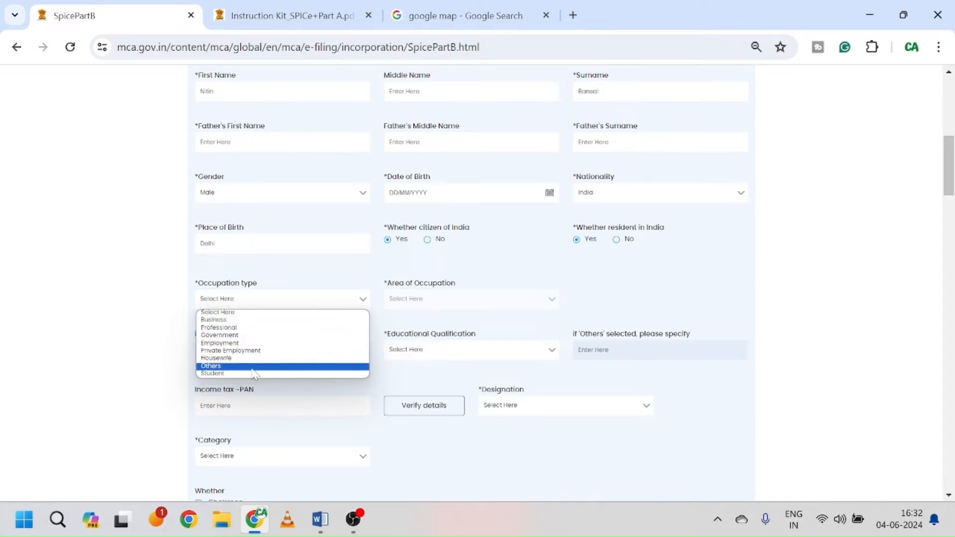
{"action": "left_click", "coordinate": [251, 320]}
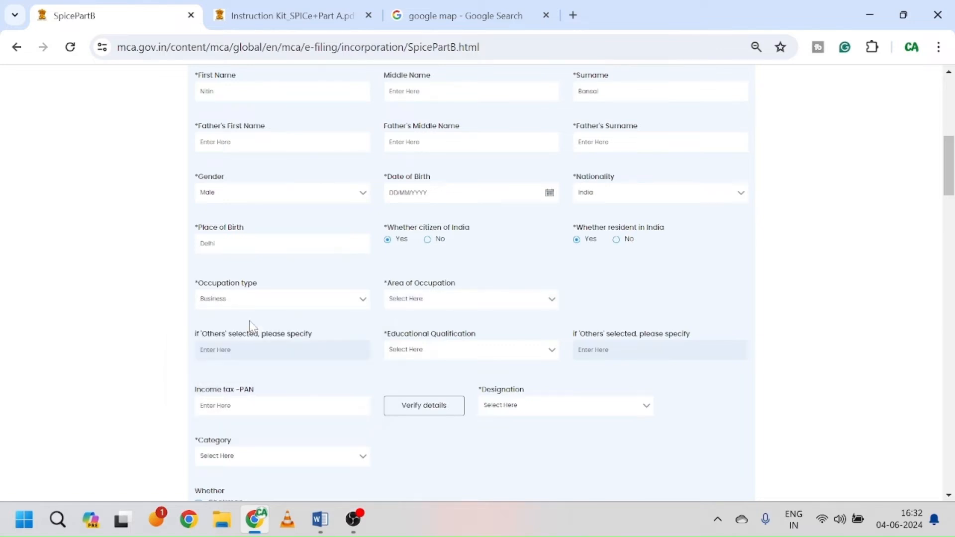
{"action": "left_click", "coordinate": [457, 303]}
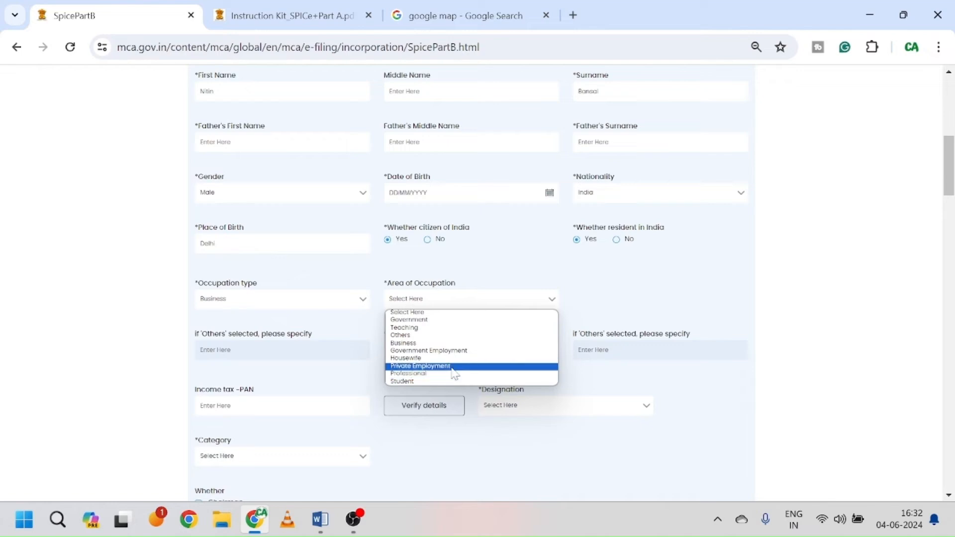
{"action": "left_click", "coordinate": [438, 346]}
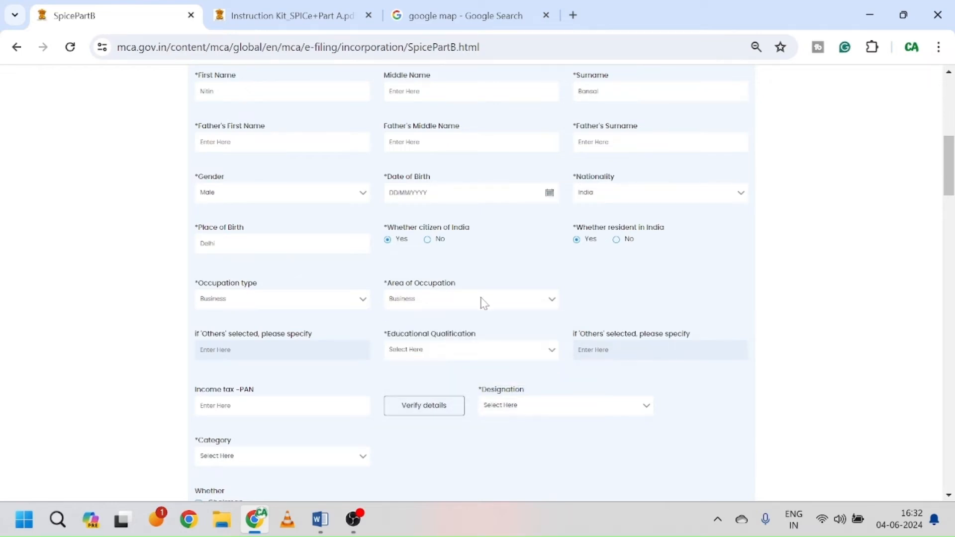
{"action": "scroll", "coordinate": [484, 303], "scroll_direction": "down", "scroll_amount": 3}
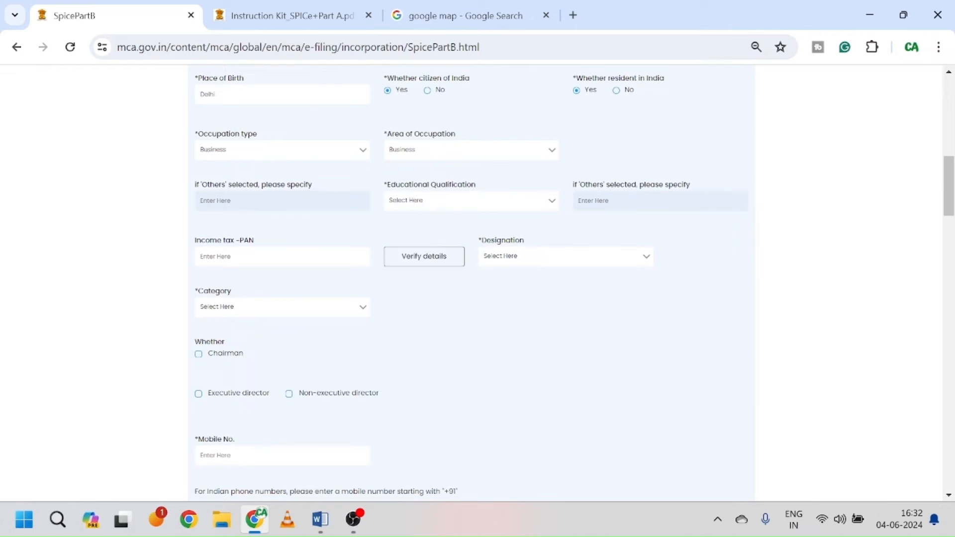
{"action": "left_click", "coordinate": [479, 208]}
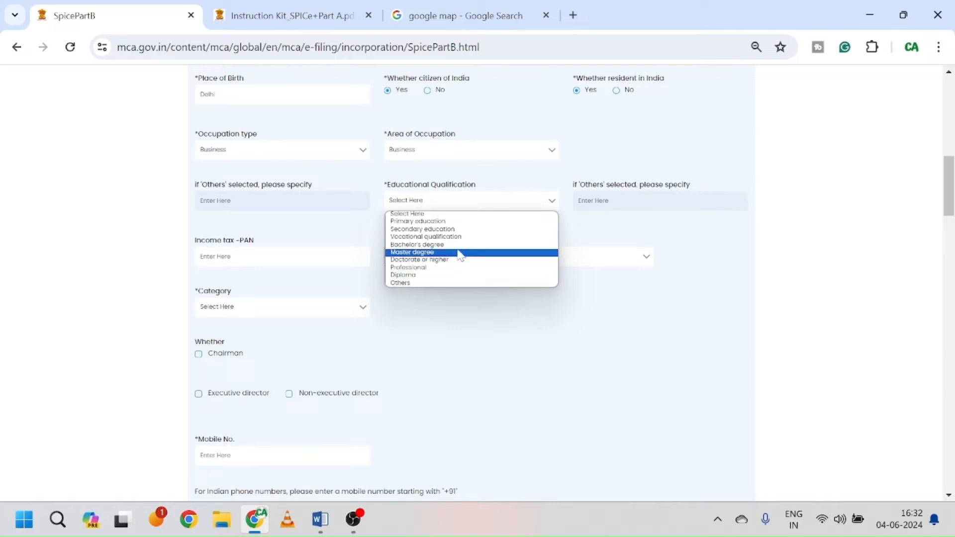
{"action": "left_click", "coordinate": [461, 252]}
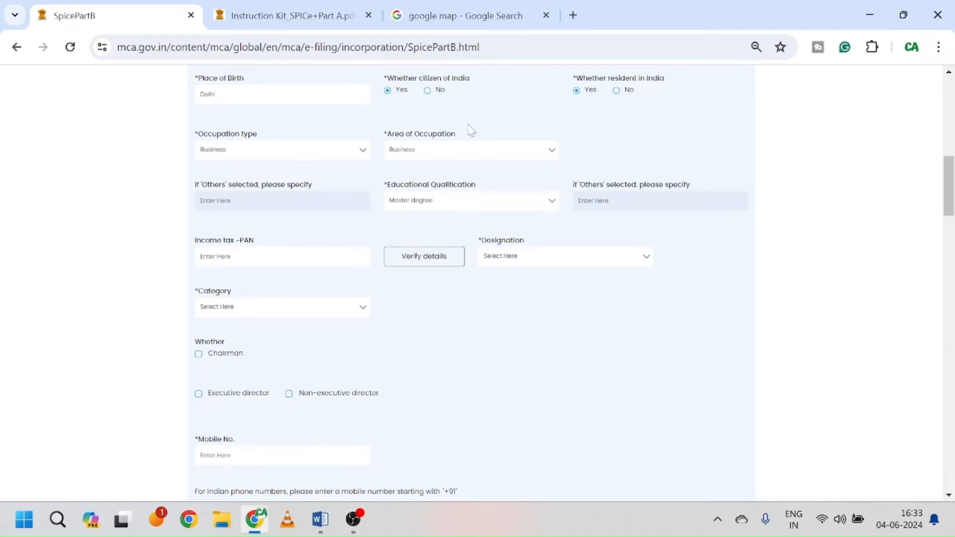
Step: Set the designation to Director and the category to Promoter
{"action": "scroll", "coordinate": [486, 142], "scroll_direction": "up", "scroll_amount": 3}
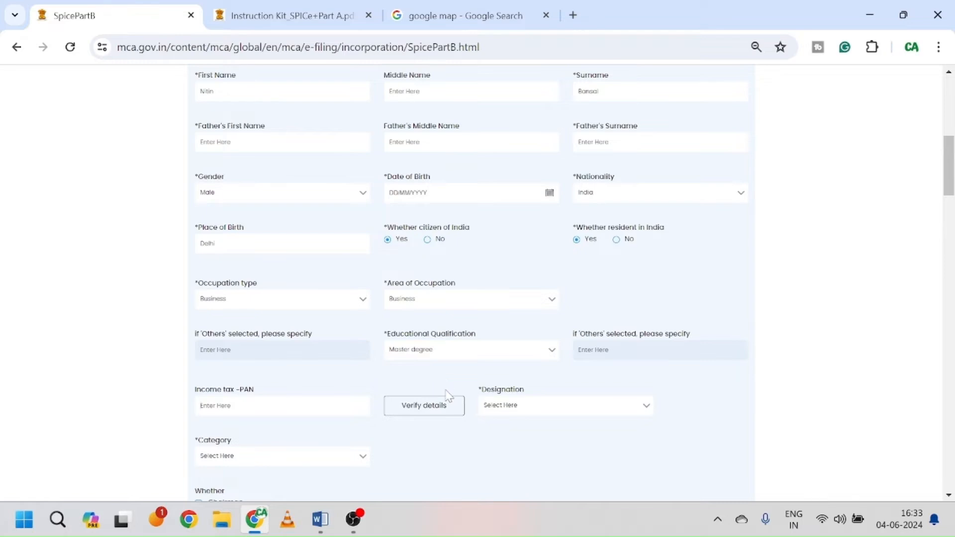
{"action": "scroll", "coordinate": [448, 393], "scroll_direction": "down", "scroll_amount": 2}
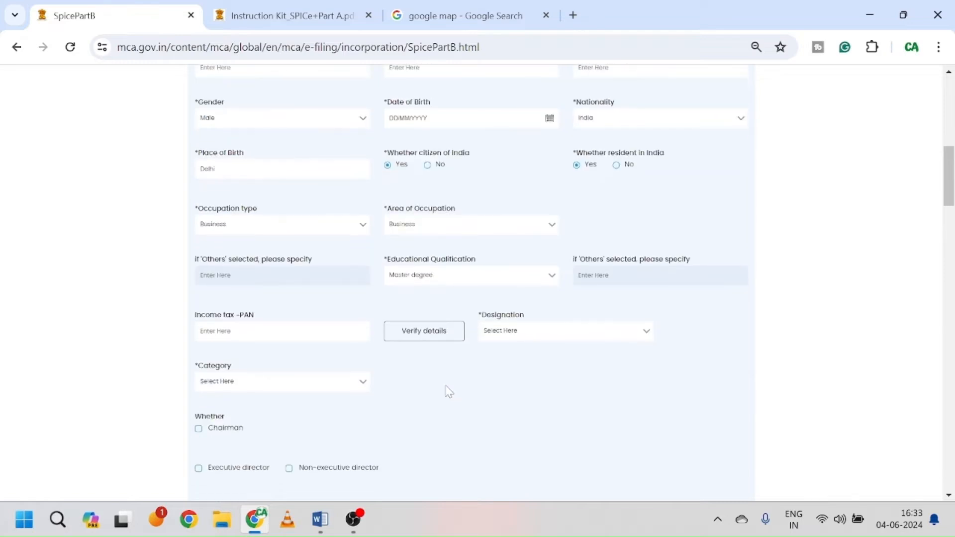
{"action": "left_click", "coordinate": [583, 336]}
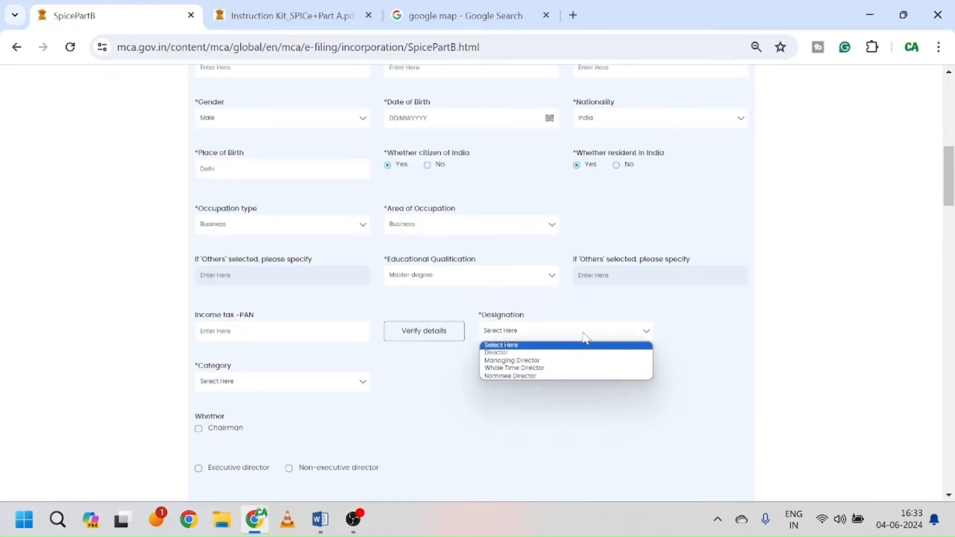
{"action": "left_click", "coordinate": [556, 353]}
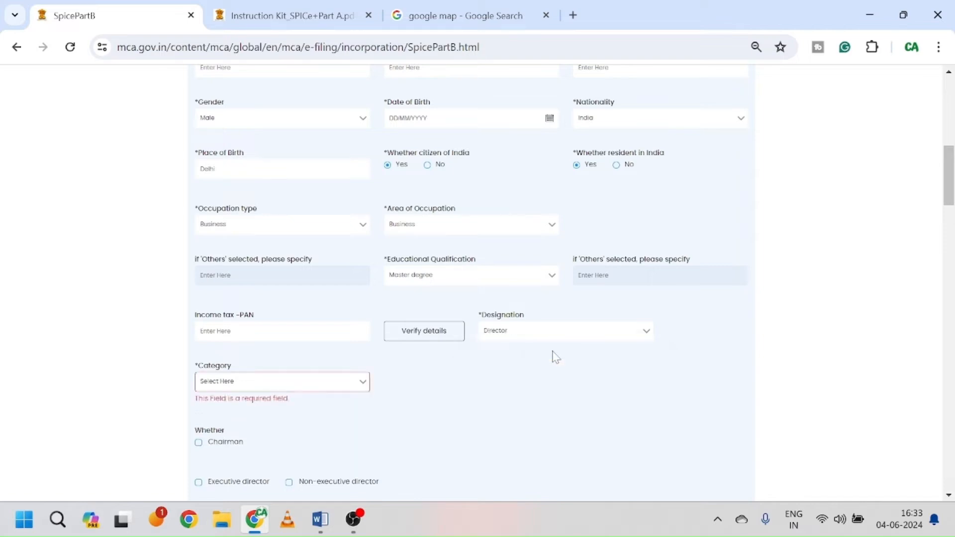
{"action": "scroll", "coordinate": [517, 378], "scroll_direction": "down", "scroll_amount": 1}
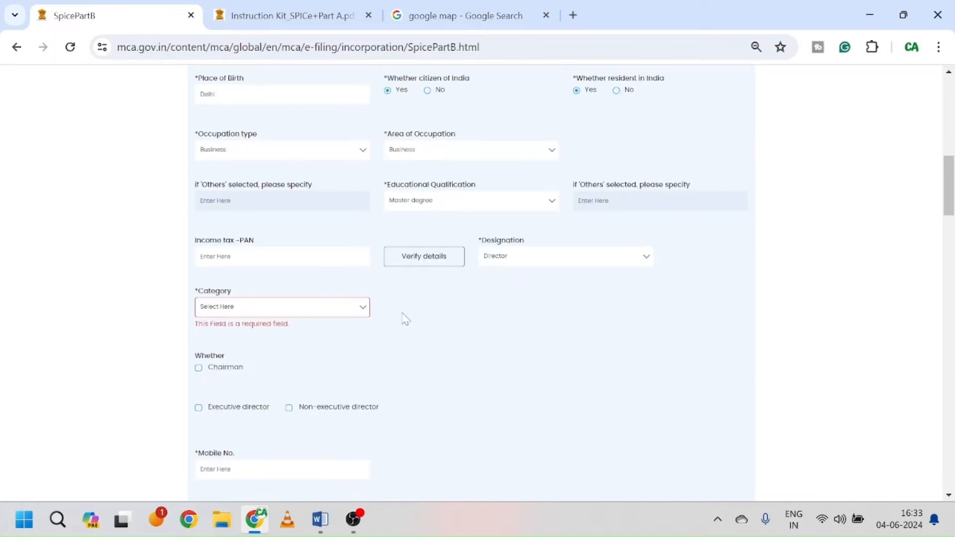
{"action": "left_click", "coordinate": [332, 316]}
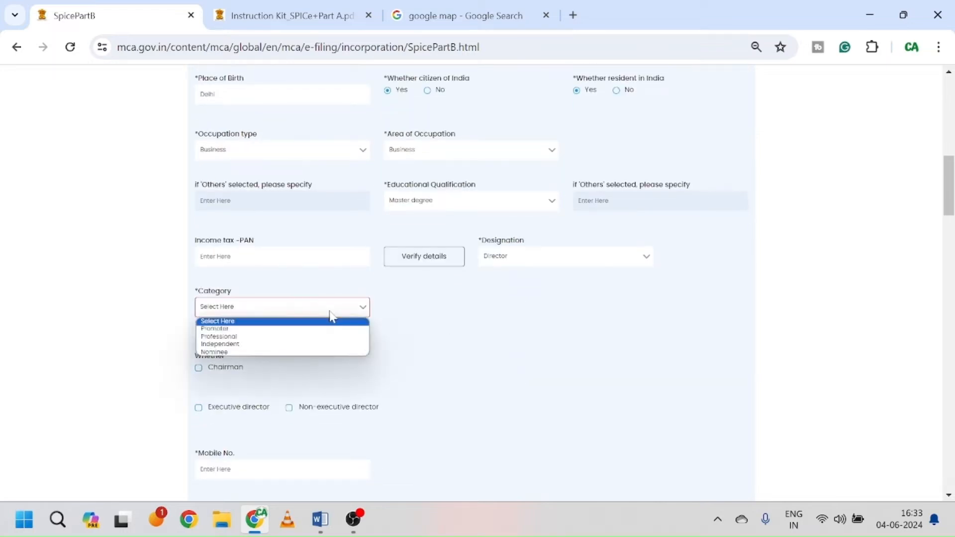
{"action": "left_click", "coordinate": [278, 329]}
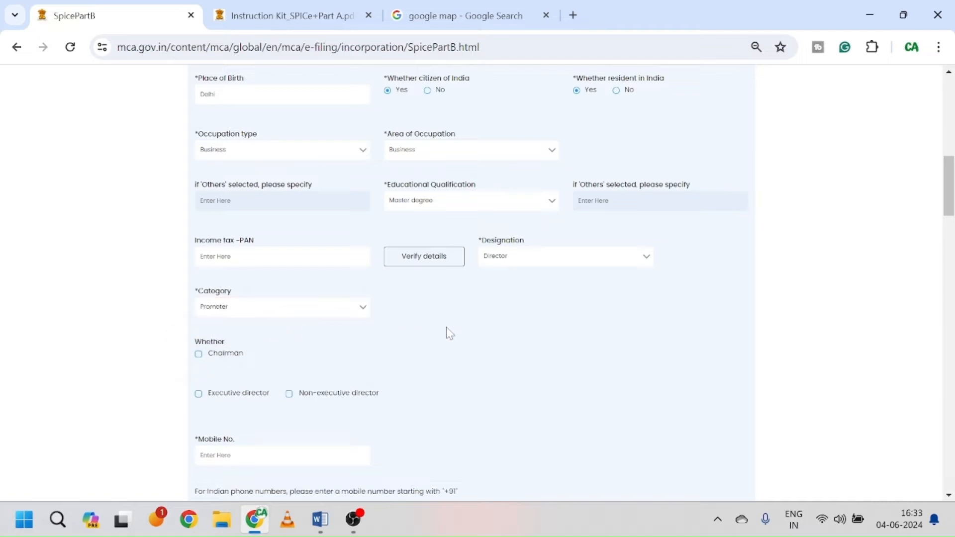
{"action": "scroll", "coordinate": [448, 333], "scroll_direction": "down", "scroll_amount": 2}
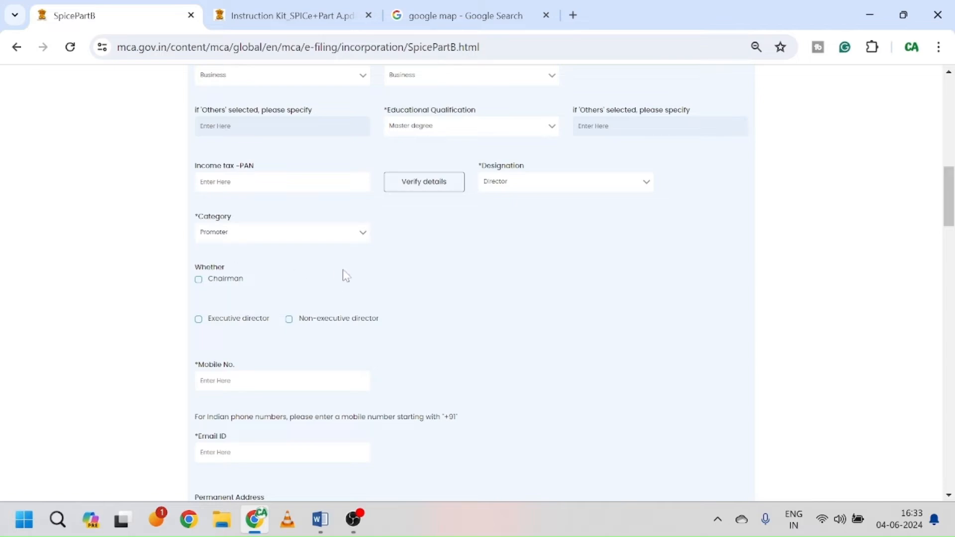
Step: Mark the present address as the same as the permanent address
{"action": "scroll", "coordinate": [348, 275], "scroll_direction": "down", "scroll_amount": 2}
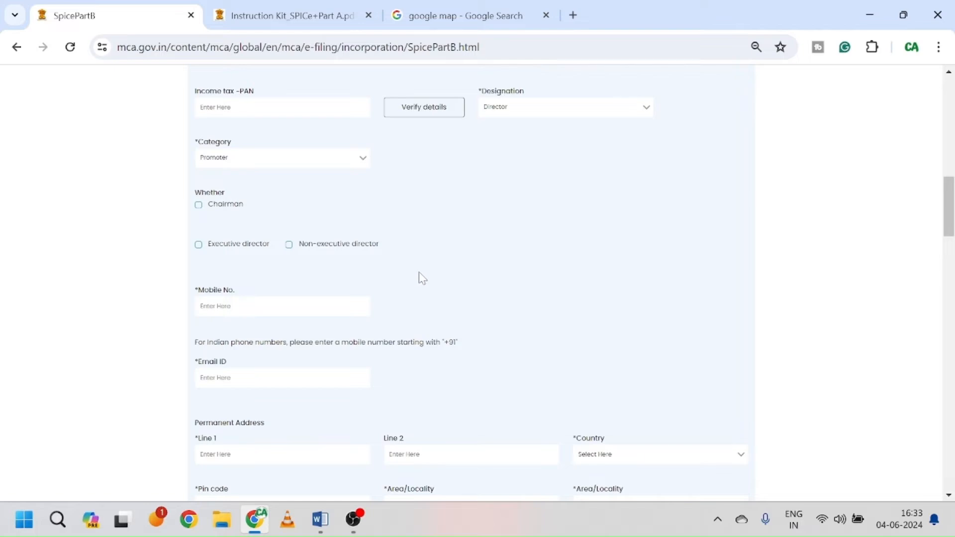
{"action": "scroll", "coordinate": [426, 278], "scroll_direction": "down", "scroll_amount": 2}
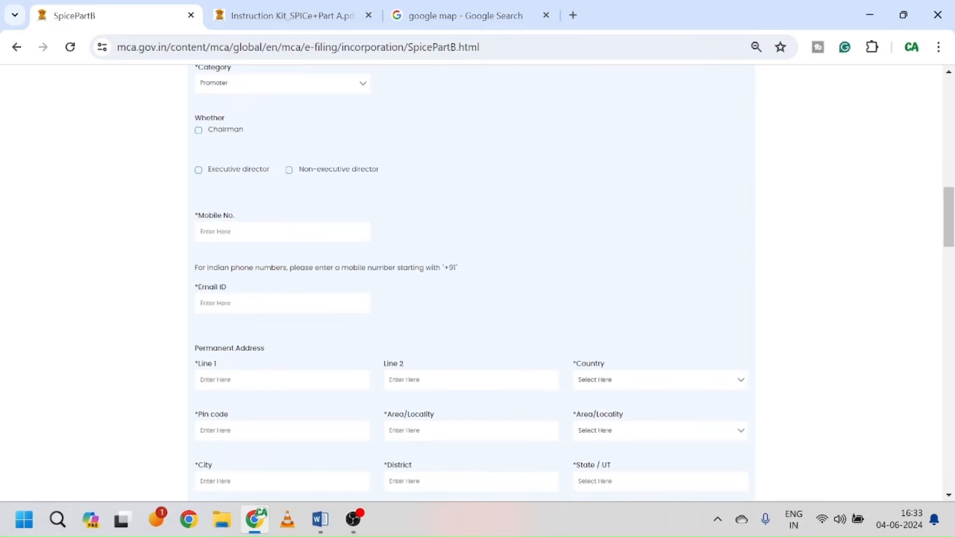
{"action": "scroll", "coordinate": [470, 281], "scroll_direction": "down", "scroll_amount": 2}
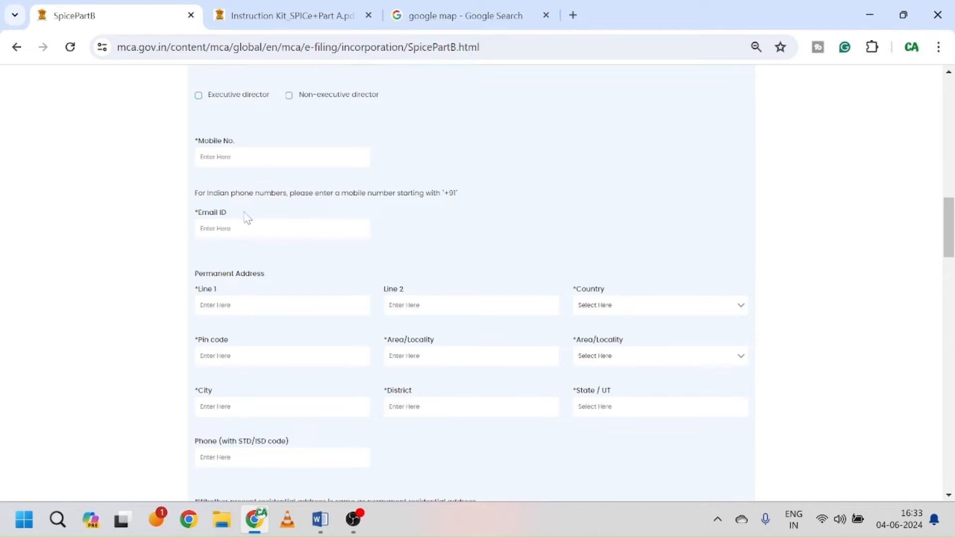
{"action": "scroll", "coordinate": [282, 261], "scroll_direction": "down", "scroll_amount": 2}
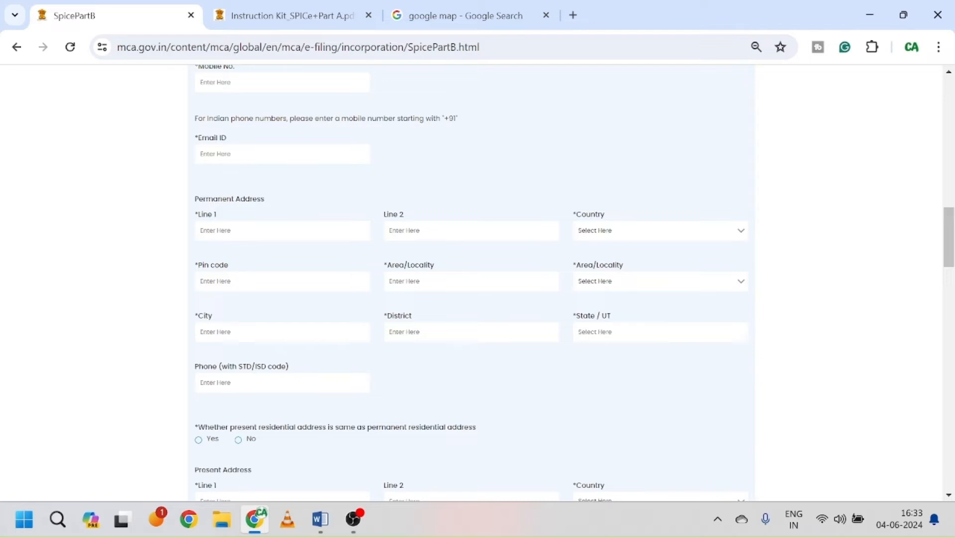
{"action": "scroll", "coordinate": [268, 189], "scroll_direction": "down", "scroll_amount": 5}
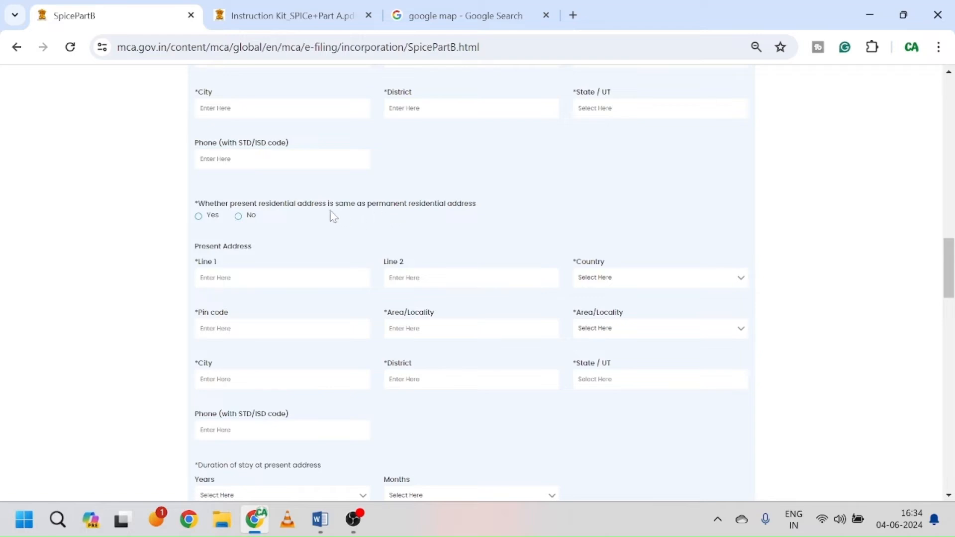
{"action": "left_click", "coordinate": [198, 217]}
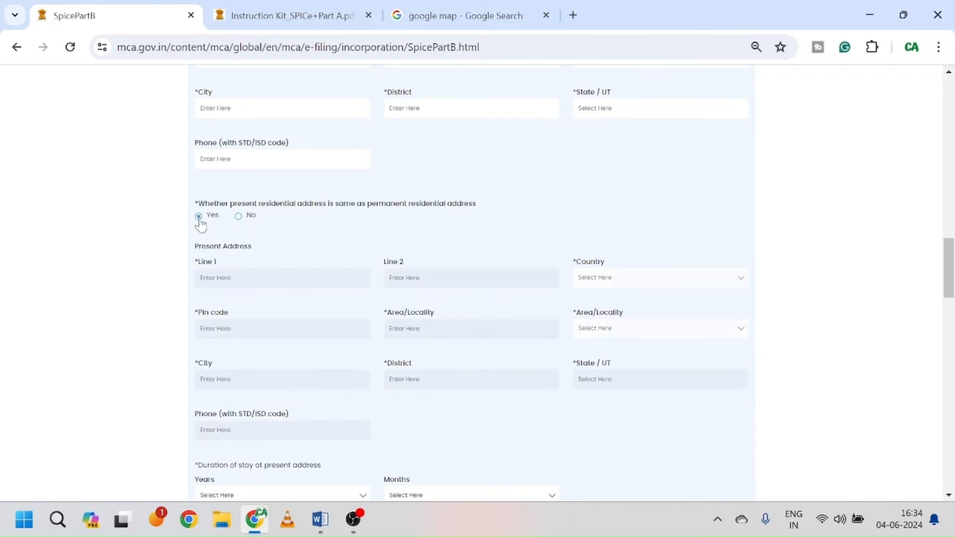
Step: Set the duration of stay at the present address to 4 years and 3 months
{"action": "scroll", "coordinate": [401, 279], "scroll_direction": "down", "scroll_amount": 1}
{"action": "scroll", "coordinate": [373, 249], "scroll_direction": "down", "scroll_amount": 2}
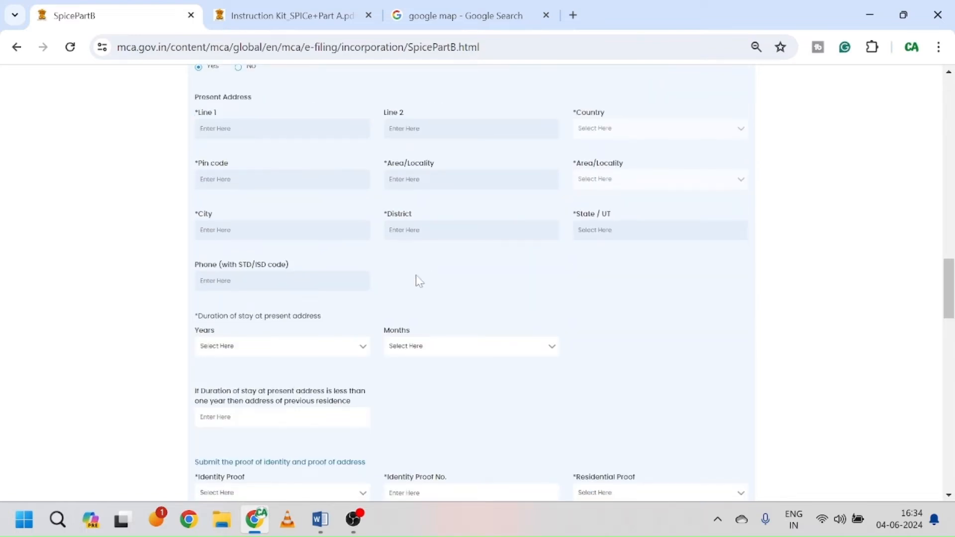
{"action": "scroll", "coordinate": [362, 279], "scroll_direction": "down", "scroll_amount": 2}
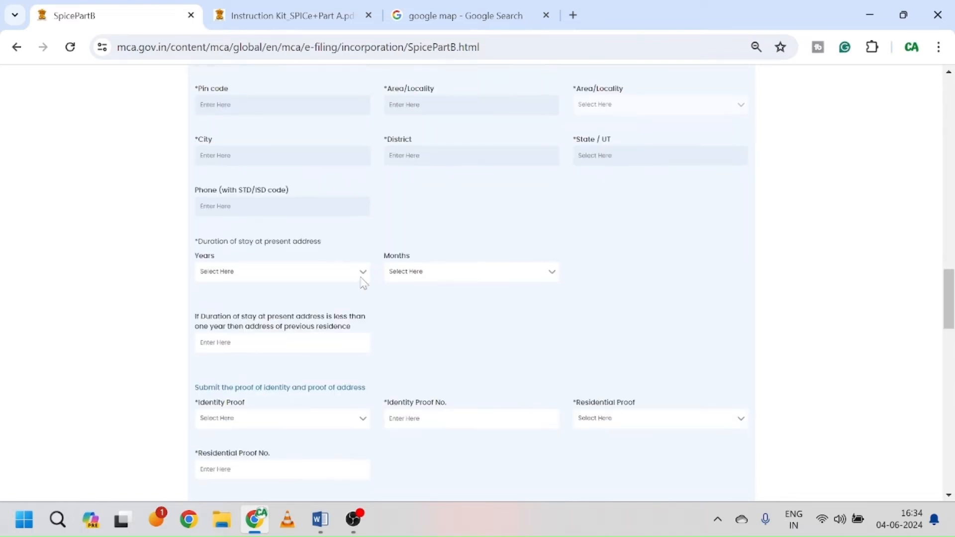
{"action": "left_click", "coordinate": [295, 273]}
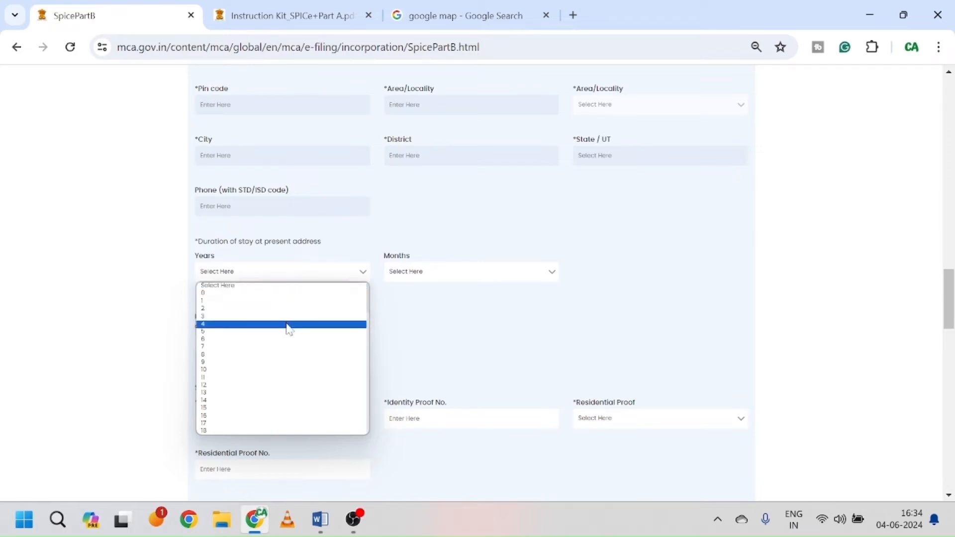
{"action": "left_click", "coordinate": [290, 324]}
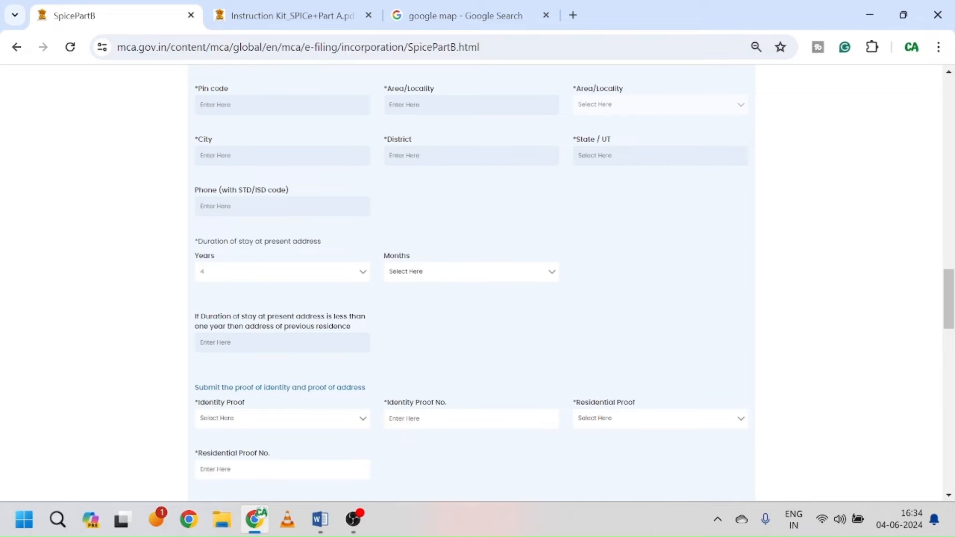
{"action": "left_click", "coordinate": [465, 275]}
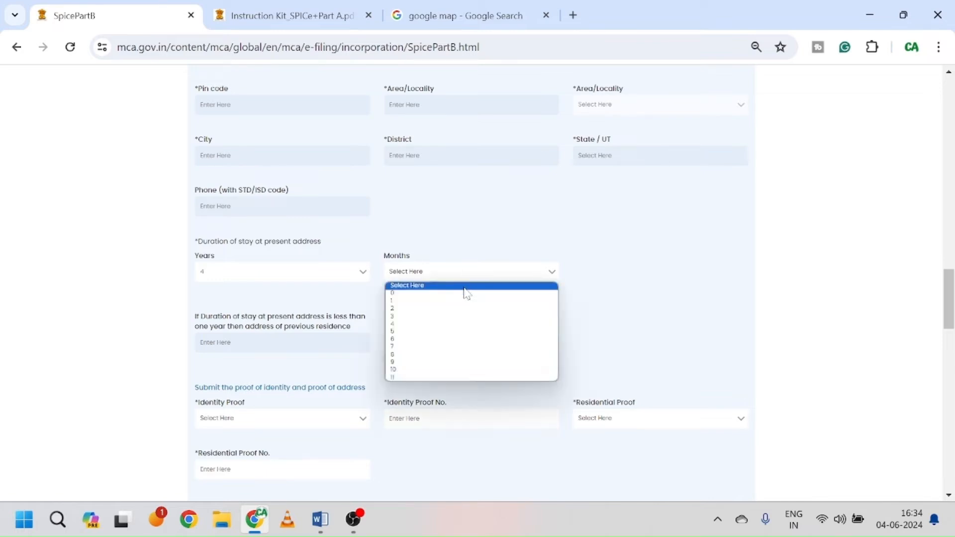
{"action": "left_click", "coordinate": [471, 323]}
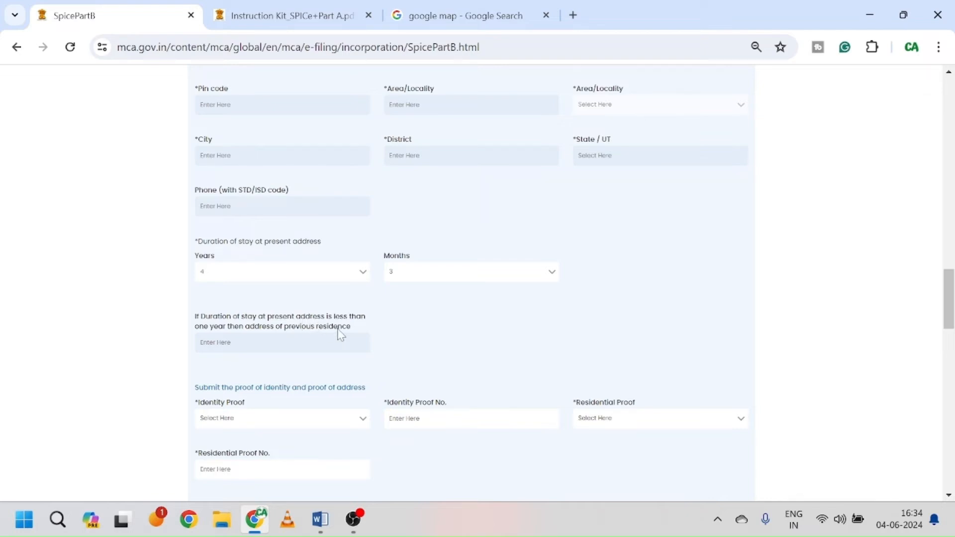
{"action": "scroll", "coordinate": [339, 334], "scroll_direction": "down", "scroll_amount": 1}
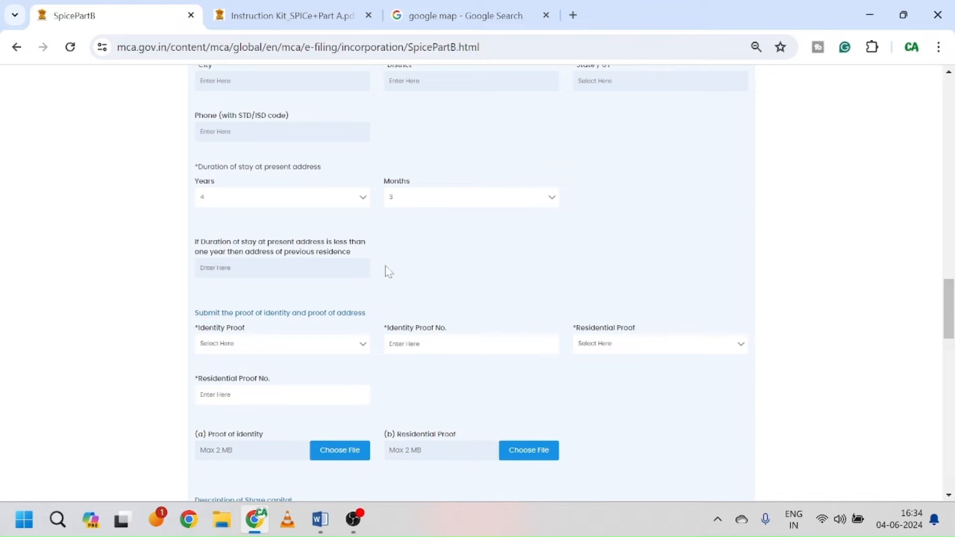
Step: Set identity proof to Driving License and residential proof to Bank Statement, entering both document numbers
{"action": "scroll", "coordinate": [401, 278], "scroll_direction": "down", "scroll_amount": 1}
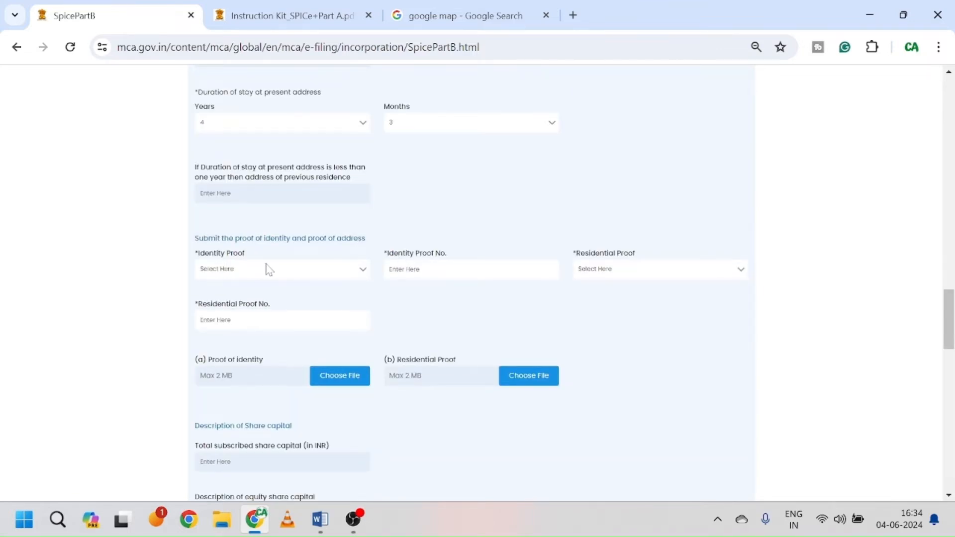
{"action": "left_click", "coordinate": [303, 275]}
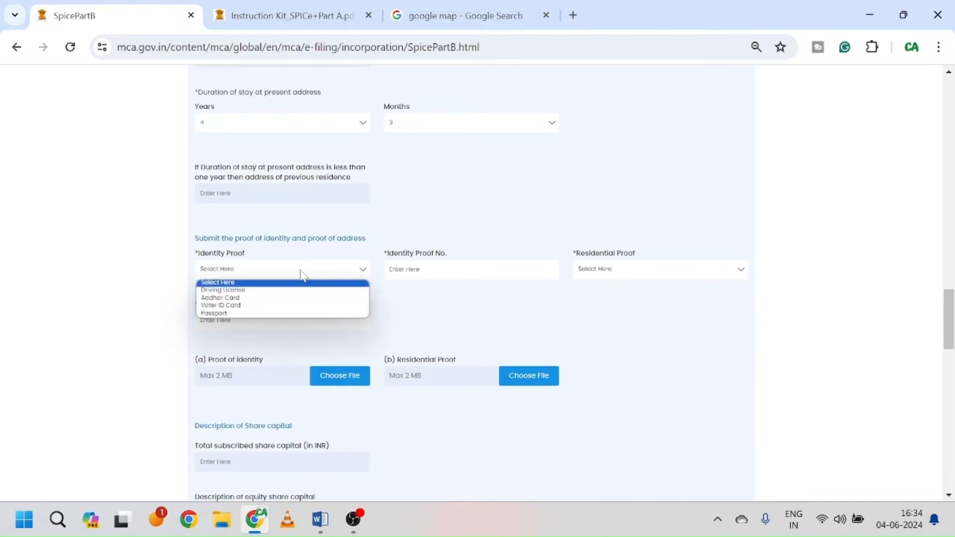
{"action": "left_click", "coordinate": [279, 298]}
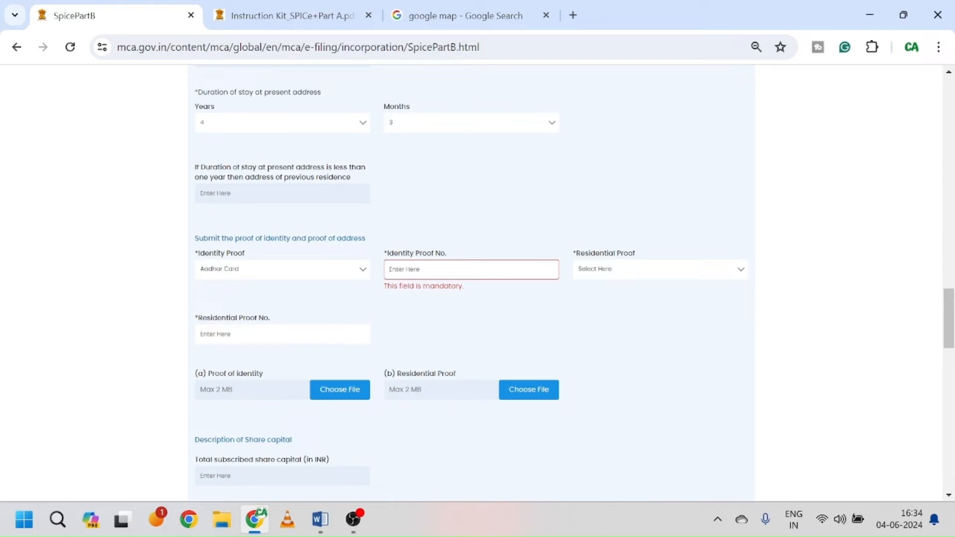
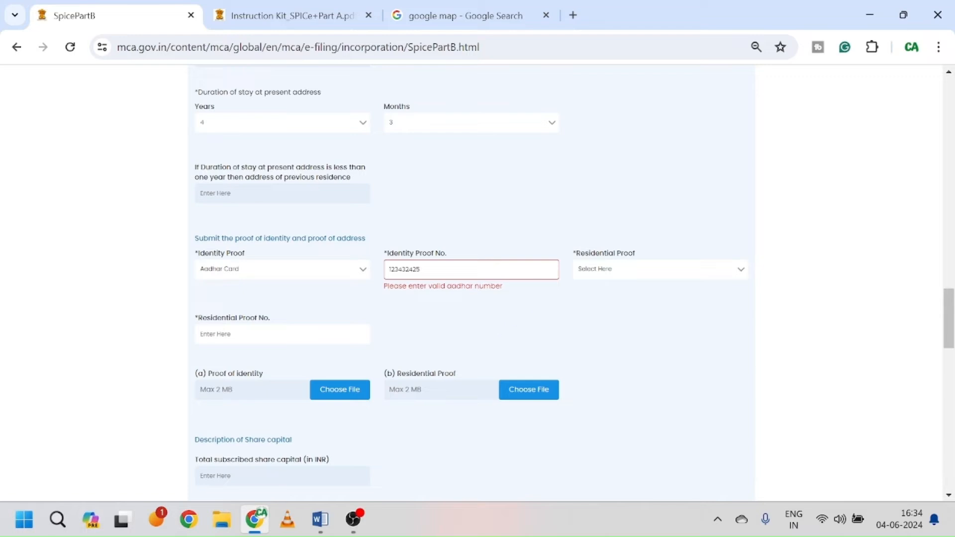
{"action": "left_click", "coordinate": [632, 267]}
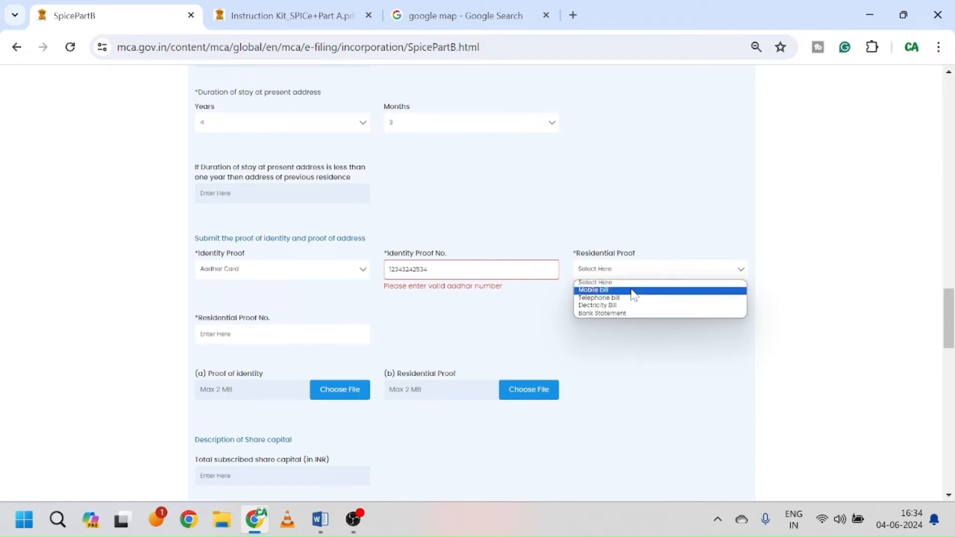
{"action": "left_click", "coordinate": [644, 313]}
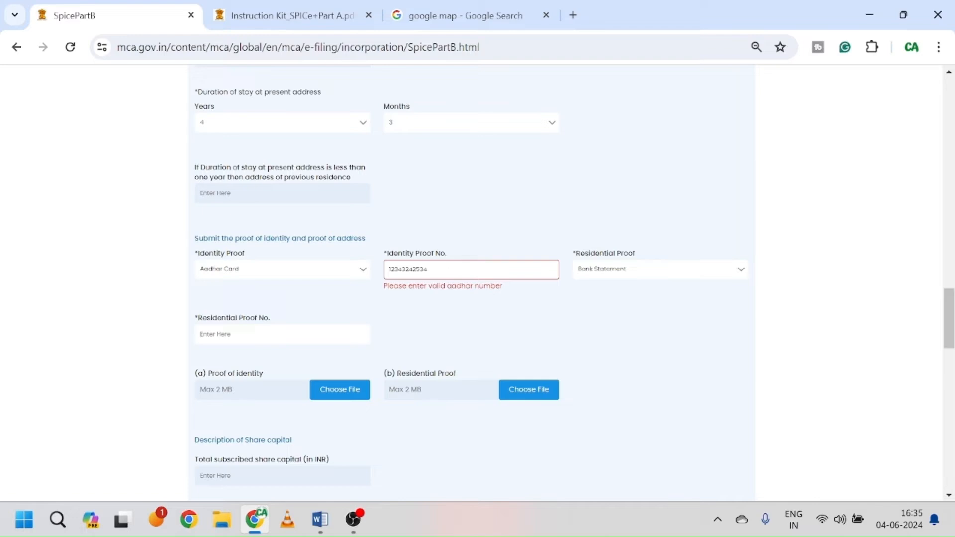
{"action": "left_click", "coordinate": [290, 271]}
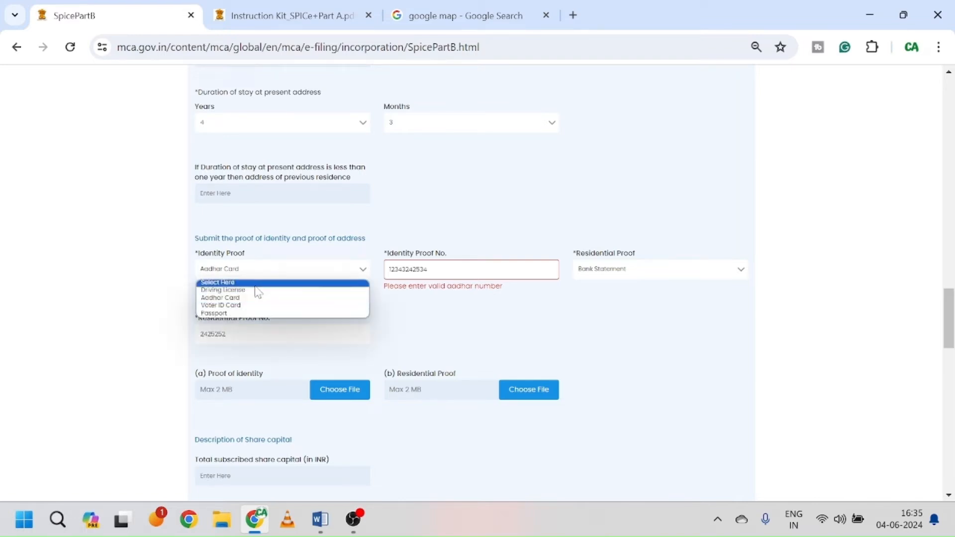
{"action": "left_click", "coordinate": [258, 291]}
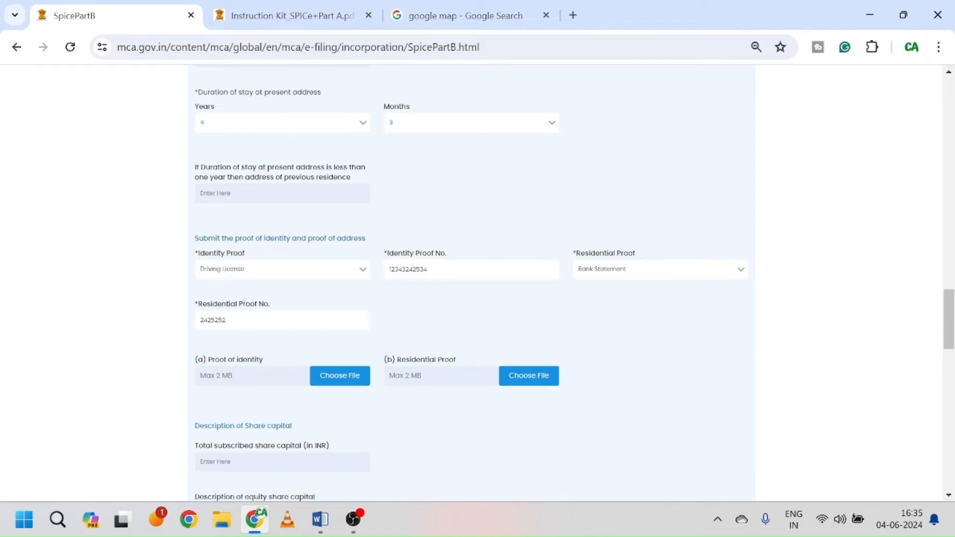
{"action": "scroll", "coordinate": [479, 350], "scroll_direction": "down", "scroll_amount": 3}
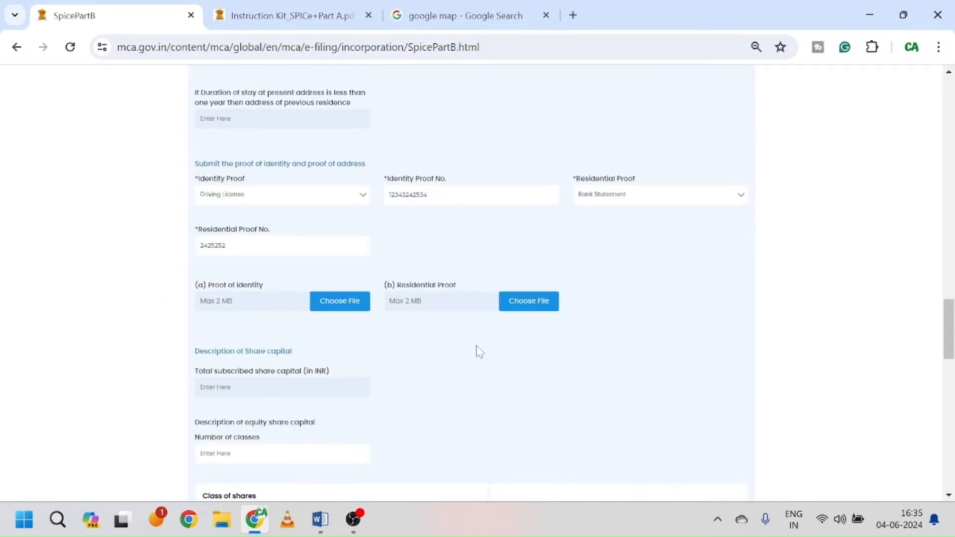
Step: Attach the Dir-1_ Aadhar card file as the proof of identity
{"action": "left_click", "coordinate": [343, 302]}
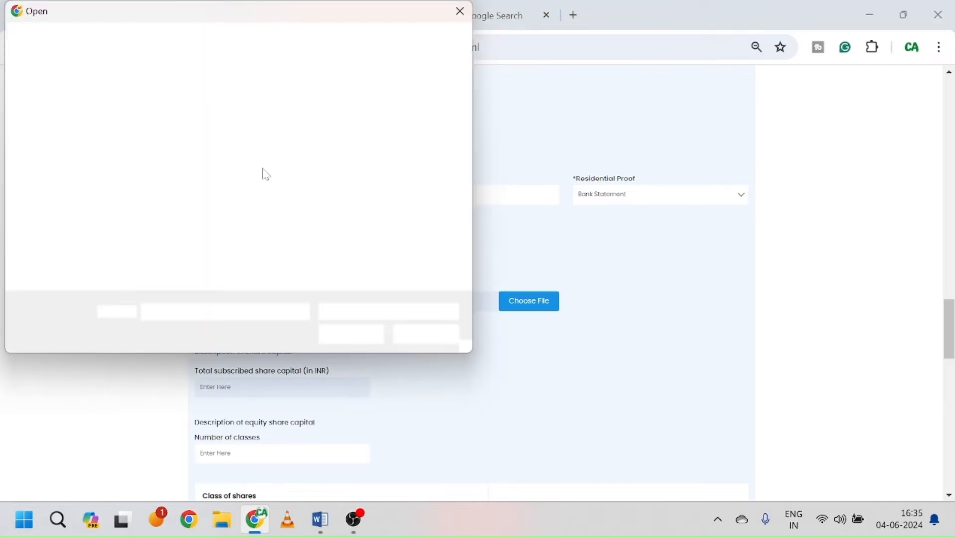
{"action": "left_click", "coordinate": [223, 190]}
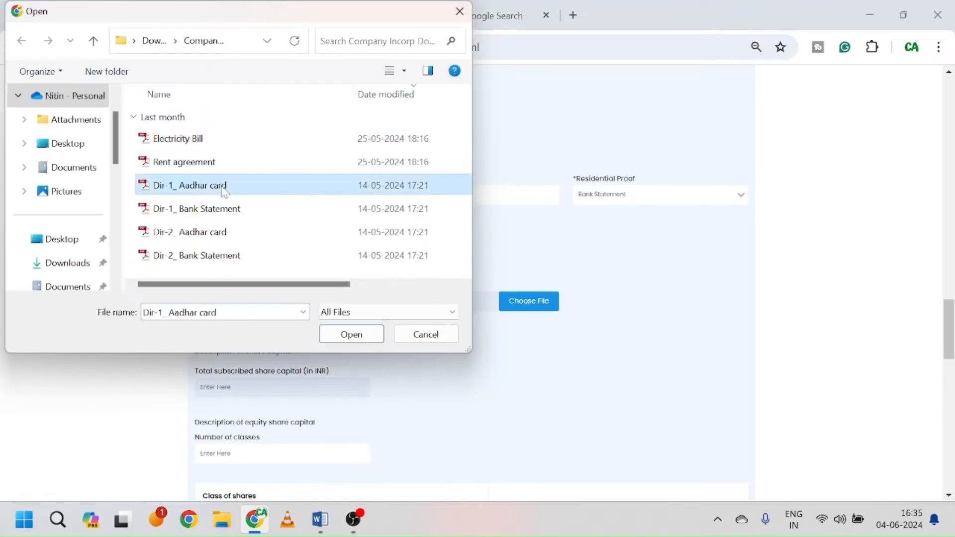
{"action": "left_click", "coordinate": [362, 340]}
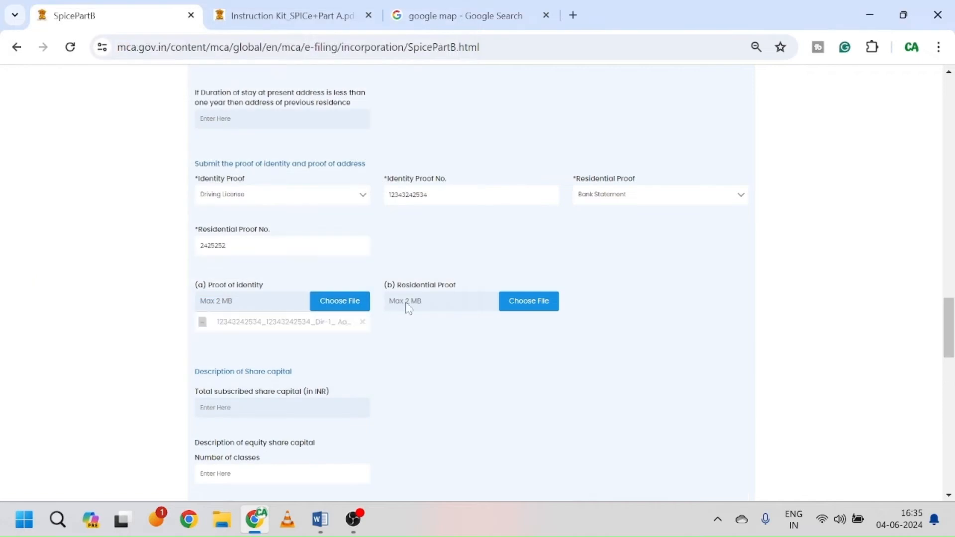
Step: Attach the Dir-1_ Bank Statement file as the residential proof
{"action": "left_click", "coordinate": [549, 301]}
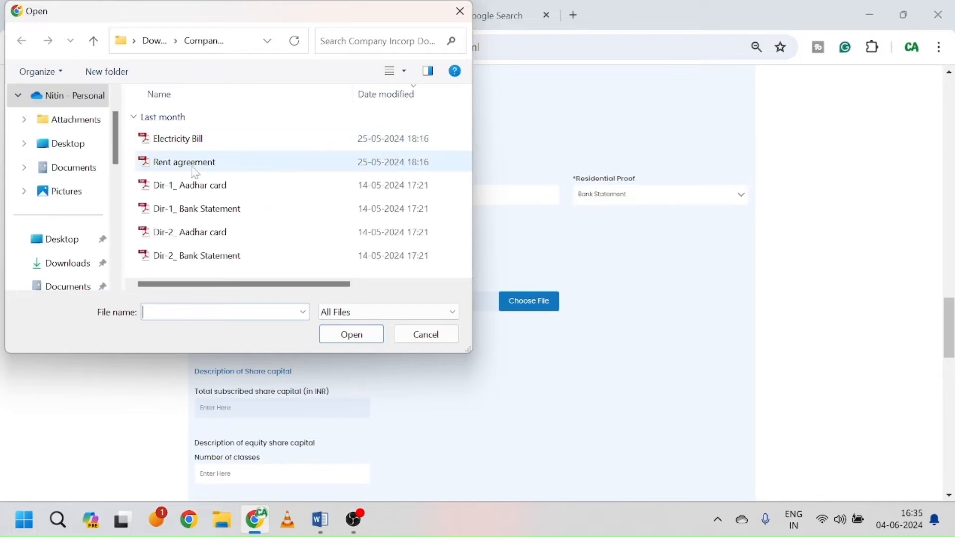
{"action": "left_click", "coordinate": [211, 209]}
{"action": "left_click", "coordinate": [351, 334]}
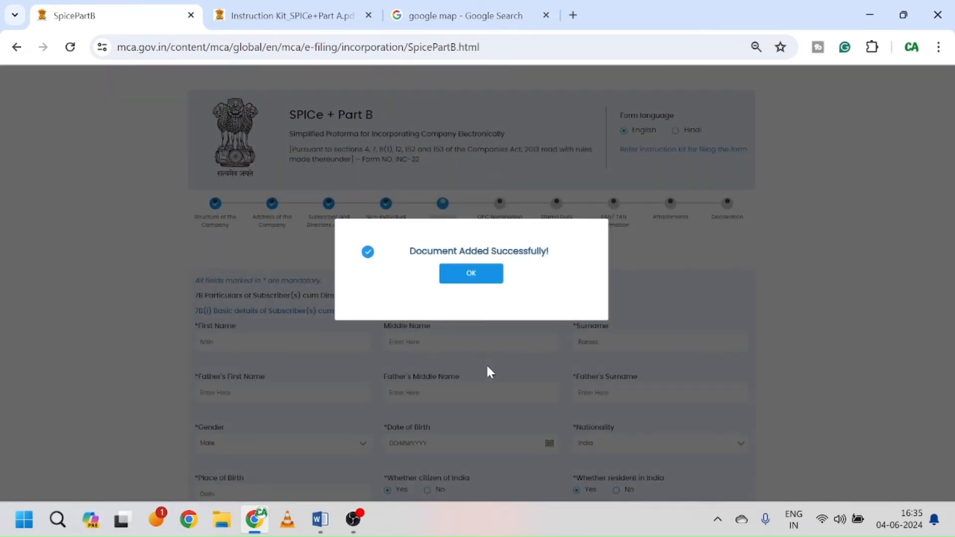
{"action": "left_click", "coordinate": [471, 273]}
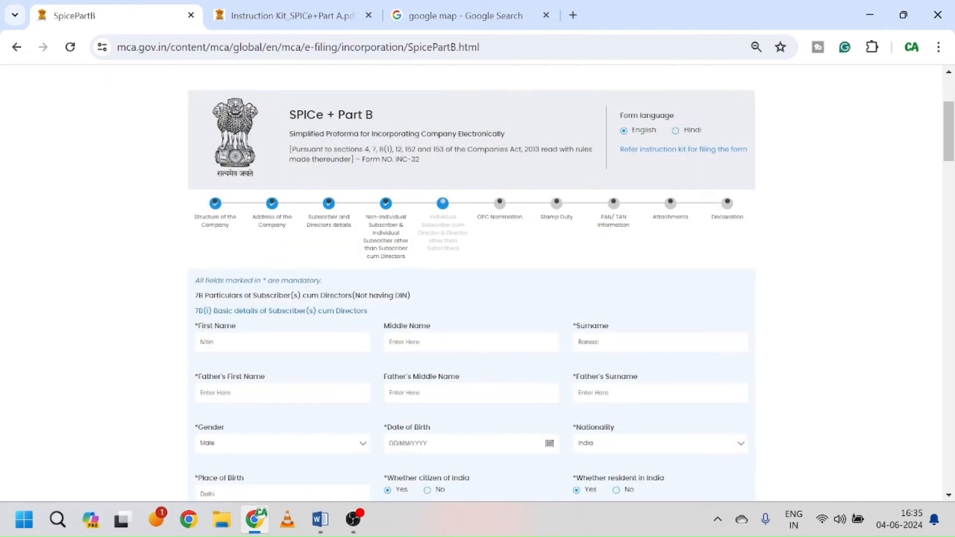
{"action": "scroll", "coordinate": [480, 277], "scroll_direction": "down", "scroll_amount": 15}
{"action": "scroll", "coordinate": [479, 396], "scroll_direction": "down", "scroll_amount": 10}
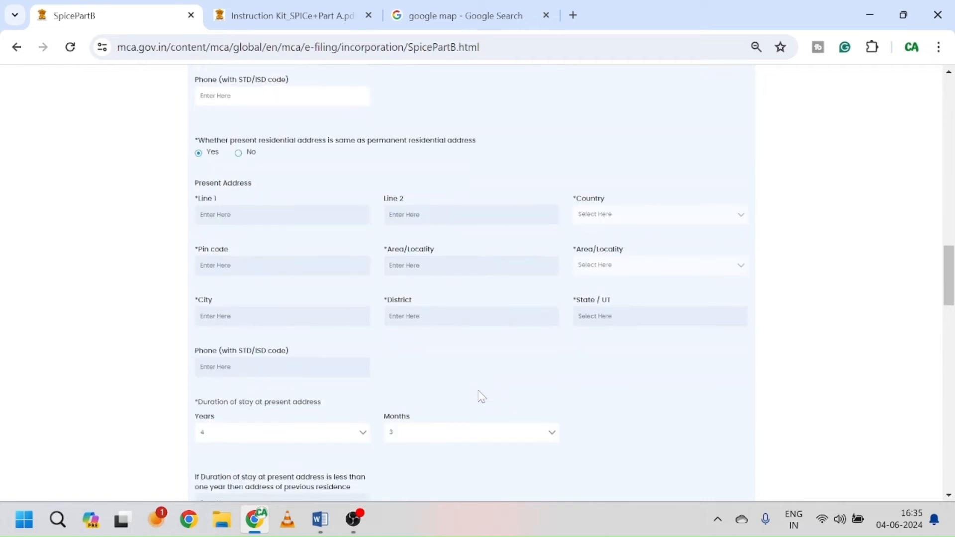
Step: Enter 1 share class, class 1, with 5000 equity shares for 50000 subscribed capital
{"action": "scroll", "coordinate": [481, 396], "scroll_direction": "down", "scroll_amount": 7}
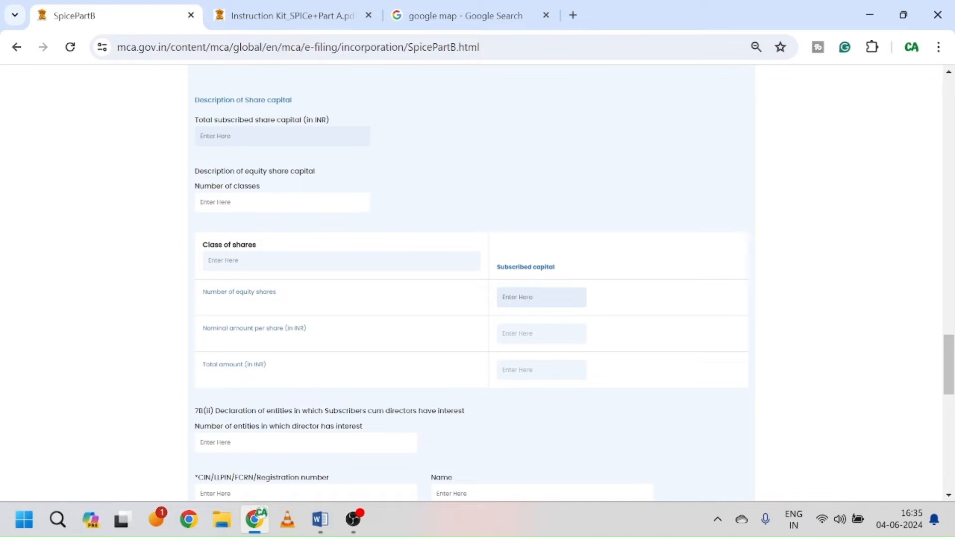
{"action": "type", "text": "1"}
{"action": "left_click", "coordinate": [298, 265]}
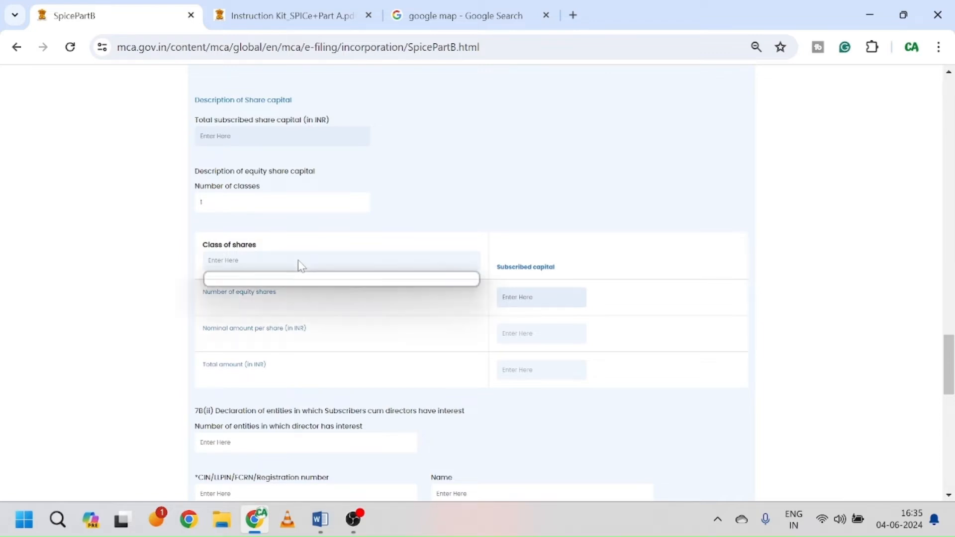
{"action": "left_click", "coordinate": [314, 282]}
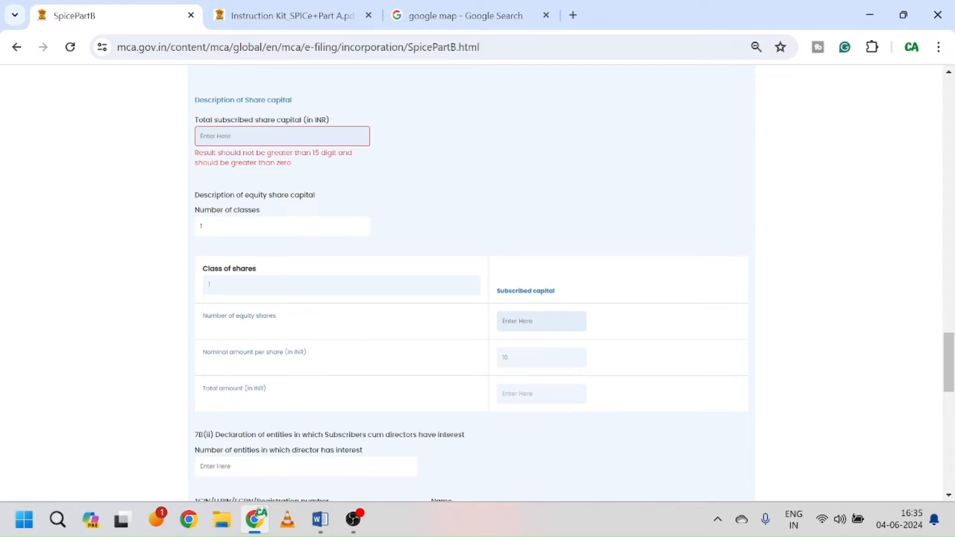
{"action": "type", "text": "5000"}
{"action": "left_click", "coordinate": [637, 341]}
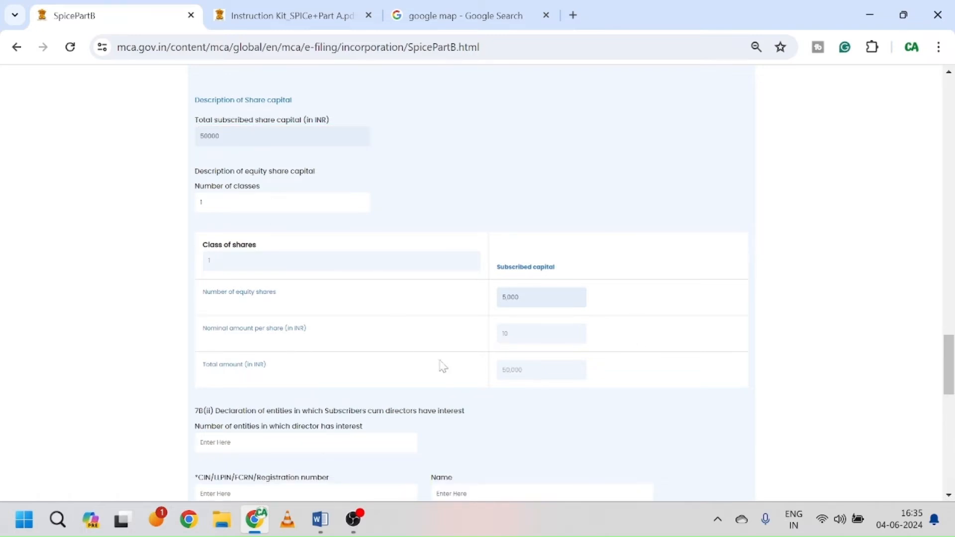
{"action": "scroll", "coordinate": [484, 366], "scroll_direction": "down", "scroll_amount": 3}
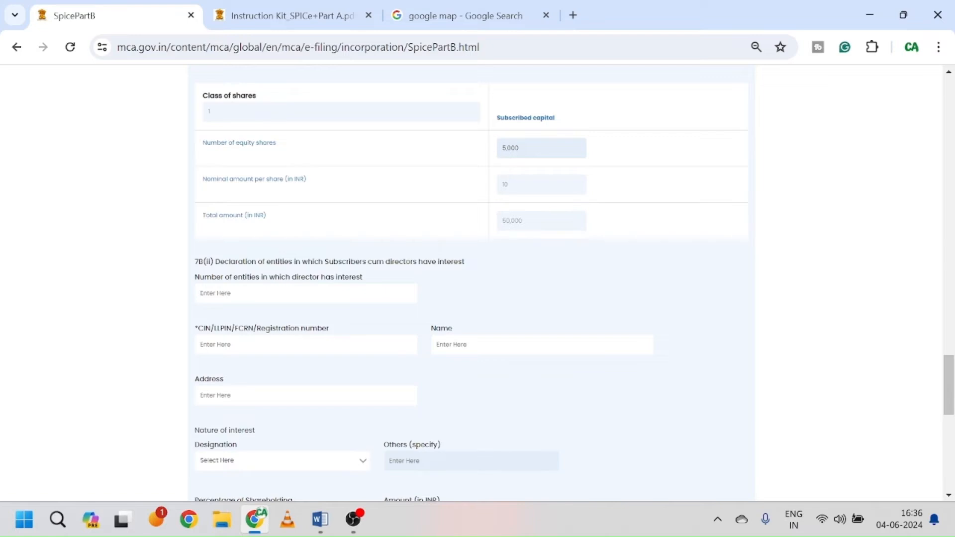
Step: Record 0 director-interest entities and declare no Government approval is required
{"action": "type", "text": "0"}
{"action": "left_click", "coordinate": [508, 323]}
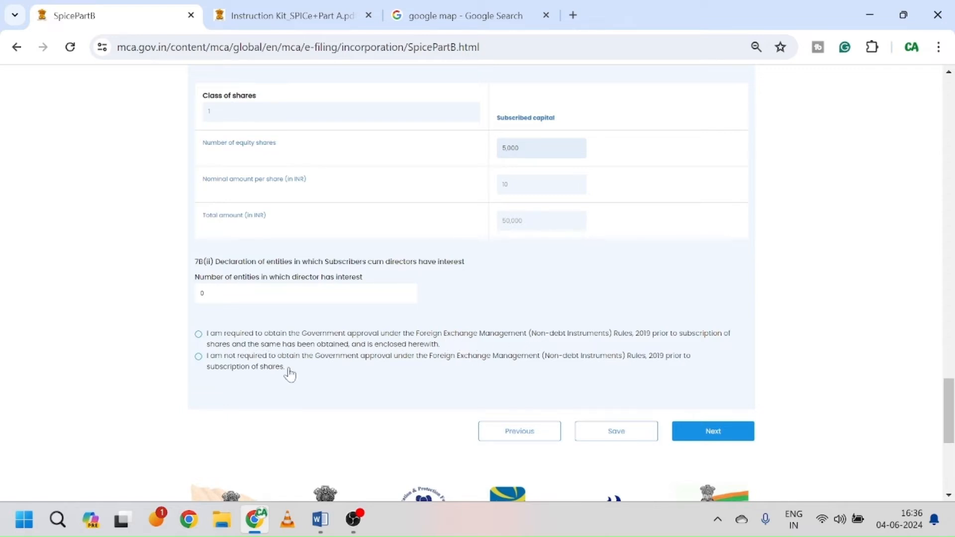
{"action": "left_click", "coordinate": [198, 357]}
{"action": "scroll", "coordinate": [609, 279], "scroll_direction": "up", "scroll_amount": 4}
{"action": "scroll", "coordinate": [609, 279], "scroll_direction": "up", "scroll_amount": 3}
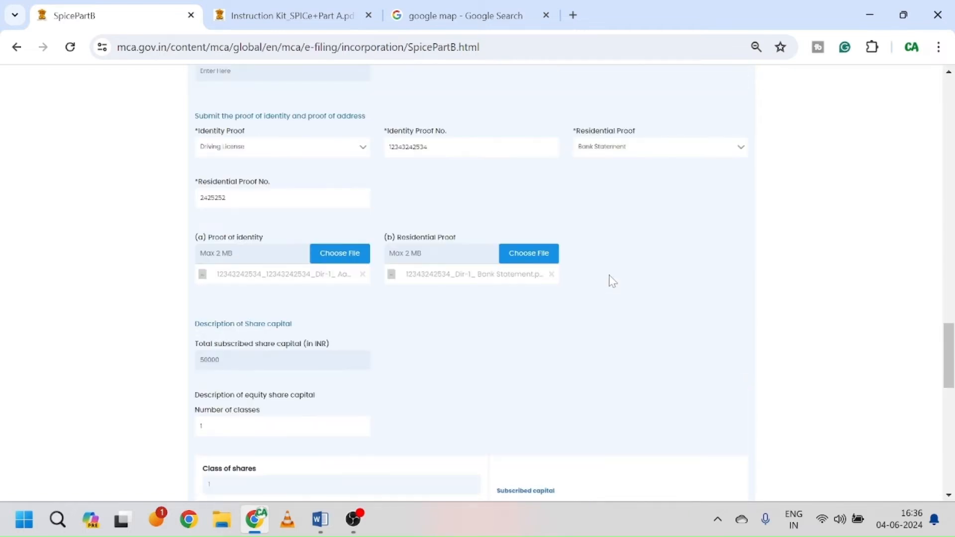
{"action": "scroll", "coordinate": [609, 279], "scroll_direction": "down", "scroll_amount": 8}
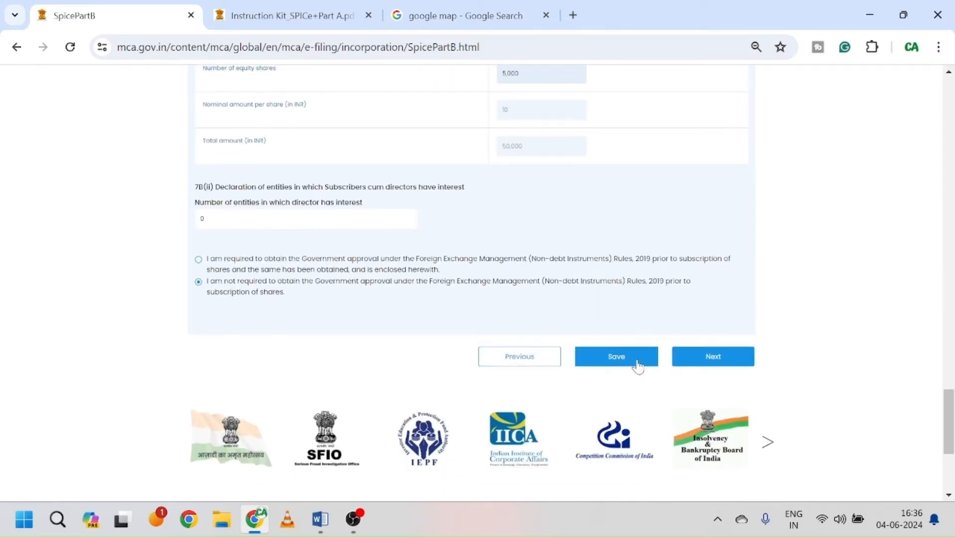
Step: Fix the fields flagged by validation on the first subscriber-cum-director form and save it as Completed
{"action": "left_click", "coordinate": [636, 363]}
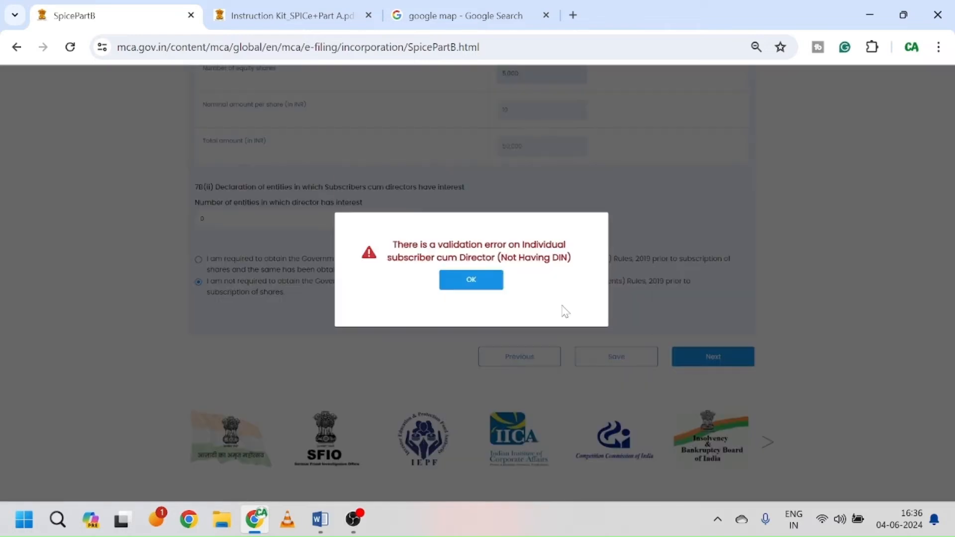
{"action": "left_click", "coordinate": [473, 281]}
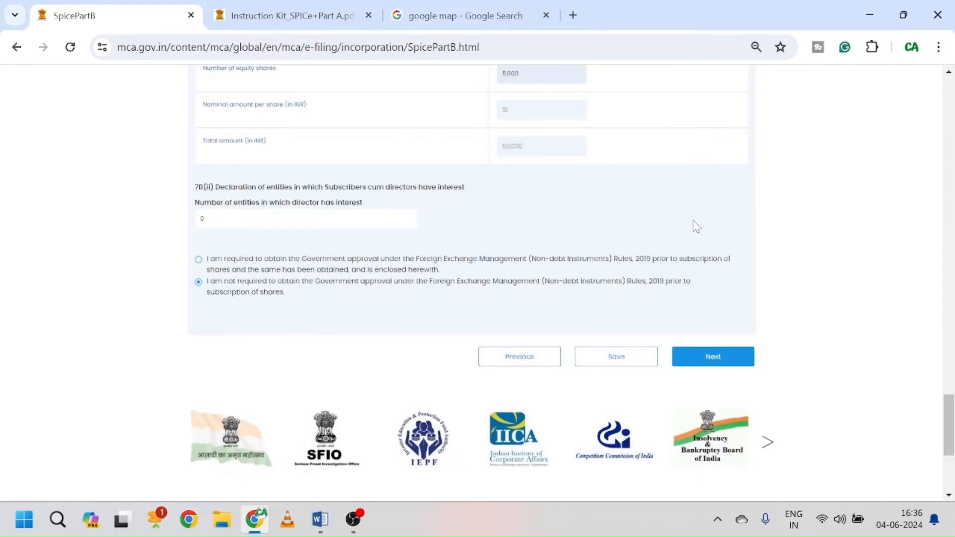
{"action": "left_click", "coordinate": [352, 519]}
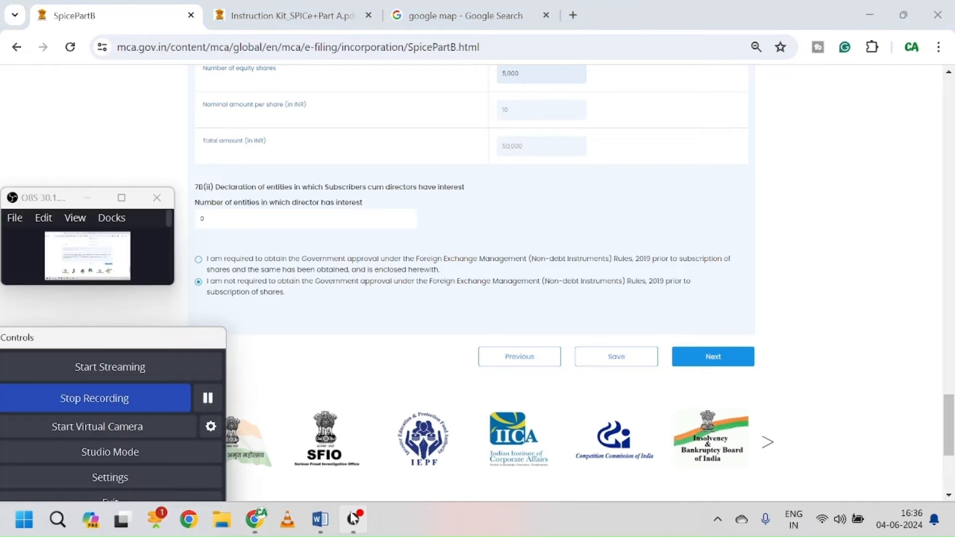
{"action": "left_click", "coordinate": [207, 398]}
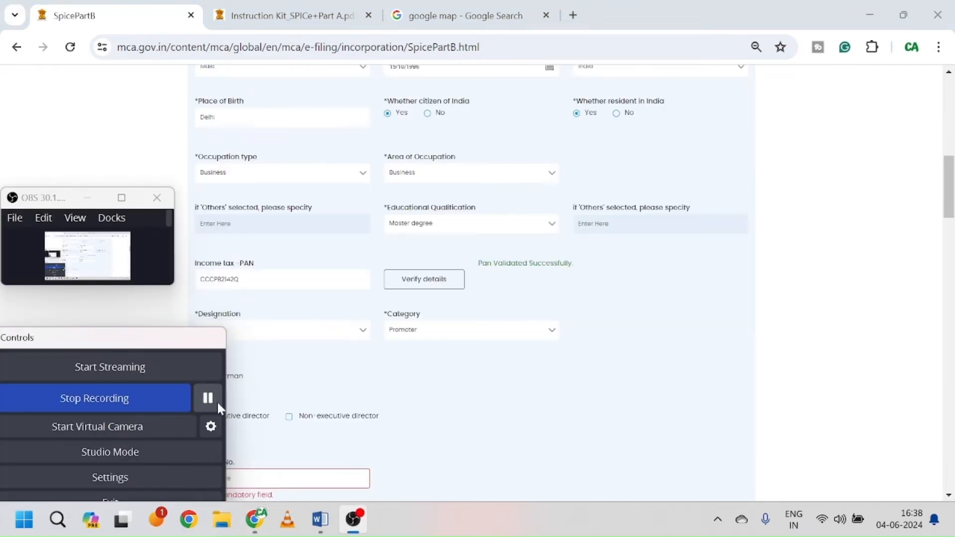
{"action": "left_click", "coordinate": [406, 385]}
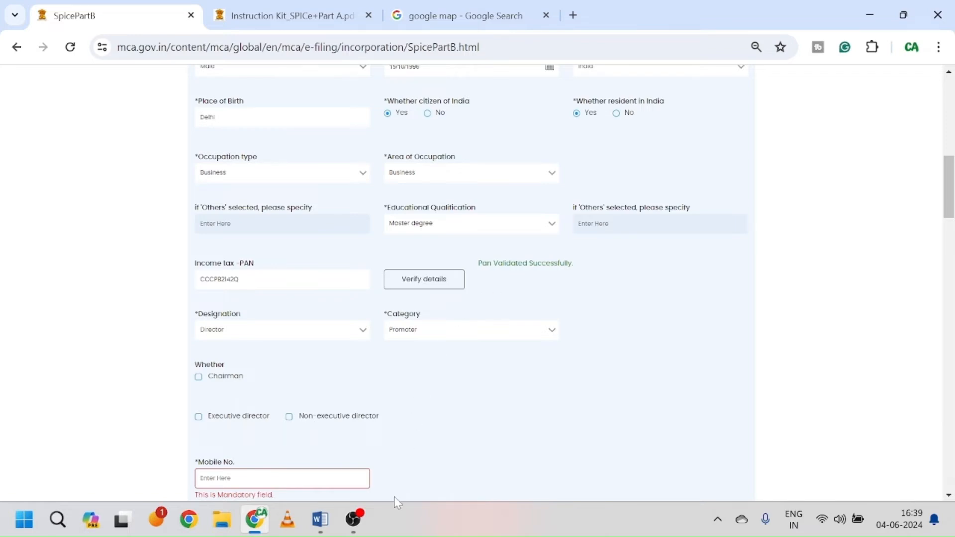
{"action": "left_click", "coordinate": [358, 522]}
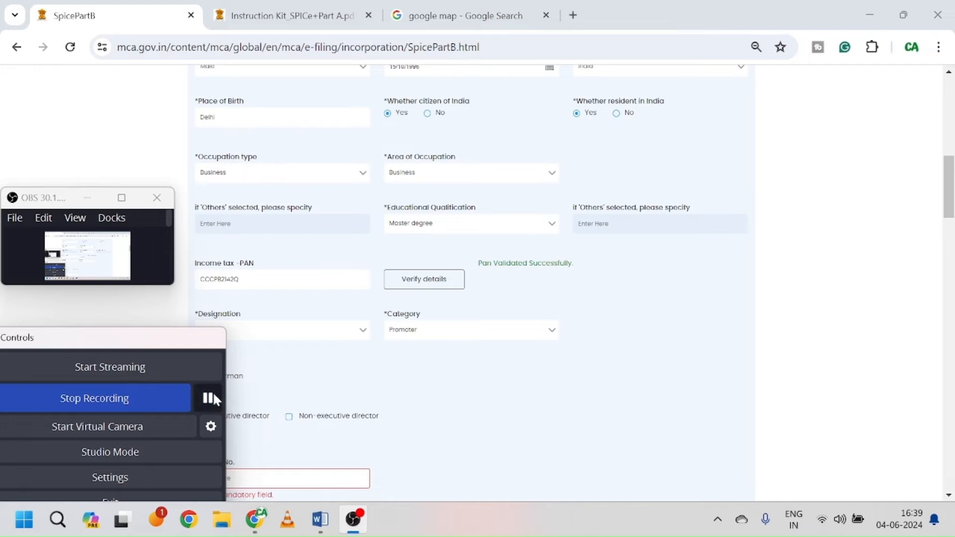
{"action": "left_click", "coordinate": [213, 394]}
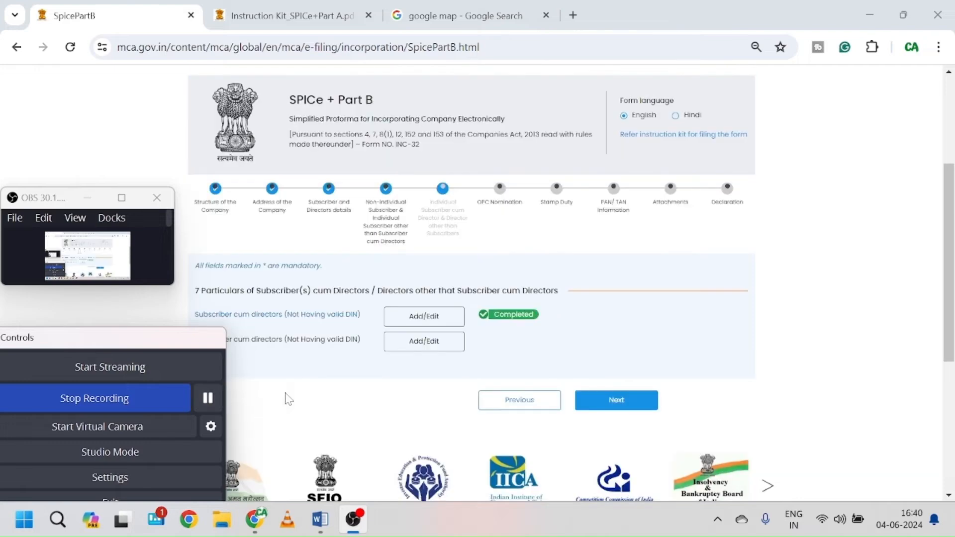
{"action": "left_click", "coordinate": [356, 405]}
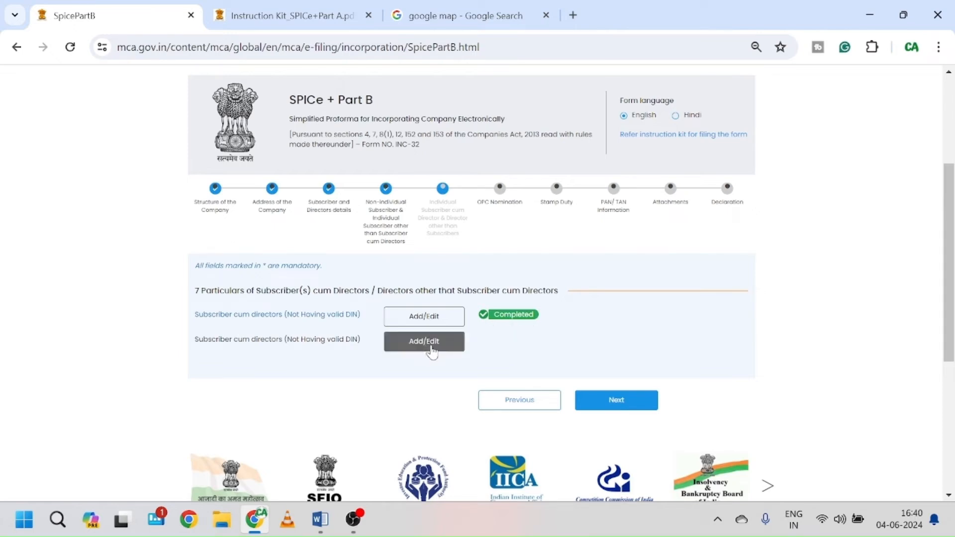
Step: Fill in the second subscriber-cum-director's 7B details form and save it back to the overview
{"action": "left_click", "coordinate": [432, 350]}
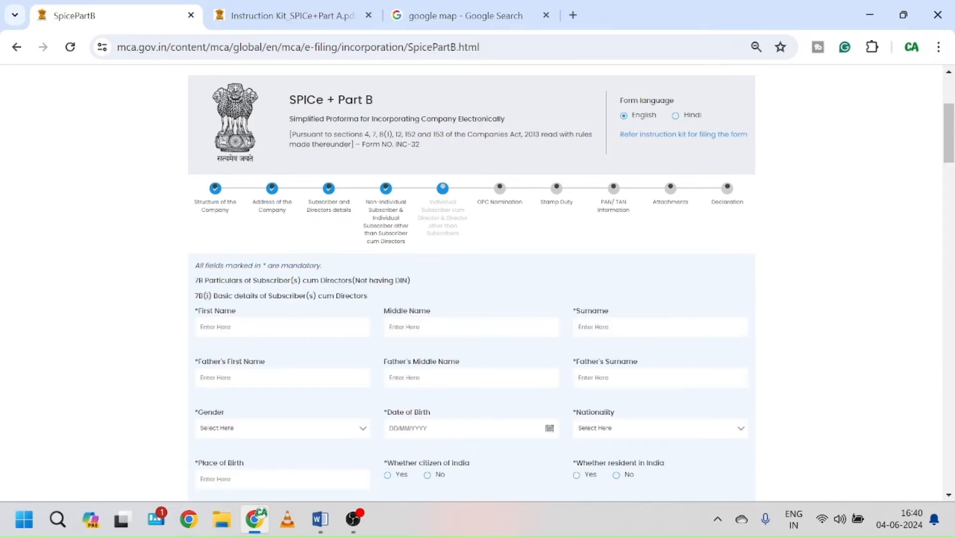
{"action": "scroll", "coordinate": [471, 283], "scroll_direction": "down", "scroll_amount": 13}
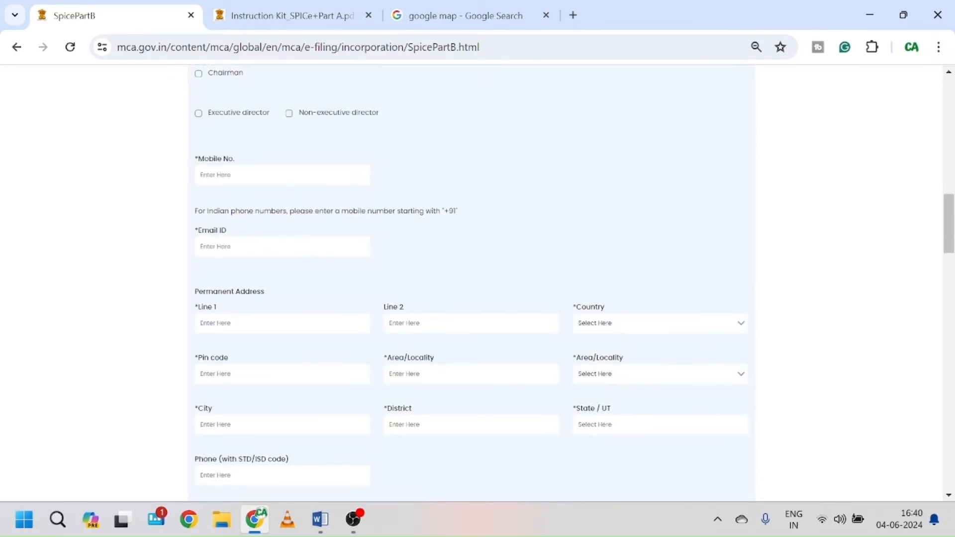
{"action": "scroll", "coordinate": [472, 283], "scroll_direction": "down", "scroll_amount": 9}
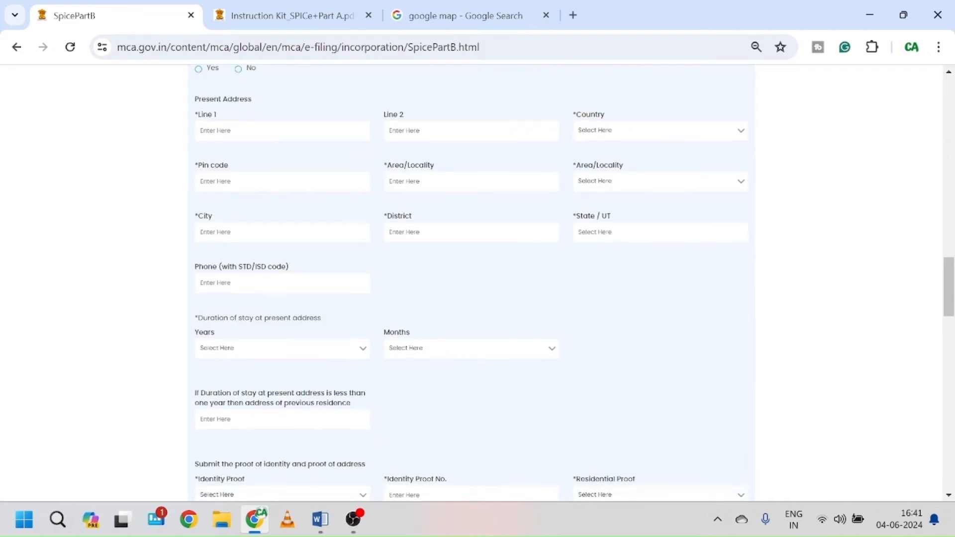
{"action": "scroll", "coordinate": [384, 316], "scroll_direction": "down", "scroll_amount": 8}
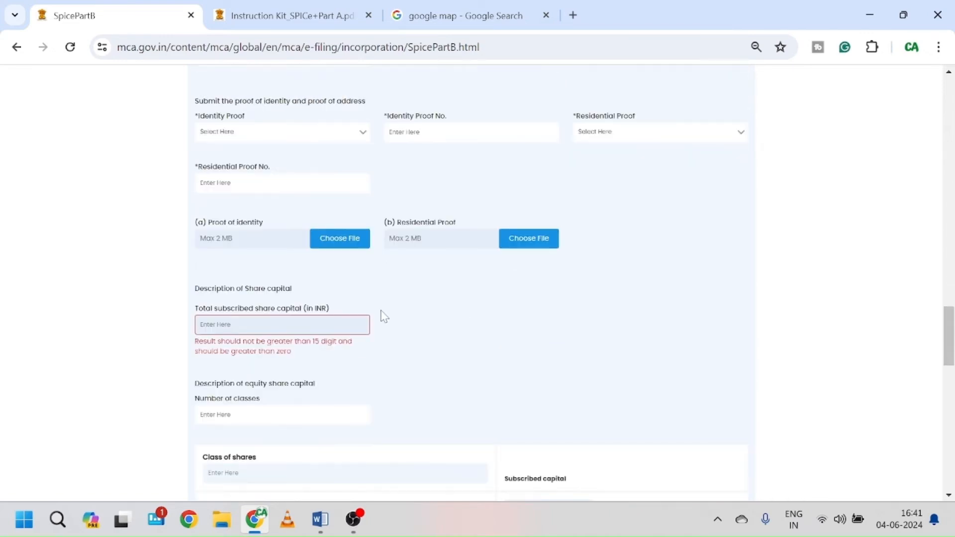
{"action": "scroll", "coordinate": [527, 333], "scroll_direction": "down", "scroll_amount": 8}
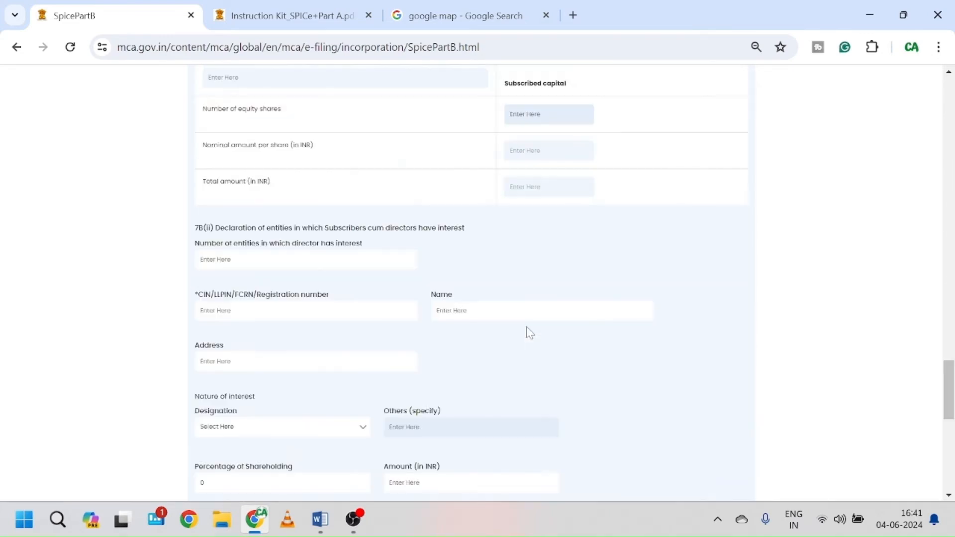
{"action": "scroll", "coordinate": [527, 330], "scroll_direction": "up", "scroll_amount": 20}
{"action": "scroll", "coordinate": [526, 331], "scroll_direction": "down", "scroll_amount": 14}
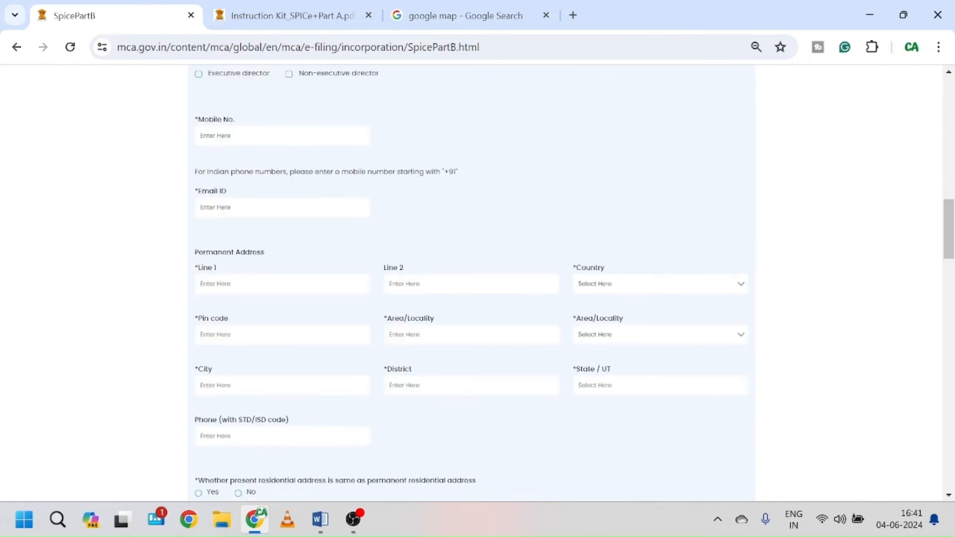
{"action": "scroll", "coordinate": [475, 284], "scroll_direction": "down", "scroll_amount": 7}
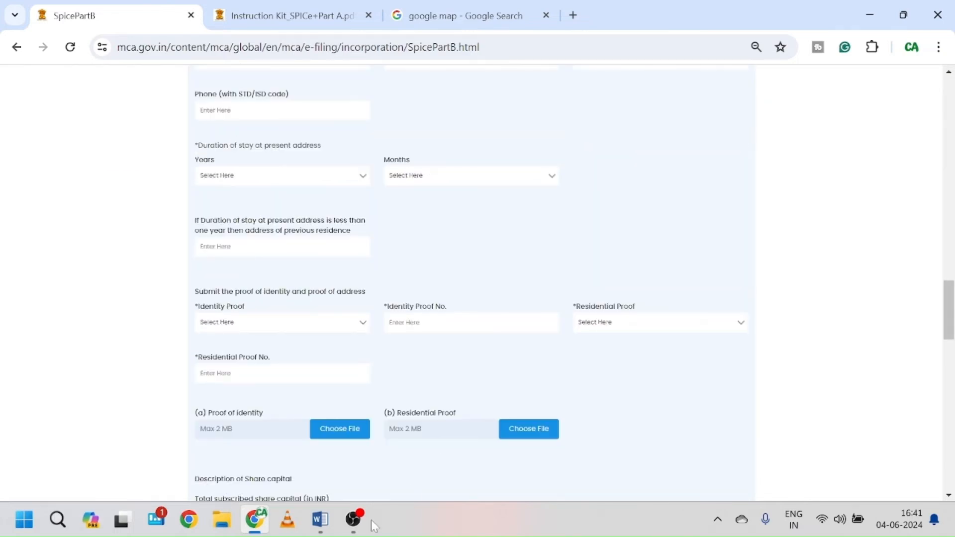
{"action": "left_click", "coordinate": [354, 520]}
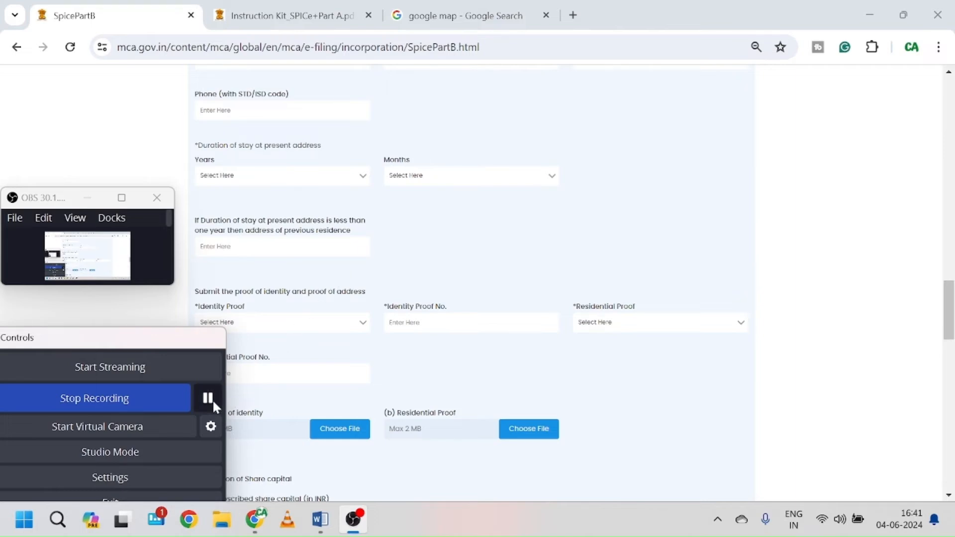
{"action": "left_click", "coordinate": [207, 398]}
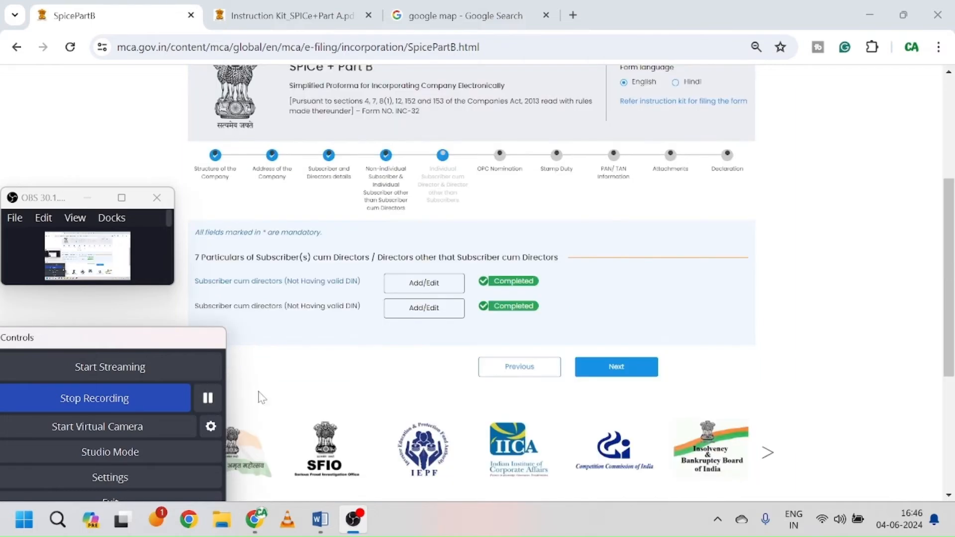
{"action": "left_click", "coordinate": [346, 384]}
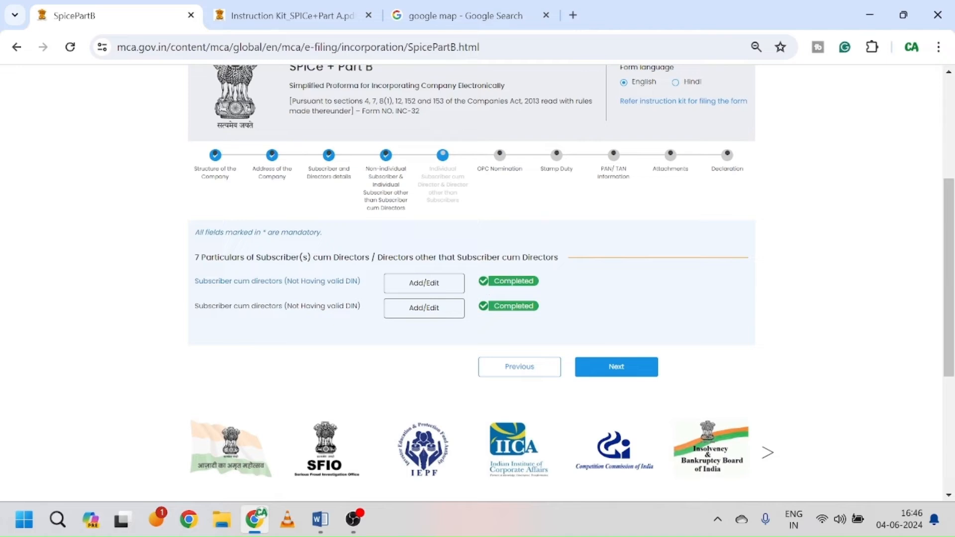
Step: Save the Delhi stamp duty details (10/200/1500) and confirm the data-saved message
{"action": "left_click", "coordinate": [633, 368]}
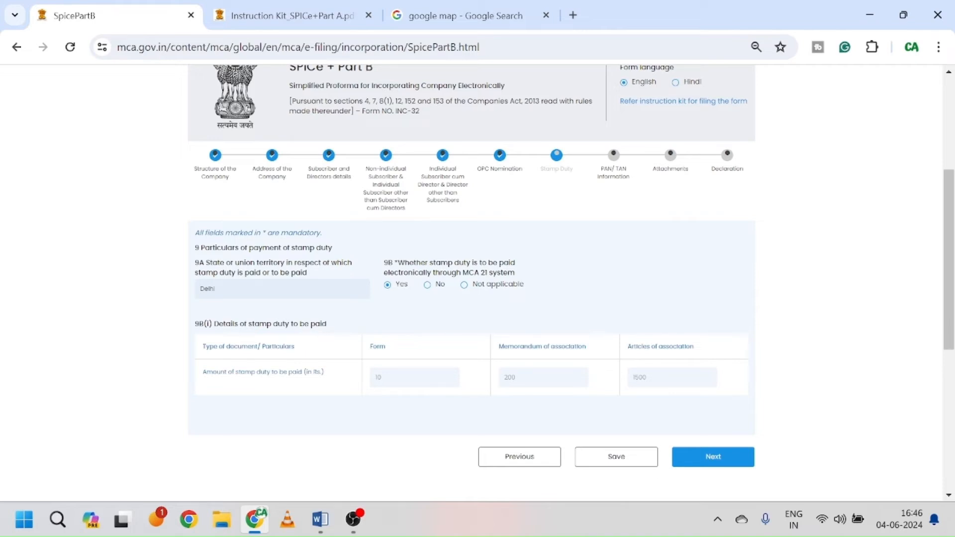
{"action": "scroll", "coordinate": [380, 334], "scroll_direction": "down", "scroll_amount": 2}
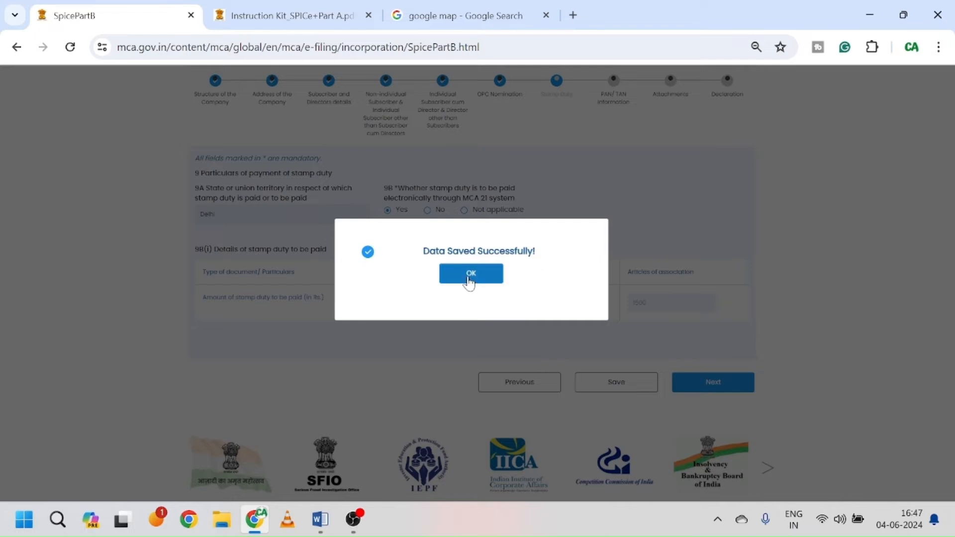
{"action": "left_click", "coordinate": [470, 273]}
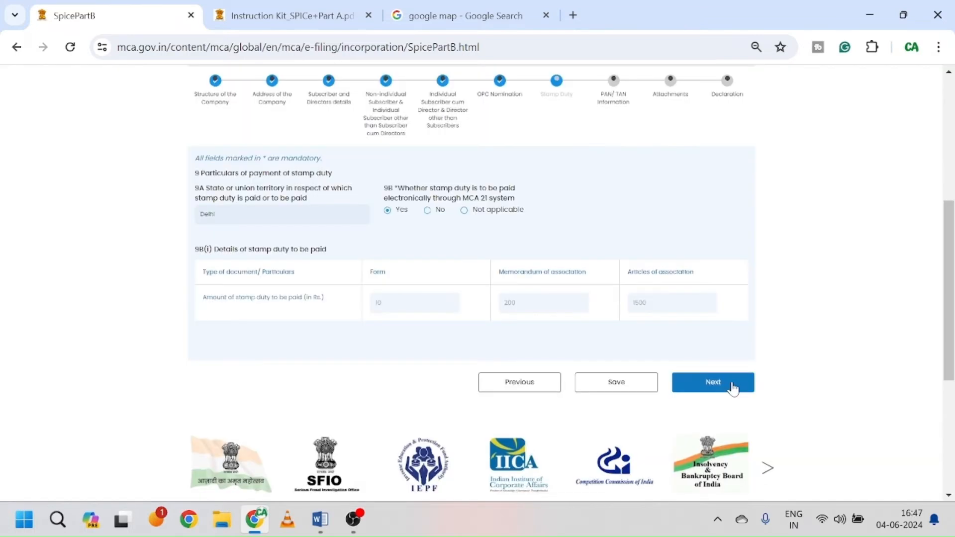
Step: Advance to the PAN/TAN Information step and review it before switching to the Google search tab
{"action": "left_click", "coordinate": [733, 387]}
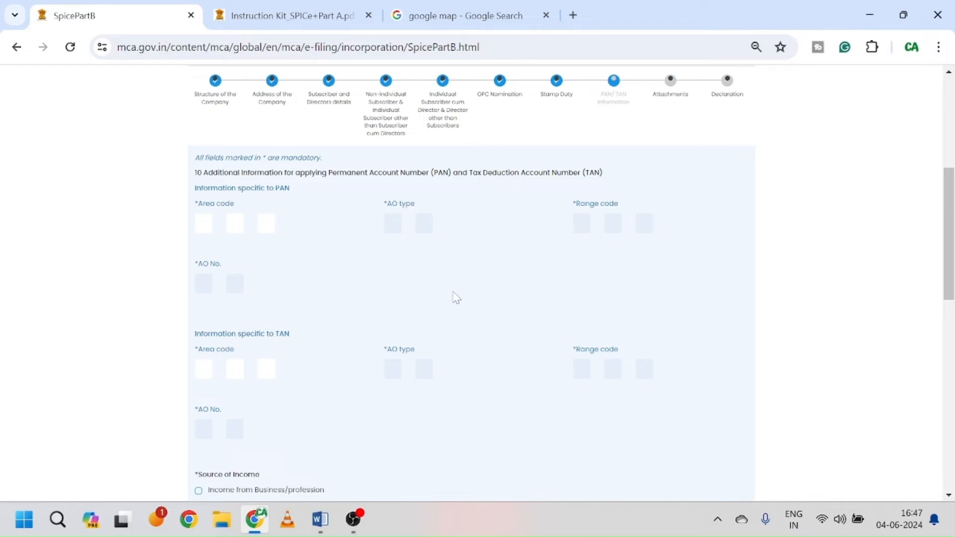
{"action": "scroll", "coordinate": [456, 297], "scroll_direction": "down", "scroll_amount": 4}
{"action": "scroll", "coordinate": [456, 297], "scroll_direction": "down", "scroll_amount": 4}
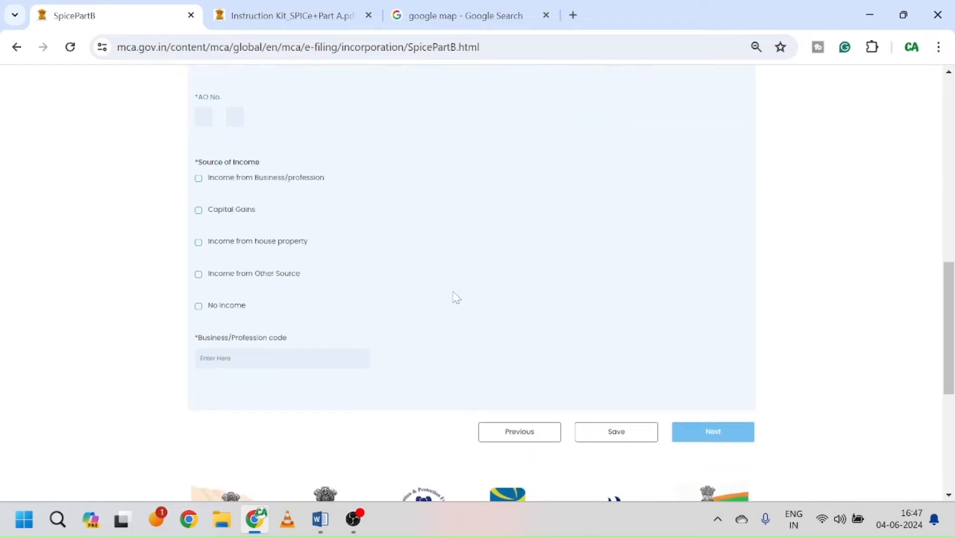
{"action": "scroll", "coordinate": [455, 298], "scroll_direction": "up", "scroll_amount": 5}
{"action": "scroll", "coordinate": [456, 297], "scroll_direction": "up", "scroll_amount": 5}
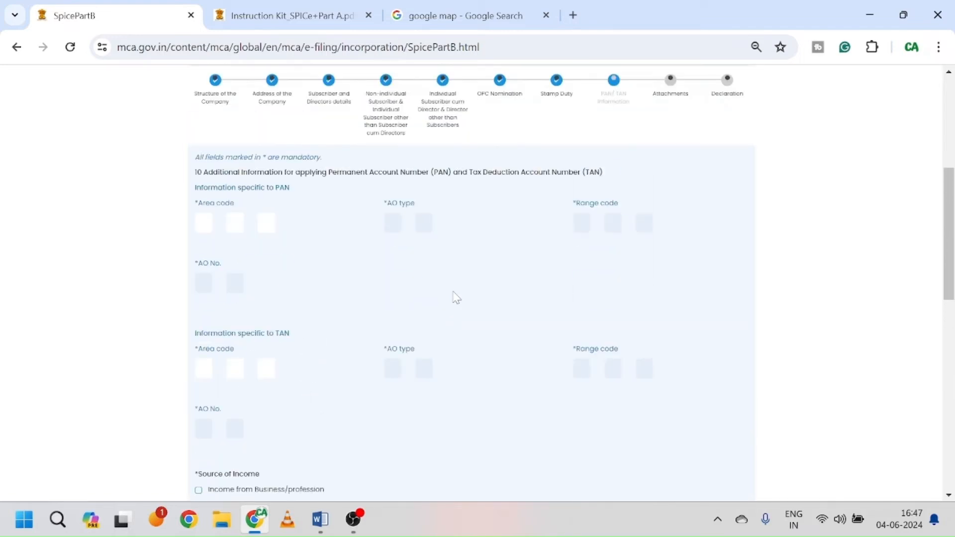
{"action": "left_click", "coordinate": [479, 6]}
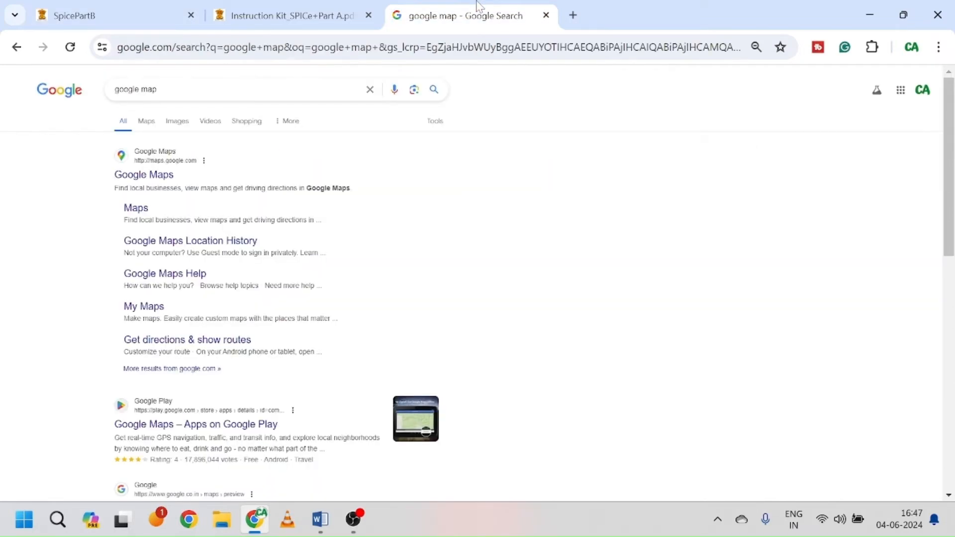
Step: Search Google for 'pan ao code', open the NSDL TIN result, and return to the form
{"action": "double_click", "coordinate": [149, 89]}
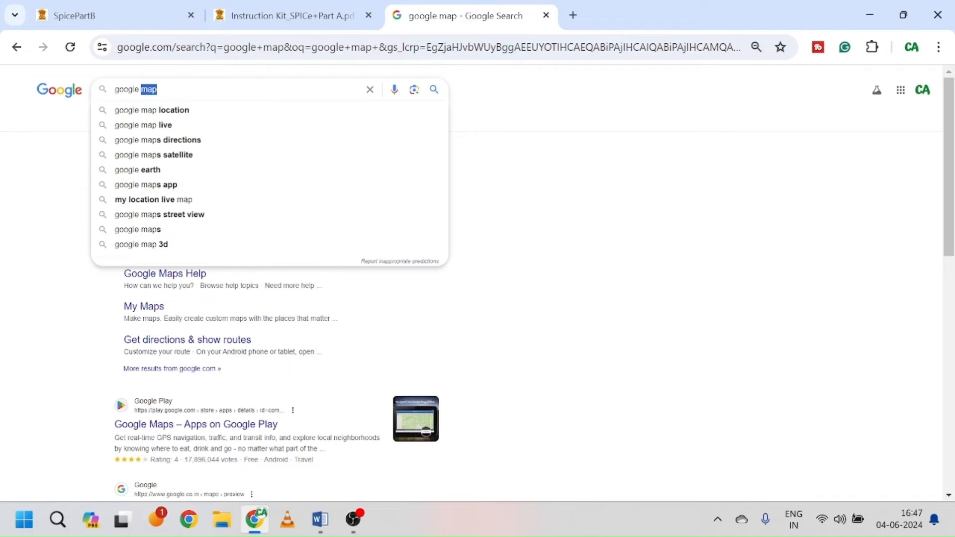
{"action": "triple_click", "coordinate": [149, 89]}
{"action": "left_click", "coordinate": [149, 89]}
{"action": "triple_click", "coordinate": [149, 89]}
{"action": "type", "text": "t"}
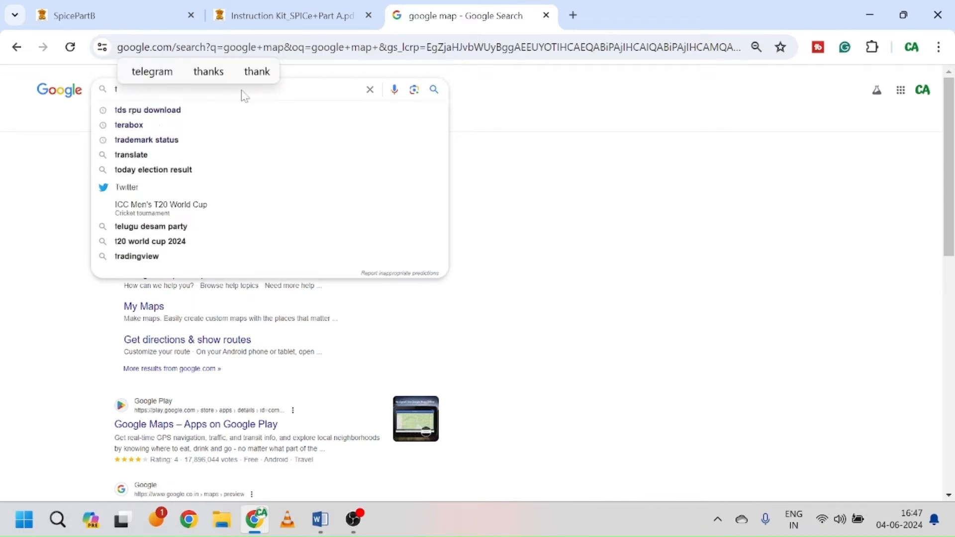
{"action": "key", "text": "BackSpace"}
{"action": "type", "text": "pa"}
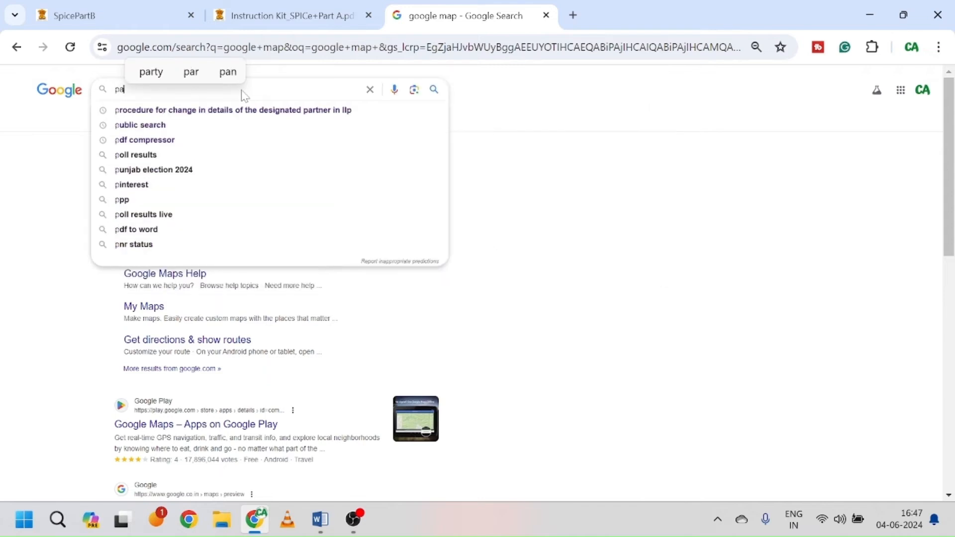
{"action": "type", "text": "n ao"}
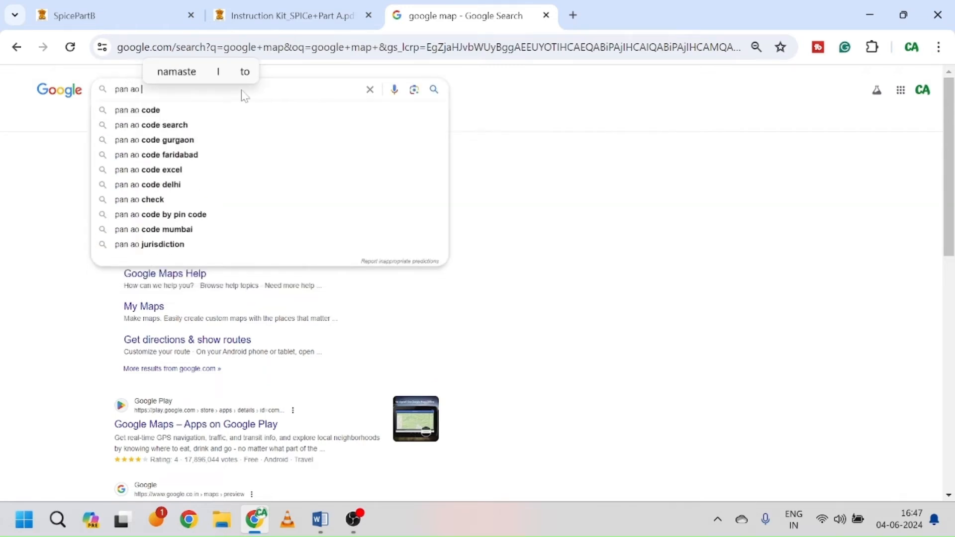
{"action": "left_click", "coordinate": [149, 111]}
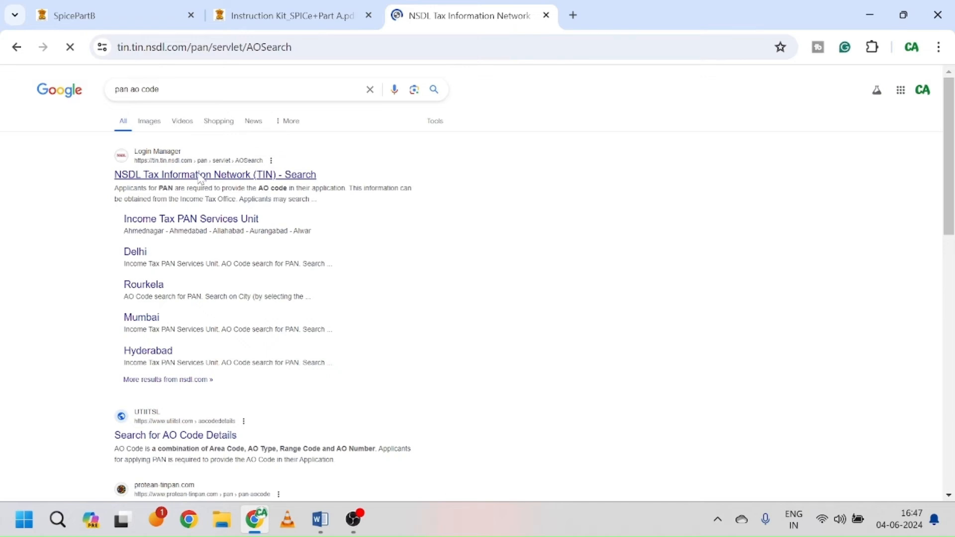
{"action": "left_click", "coordinate": [138, 25]}
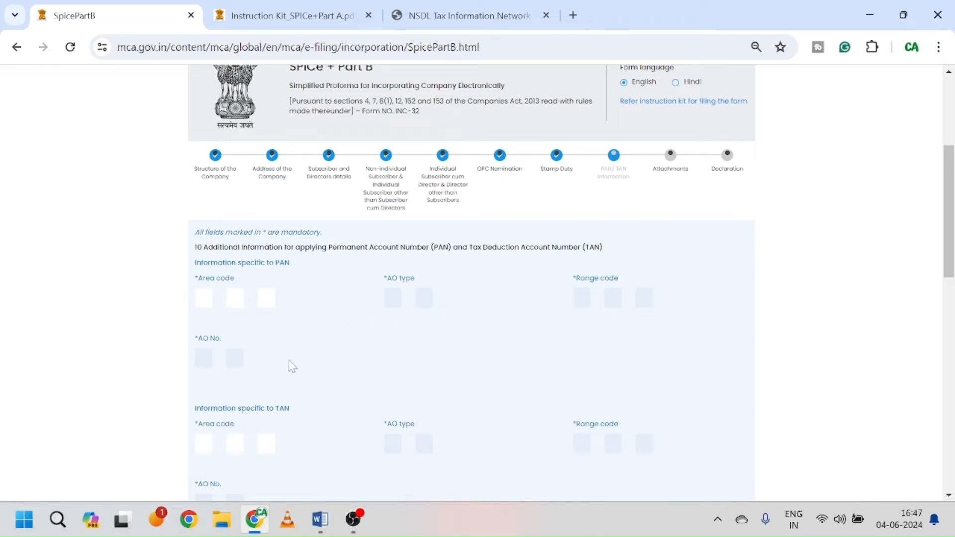
Step: Show the NSDL AO code records for DELHI under the letter D
{"action": "left_click", "coordinate": [443, 10]}
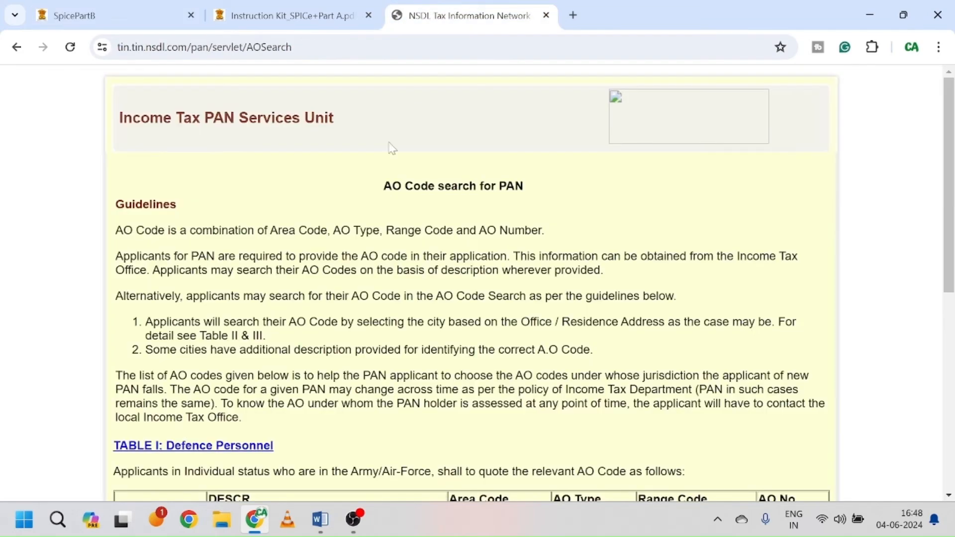
{"action": "scroll", "coordinate": [385, 205], "scroll_direction": "down", "scroll_amount": 5}
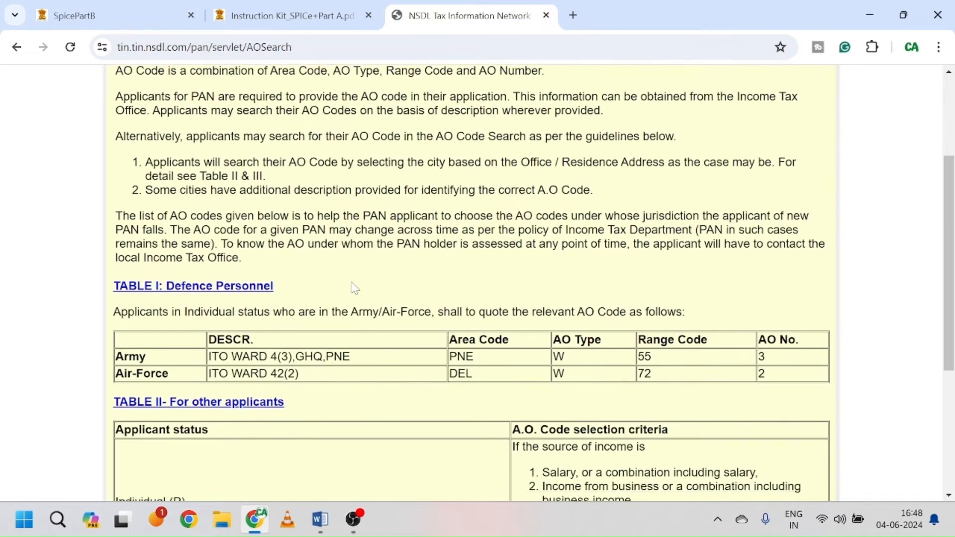
{"action": "scroll", "coordinate": [354, 287], "scroll_direction": "down", "scroll_amount": 4}
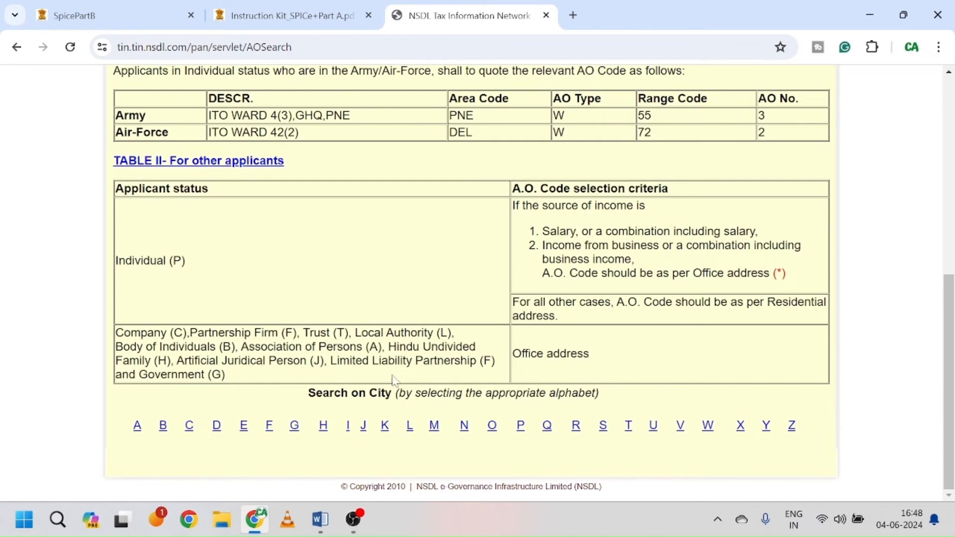
{"action": "left_click", "coordinate": [217, 428]}
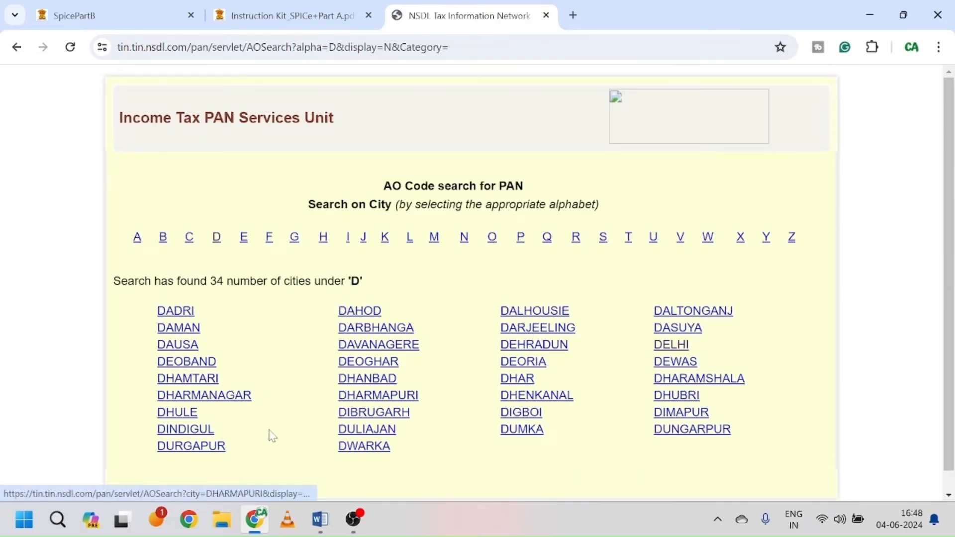
{"action": "left_click", "coordinate": [674, 348]}
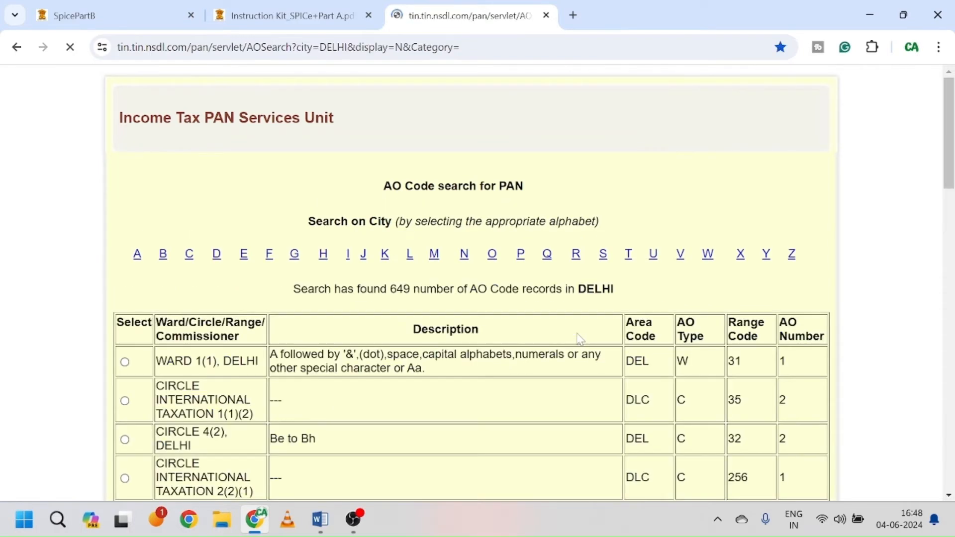
{"action": "scroll", "coordinate": [503, 341], "scroll_direction": "down", "scroll_amount": 2}
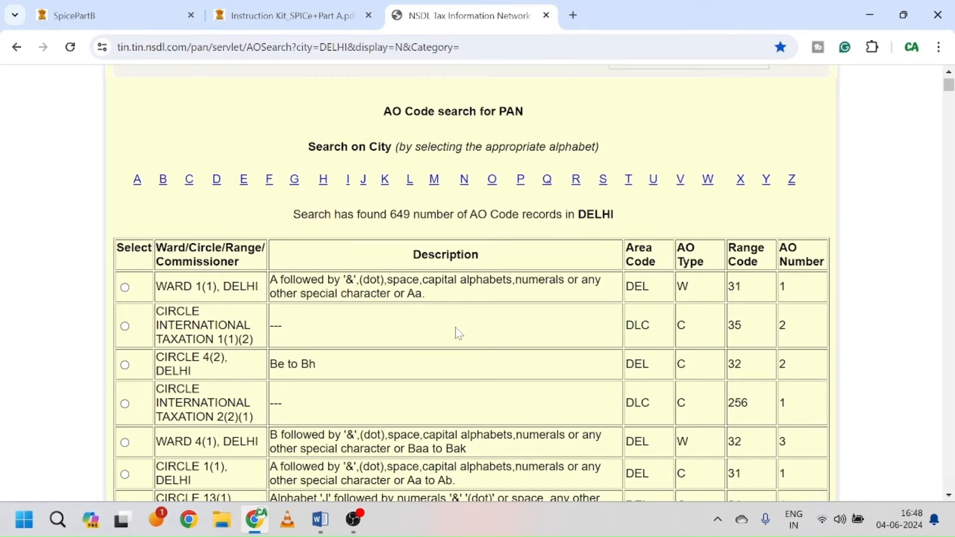
{"action": "scroll", "coordinate": [454, 333], "scroll_direction": "down", "scroll_amount": 3}
{"action": "scroll", "coordinate": [457, 334], "scroll_direction": "down", "scroll_amount": 3}
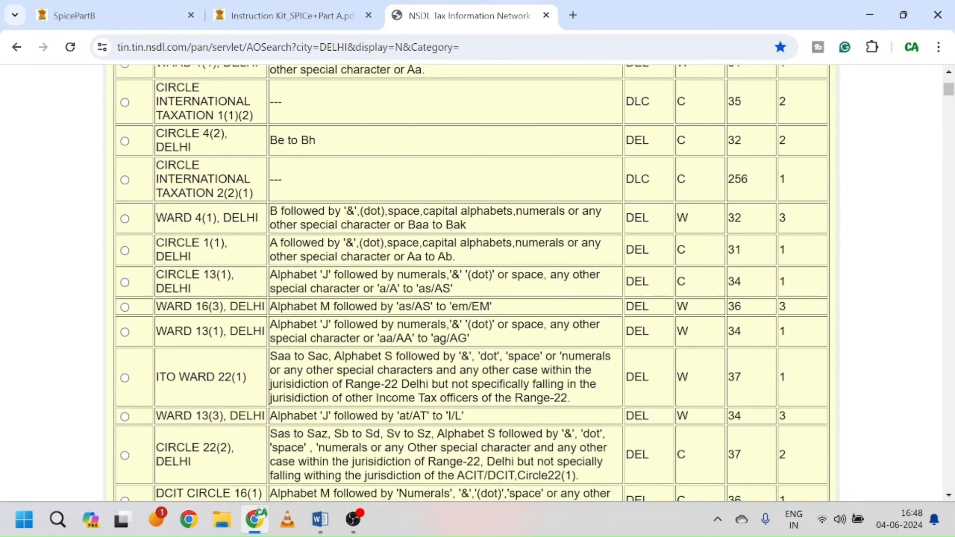
{"action": "scroll", "coordinate": [458, 334], "scroll_direction": "down", "scroll_amount": 3}
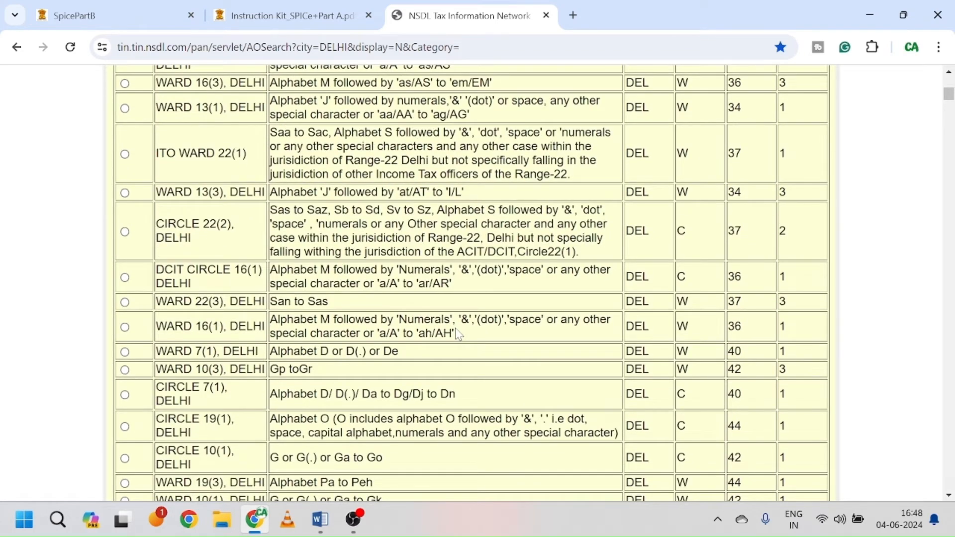
Step: Find 'preet' in the Delhi list, locating Preet Vihar Ward 59(3) (DEL, W, 259, 3)
{"action": "key", "text": "ctrl+f"}
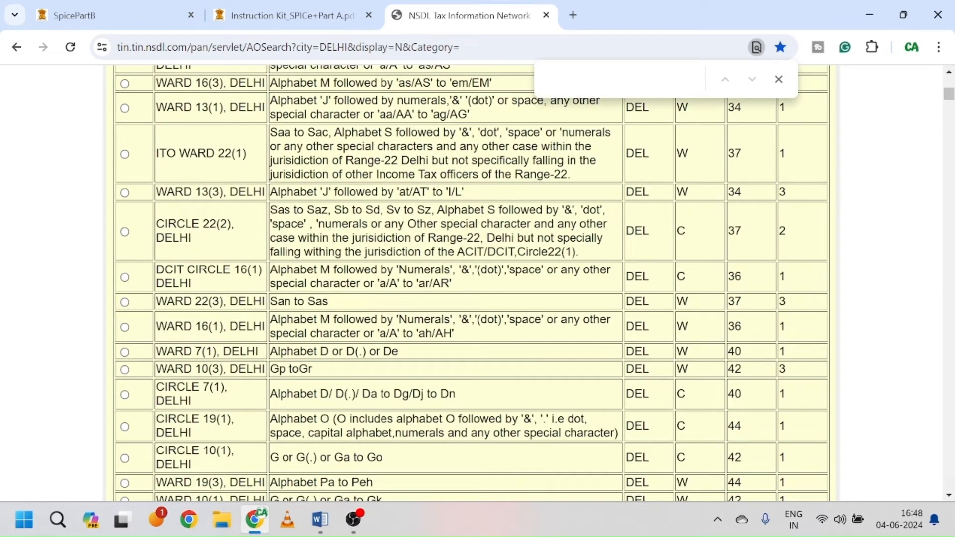
{"action": "scroll", "coordinate": [472, 282], "scroll_direction": "down", "scroll_amount": 5}
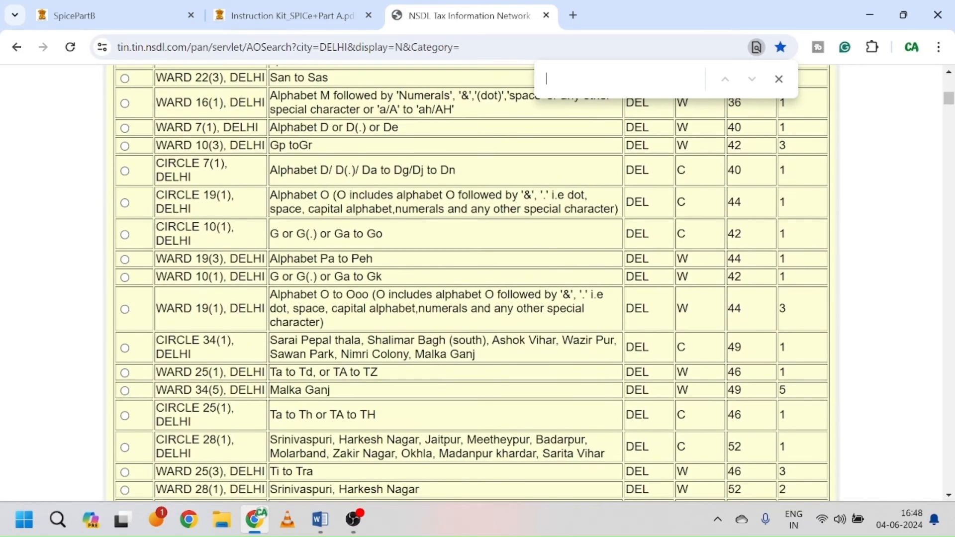
{"action": "scroll", "coordinate": [472, 283], "scroll_direction": "down", "scroll_amount": 5}
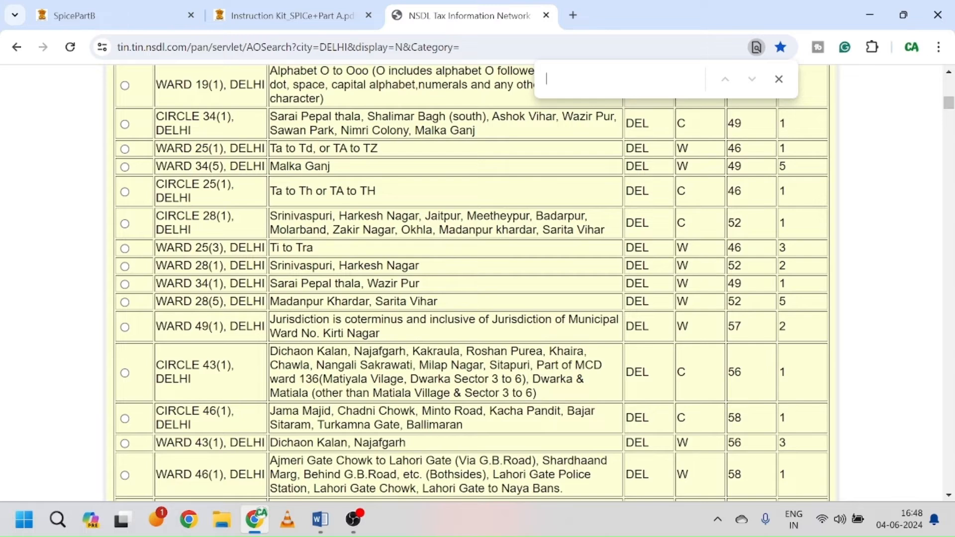
{"action": "type", "text": "reet"}
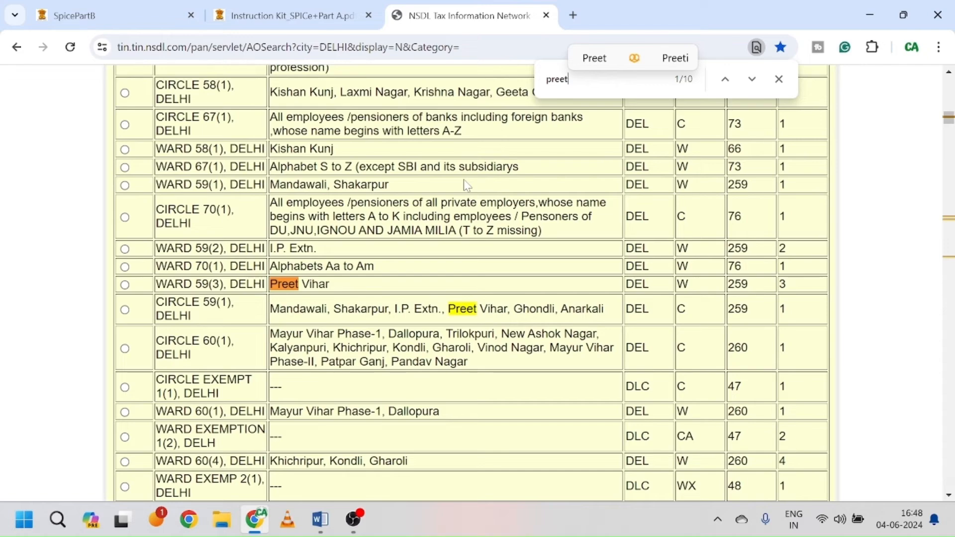
{"action": "scroll", "coordinate": [467, 185], "scroll_direction": "up", "scroll_amount": 1}
{"action": "scroll", "coordinate": [467, 185], "scroll_direction": "down", "scroll_amount": 1}
{"action": "scroll", "coordinate": [467, 185], "scroll_direction": "up", "scroll_amount": 1}
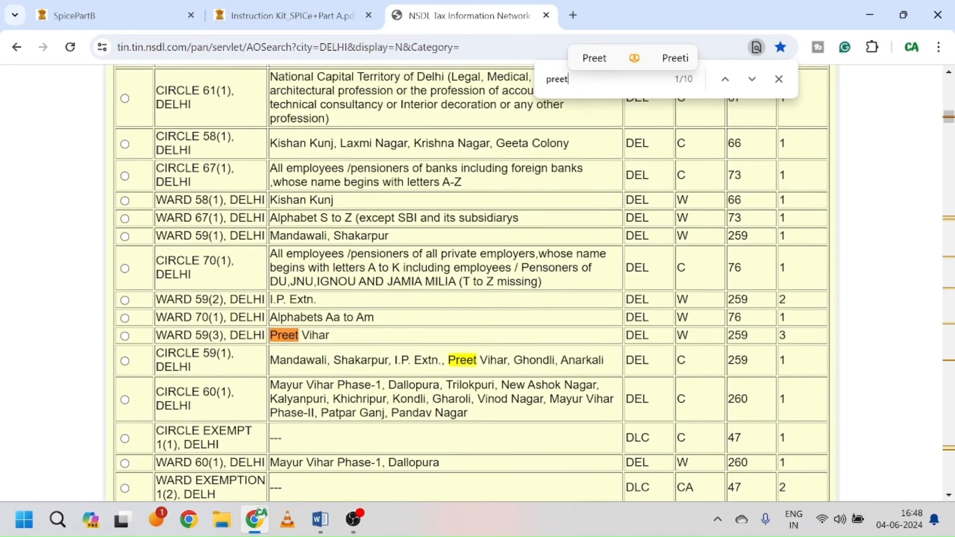
{"action": "scroll", "coordinate": [466, 282], "scroll_direction": "up", "scroll_amount": 3}
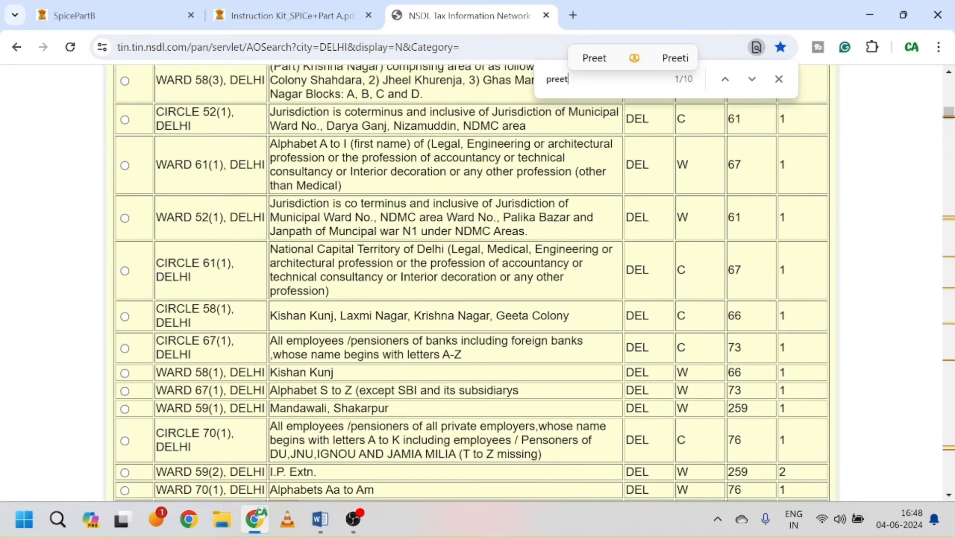
{"action": "scroll", "coordinate": [467, 283], "scroll_direction": "down", "scroll_amount": 3}
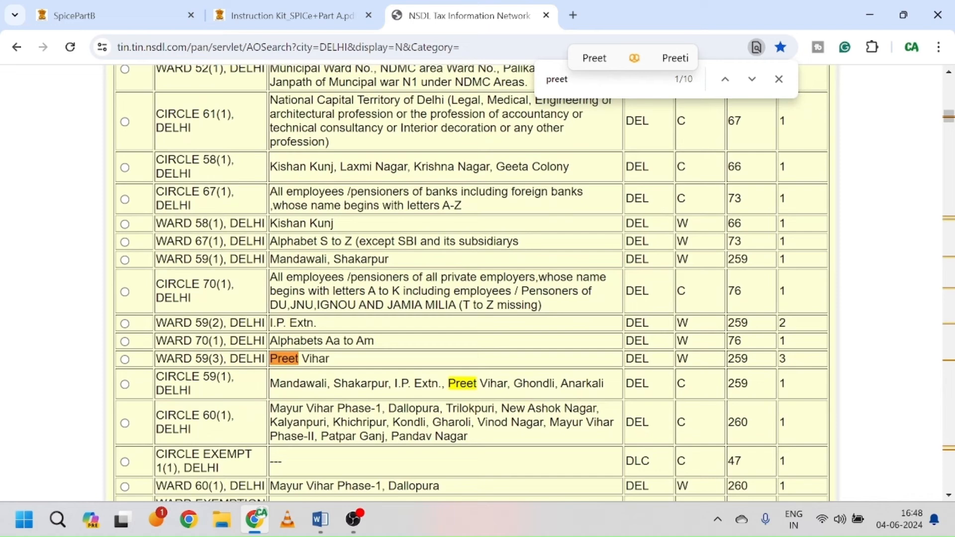
{"action": "scroll", "coordinate": [467, 282], "scroll_direction": "up", "scroll_amount": 1}
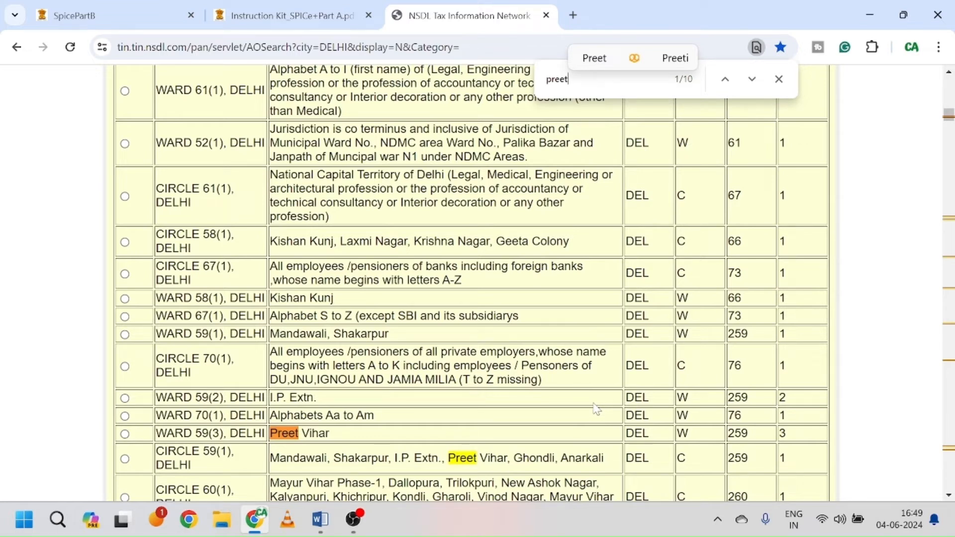
{"action": "left_click", "coordinate": [328, 15]}
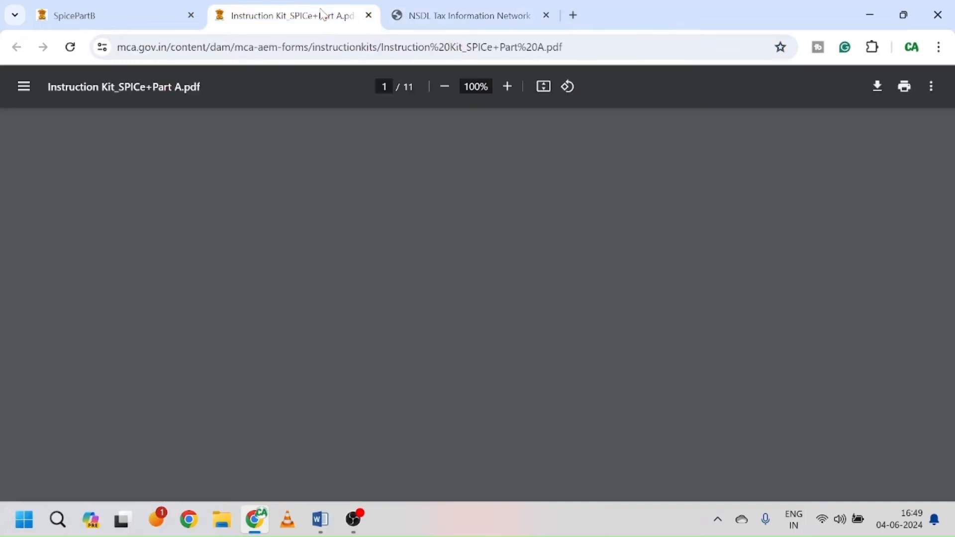
{"action": "left_click", "coordinate": [167, 15]}
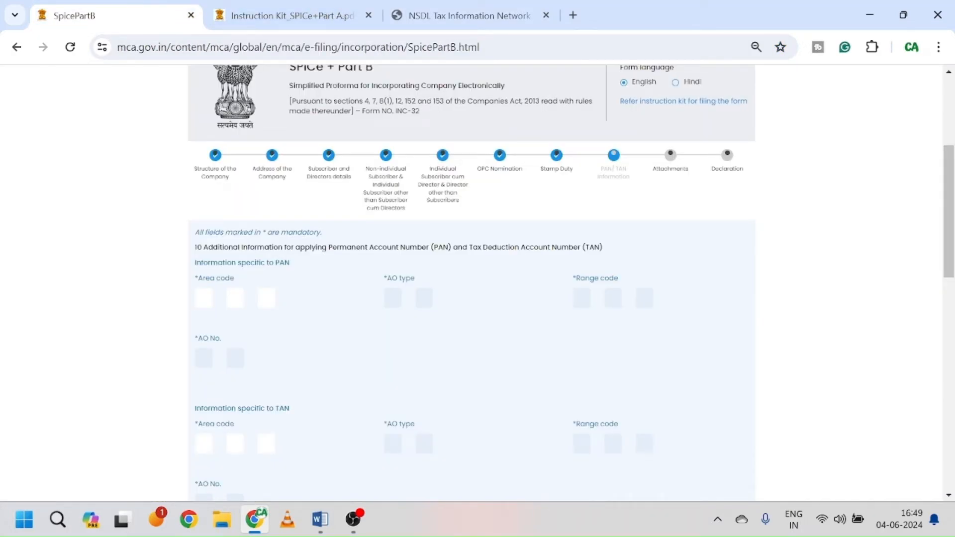
Step: Enter DEL as the PAN area code after checking the NSDL AO code list
{"action": "left_click", "coordinate": [485, 24]}
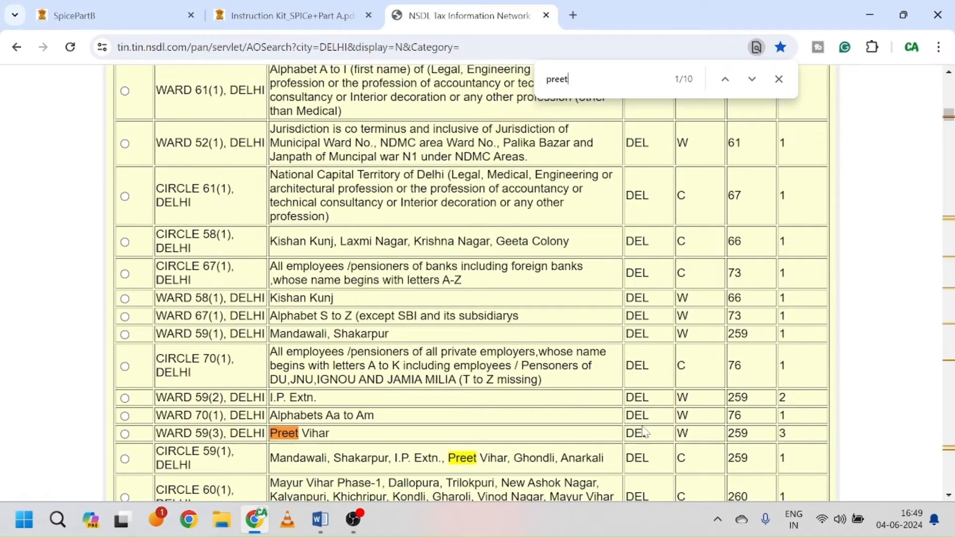
{"action": "left_click", "coordinate": [149, 20]}
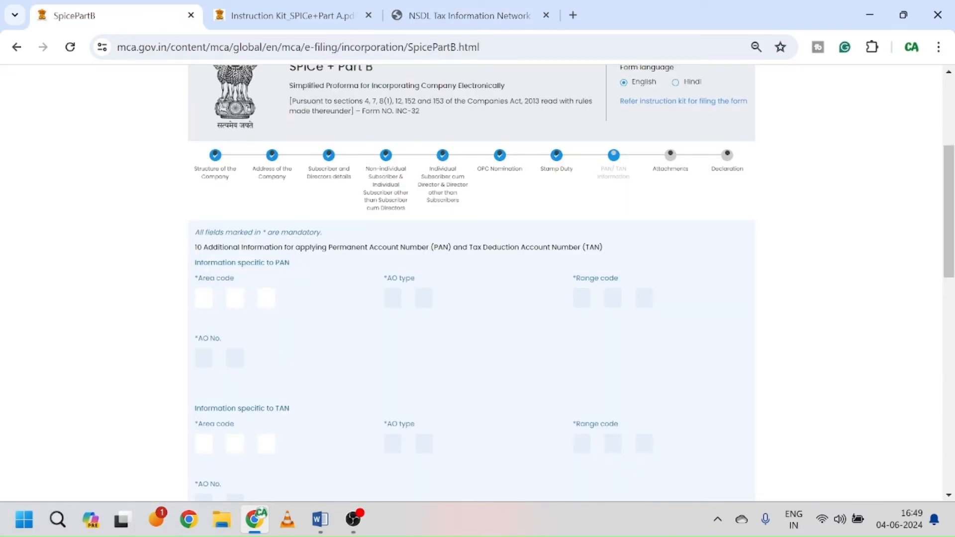
{"action": "type", "text": "D"}
{"action": "key", "text": "Tab"}
{"action": "type", "text": "E"}
{"action": "type", "text": "L"}
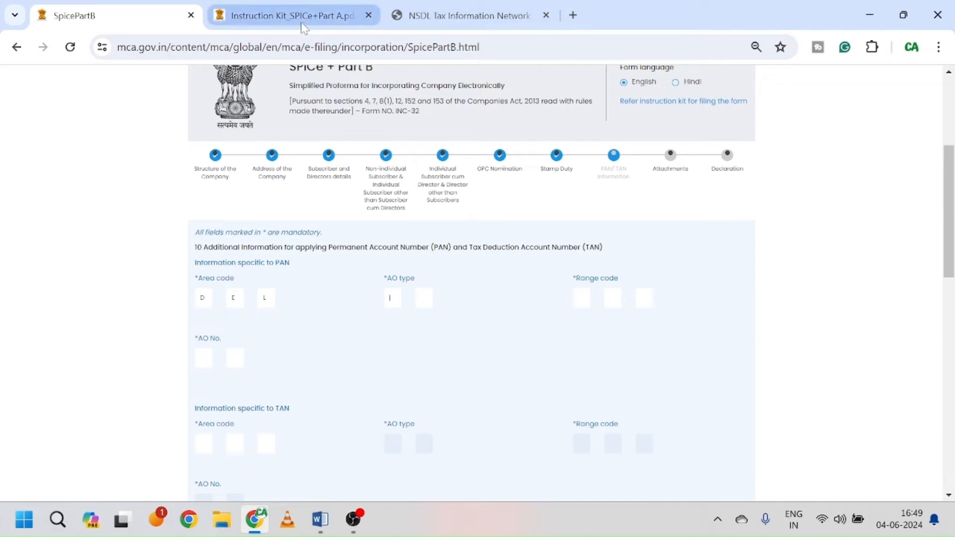
Step: Enter PAN AO type C, range code 66 and AO number 1, cross-checking the NSDL list
{"action": "left_click", "coordinate": [458, 24]}
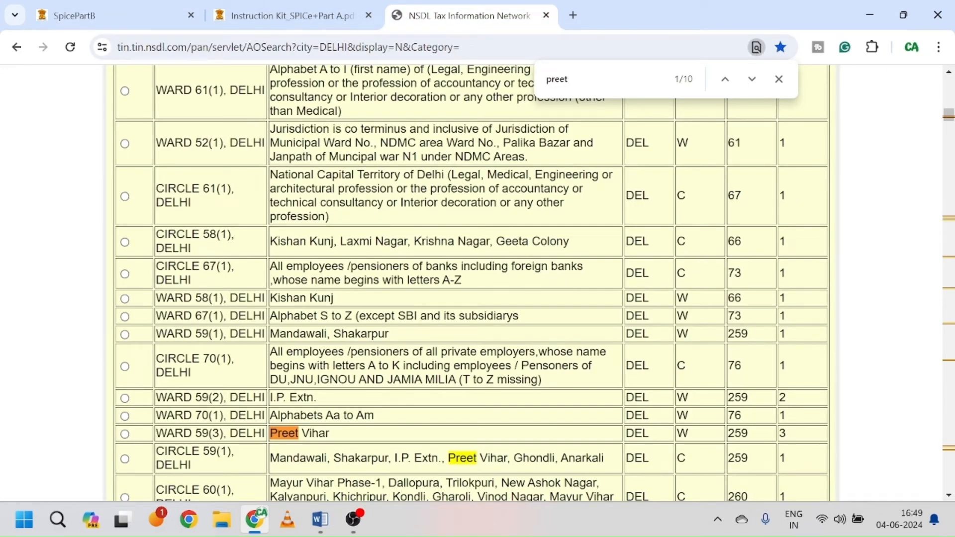
{"action": "left_click", "coordinate": [142, 25]}
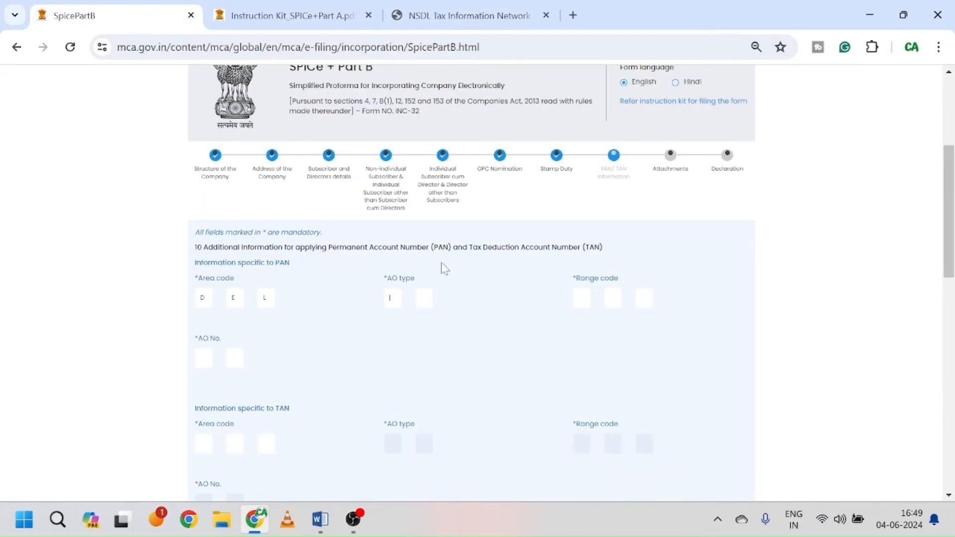
{"action": "key", "text": "Tab"}
{"action": "key", "text": "Tab"}
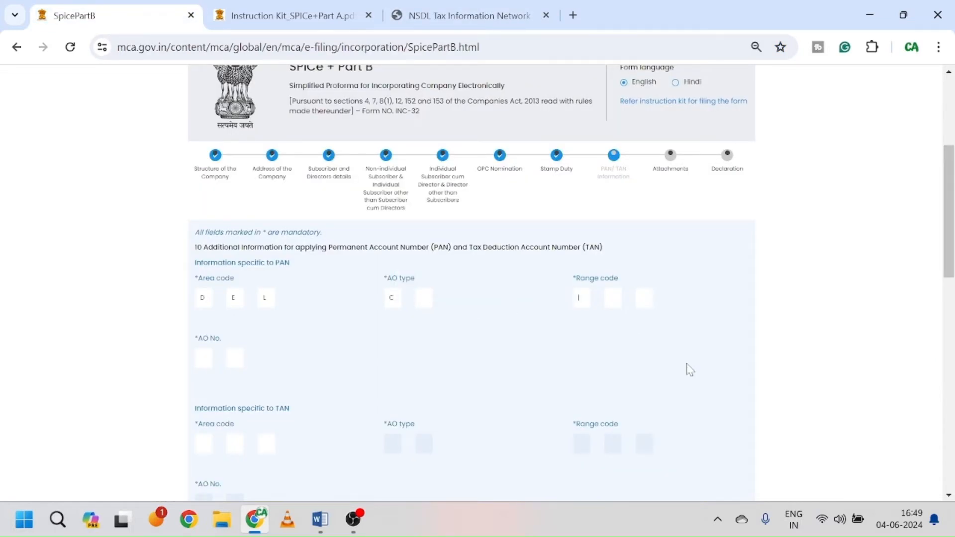
{"action": "left_click", "coordinate": [434, 16]}
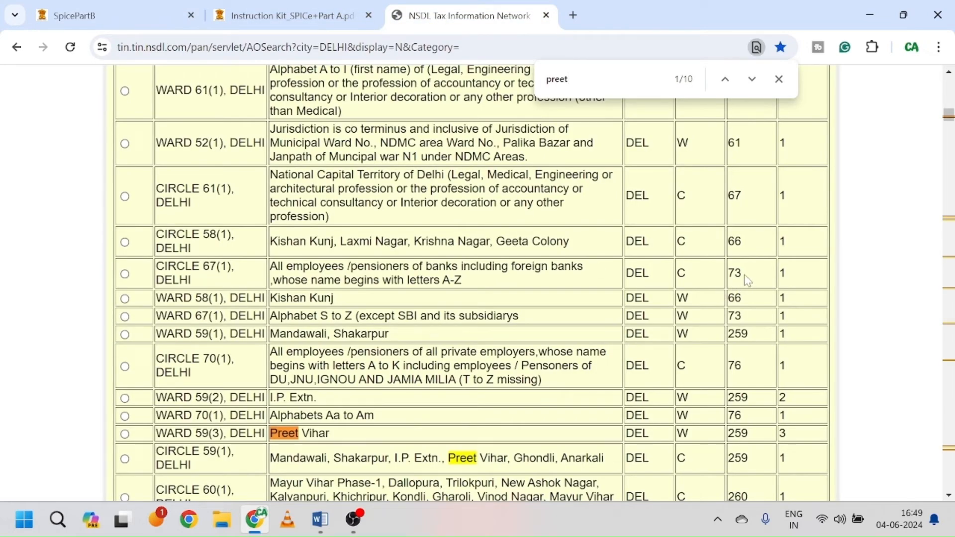
{"action": "left_click", "coordinate": [127, 13]}
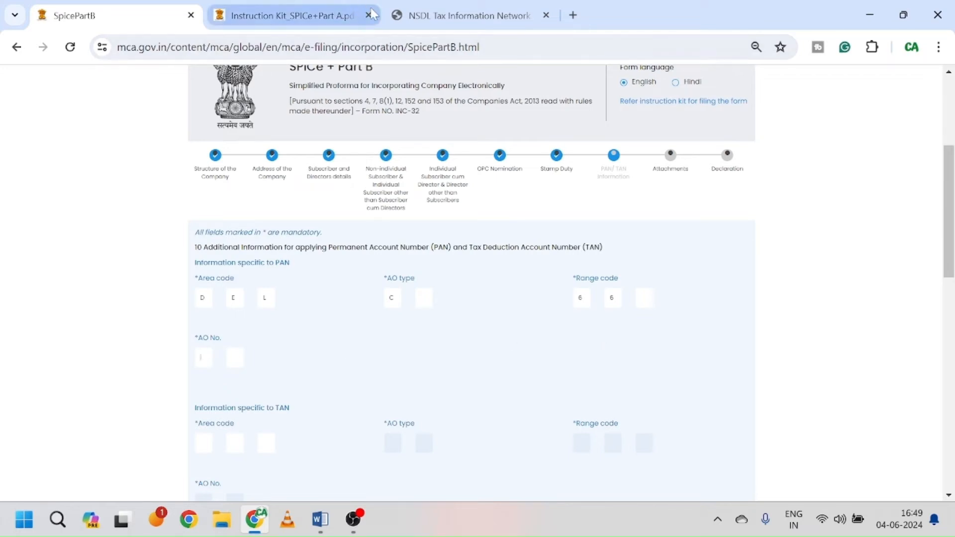
{"action": "left_click", "coordinate": [455, 15]}
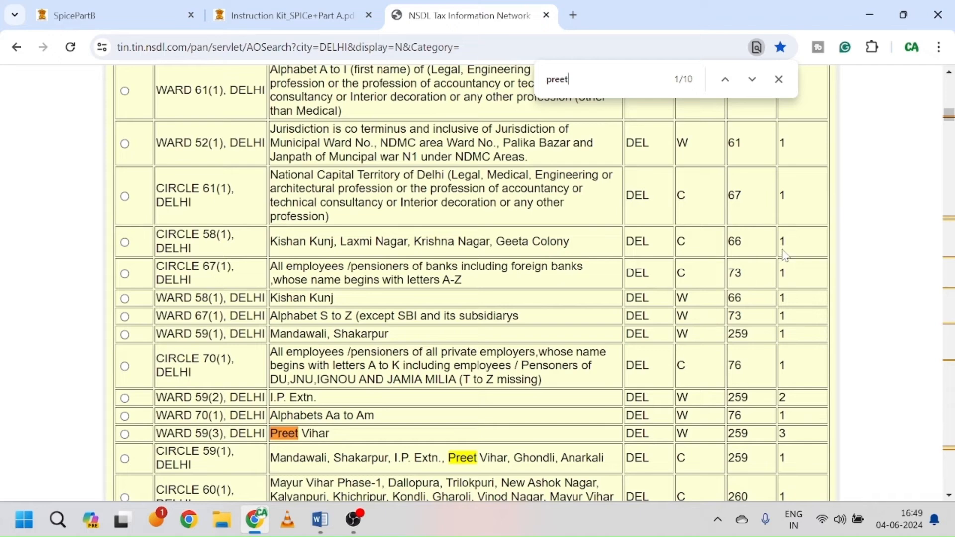
{"action": "left_click", "coordinate": [88, 16]}
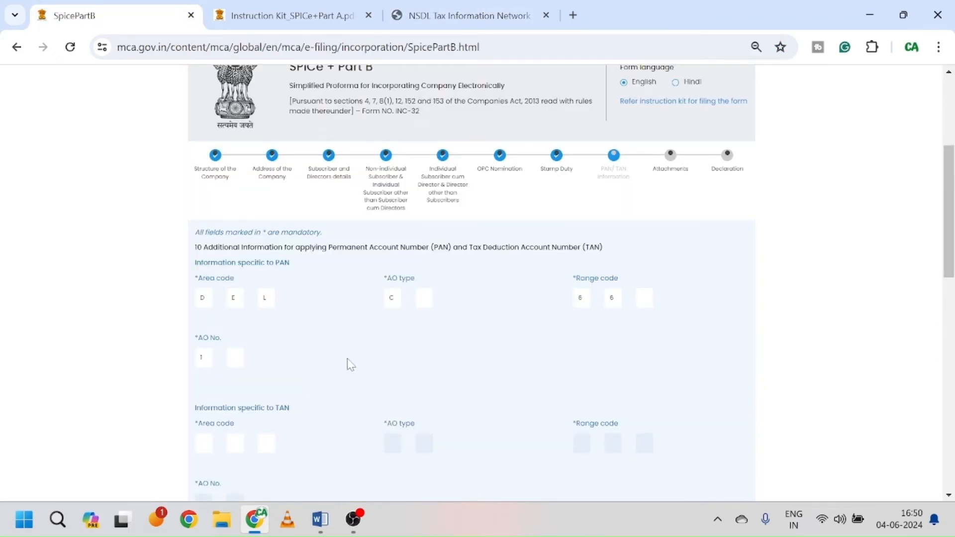
{"action": "scroll", "coordinate": [351, 366], "scroll_direction": "down", "scroll_amount": 3}
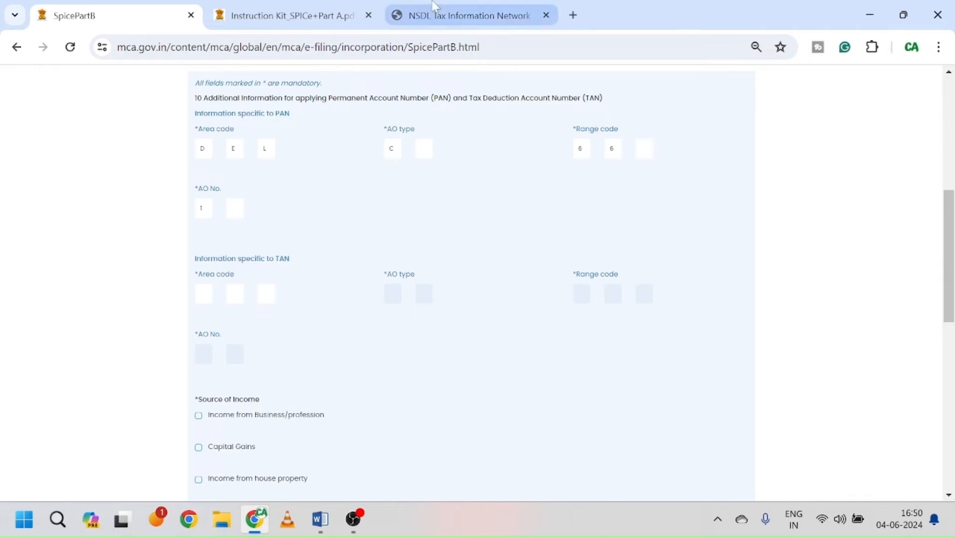
Step: Search 'tan ao code' in a new tab and open the NSDL TAN AO code search
{"action": "left_click", "coordinate": [572, 15]}
{"action": "type", "text": "tan"}
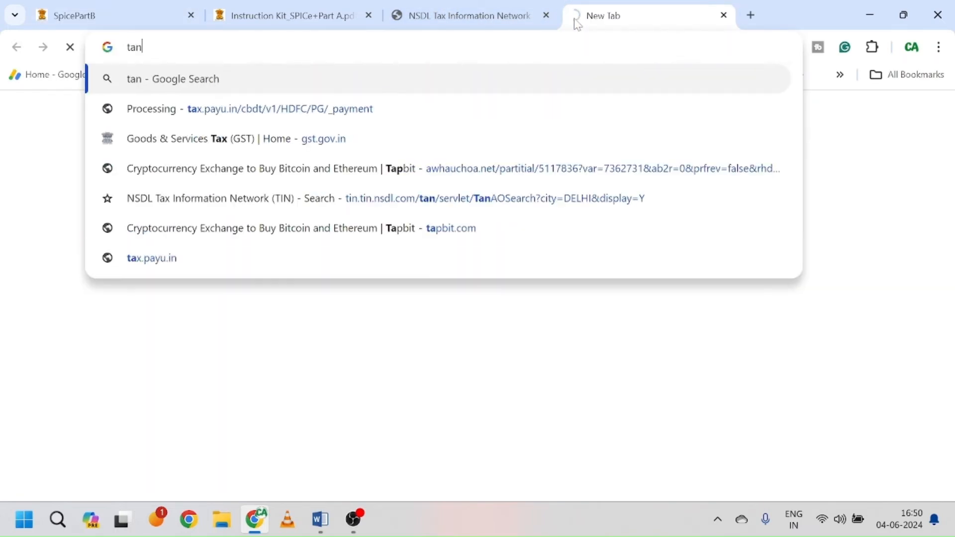
{"action": "key", "text": "Down"}
{"action": "key", "text": "Return"}
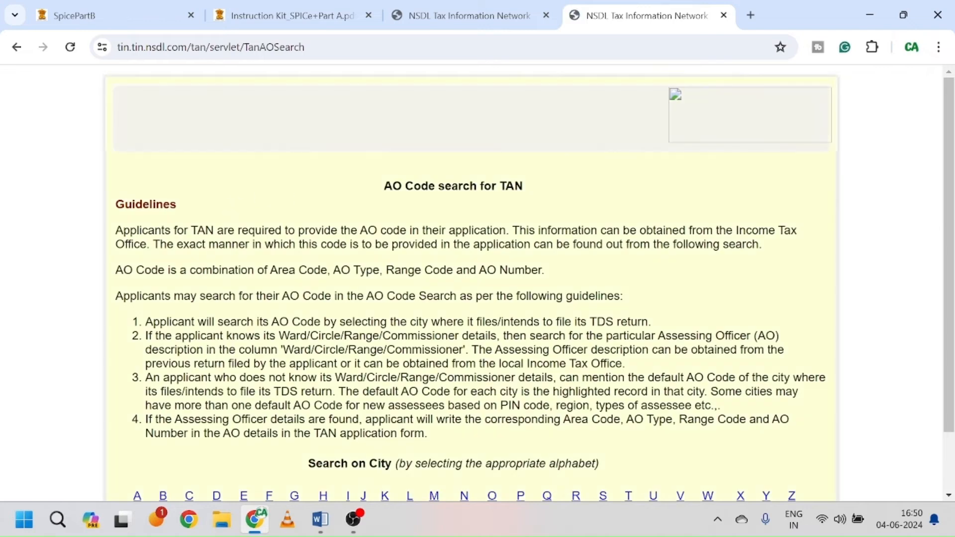
{"action": "scroll", "coordinate": [423, 405], "scroll_direction": "down", "scroll_amount": 3}
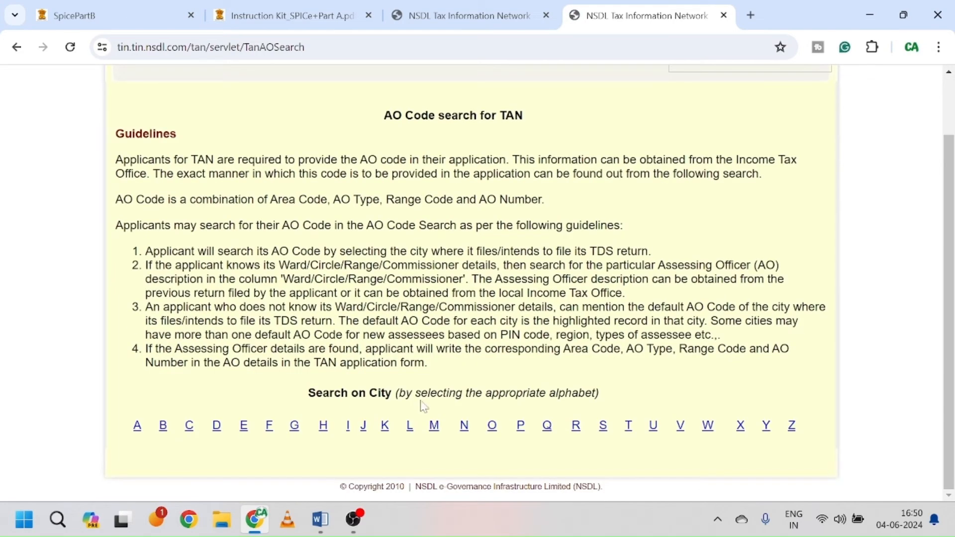
Step: List DELHI's TAN AO codes and select WARD 75(2) (DEL, W, 80, 2)
{"action": "left_click", "coordinate": [217, 429]}
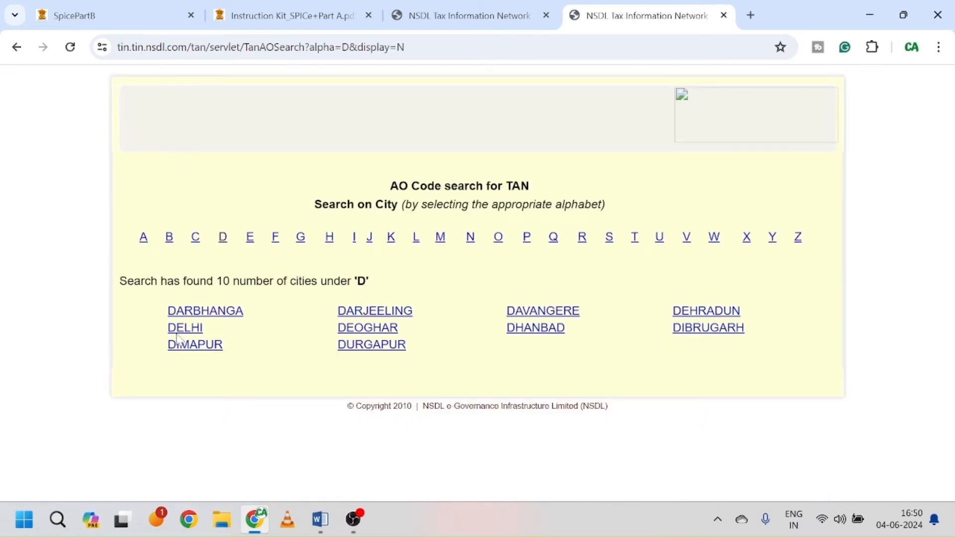
{"action": "left_click", "coordinate": [185, 329]}
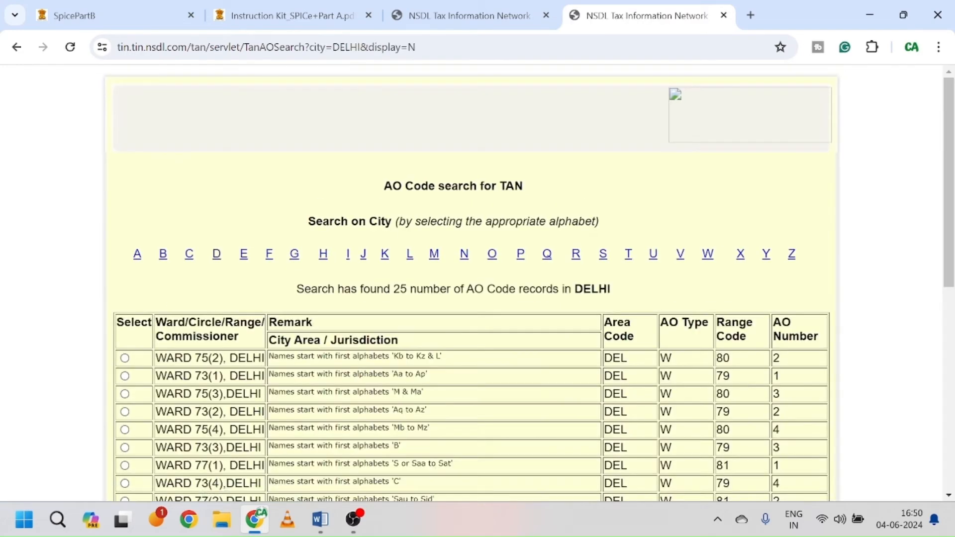
{"action": "scroll", "coordinate": [455, 331], "scroll_direction": "down", "scroll_amount": 3}
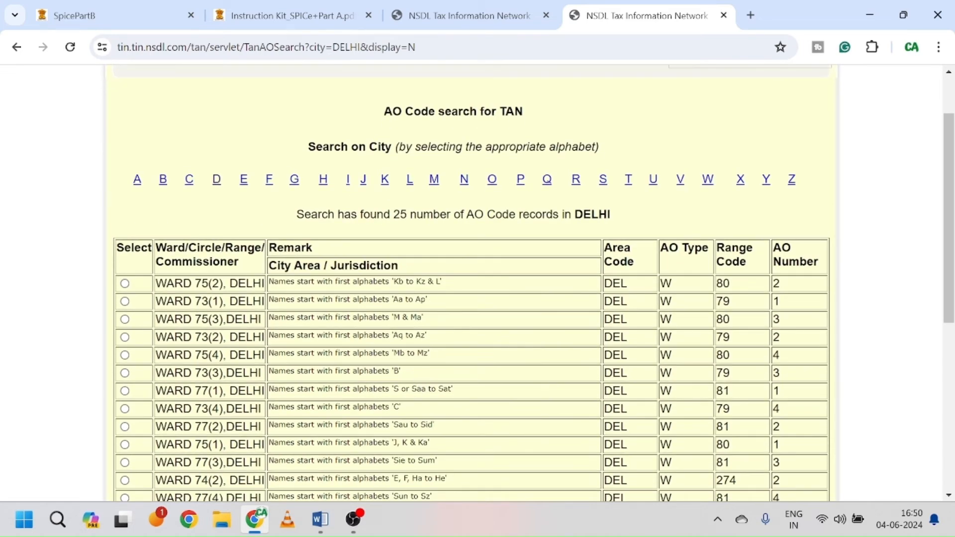
{"action": "scroll", "coordinate": [430, 398], "scroll_direction": "down", "scroll_amount": 3}
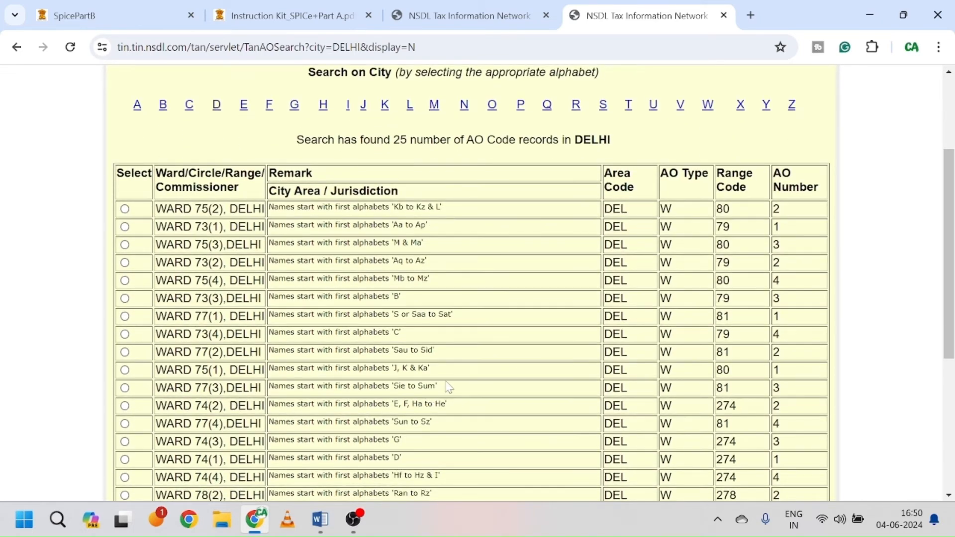
{"action": "scroll", "coordinate": [453, 387], "scroll_direction": "down", "scroll_amount": 3}
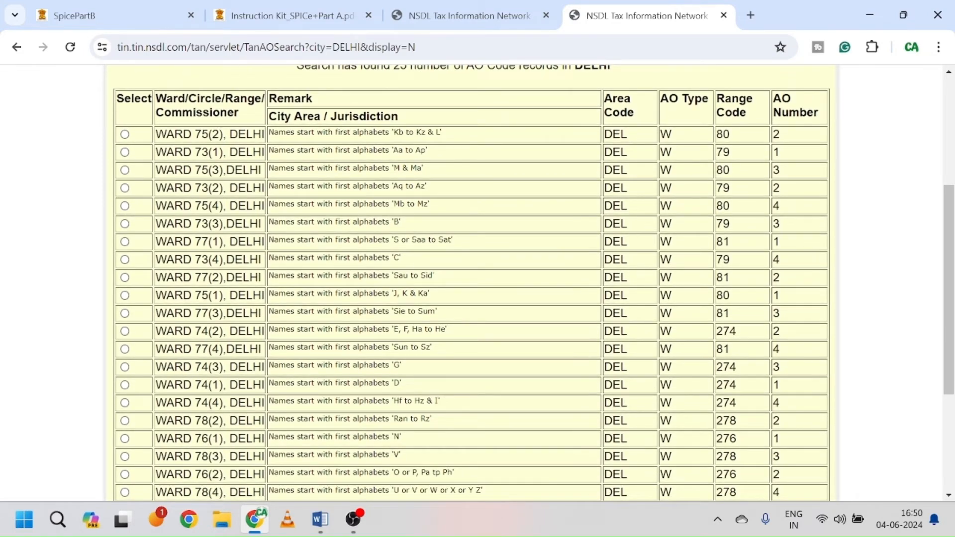
{"action": "scroll", "coordinate": [472, 283], "scroll_direction": "down", "scroll_amount": 3}
{"action": "scroll", "coordinate": [473, 283], "scroll_direction": "up", "scroll_amount": 3}
{"action": "left_click", "coordinate": [124, 135]}
Step: Fill the TAN fields with area code DEL, AO type W, range code 80 and AO number 2
{"action": "left_click", "coordinate": [113, 18]}
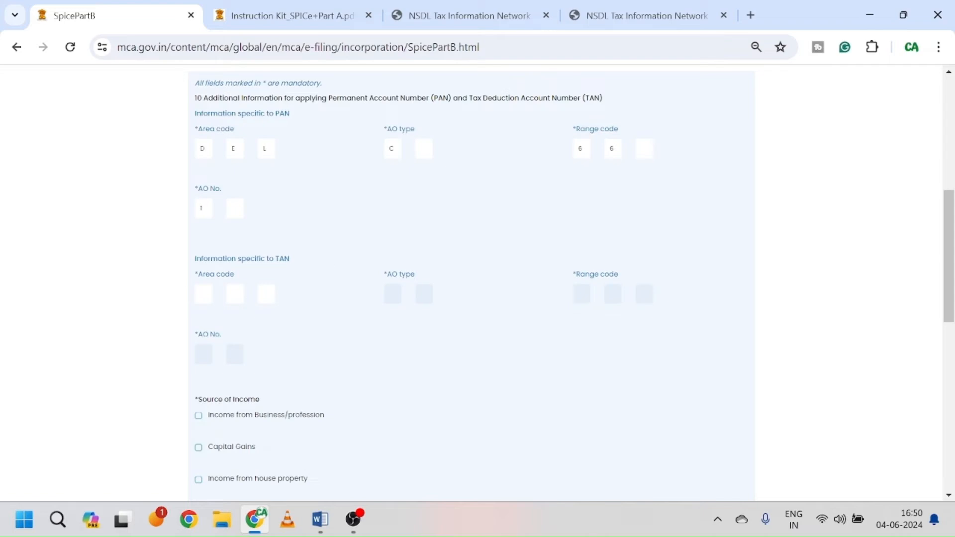
{"action": "type", "text": "DEL"}
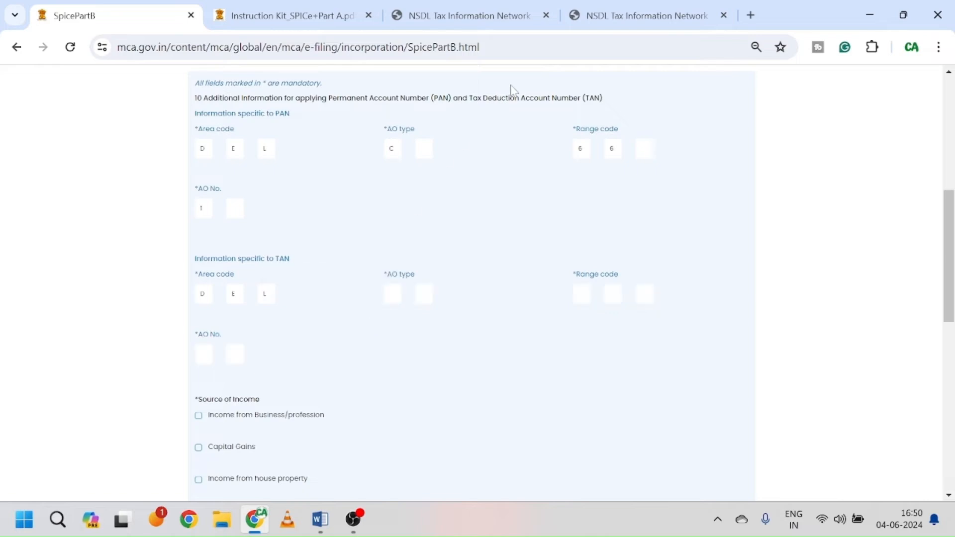
{"action": "left_click", "coordinate": [658, 7]}
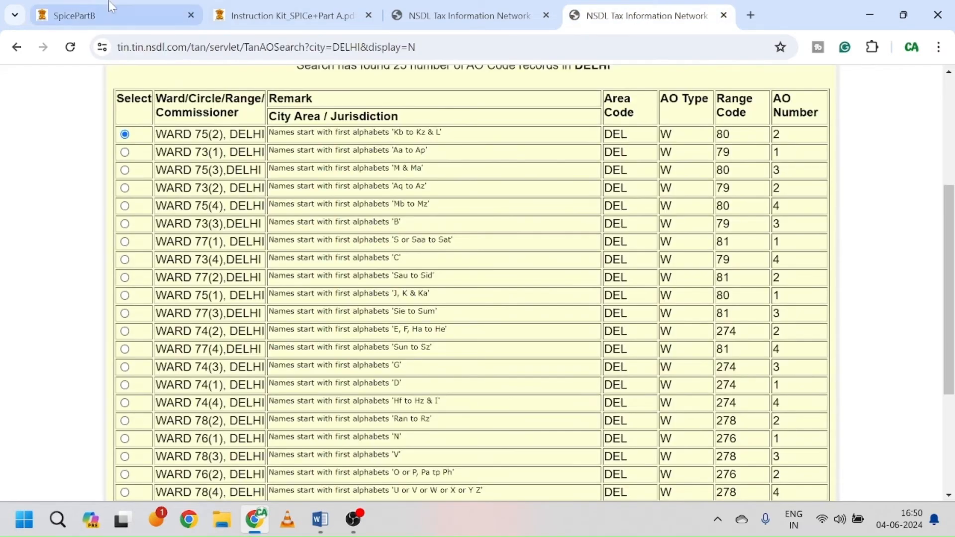
{"action": "left_click", "coordinate": [102, 15]}
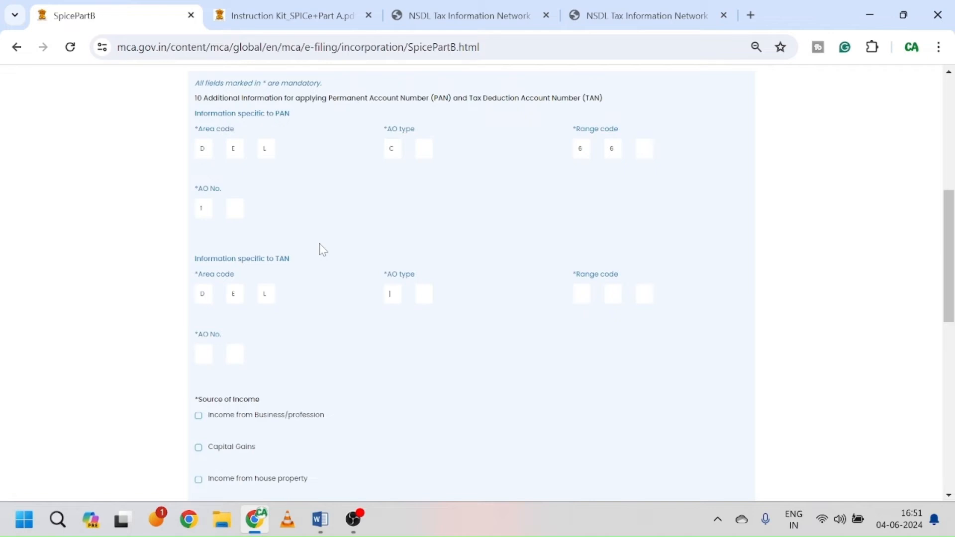
{"action": "type", "text": "W"}
{"action": "key", "text": "Tab"}
{"action": "type", "text": "8"}
{"action": "type", "text": "0"}
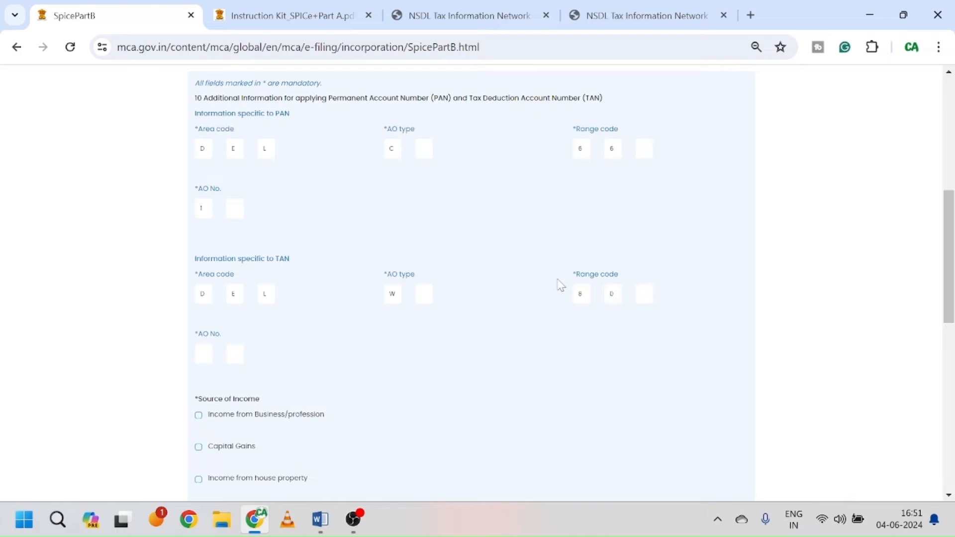
{"action": "left_click", "coordinate": [662, 20]}
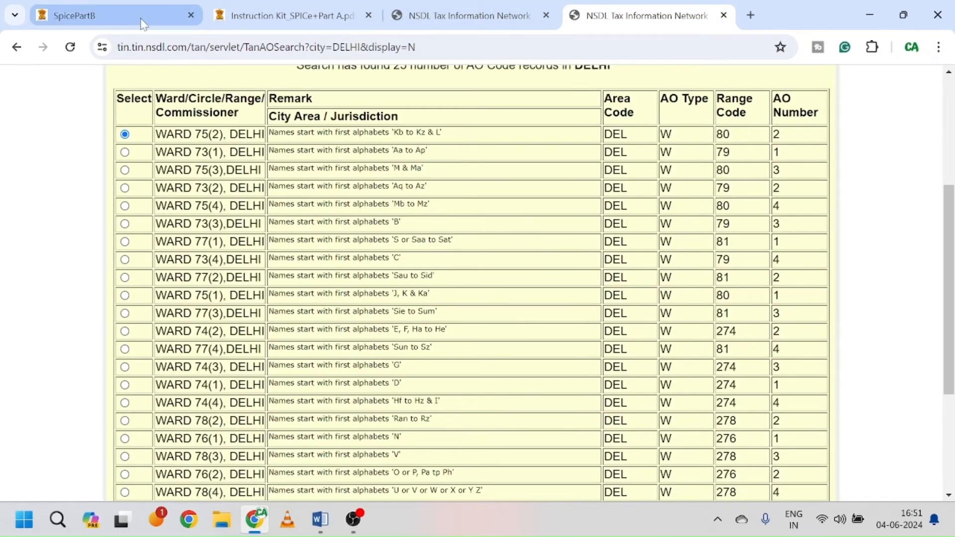
{"action": "left_click", "coordinate": [120, 20]}
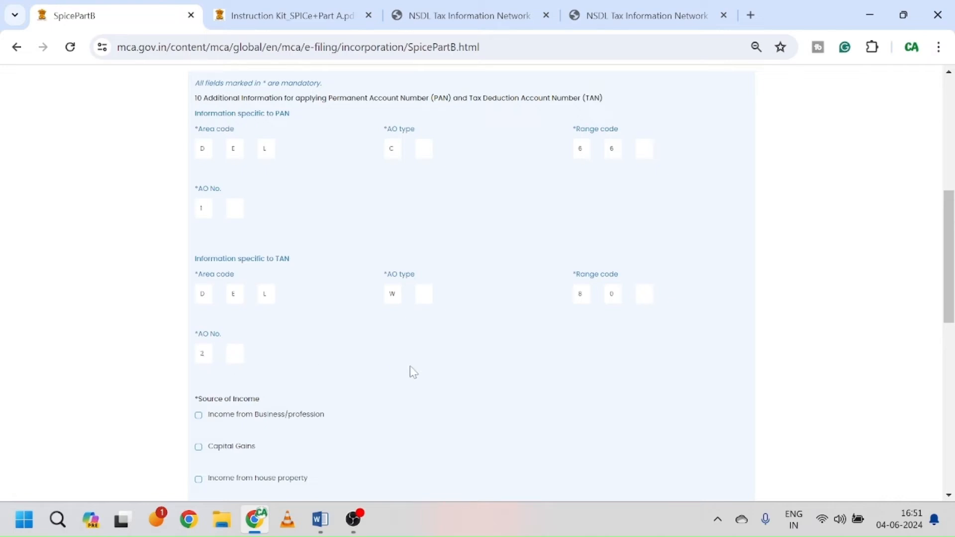
{"action": "scroll", "coordinate": [413, 372], "scroll_direction": "down", "scroll_amount": 3}
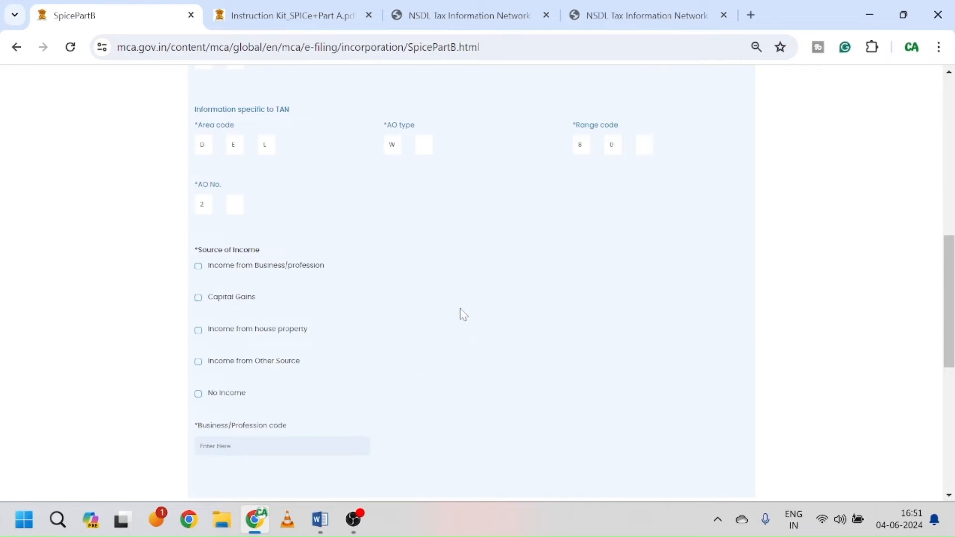
{"action": "scroll", "coordinate": [394, 296], "scroll_direction": "down", "scroll_amount": 2}
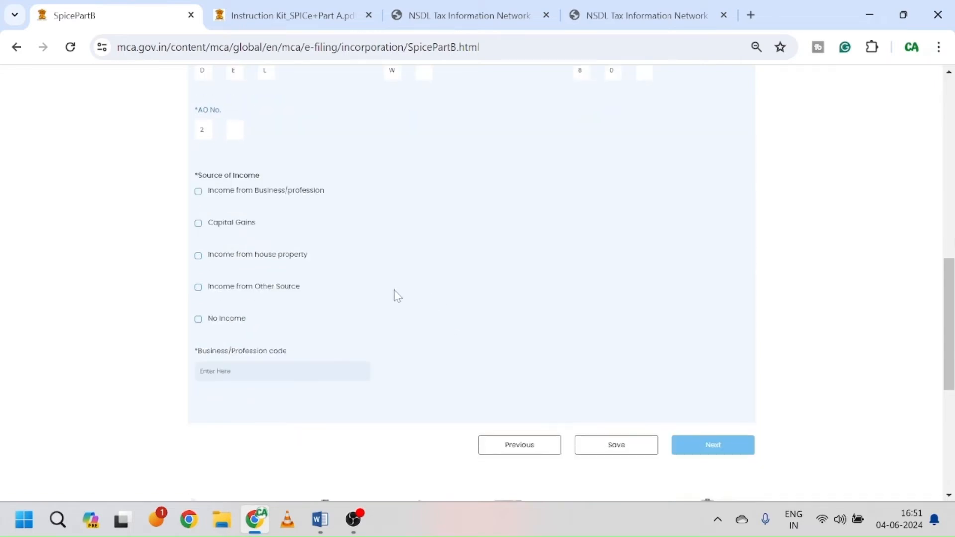
Step: Choose income from business/profession with code 20, save the PAN/TAN details, and proceed to Attachments
{"action": "left_click", "coordinate": [197, 193]}
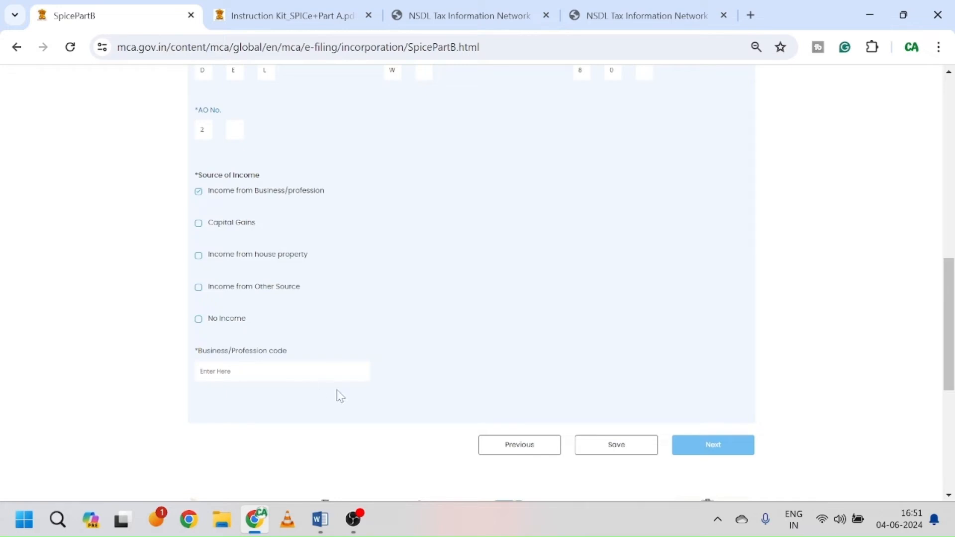
{"action": "type", "text": "20"}
{"action": "left_click", "coordinate": [618, 453]}
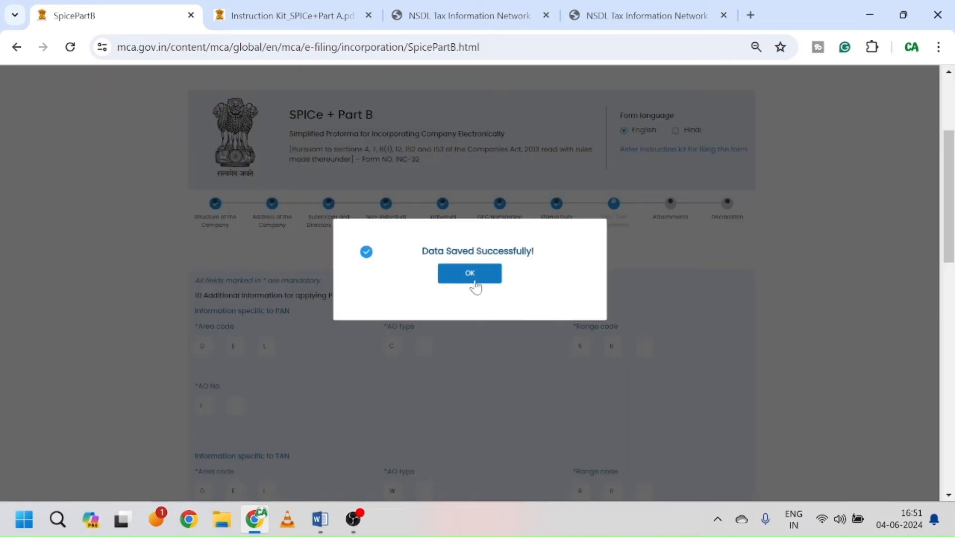
{"action": "left_click", "coordinate": [474, 281]}
{"action": "scroll", "coordinate": [593, 374], "scroll_direction": "down", "scroll_amount": 4}
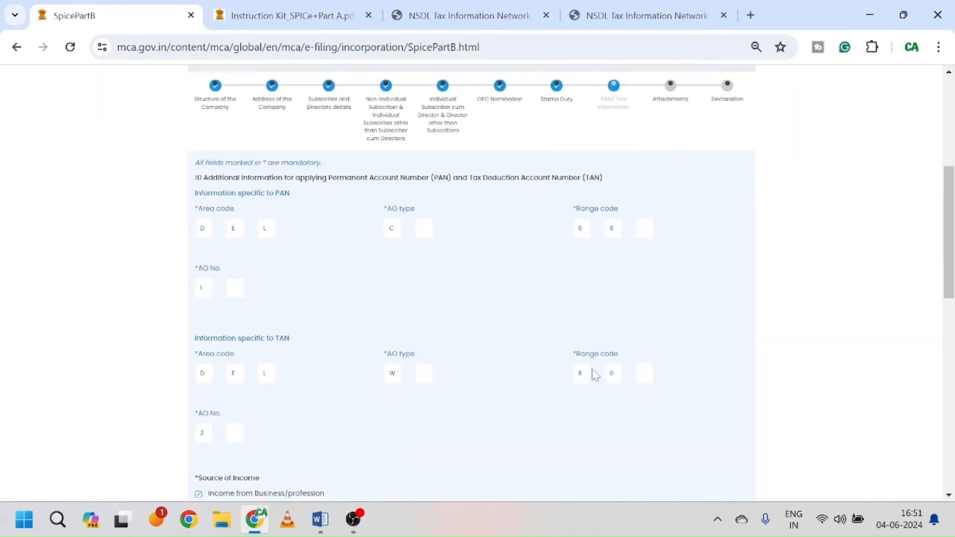
{"action": "scroll", "coordinate": [594, 375], "scroll_direction": "down", "scroll_amount": 6}
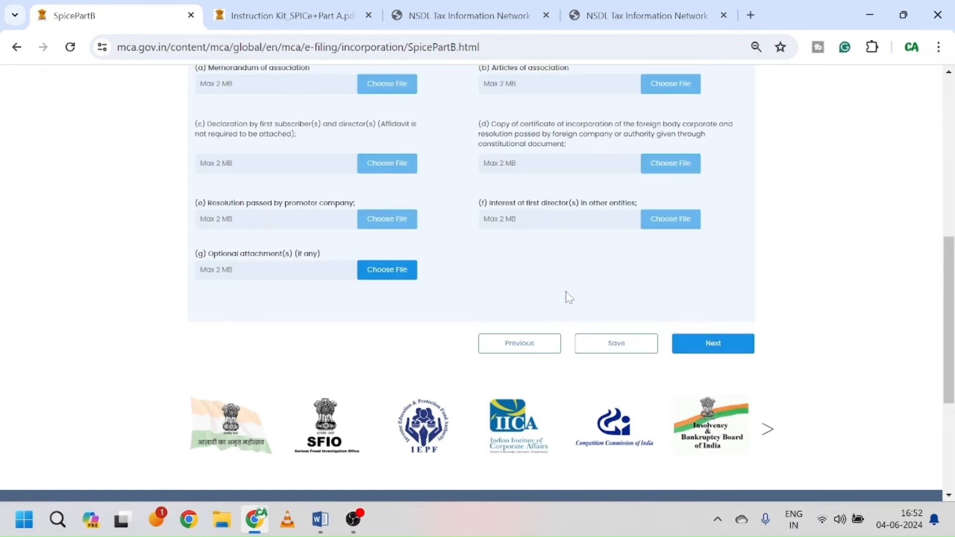
Step: Review and save the Attachments section, confirm the success dialog, and move on to Declaration
{"action": "scroll", "coordinate": [569, 297], "scroll_direction": "up", "scroll_amount": 5}
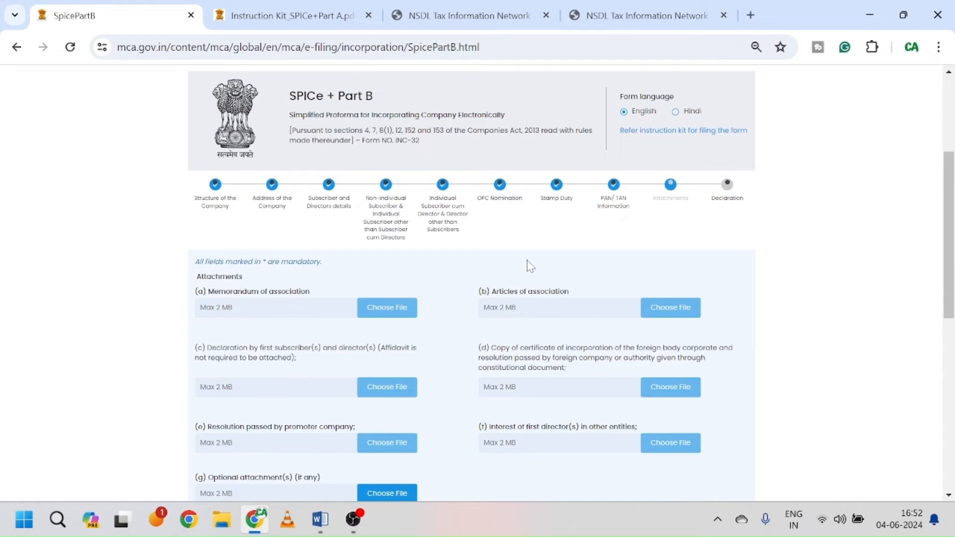
{"action": "scroll", "coordinate": [530, 266], "scroll_direction": "down", "scroll_amount": 3}
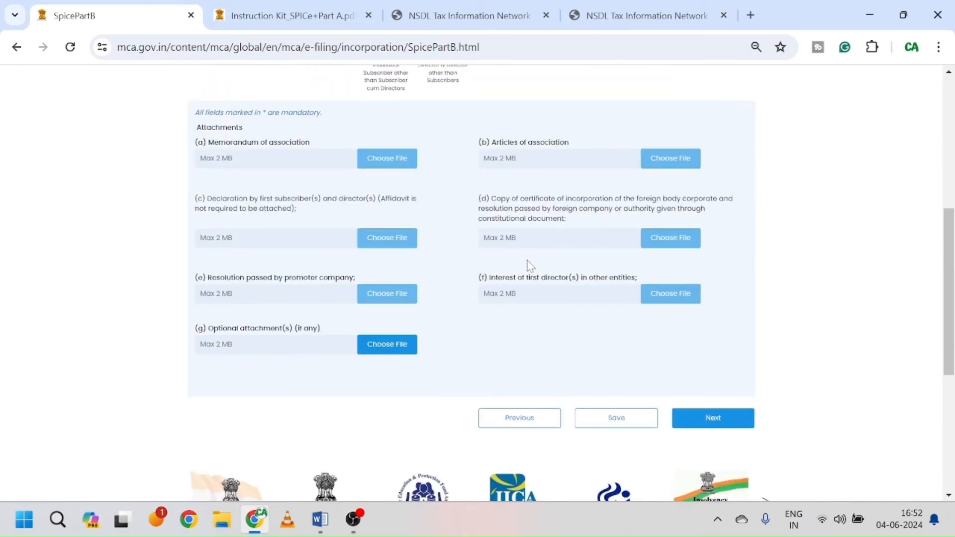
{"action": "scroll", "coordinate": [529, 266], "scroll_direction": "up", "scroll_amount": 3}
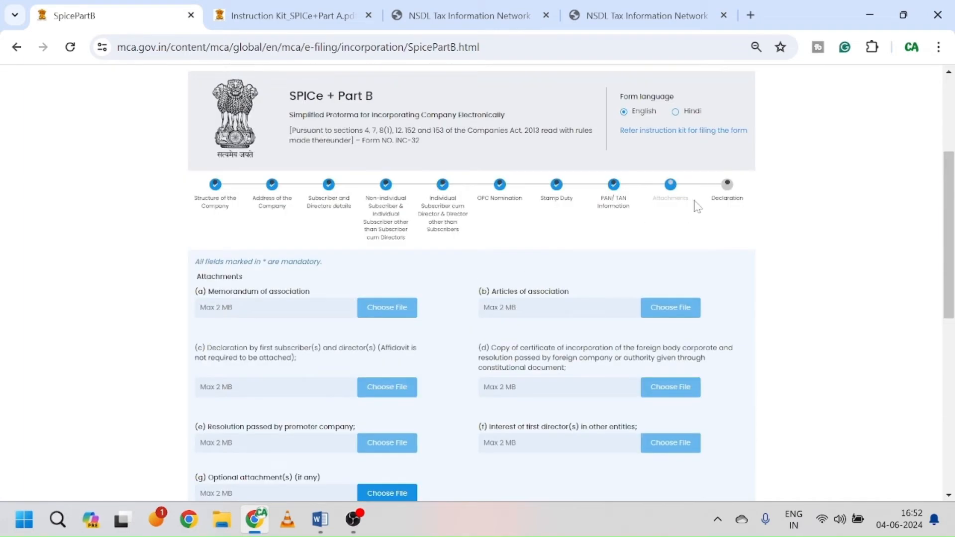
{"action": "scroll", "coordinate": [602, 254], "scroll_direction": "down", "scroll_amount": 3}
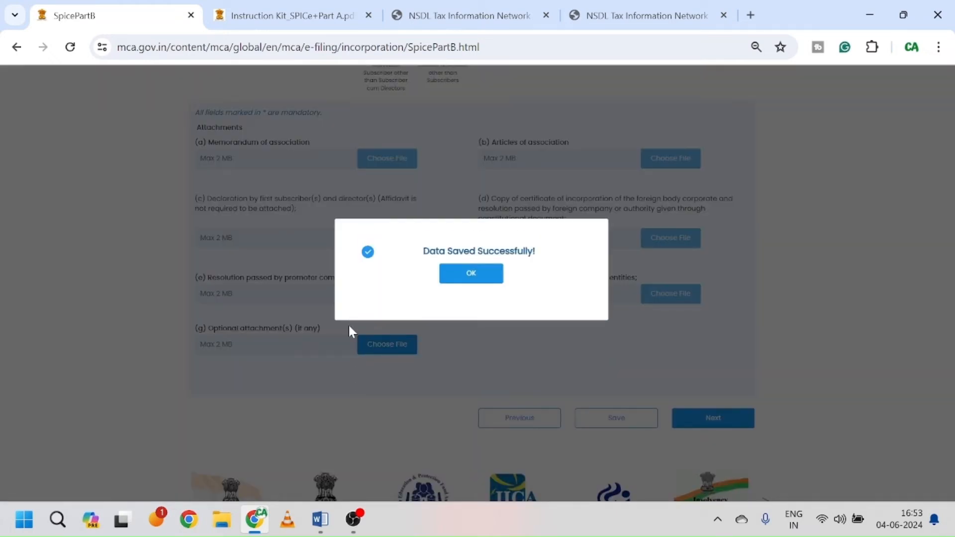
{"action": "left_click", "coordinate": [481, 279]}
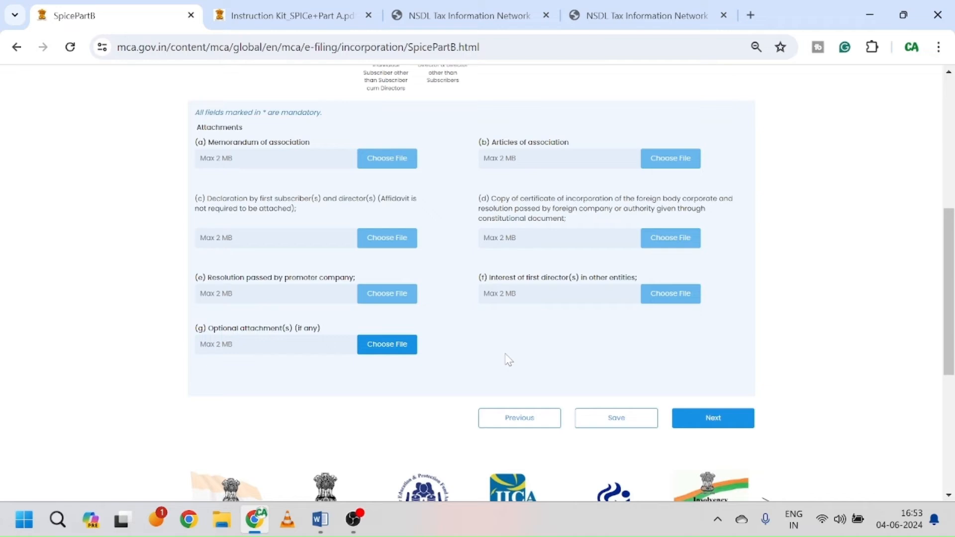
{"action": "left_click", "coordinate": [721, 425]}
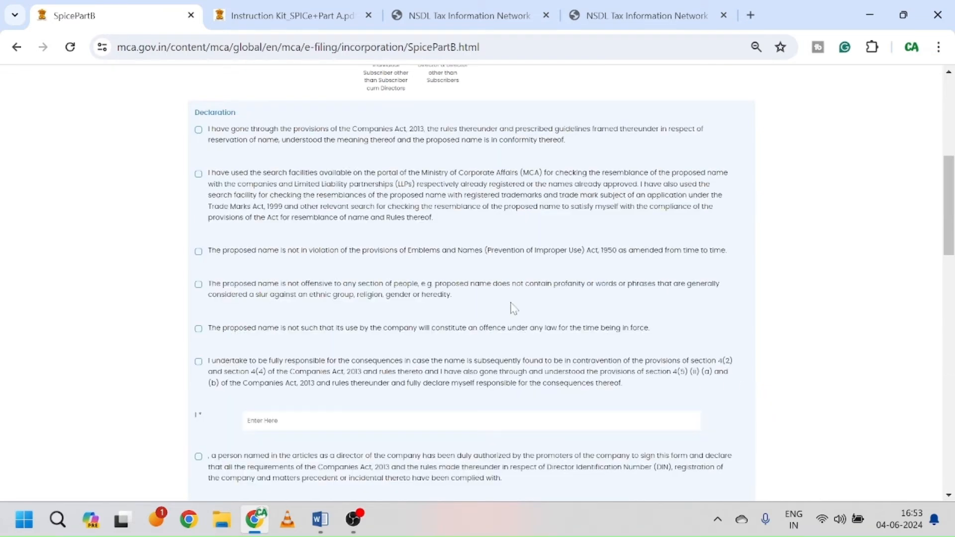
Step: Tick the name-reservation provisions, resemblance search and Emblems and Names Act declarations
{"action": "scroll", "coordinate": [489, 283], "scroll_direction": "up", "scroll_amount": 3}
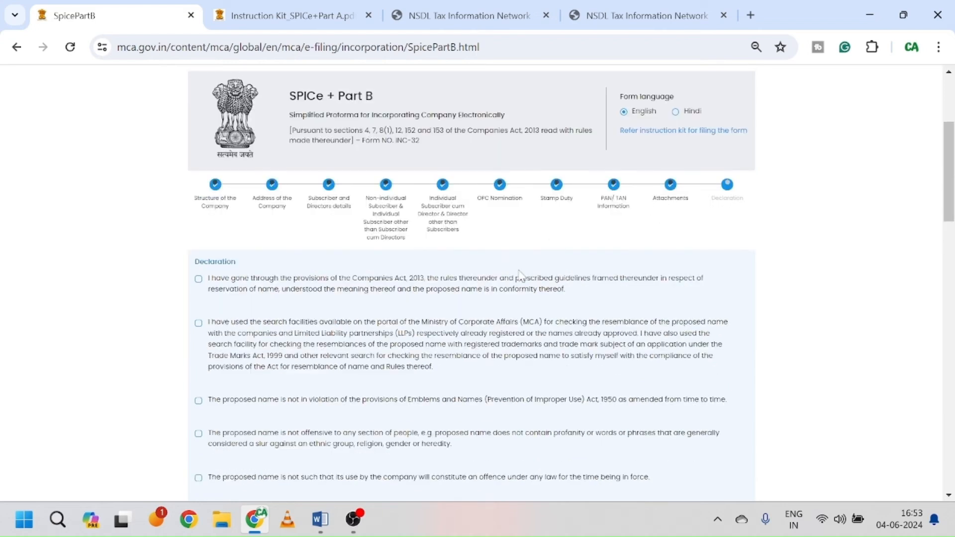
{"action": "scroll", "coordinate": [521, 277], "scroll_direction": "down", "scroll_amount": 1}
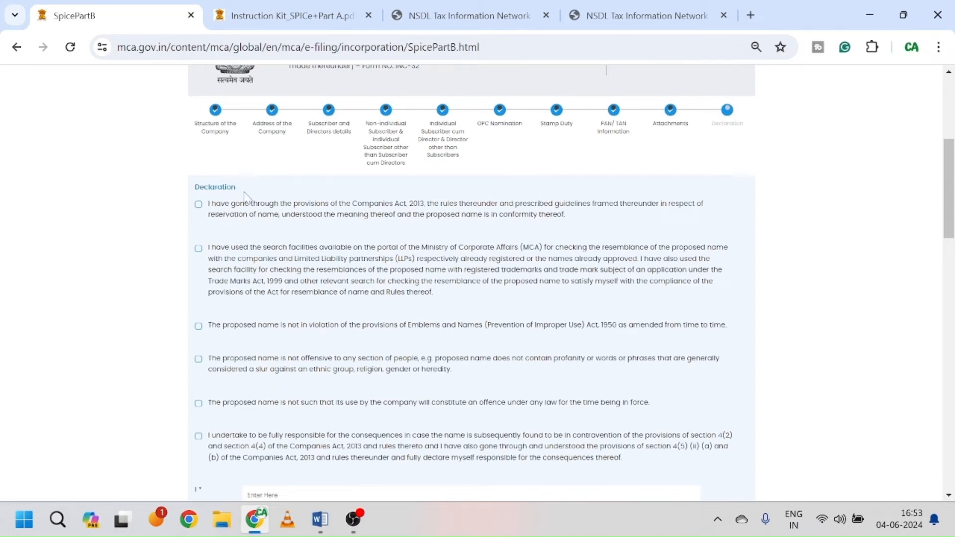
{"action": "left_click", "coordinate": [199, 205]}
{"action": "left_click", "coordinate": [198, 250]}
{"action": "scroll", "coordinate": [284, 278], "scroll_direction": "down", "scroll_amount": 2}
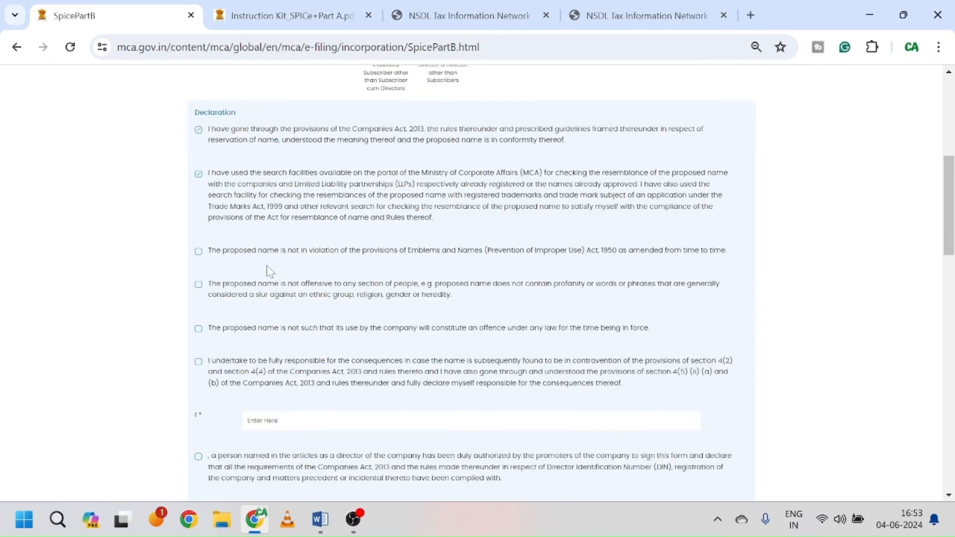
{"action": "left_click", "coordinate": [198, 252]}
Step: Tick the no-offence declaration and the undertaking of full responsibility for the name
{"action": "scroll", "coordinate": [199, 214], "scroll_direction": "down", "scroll_amount": 2}
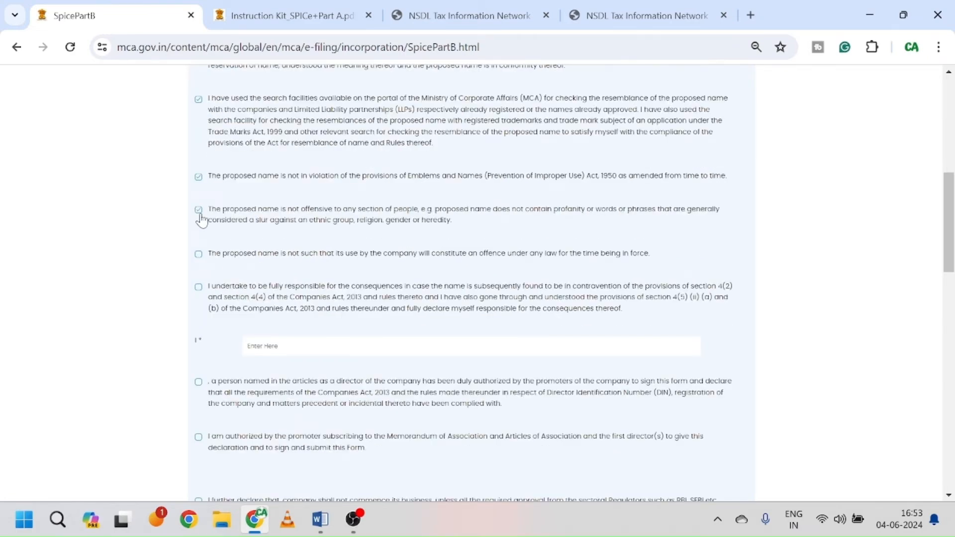
{"action": "left_click", "coordinate": [198, 256]}
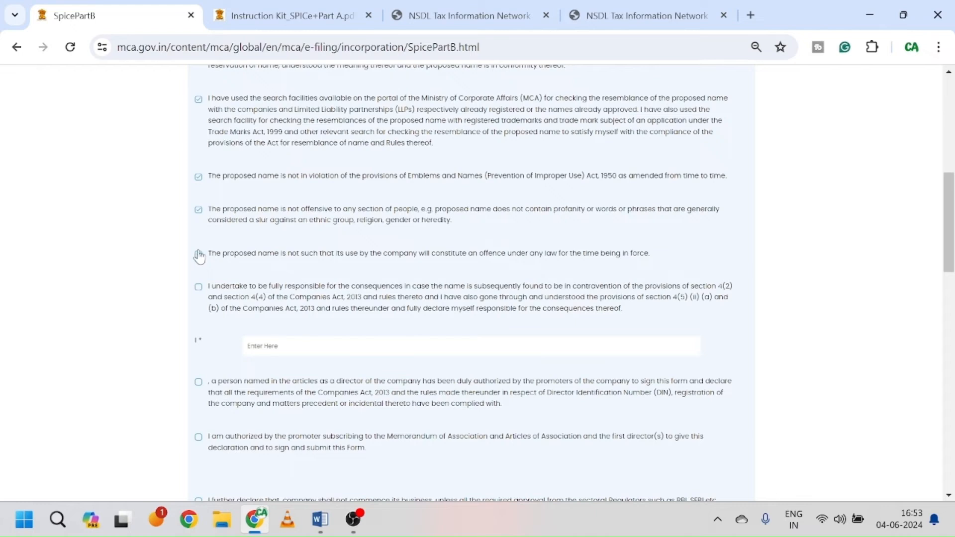
{"action": "left_click", "coordinate": [198, 288]}
{"action": "scroll", "coordinate": [351, 298], "scroll_direction": "down", "scroll_amount": 1}
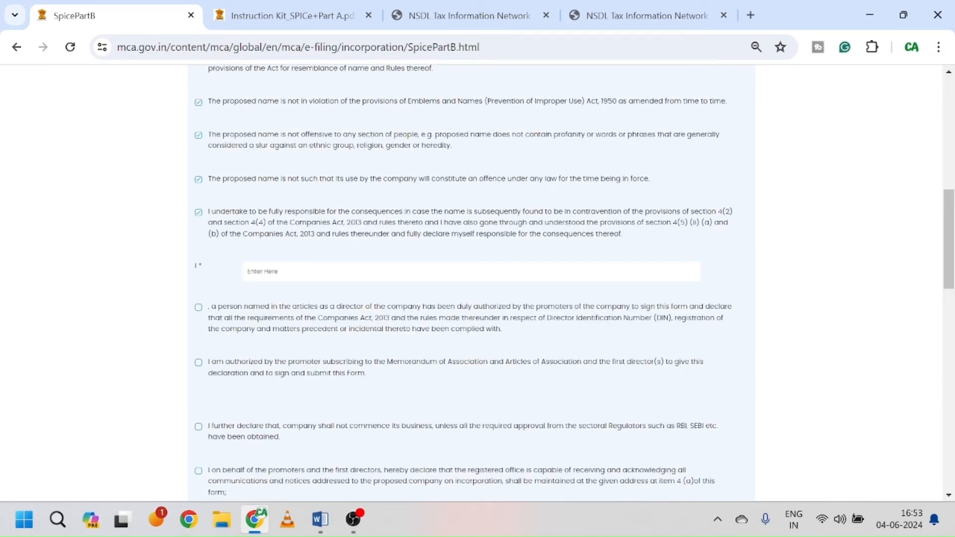
{"action": "scroll", "coordinate": [341, 224], "scroll_direction": "down", "scroll_amount": 3}
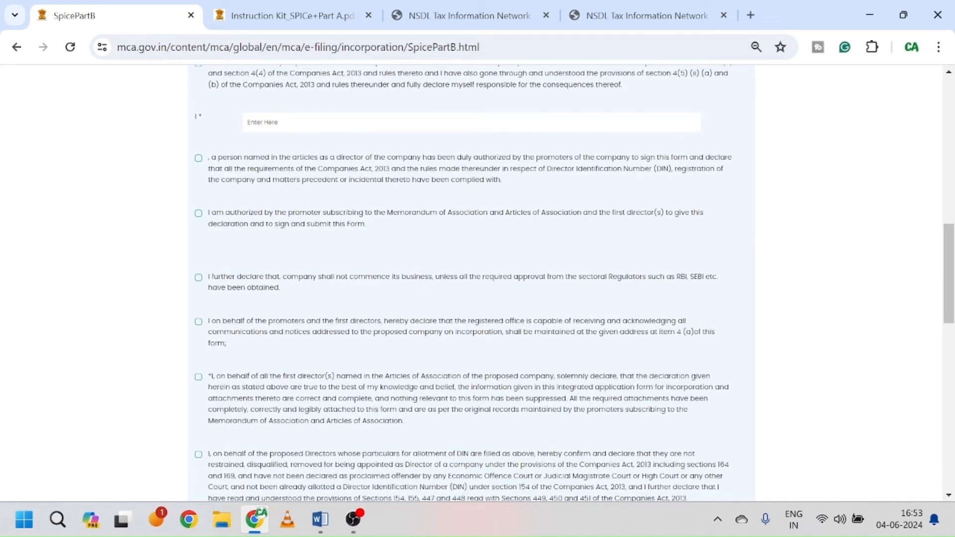
{"action": "scroll", "coordinate": [362, 127], "scroll_direction": "down", "scroll_amount": 6}
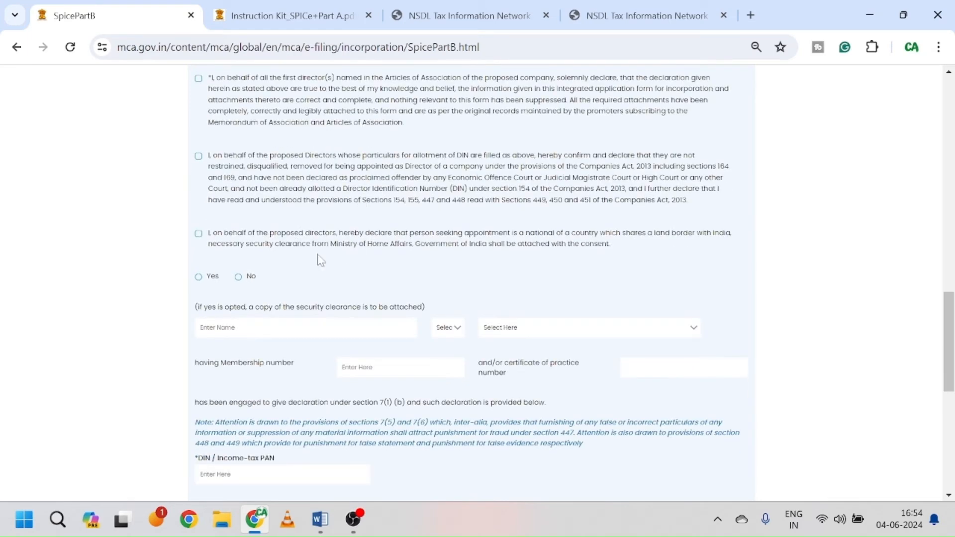
{"action": "scroll", "coordinate": [401, 225], "scroll_direction": "up", "scroll_amount": 10}
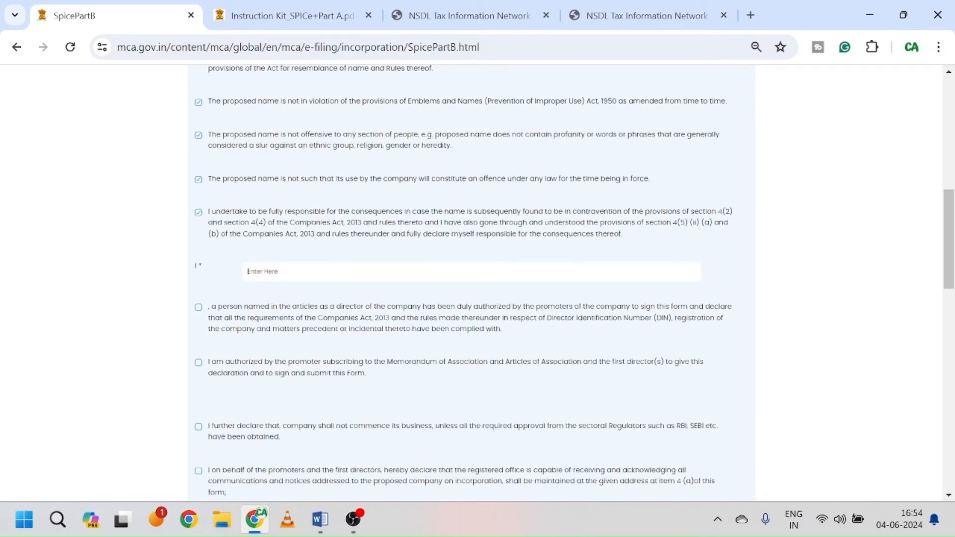
Step: Enter the signatory's name in the declaration name field
{"action": "type", "text": "N"}
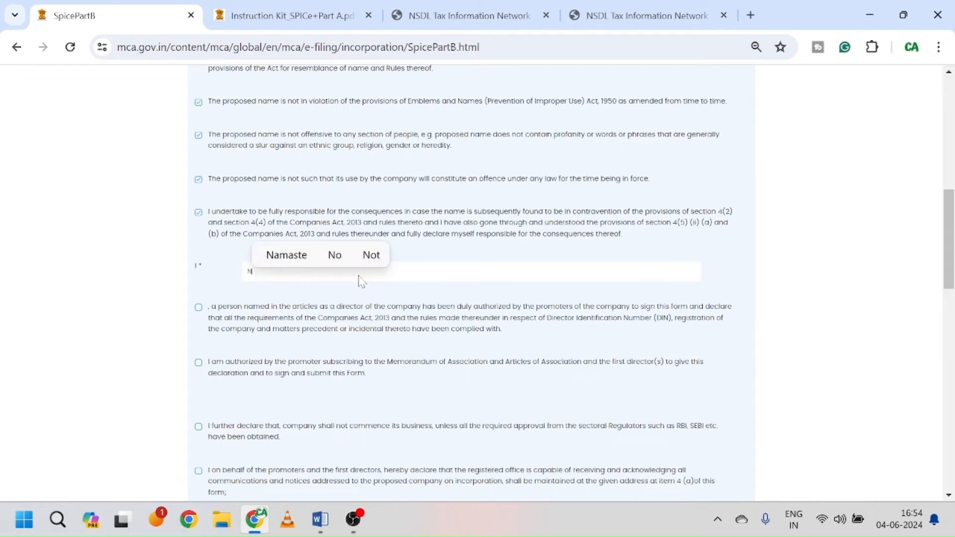
{"action": "type", "text": "it"}
{"action": "key", "text": "BackSpace"}
{"action": "key", "text": "BackSpace"}
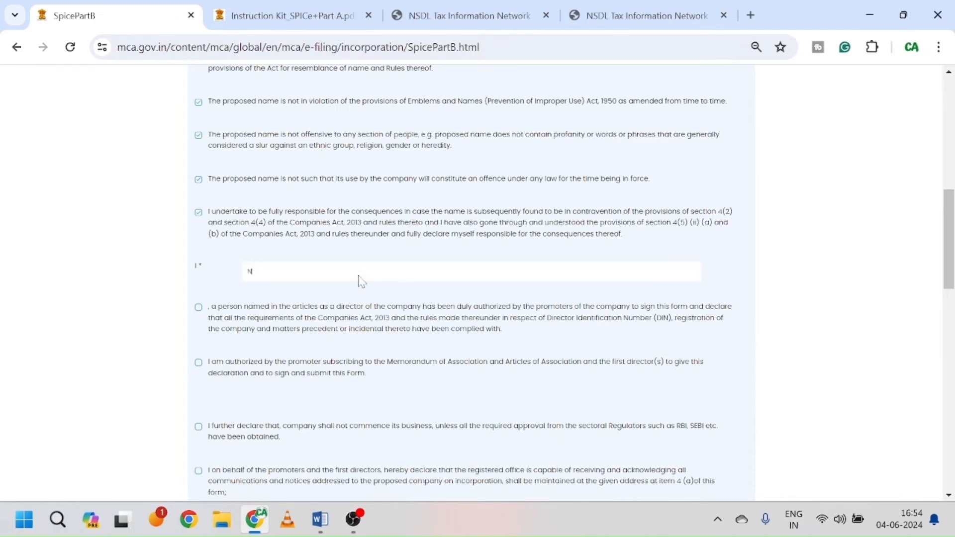
{"action": "type", "text": "itin"}
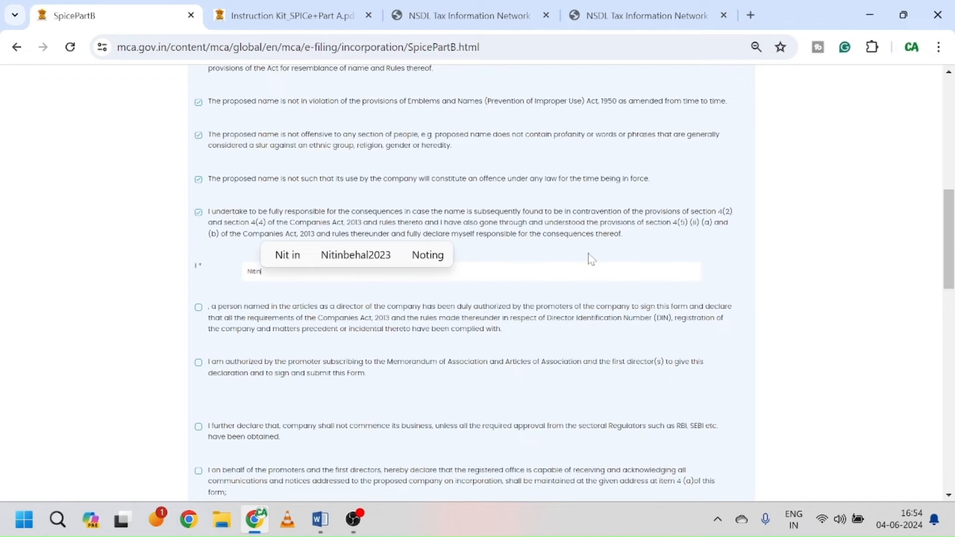
{"action": "left_click", "coordinate": [720, 252]}
Step: Tick the signing-authorization, promoter authorization, sectoral-regulator and first directors' declarations
{"action": "scroll", "coordinate": [527, 318], "scroll_direction": "down", "scroll_amount": 1}
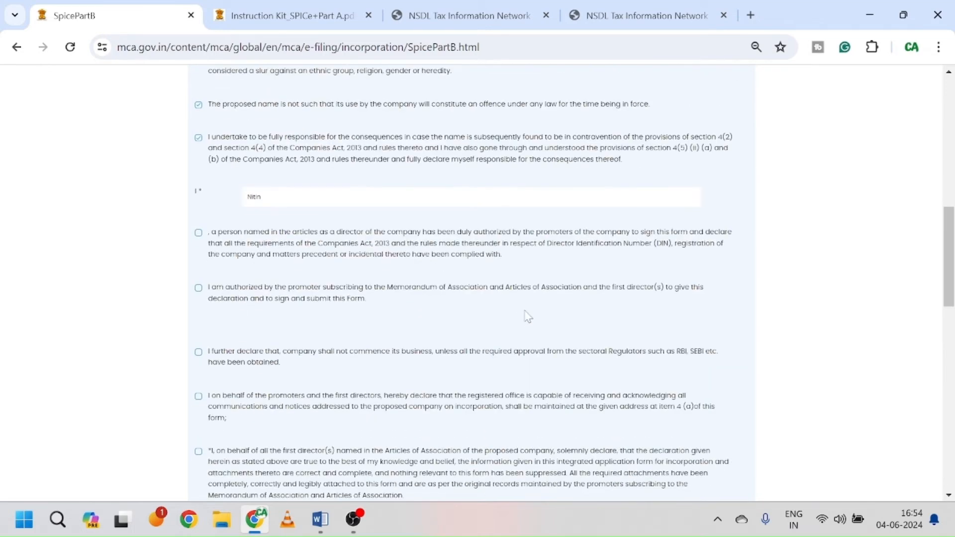
{"action": "left_click", "coordinate": [199, 232]}
{"action": "left_click", "coordinate": [198, 287]}
{"action": "scroll", "coordinate": [339, 329], "scroll_direction": "down", "scroll_amount": 1}
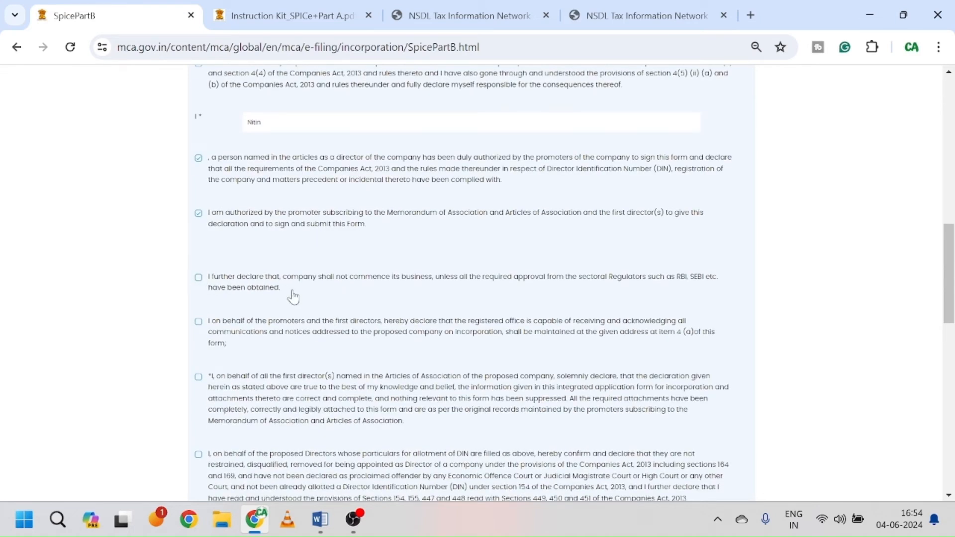
{"action": "left_click", "coordinate": [199, 278]}
{"action": "scroll", "coordinate": [511, 233], "scroll_direction": "down", "scroll_amount": 1}
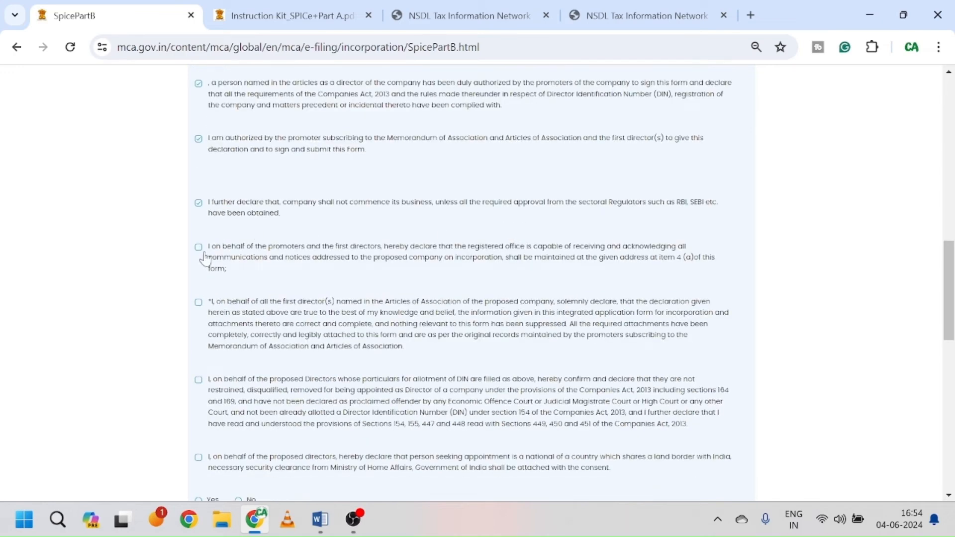
{"action": "left_click", "coordinate": [198, 302]}
Step: Agree to the DIN allotment declaration and answer No to the land-border question
{"action": "scroll", "coordinate": [334, 330], "scroll_direction": "down", "scroll_amount": 3}
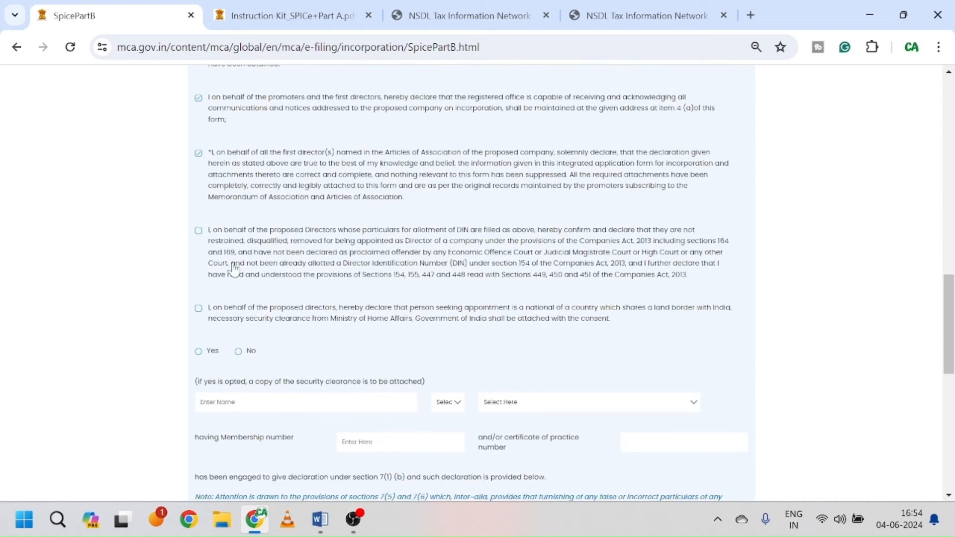
{"action": "left_click", "coordinate": [198, 231]}
{"action": "left_click", "coordinate": [239, 352]}
{"action": "scroll", "coordinate": [381, 335], "scroll_direction": "down", "scroll_amount": 2}
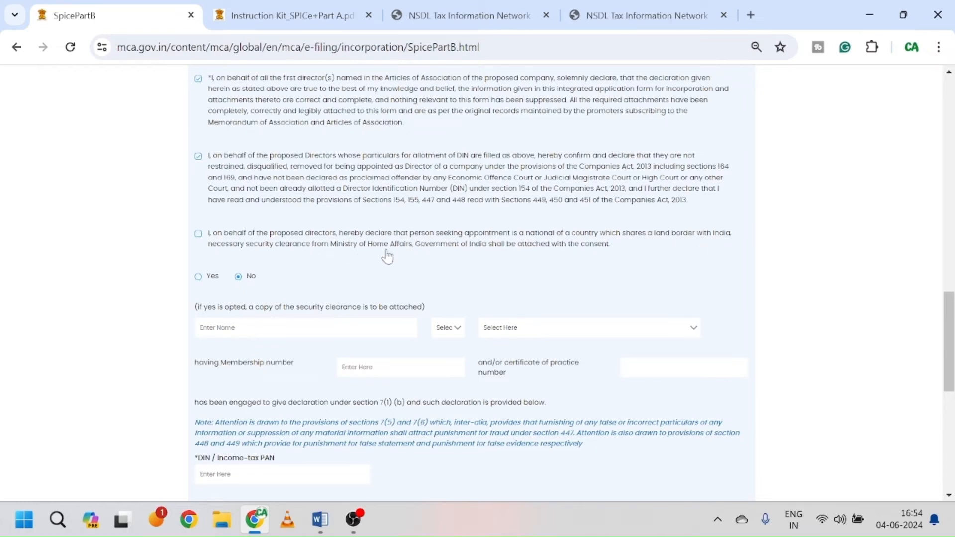
{"action": "scroll", "coordinate": [420, 283], "scroll_direction": "down", "scroll_amount": 1}
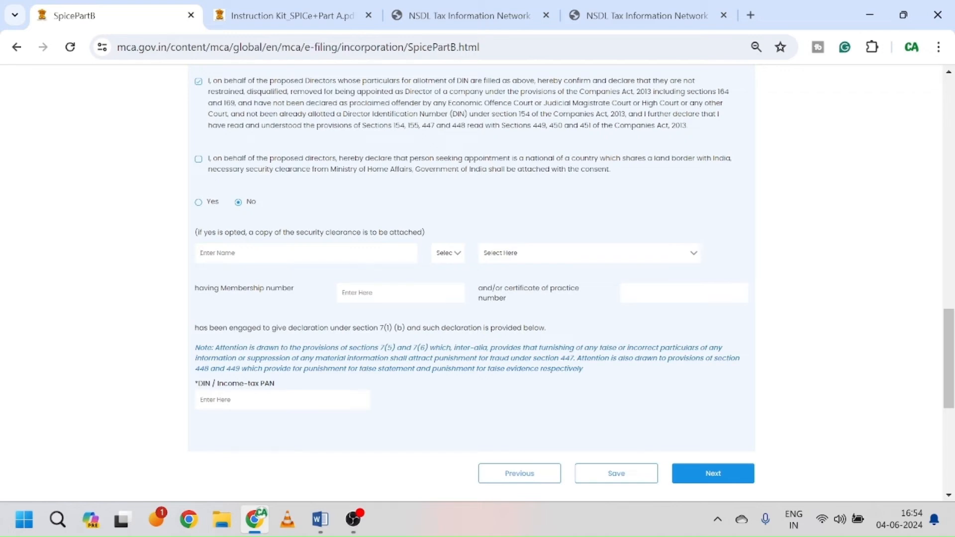
Step: Choose Chartered Accountant as the professional and enter their name and membership number
{"action": "left_click", "coordinate": [585, 252]}
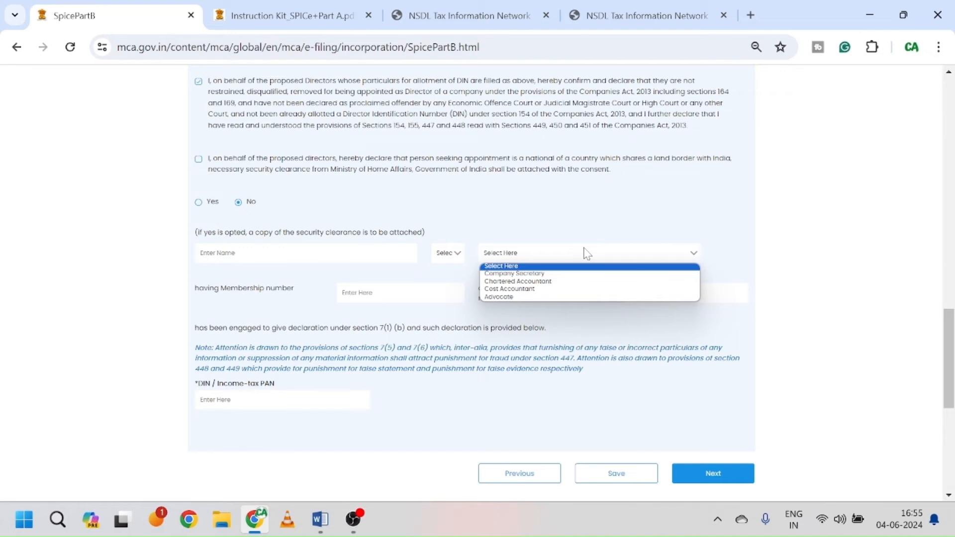
{"action": "left_click", "coordinate": [549, 281]}
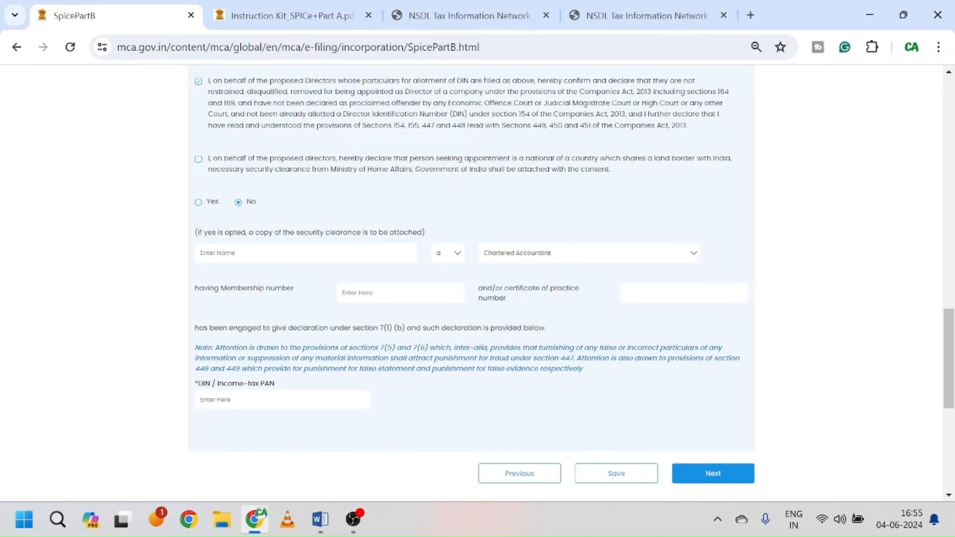
{"action": "left_click", "coordinate": [354, 520]}
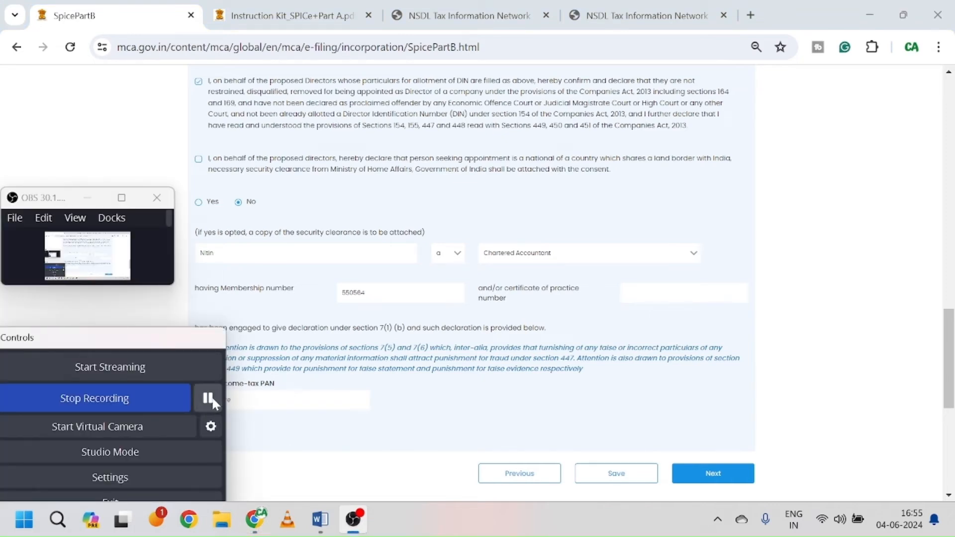
{"action": "left_click", "coordinate": [207, 398]}
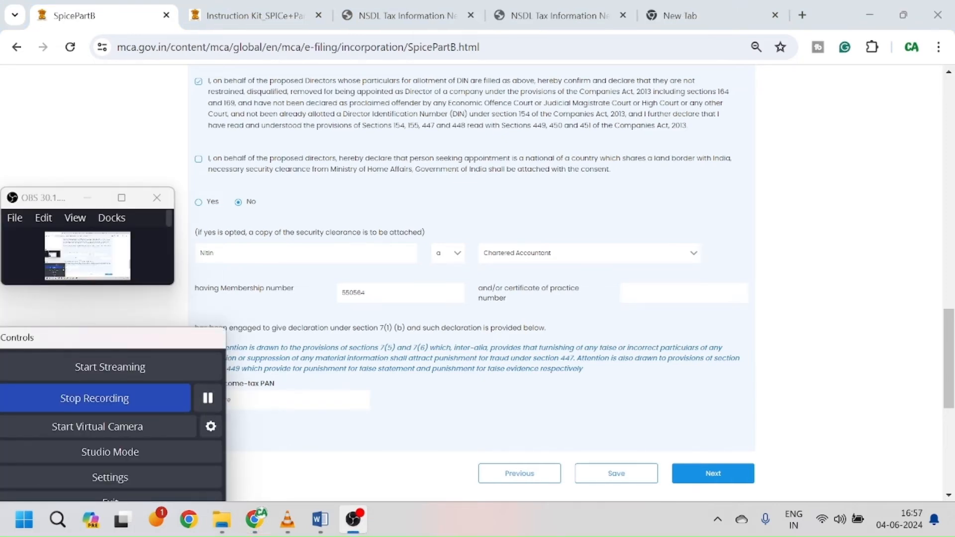
Step: Enter the certificate of practice number and the accountant's PAN, then save
{"action": "left_click", "coordinate": [614, 312]}
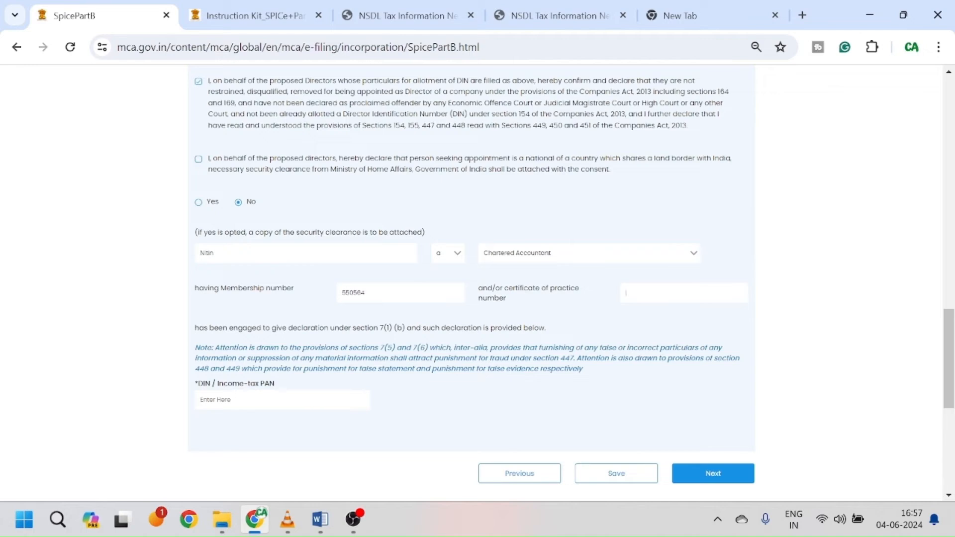
{"action": "type", "text": "%"}
{"action": "key", "text": "BackSpace"}
{"action": "type", "text": "550564"}
{"action": "scroll", "coordinate": [429, 313], "scroll_direction": "down", "scroll_amount": 2}
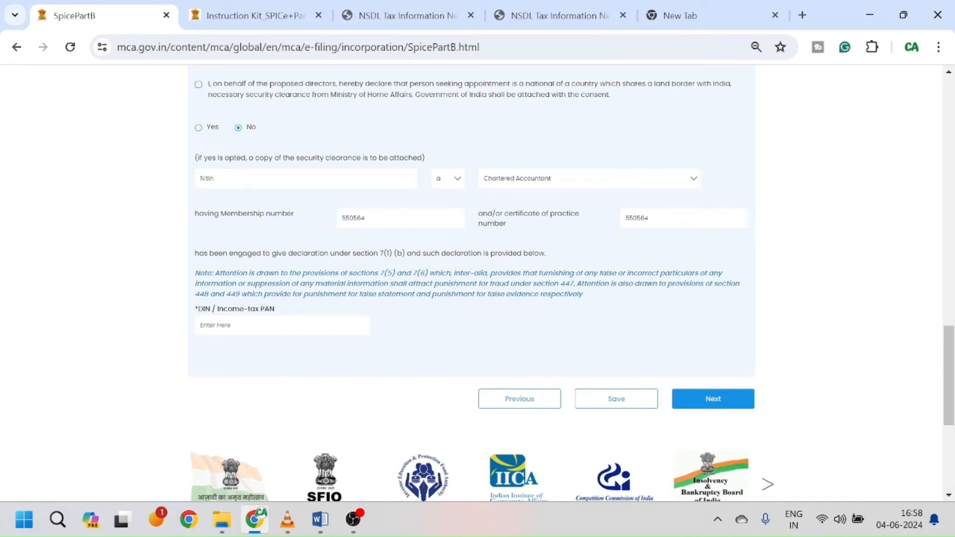
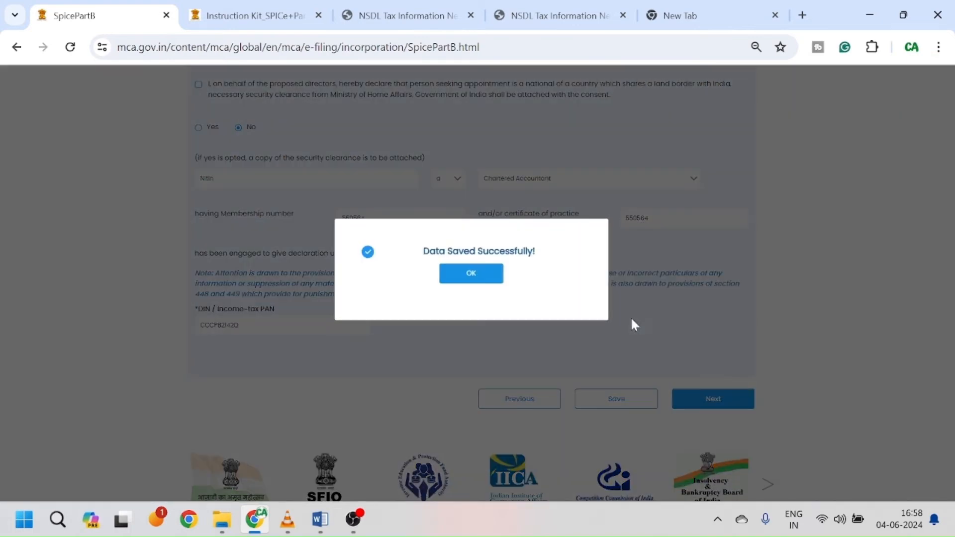
{"action": "left_click", "coordinate": [466, 274]}
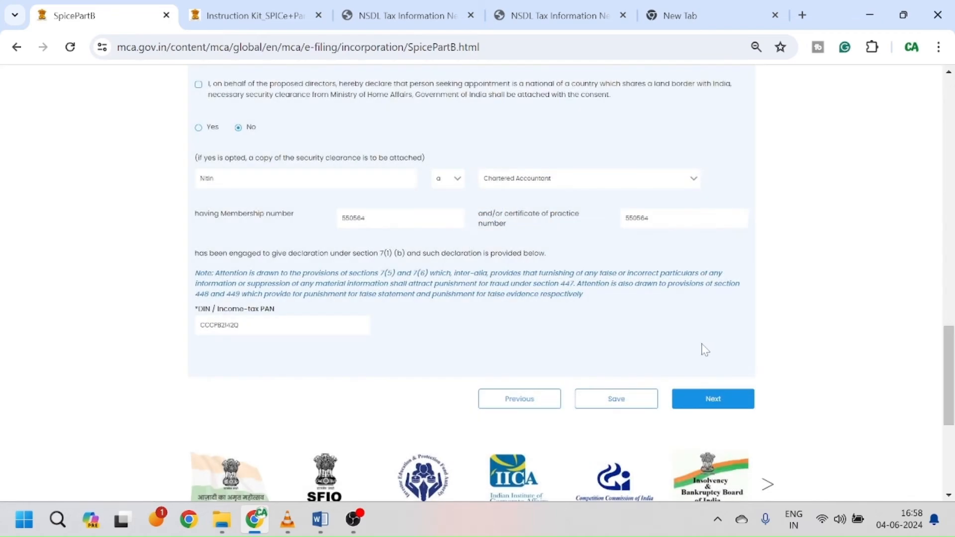
Step: Move on to the professional certification section of the form
{"action": "left_click", "coordinate": [706, 399]}
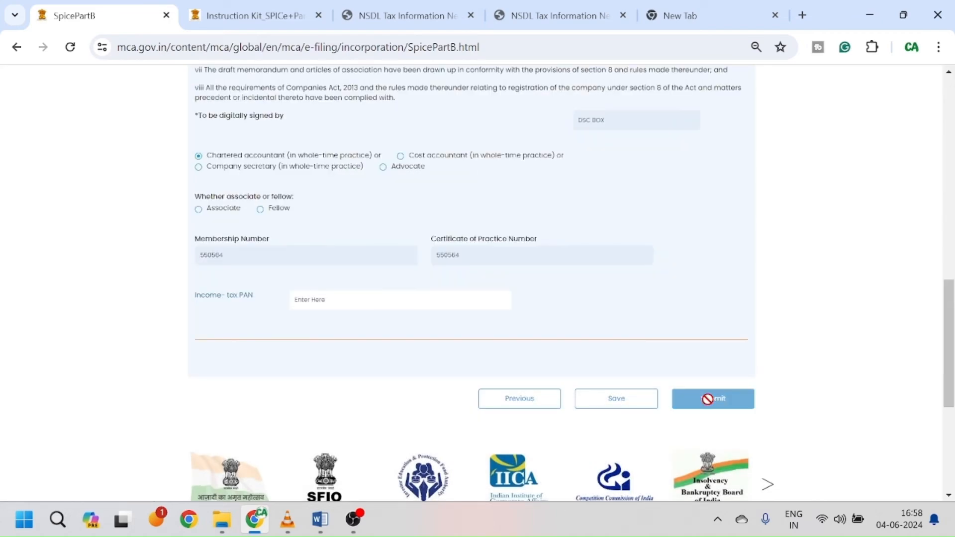
{"action": "scroll", "coordinate": [605, 298], "scroll_direction": "up", "scroll_amount": 15}
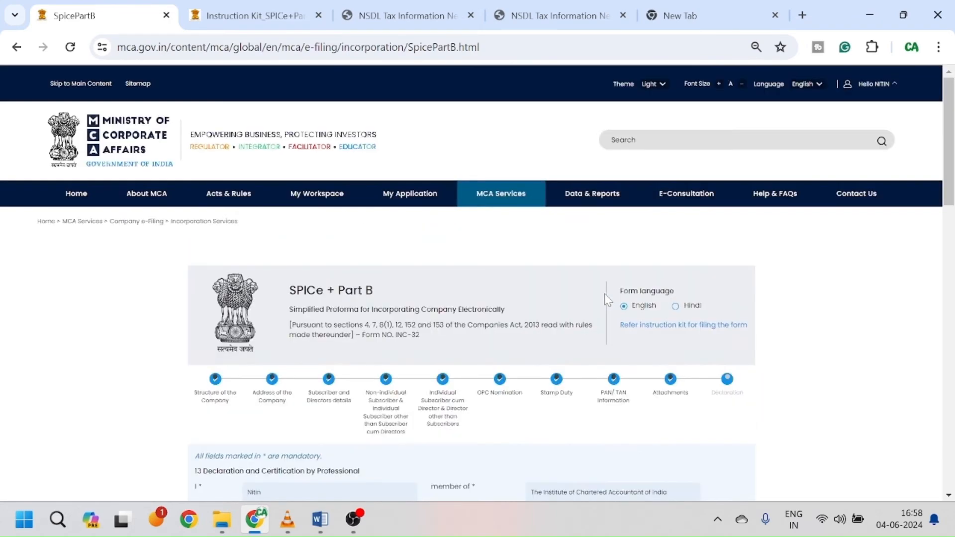
{"action": "scroll", "coordinate": [714, 328], "scroll_direction": "down", "scroll_amount": 2}
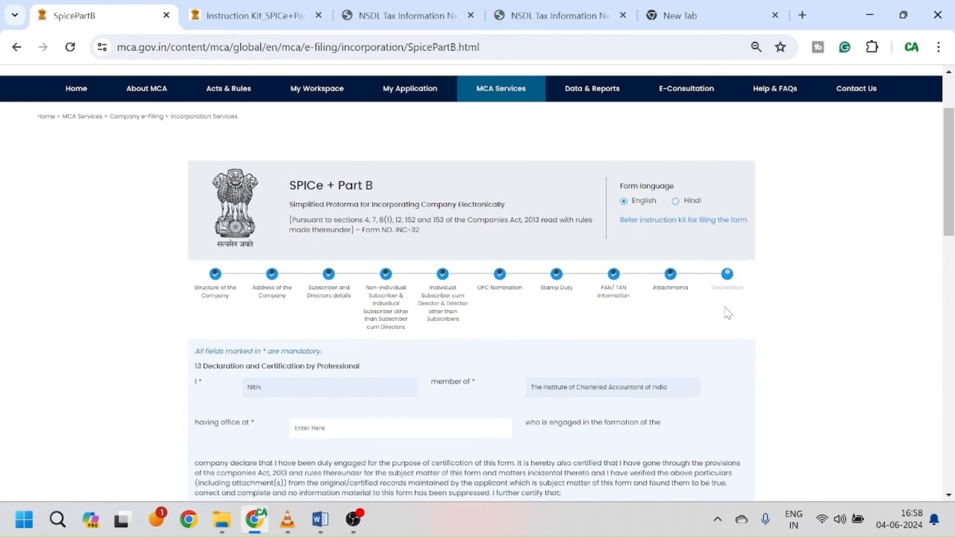
{"action": "scroll", "coordinate": [719, 313], "scroll_direction": "down", "scroll_amount": 2}
{"action": "scroll", "coordinate": [359, 256], "scroll_direction": "down", "scroll_amount": 2}
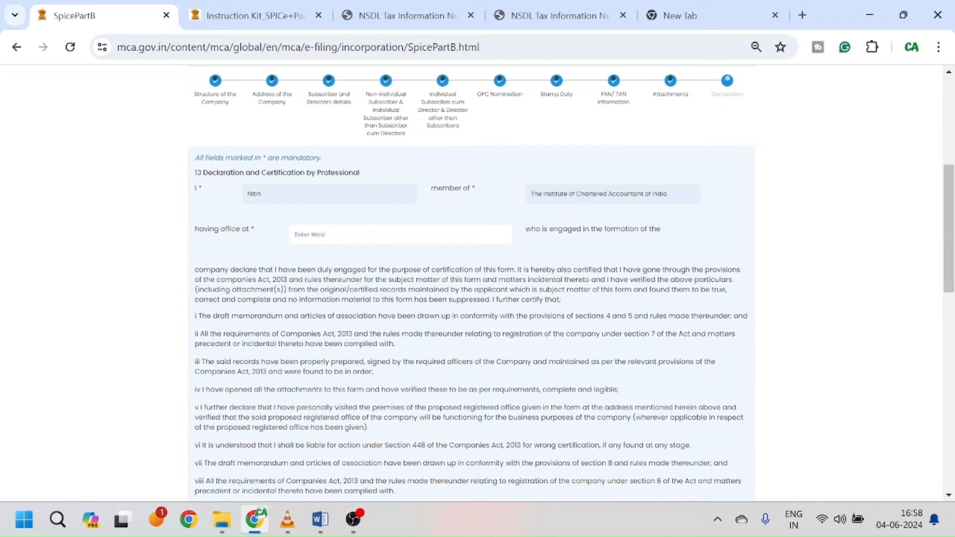
Step: Fill in the professional's office address in the 'having office at' field
{"action": "type", "text": "H"}
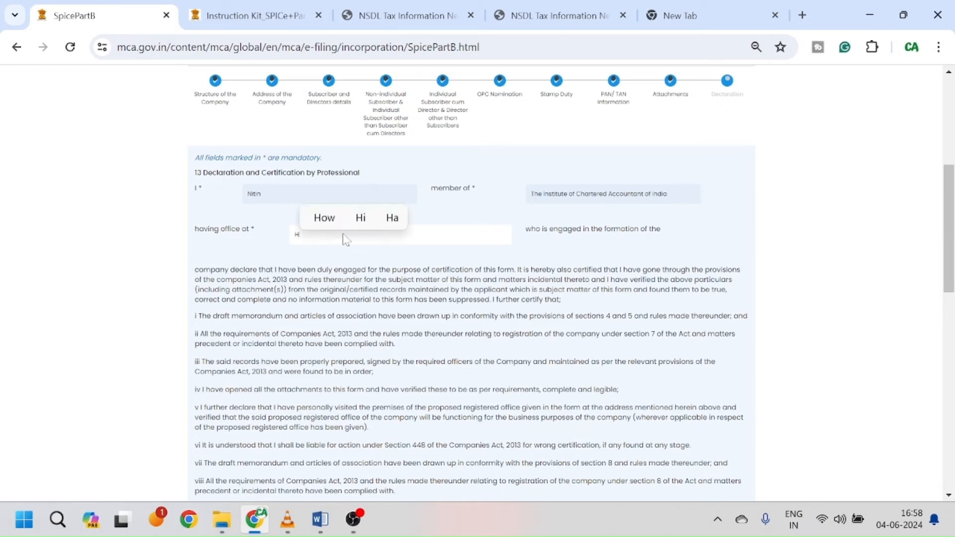
{"action": "key", "text": "BackSpace"}
{"action": "type", "text": "123"}
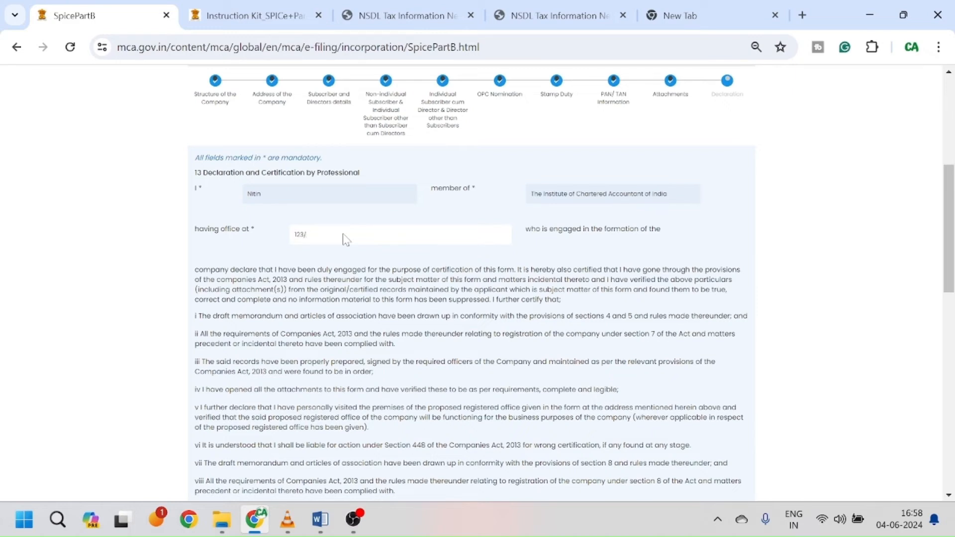
{"action": "type", "text": "/3"}
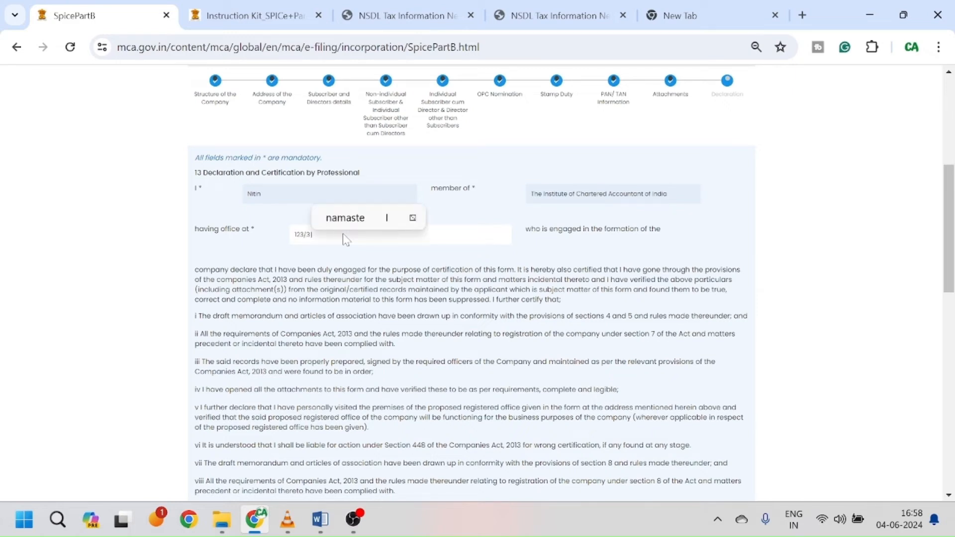
{"action": "type", "text": ","}
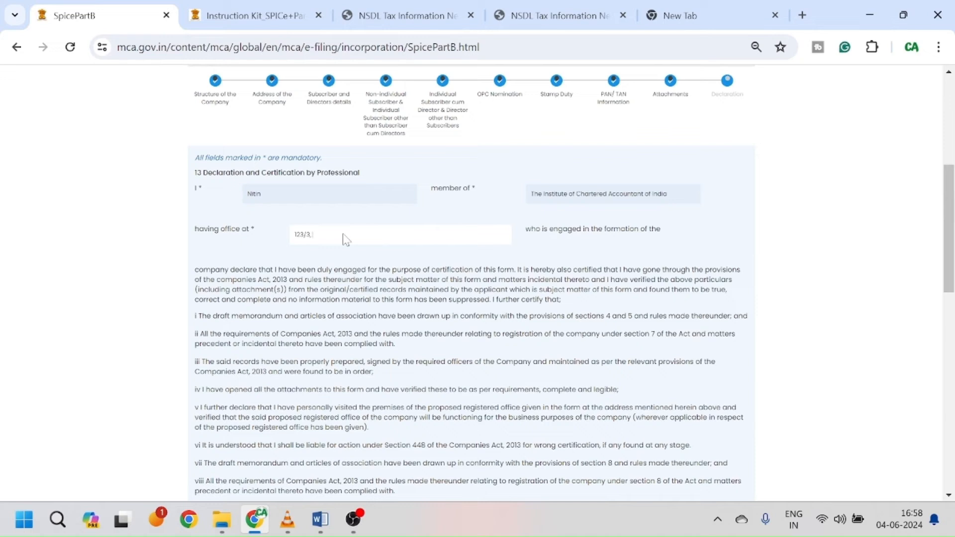
{"action": "type", "text": " New"}
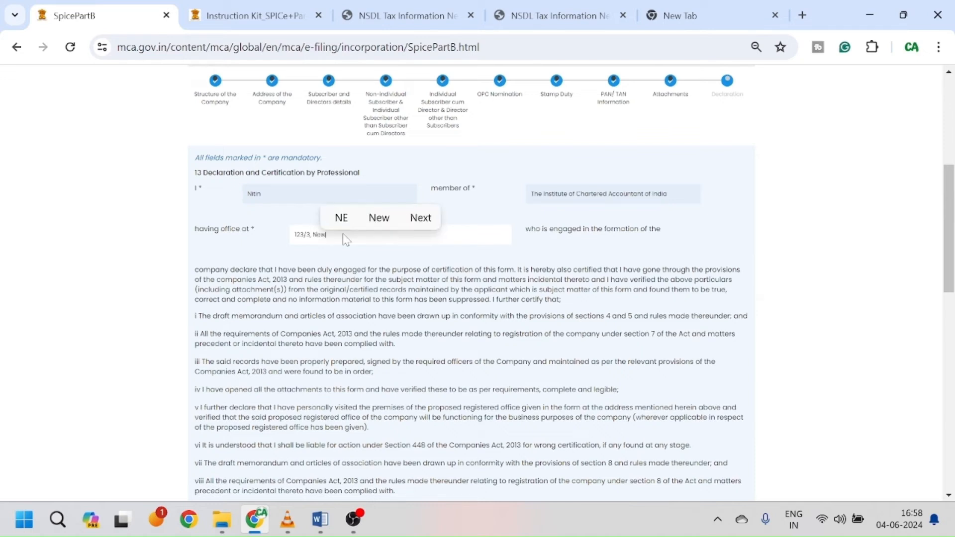
{"action": "type", "text": " Delhi"}
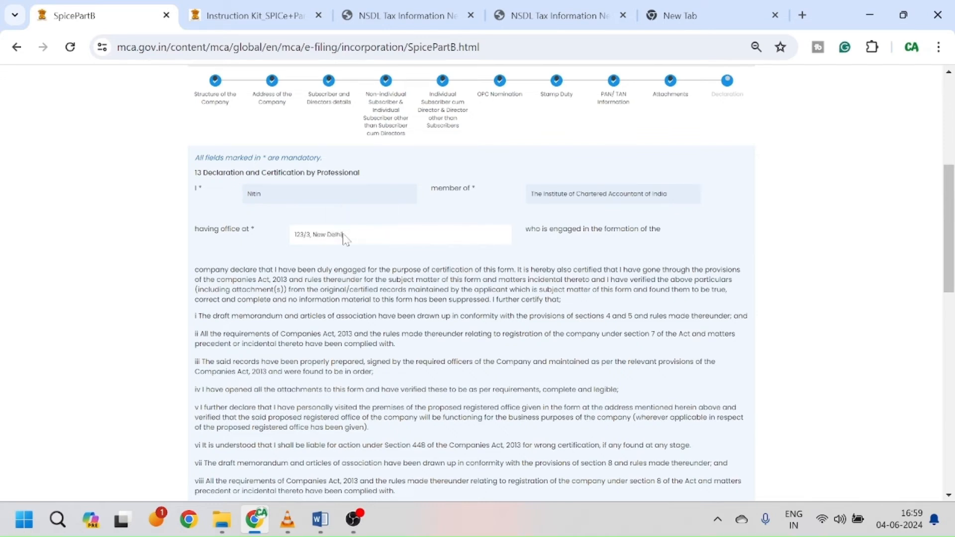
{"action": "scroll", "coordinate": [346, 241], "scroll_direction": "down", "scroll_amount": 5}
{"action": "scroll", "coordinate": [443, 246], "scroll_direction": "down", "scroll_amount": 3}
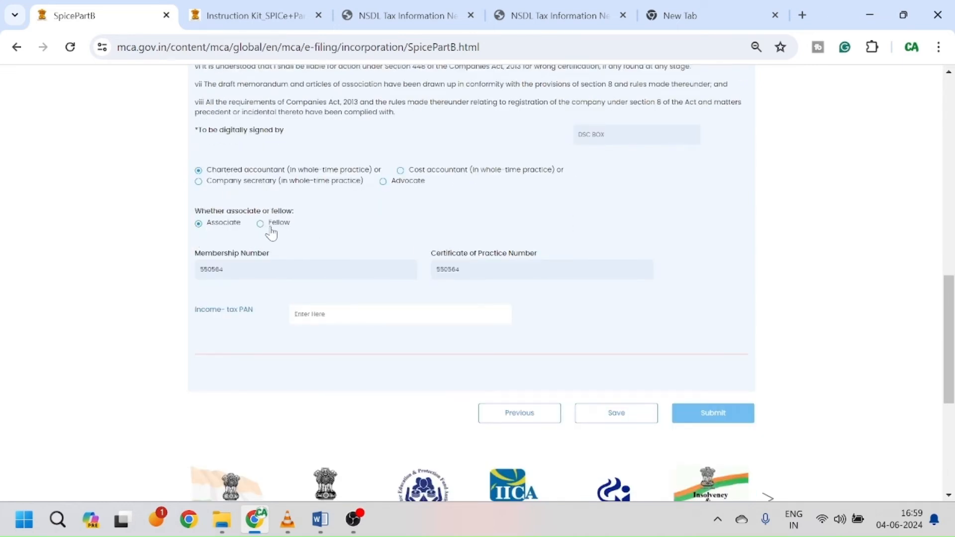
{"action": "scroll", "coordinate": [347, 232], "scroll_direction": "up", "scroll_amount": 2}
{"action": "scroll", "coordinate": [396, 286], "scroll_direction": "down", "scroll_amount": 2}
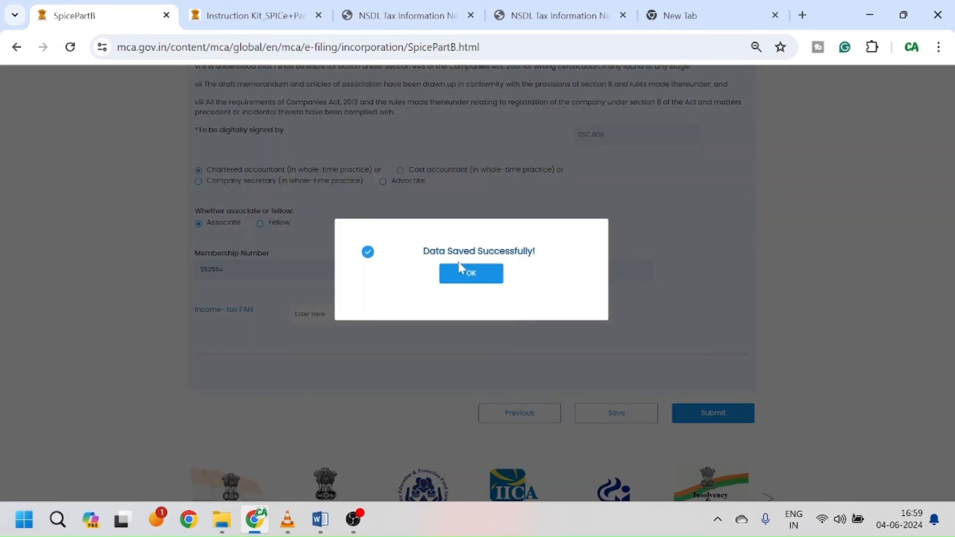
Step: Dismiss the Data Saved notice and submit the completed SPICe+ Part B form
{"action": "left_click", "coordinate": [467, 274]}
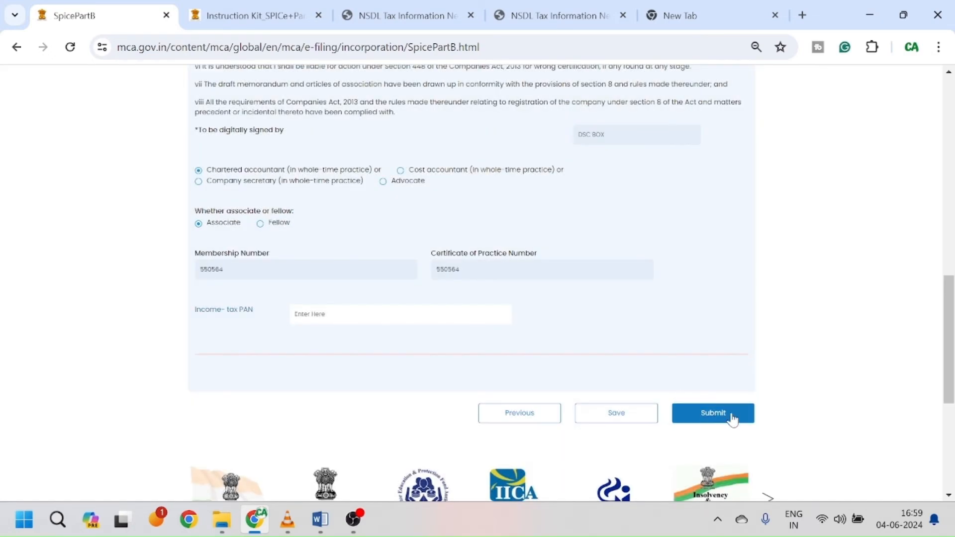
{"action": "left_click", "coordinate": [736, 423]}
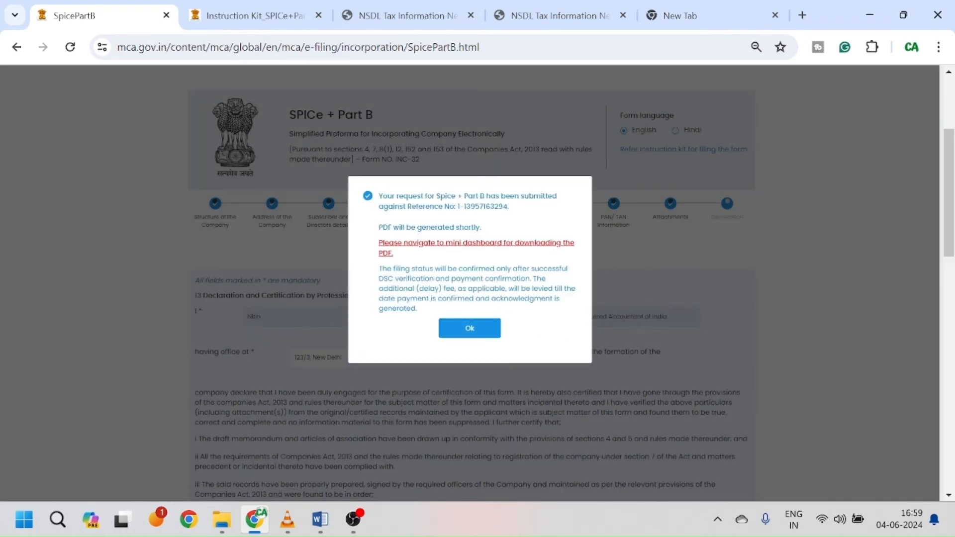
Step: Close the submission notice and check SPICE + Part B shows Submitted on the dashboard
{"action": "left_click", "coordinate": [478, 332]}
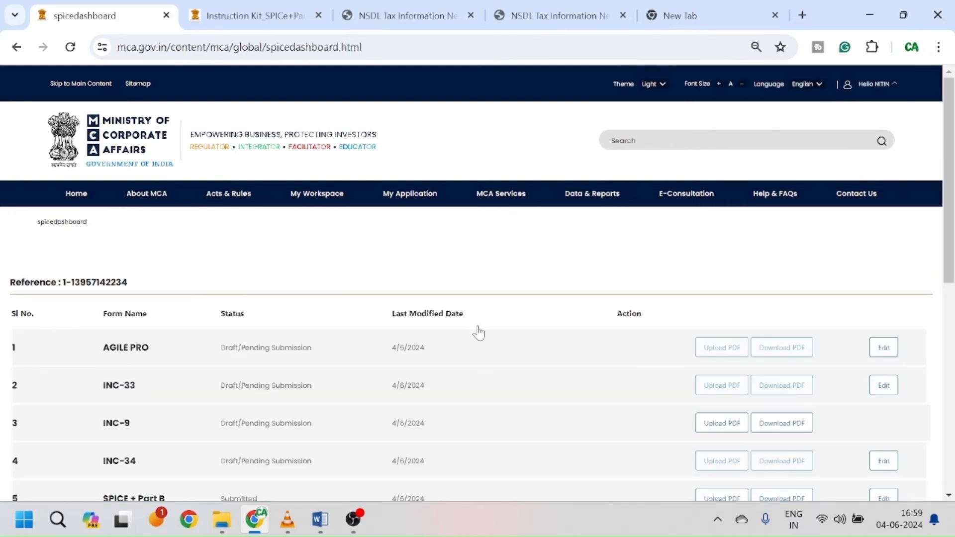
{"action": "scroll", "coordinate": [478, 331], "scroll_direction": "down", "scroll_amount": 3}
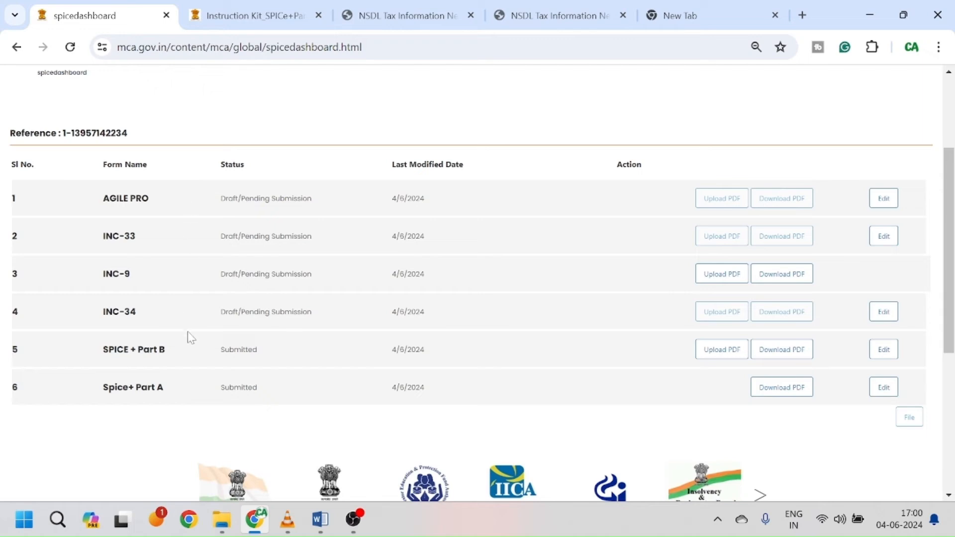
Step: Return to the SPICe+ dashboard and open Form INC-33 (e-MOA) for editing
{"action": "left_click", "coordinate": [353, 519]}
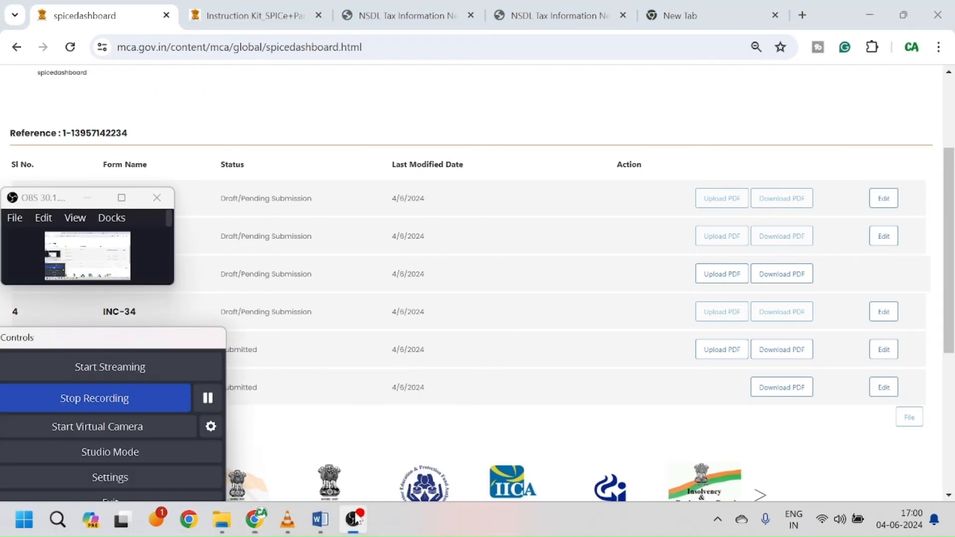
{"action": "left_click", "coordinate": [208, 399]}
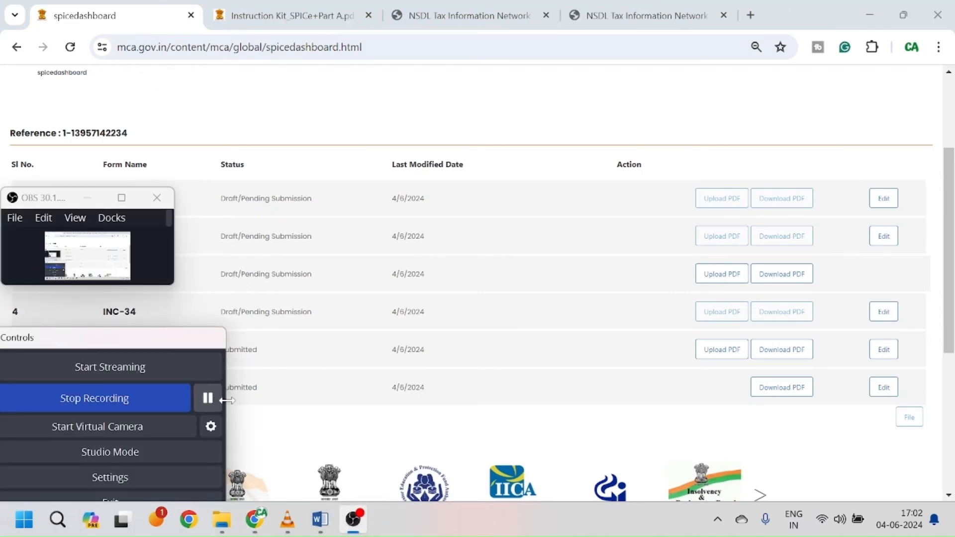
{"action": "left_click", "coordinate": [315, 442]}
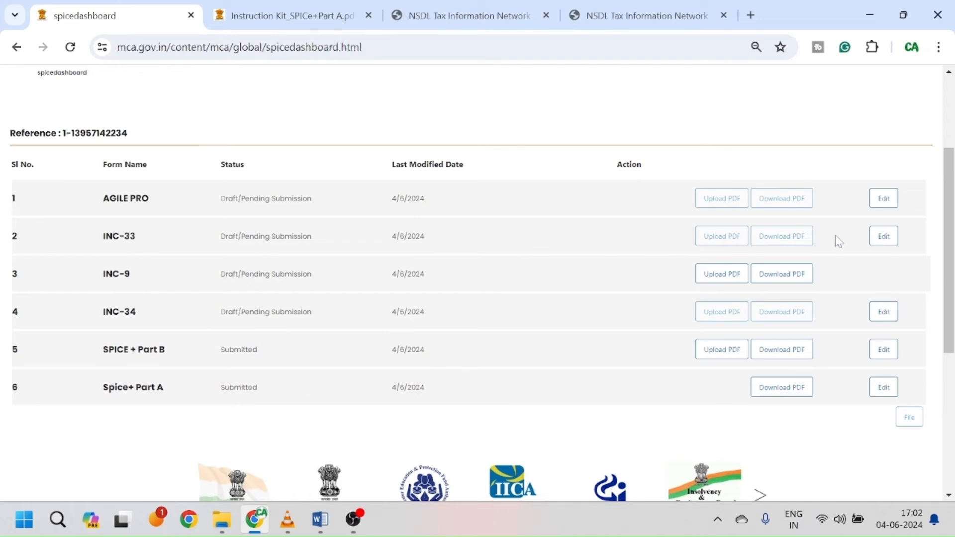
{"action": "left_click", "coordinate": [884, 236]}
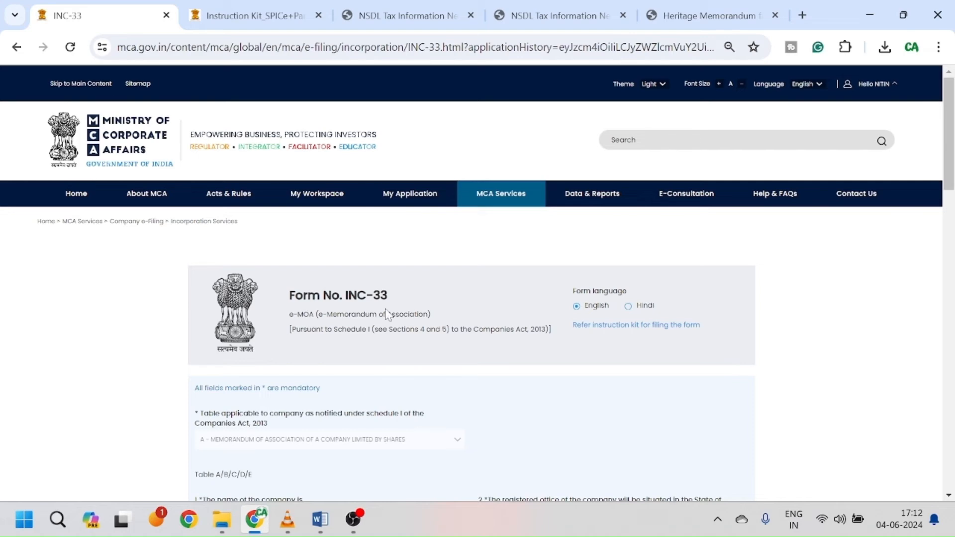
{"action": "scroll", "coordinate": [407, 362], "scroll_direction": "down", "scroll_amount": 1}
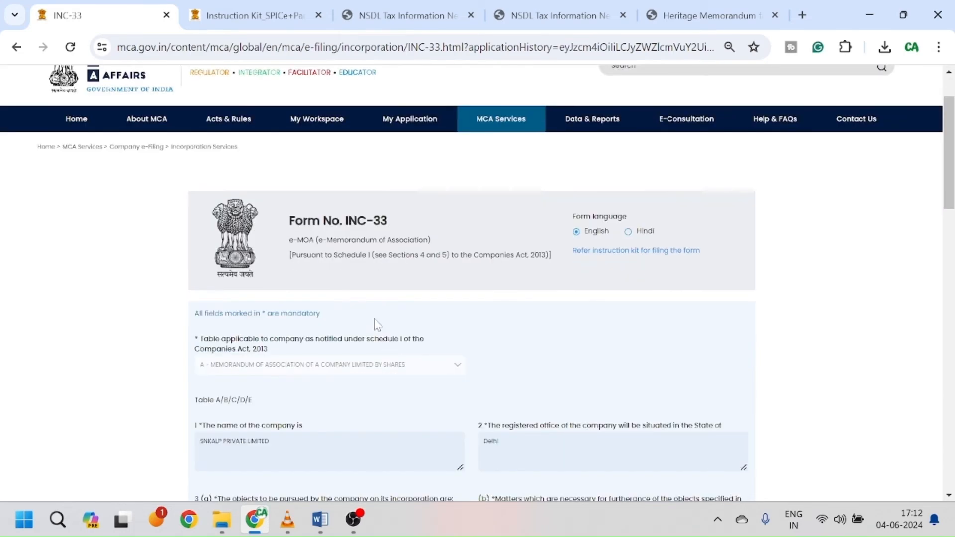
{"action": "scroll", "coordinate": [447, 354], "scroll_direction": "down", "scroll_amount": 2}
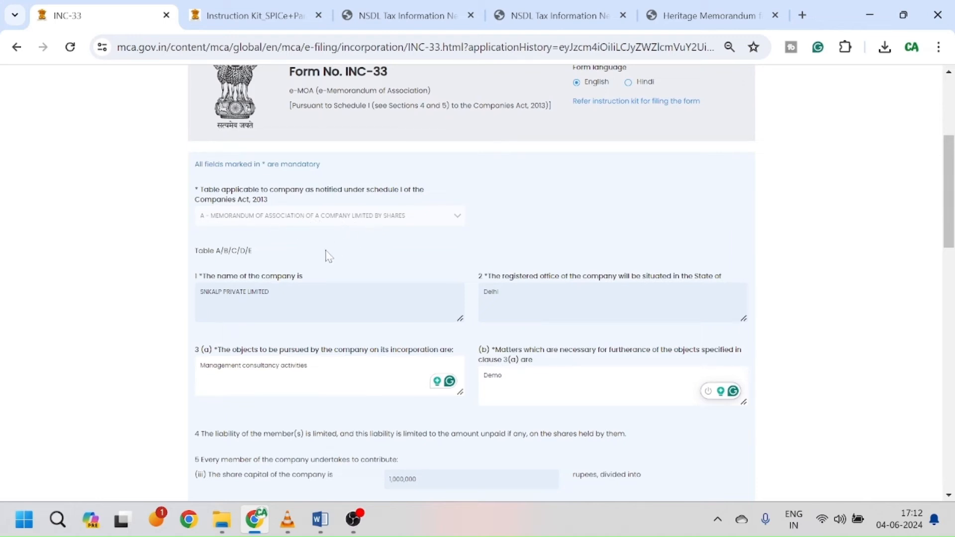
{"action": "scroll", "coordinate": [327, 258], "scroll_direction": "down", "scroll_amount": 1}
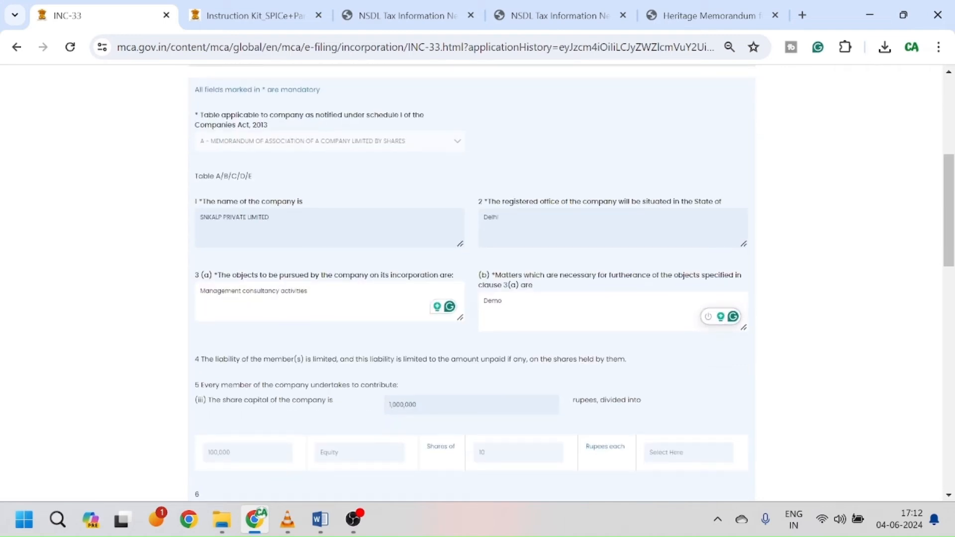
{"action": "scroll", "coordinate": [346, 283], "scroll_direction": "down", "scroll_amount": 1}
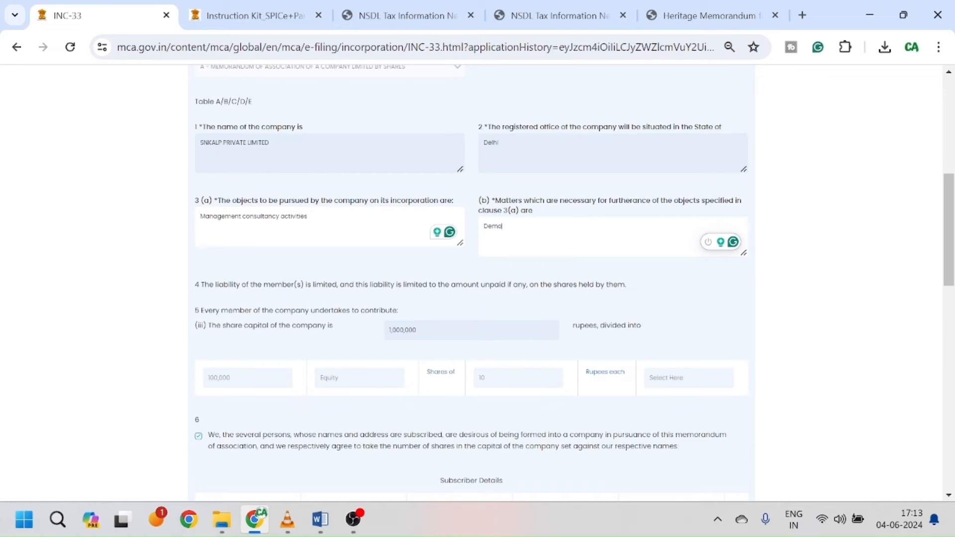
Step: Read the Heritage Memorandum PDF's objects clause III(A) and the III(B) furtherance matters
{"action": "left_click", "coordinate": [708, 15]}
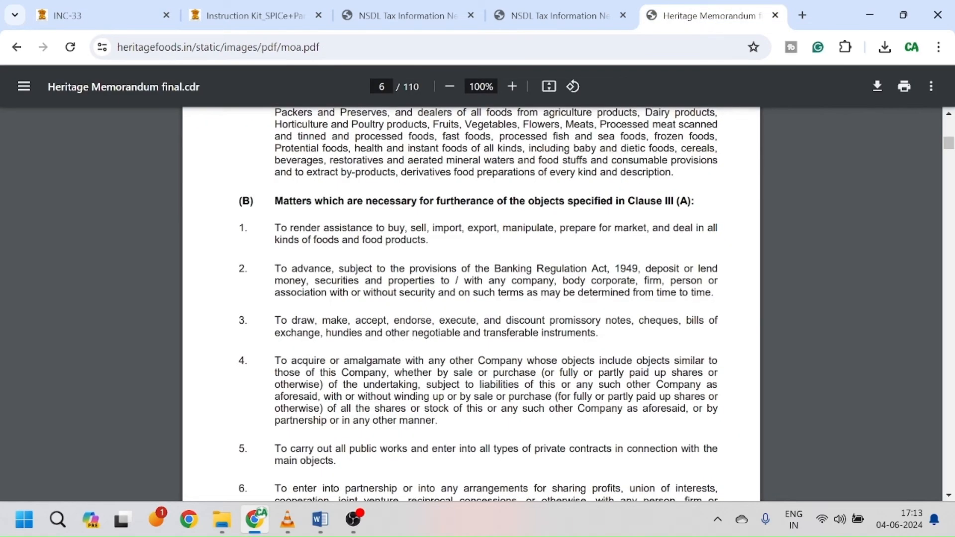
{"action": "scroll", "coordinate": [477, 304], "scroll_direction": "up", "scroll_amount": 5}
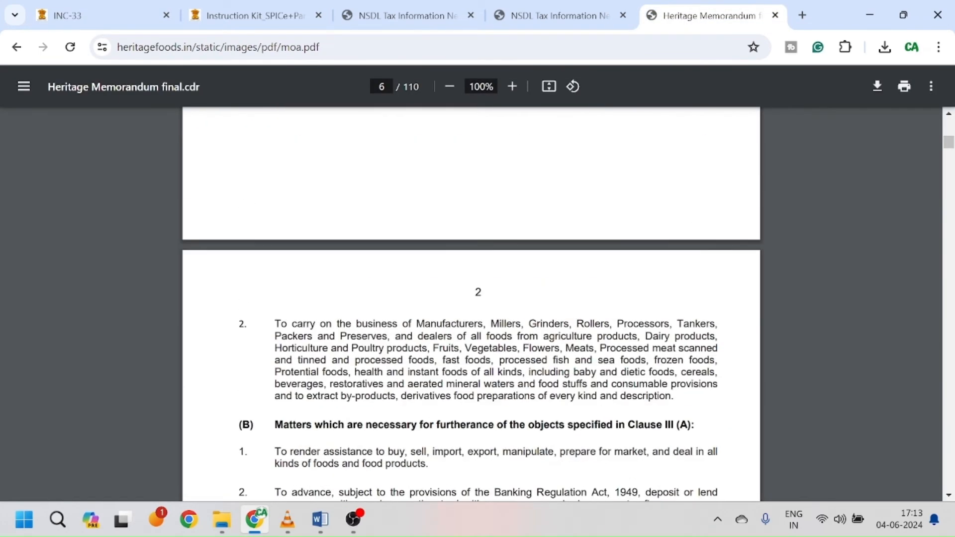
{"action": "scroll", "coordinate": [470, 304], "scroll_direction": "up", "scroll_amount": 3}
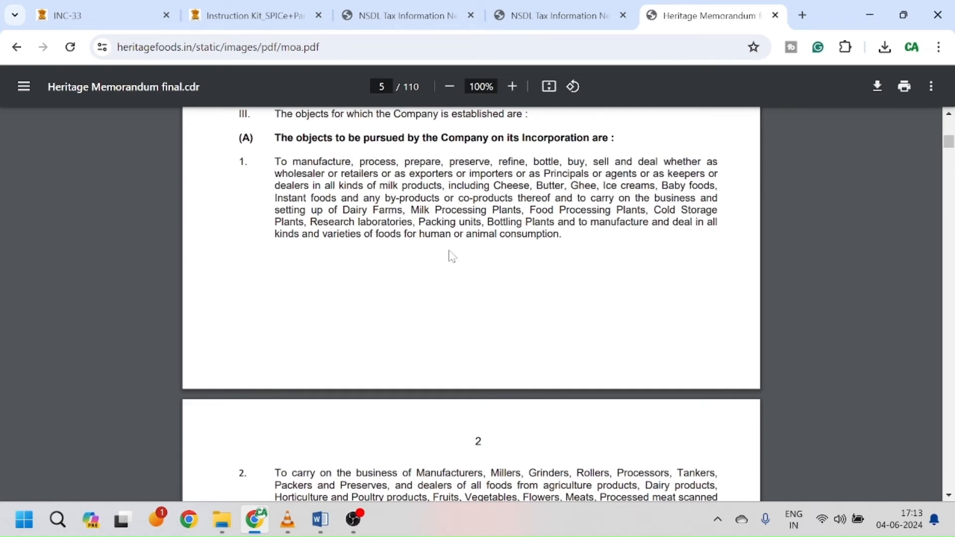
{"action": "scroll", "coordinate": [452, 256], "scroll_direction": "down", "scroll_amount": 3}
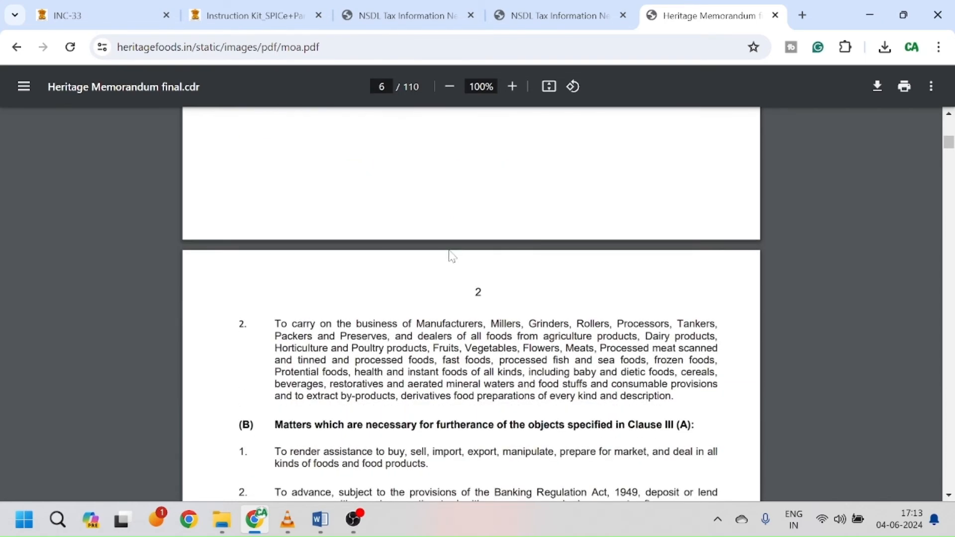
{"action": "scroll", "coordinate": [452, 256], "scroll_direction": "up", "scroll_amount": 3}
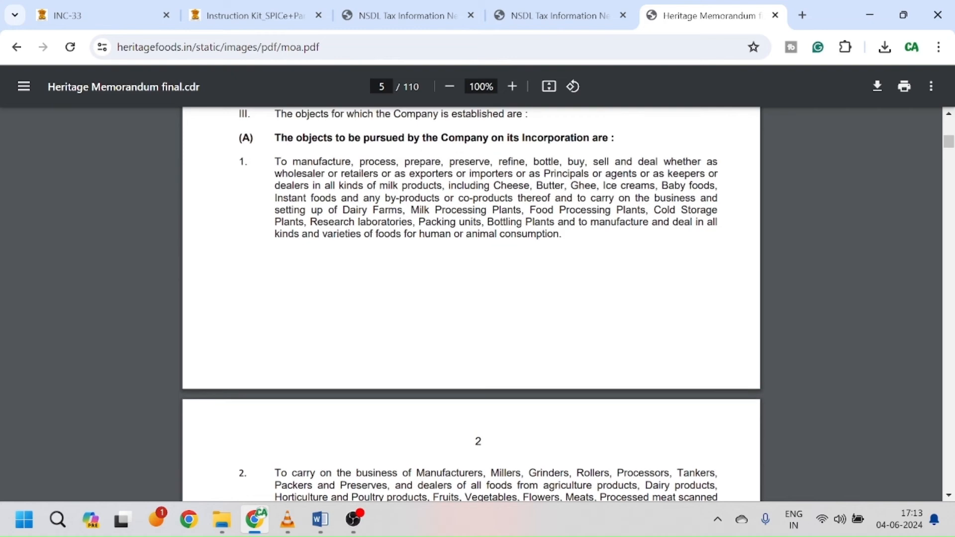
{"action": "scroll", "coordinate": [562, 266], "scroll_direction": "down", "scroll_amount": 5}
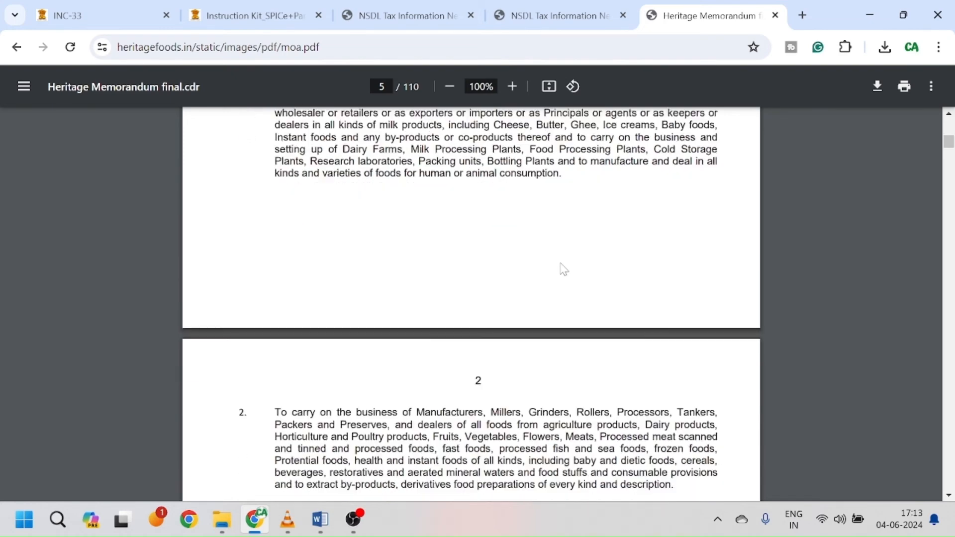
{"action": "scroll", "coordinate": [470, 303], "scroll_direction": "down", "scroll_amount": 5}
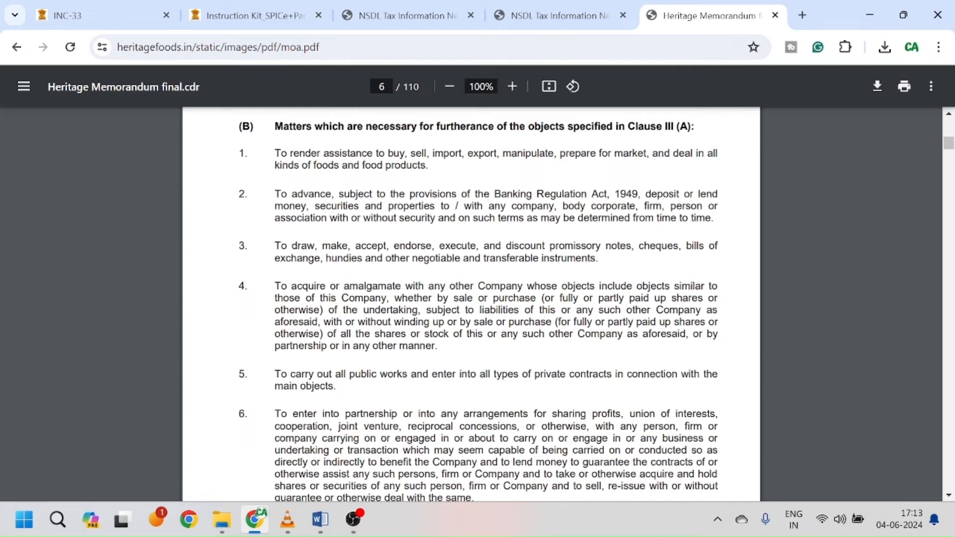
{"action": "scroll", "coordinate": [572, 356], "scroll_direction": "down", "scroll_amount": 5}
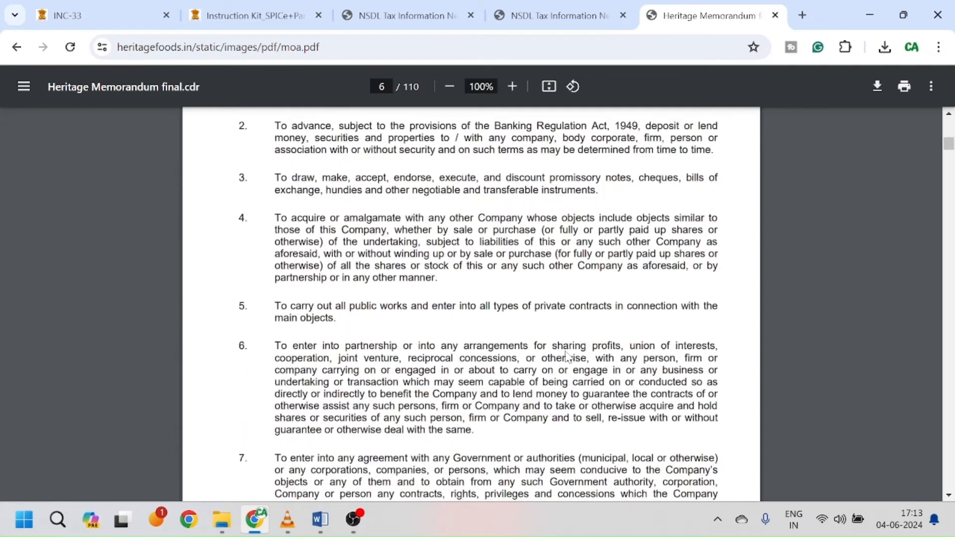
{"action": "scroll", "coordinate": [493, 347], "scroll_direction": "down", "scroll_amount": 3}
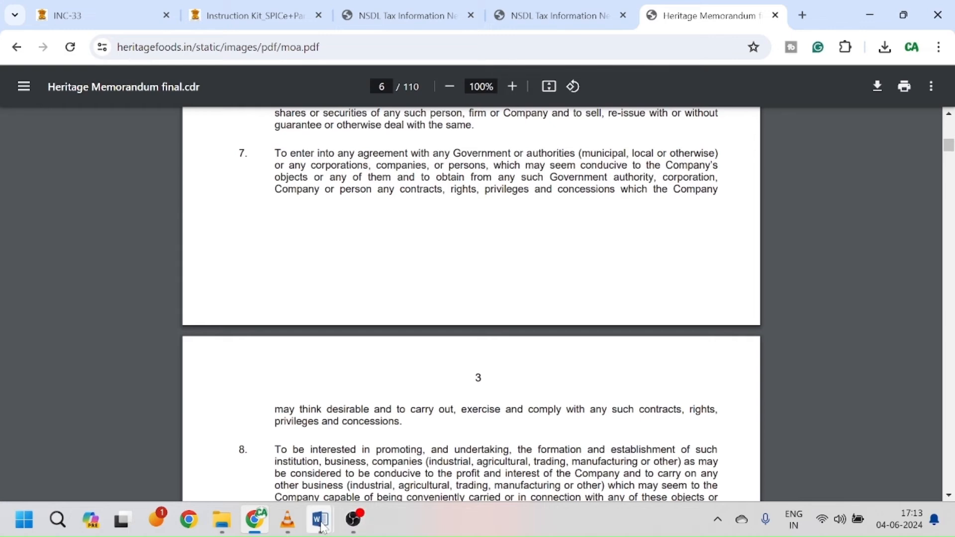
{"action": "mouse_move", "coordinate": [320, 520]}
{"action": "left_click", "coordinate": [411, 449]}
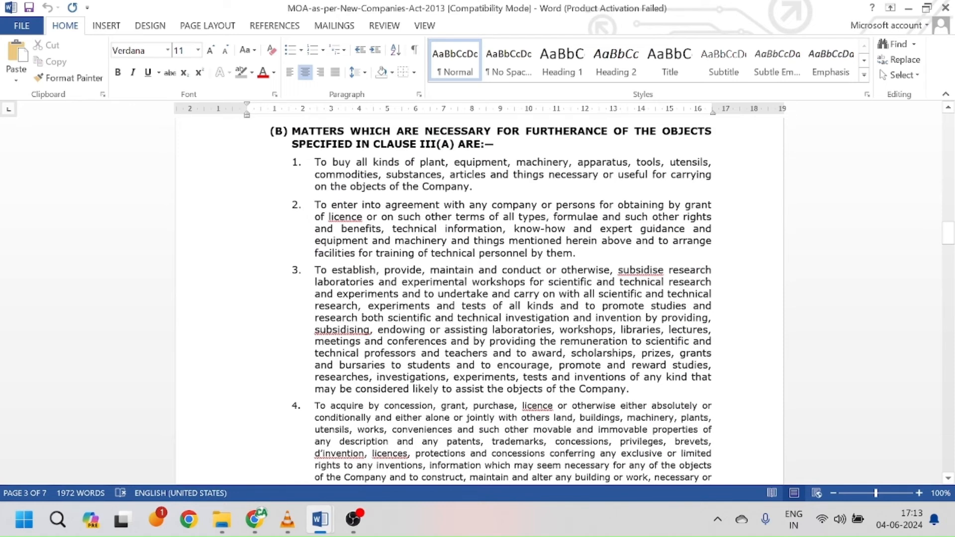
{"action": "scroll", "coordinate": [492, 302], "scroll_direction": "down", "scroll_amount": 5}
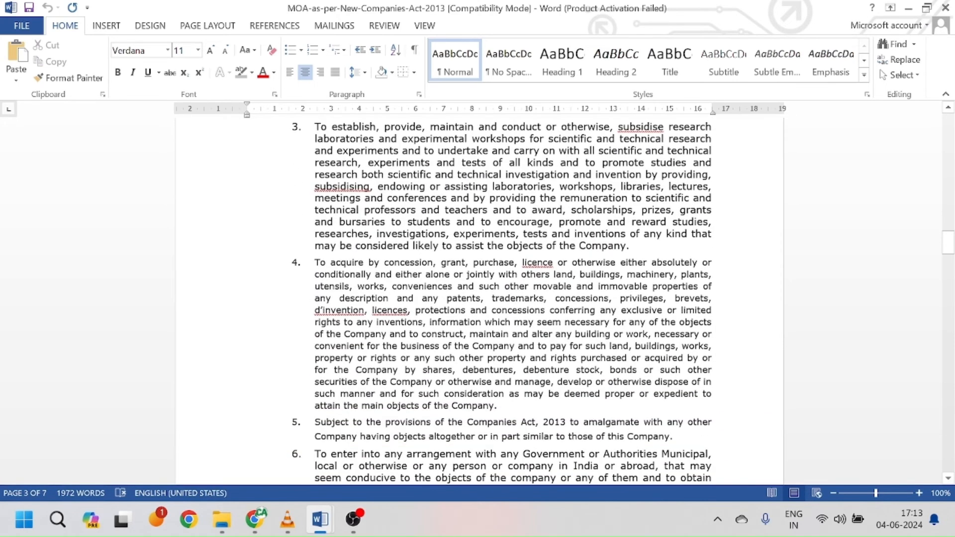
{"action": "scroll", "coordinate": [493, 302], "scroll_direction": "down", "scroll_amount": 5}
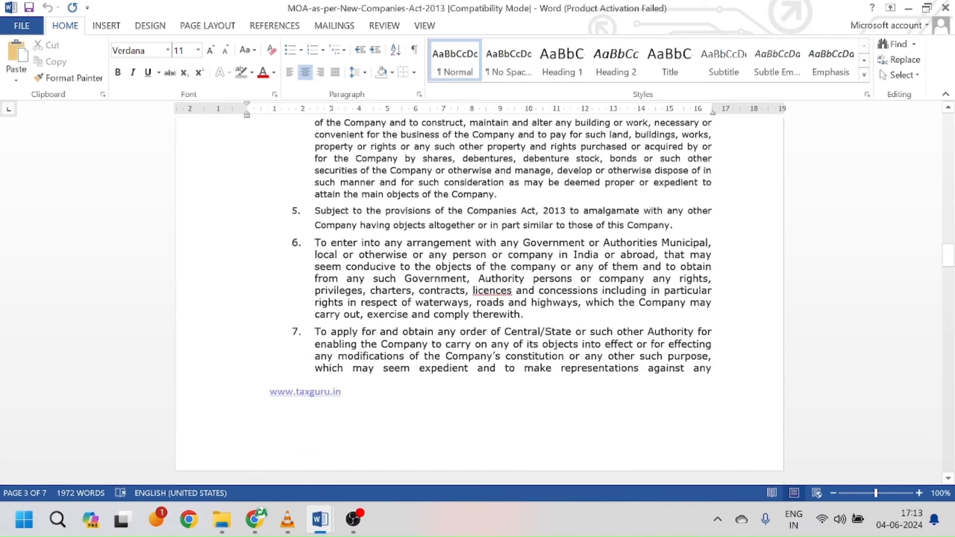
{"action": "scroll", "coordinate": [492, 302], "scroll_direction": "up", "scroll_amount": 5}
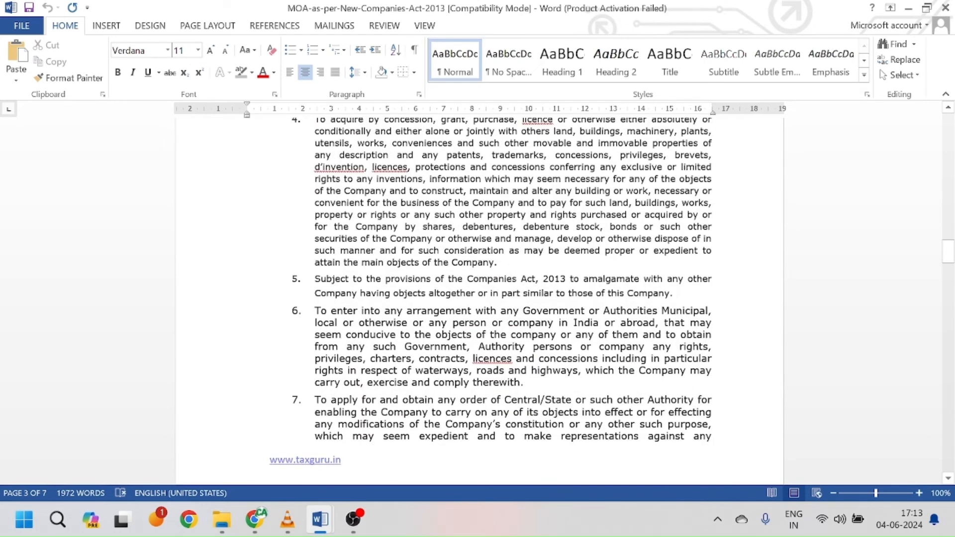
{"action": "left_click", "coordinate": [907, 8]}
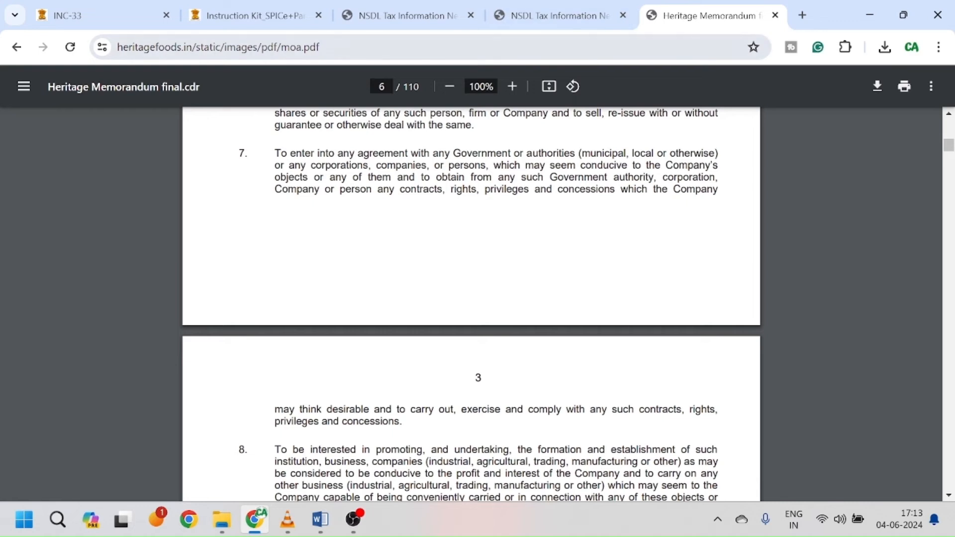
Step: Back in INC-33, review two subscribers holding 5000 shares each (10000 total) and the ACA witness table
{"action": "left_click", "coordinate": [126, 23]}
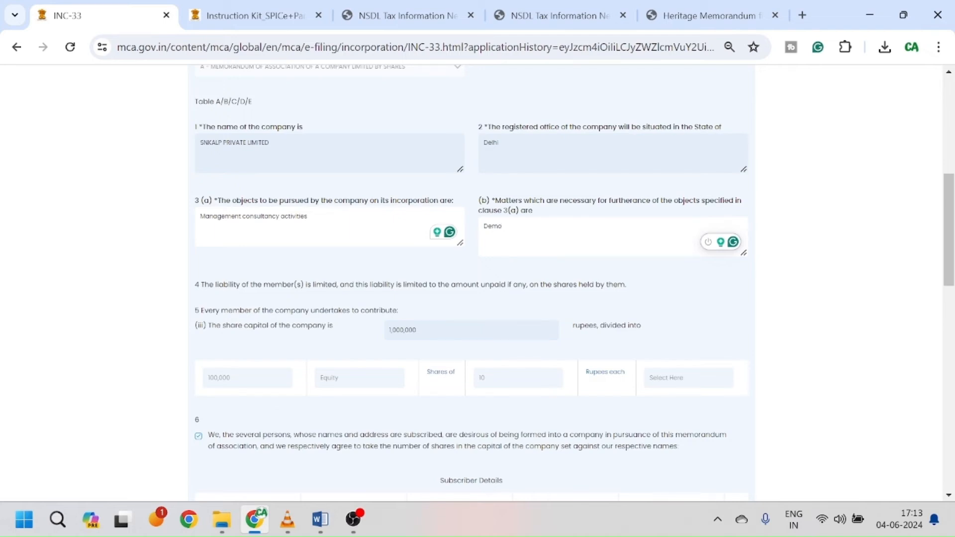
{"action": "scroll", "coordinate": [506, 285], "scroll_direction": "down", "scroll_amount": 2}
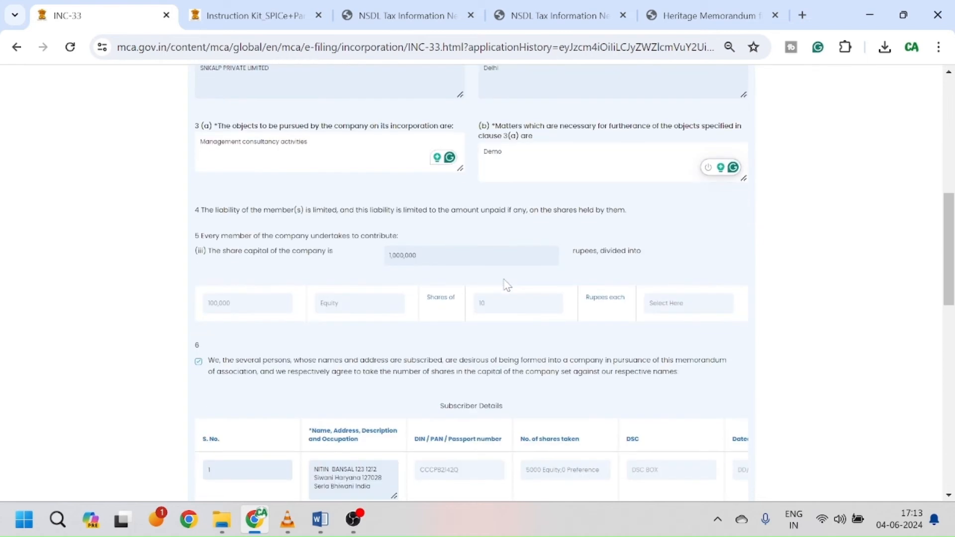
{"action": "scroll", "coordinate": [506, 284], "scroll_direction": "up", "scroll_amount": 4}
{"action": "scroll", "coordinate": [506, 285], "scroll_direction": "down", "scroll_amount": 1}
{"action": "scroll", "coordinate": [506, 284], "scroll_direction": "down", "scroll_amount": 2}
{"action": "scroll", "coordinate": [505, 284], "scroll_direction": "down", "scroll_amount": 1}
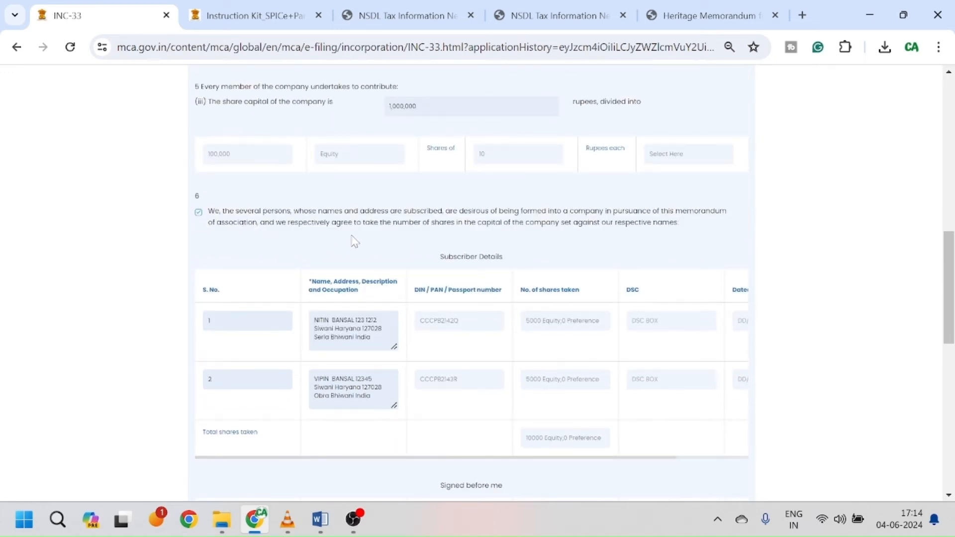
{"action": "scroll", "coordinate": [354, 241], "scroll_direction": "down", "scroll_amount": 1}
{"action": "scroll", "coordinate": [462, 325], "scroll_direction": "down", "scroll_amount": 2}
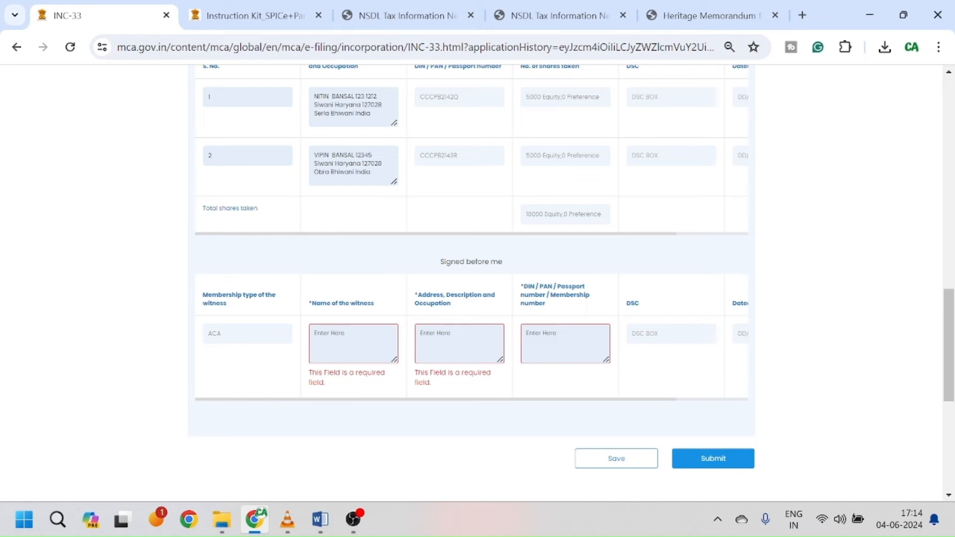
Step: Enter the witness's name, address 'Delhi, CA' and membership number in the witness row
{"action": "type", "text": "Nitin"}
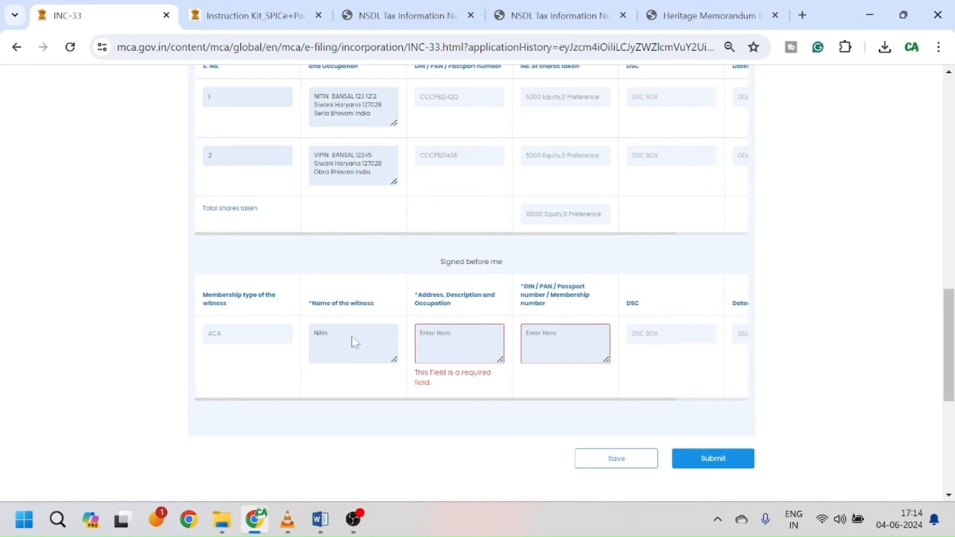
{"action": "key", "text": "Tab"}
{"action": "type", "text": "De"}
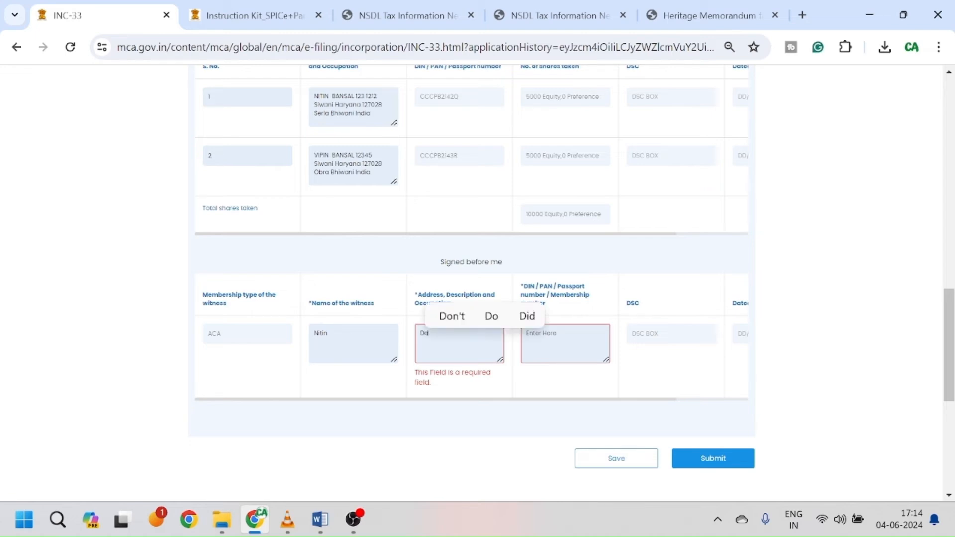
{"action": "type", "text": "lhi,"}
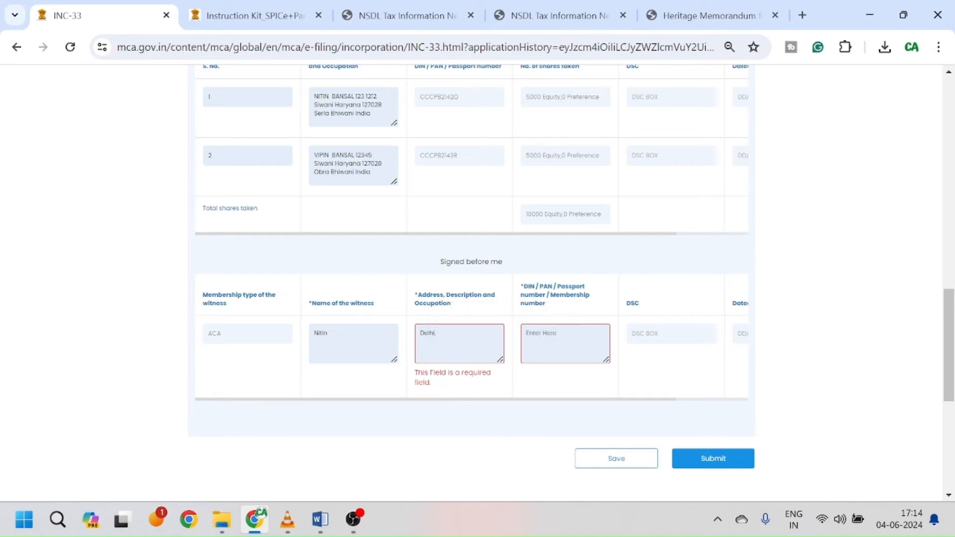
{"action": "type", "text": " CA"}
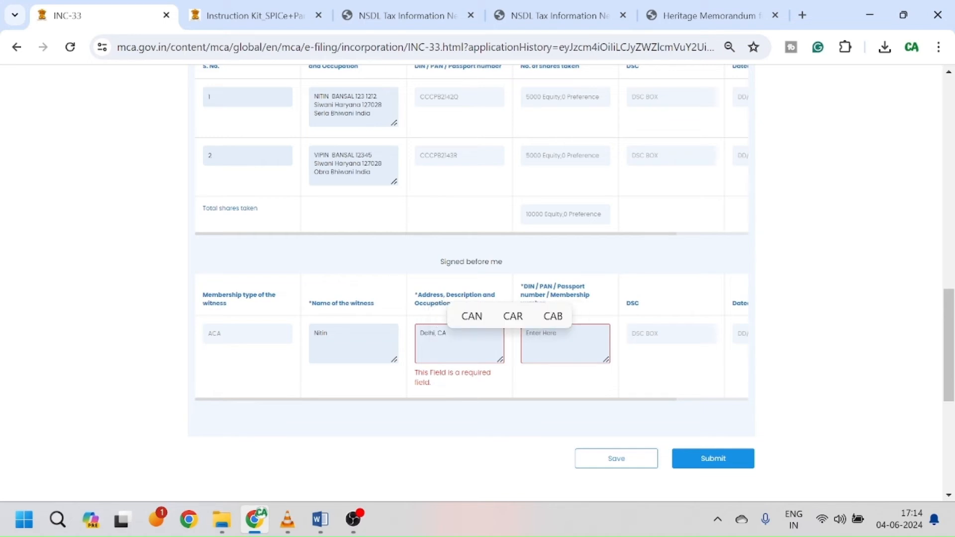
{"action": "key", "text": "Tab"}
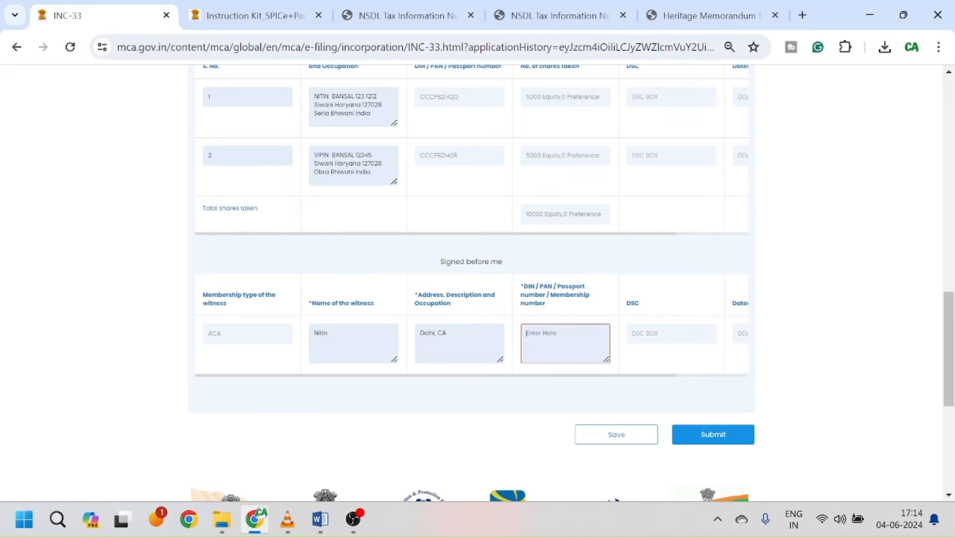
{"action": "type", "text": "505005"}
{"action": "key", "text": "Tab"}
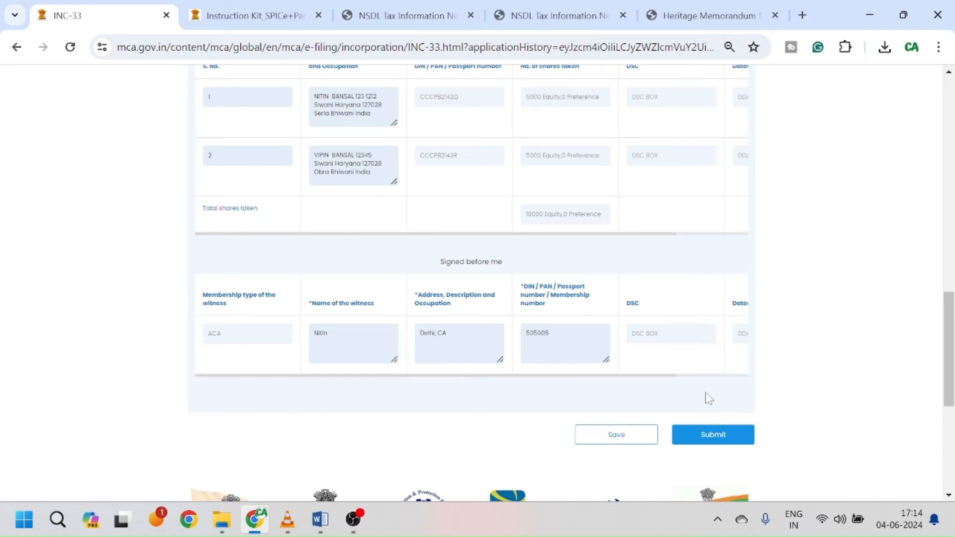
Step: Submit the completed INC-33 e-MOA and confirm the submission
{"action": "scroll", "coordinate": [680, 366], "scroll_direction": "right", "scroll_amount": 3}
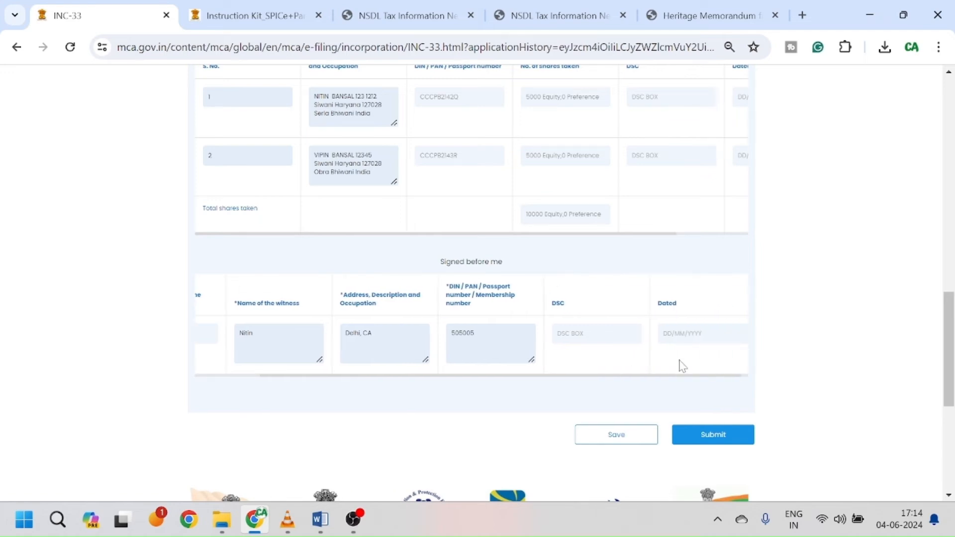
{"action": "left_click", "coordinate": [715, 435]}
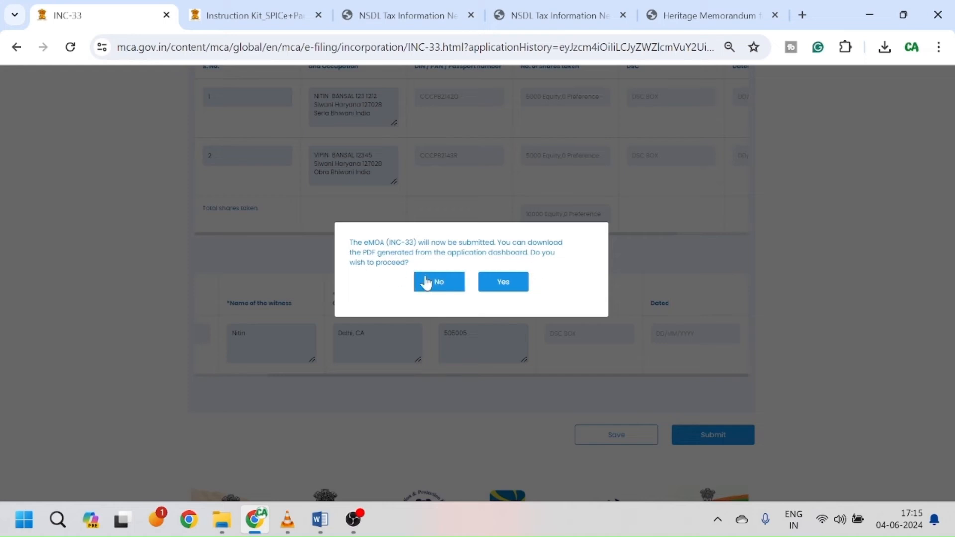
{"action": "left_click", "coordinate": [512, 287]}
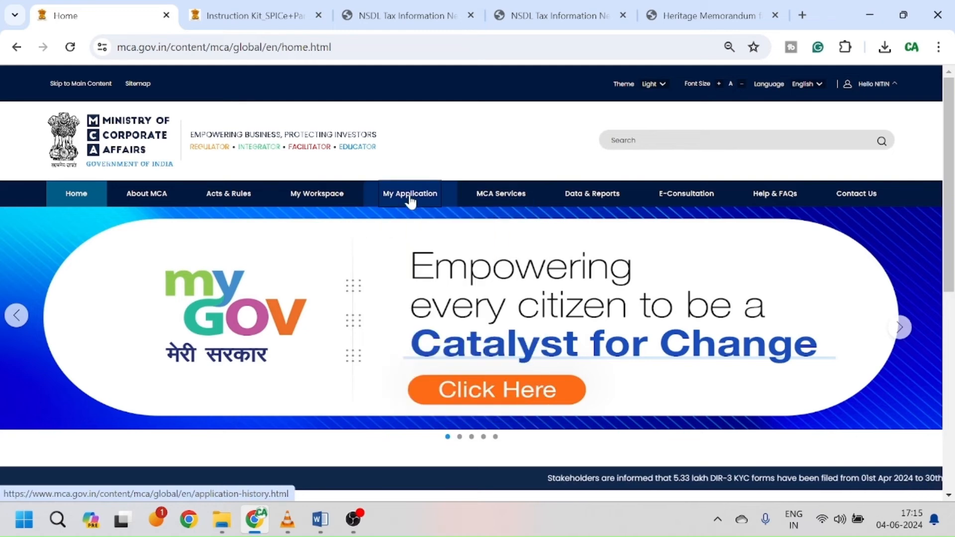
Step: Open the pending SPICe+ application for SNKALP PRIVATE LIMITED and check INC-33 shows Submitted
{"action": "left_click", "coordinate": [410, 199]}
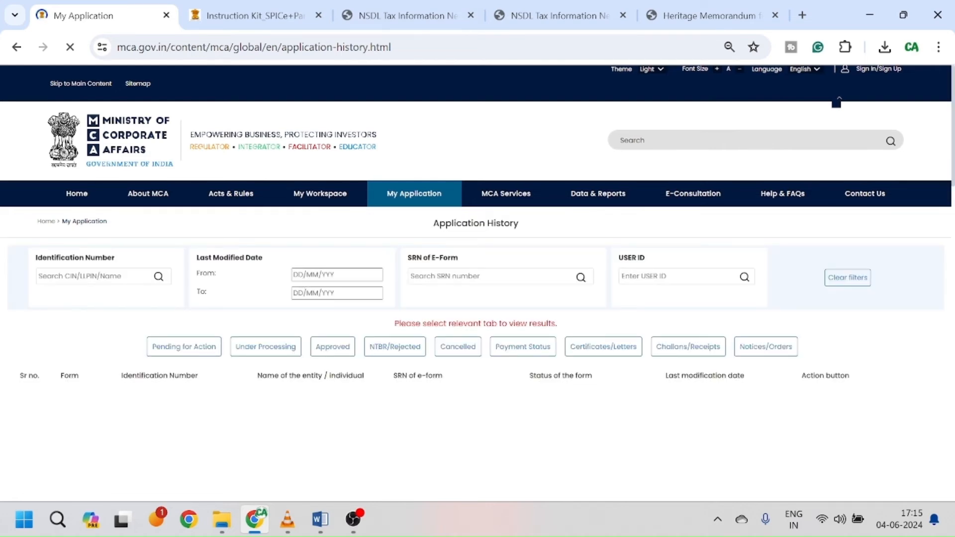
{"action": "left_click", "coordinate": [193, 355]}
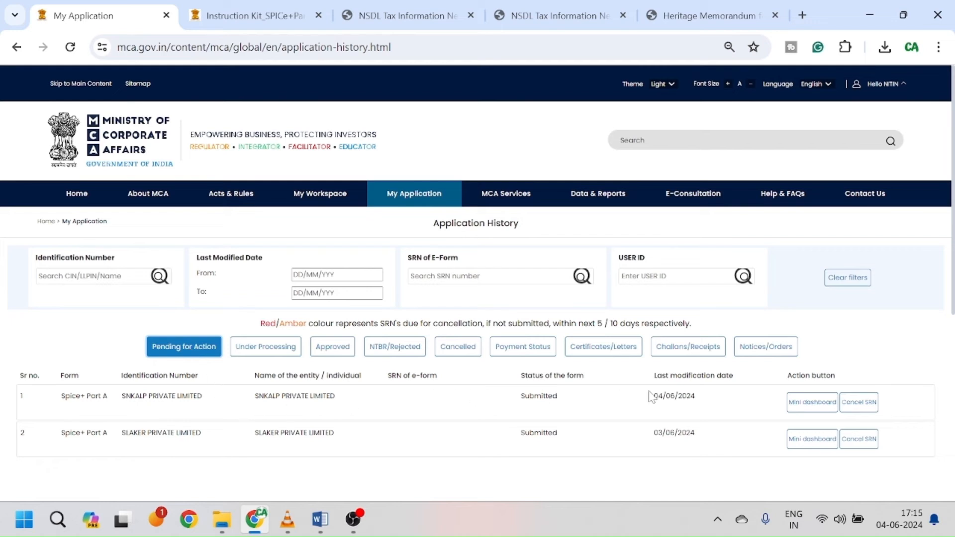
{"action": "left_click", "coordinate": [821, 405]}
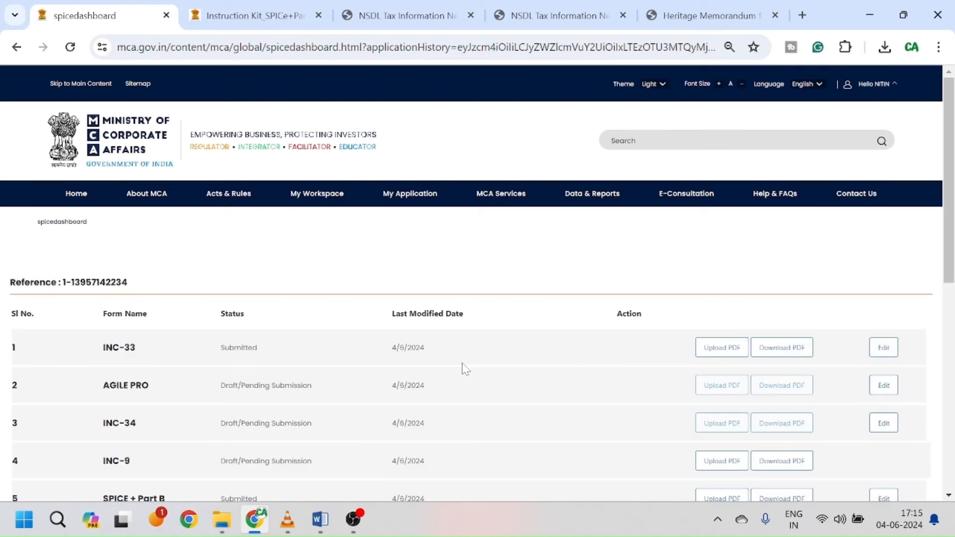
{"action": "scroll", "coordinate": [465, 368], "scroll_direction": "down", "scroll_amount": 3}
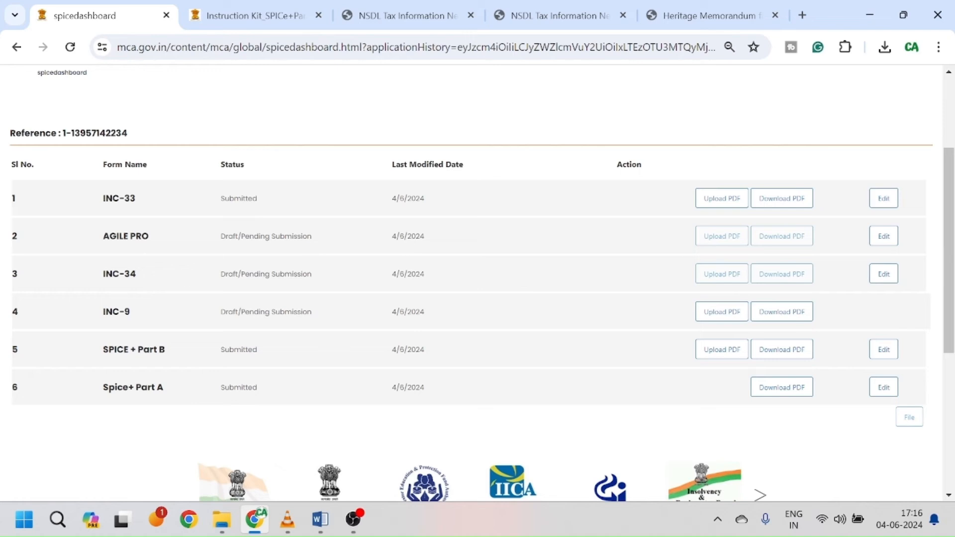
Step: Request INC-34 for editing and dismiss the registration information notice
{"action": "left_click", "coordinate": [889, 279]}
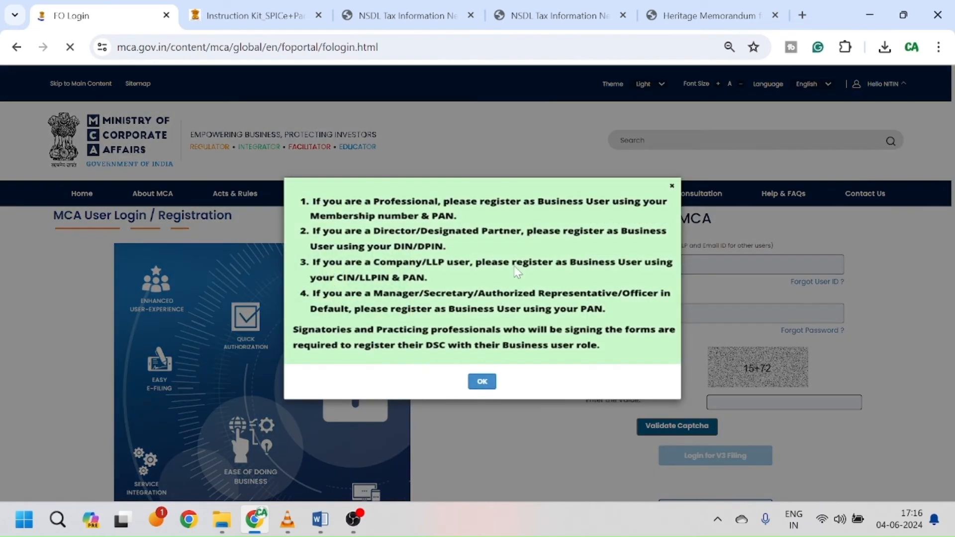
{"action": "left_click", "coordinate": [482, 384]}
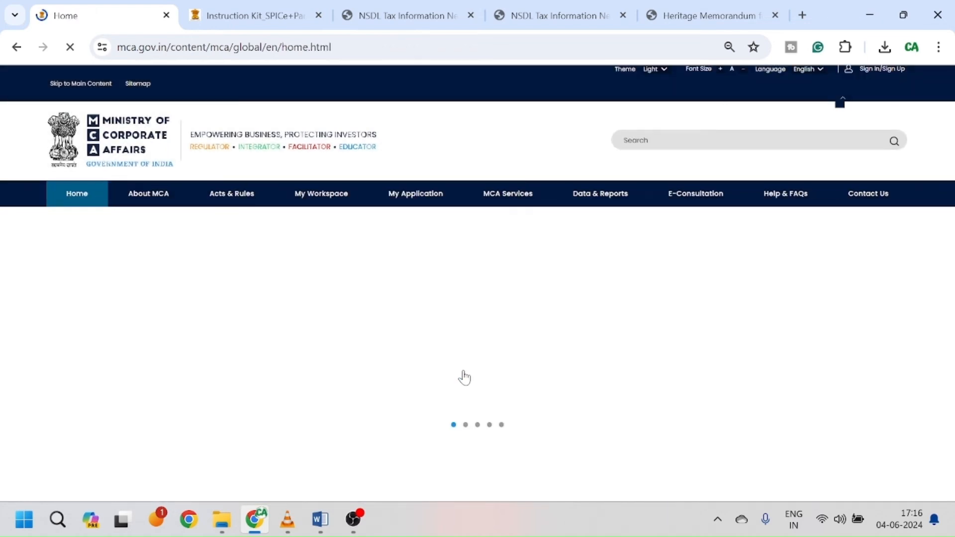
{"action": "left_click", "coordinate": [354, 521]}
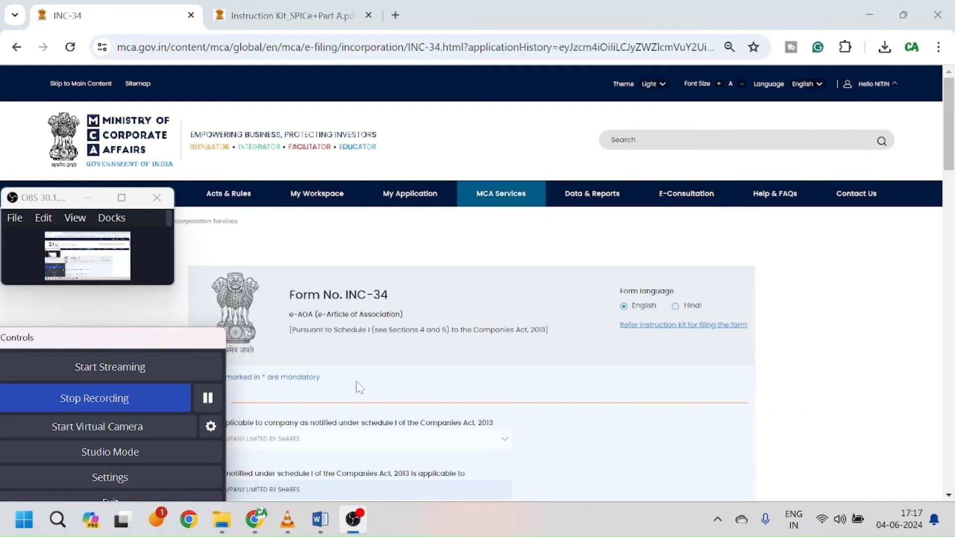
Step: Review the INC-34 e-AOA Block 1 articles, leaving all unaltered, and proceed to Block 2
{"action": "left_click", "coordinate": [430, 385]}
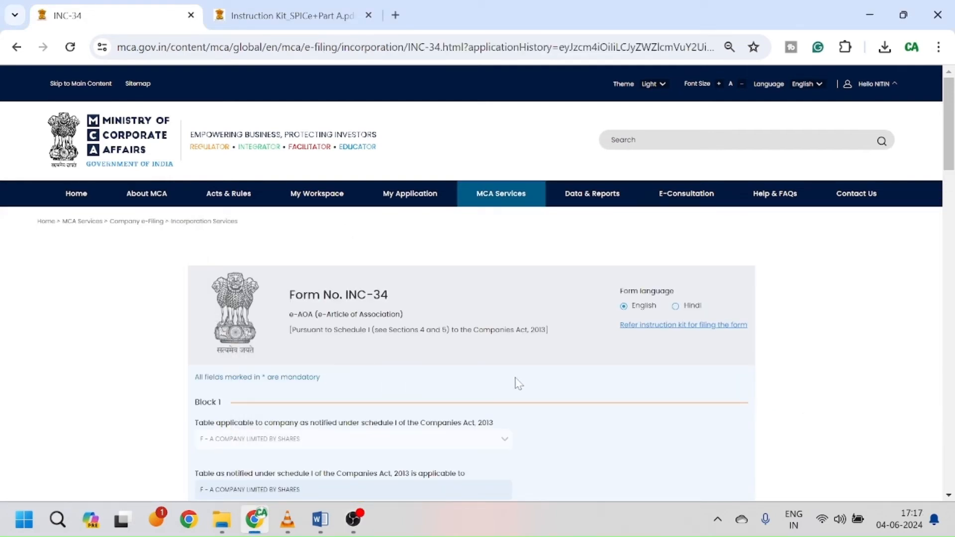
{"action": "scroll", "coordinate": [561, 386], "scroll_direction": "down", "scroll_amount": 3}
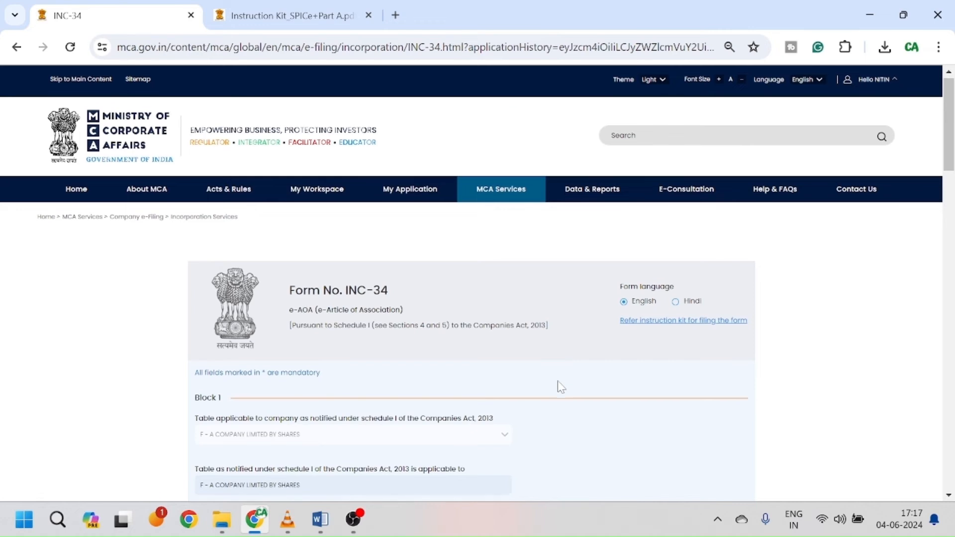
{"action": "scroll", "coordinate": [561, 387], "scroll_direction": "down", "scroll_amount": 3}
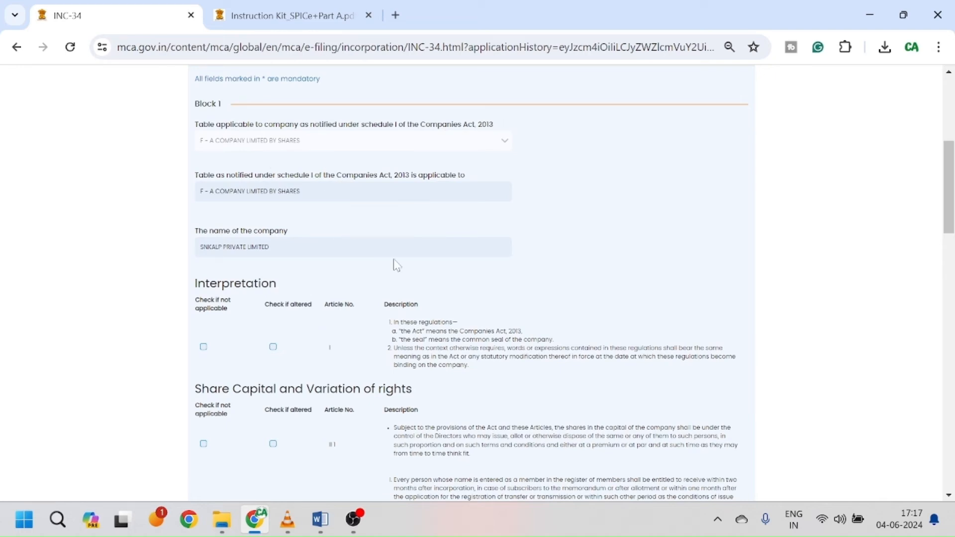
{"action": "scroll", "coordinate": [348, 254], "scroll_direction": "down", "scroll_amount": 2}
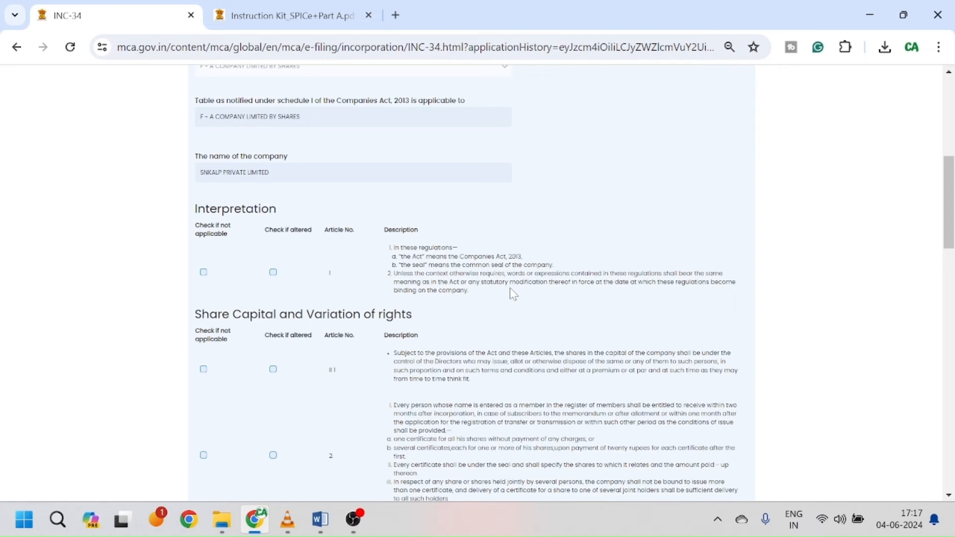
{"action": "scroll", "coordinate": [510, 288], "scroll_direction": "up", "scroll_amount": 5}
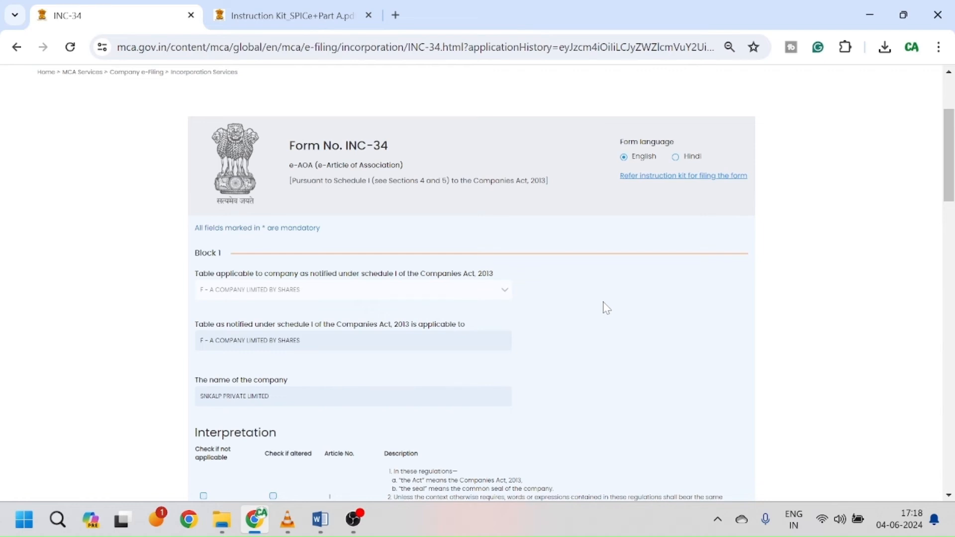
{"action": "scroll", "coordinate": [607, 308], "scroll_direction": "down", "scroll_amount": 3}
{"action": "scroll", "coordinate": [606, 307], "scroll_direction": "down", "scroll_amount": 3}
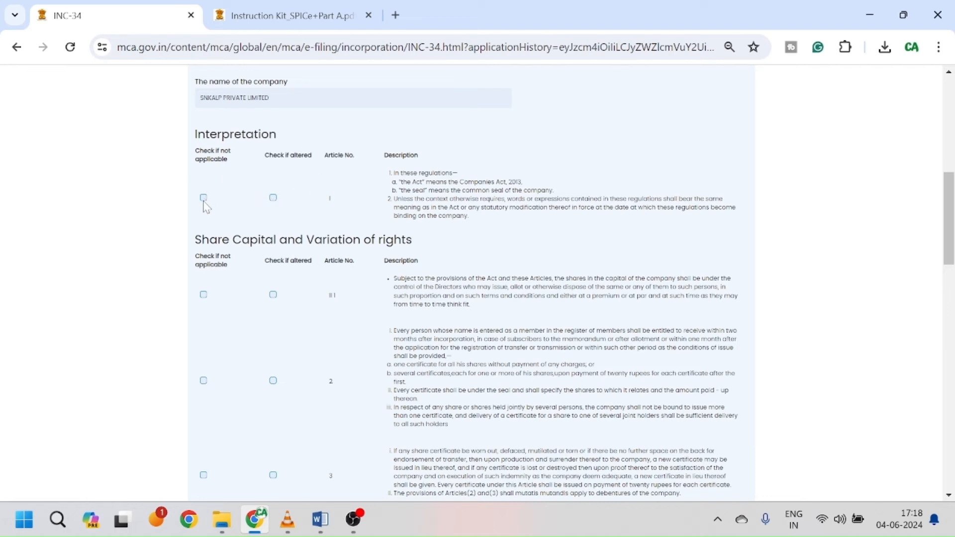
{"action": "scroll", "coordinate": [273, 298], "scroll_direction": "down", "scroll_amount": 1}
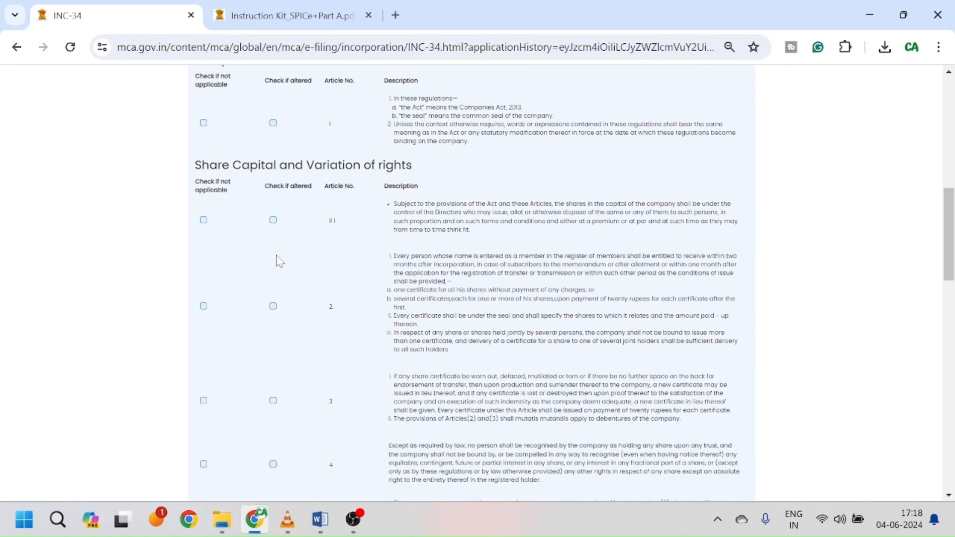
{"action": "scroll", "coordinate": [339, 229], "scroll_direction": "up", "scroll_amount": 2}
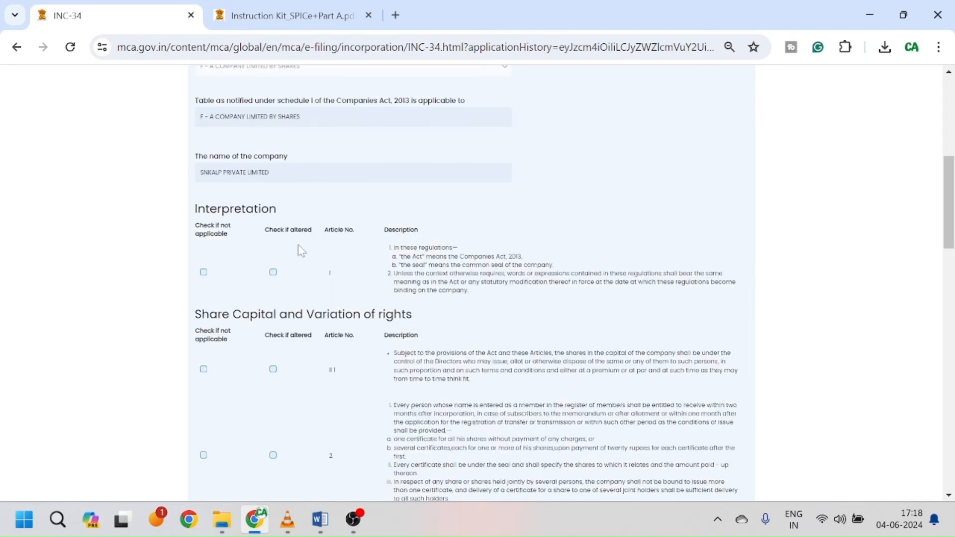
{"action": "scroll", "coordinate": [302, 289], "scroll_direction": "down", "scroll_amount": 1}
{"action": "scroll", "coordinate": [354, 271], "scroll_direction": "down", "scroll_amount": 2}
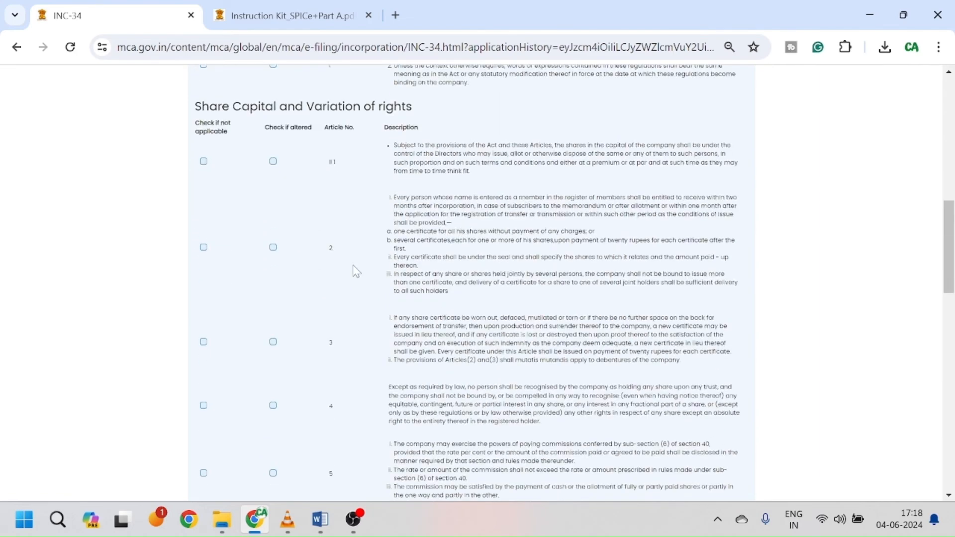
{"action": "scroll", "coordinate": [472, 281], "scroll_direction": "down", "scroll_amount": 4}
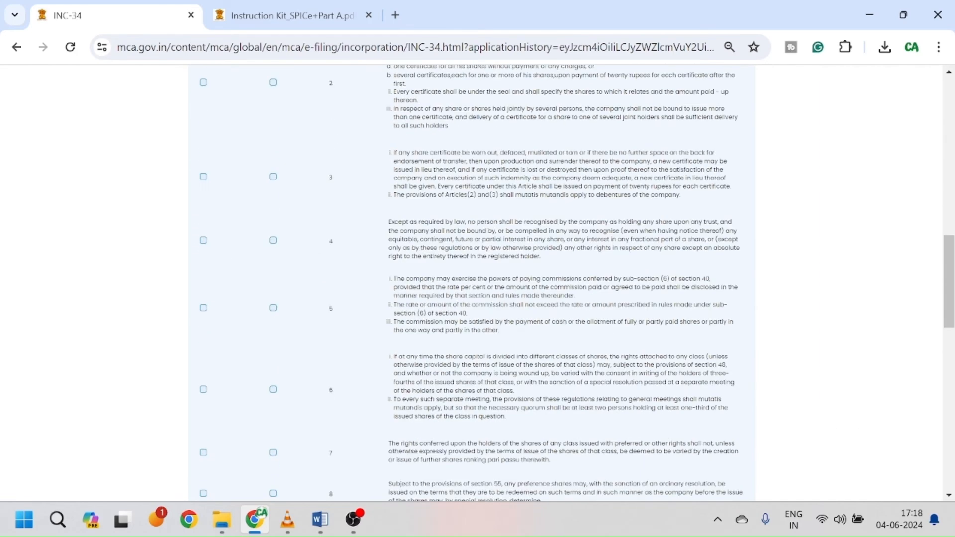
{"action": "scroll", "coordinate": [508, 378], "scroll_direction": "down", "scroll_amount": 1}
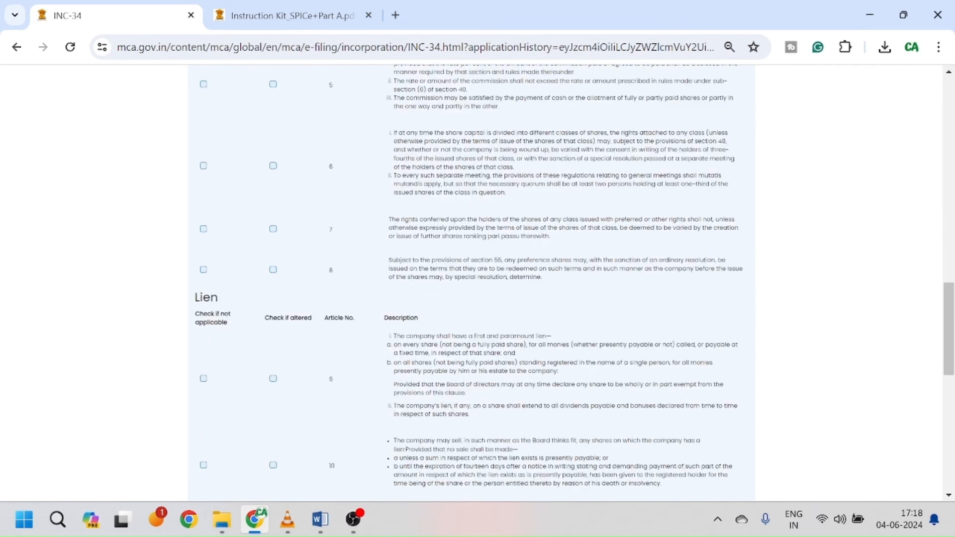
{"action": "scroll", "coordinate": [480, 334], "scroll_direction": "down", "scroll_amount": 2}
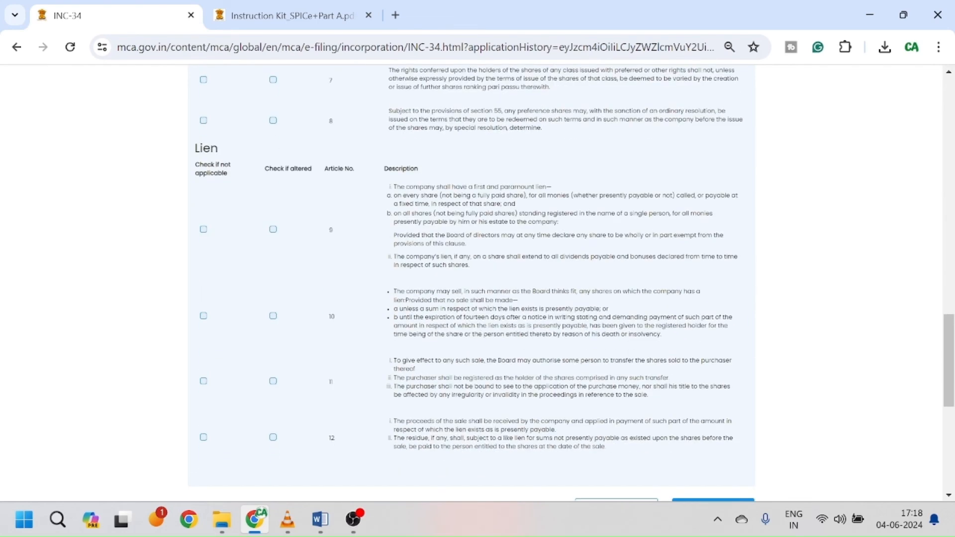
{"action": "scroll", "coordinate": [490, 297], "scroll_direction": "down", "scroll_amount": 1}
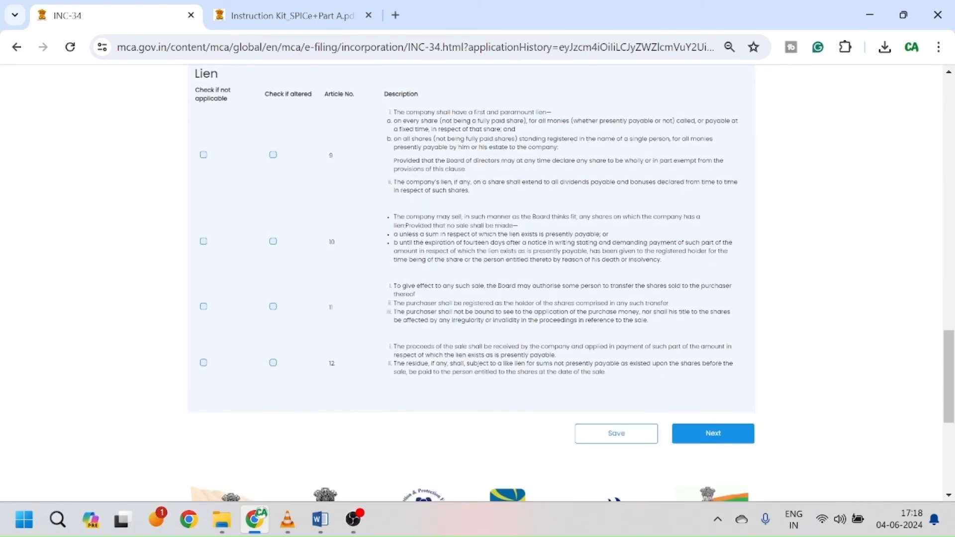
{"action": "left_click", "coordinate": [717, 440]}
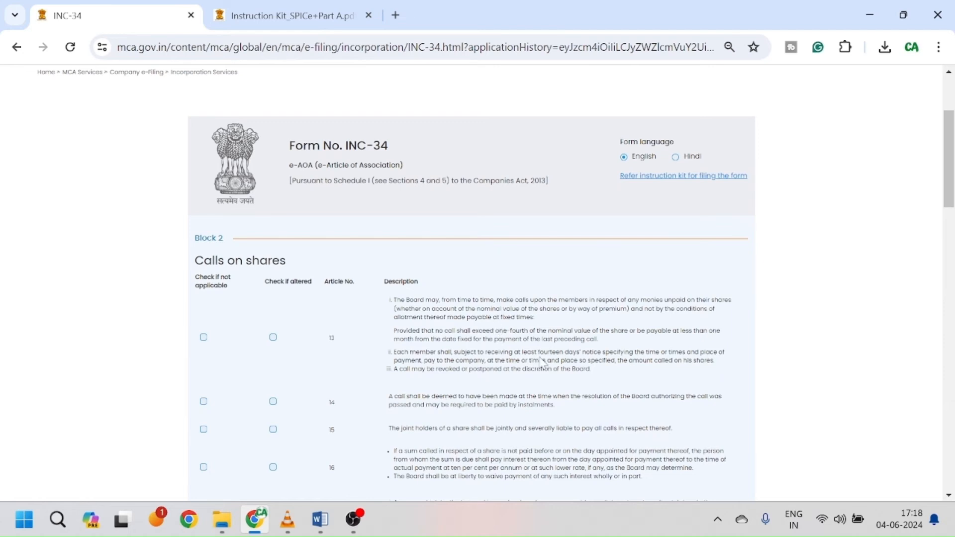
Step: Review articles 13–27 unchanged, undoing a stray altered mark on article 13, then continue to Block 3
{"action": "scroll", "coordinate": [542, 348], "scroll_direction": "down", "scroll_amount": 2}
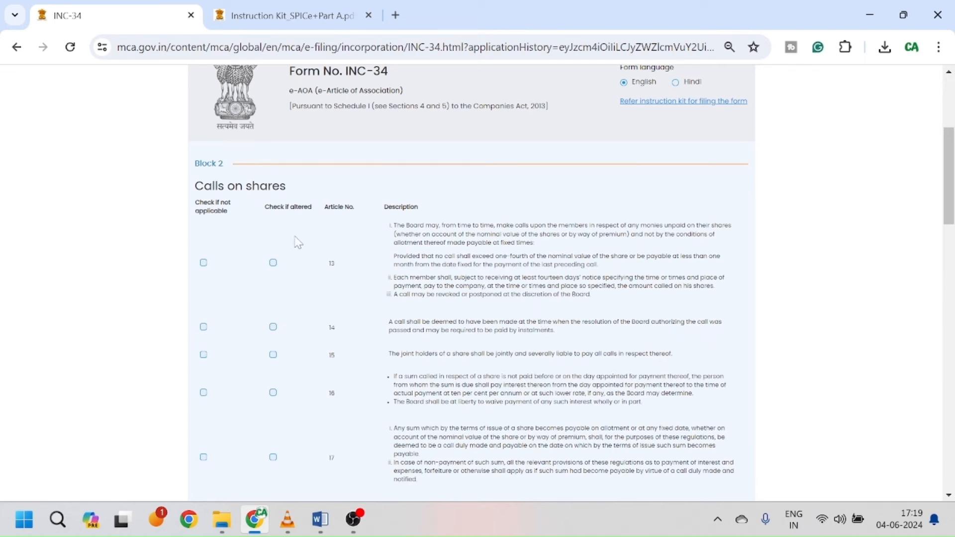
{"action": "left_click", "coordinate": [273, 263]}
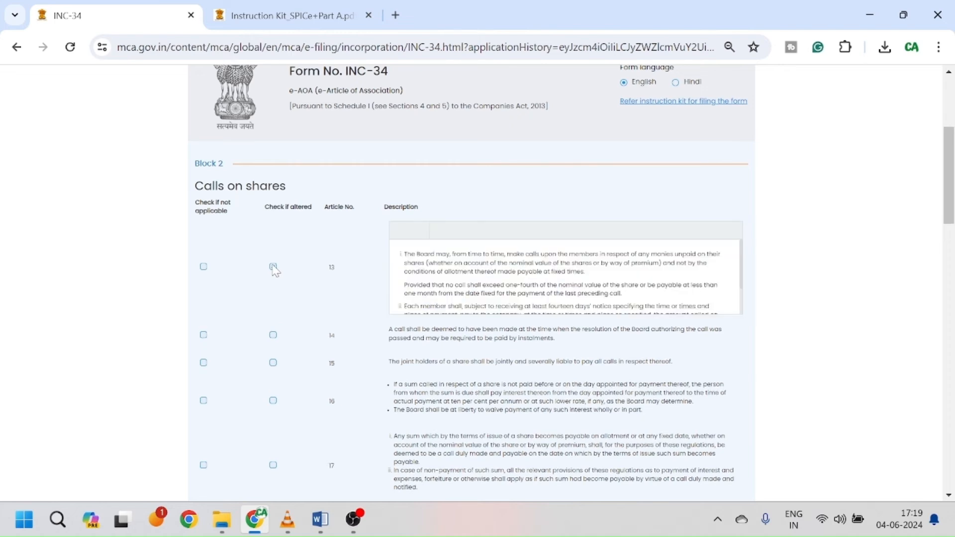
{"action": "scroll", "coordinate": [564, 277], "scroll_direction": "down", "scroll_amount": 3}
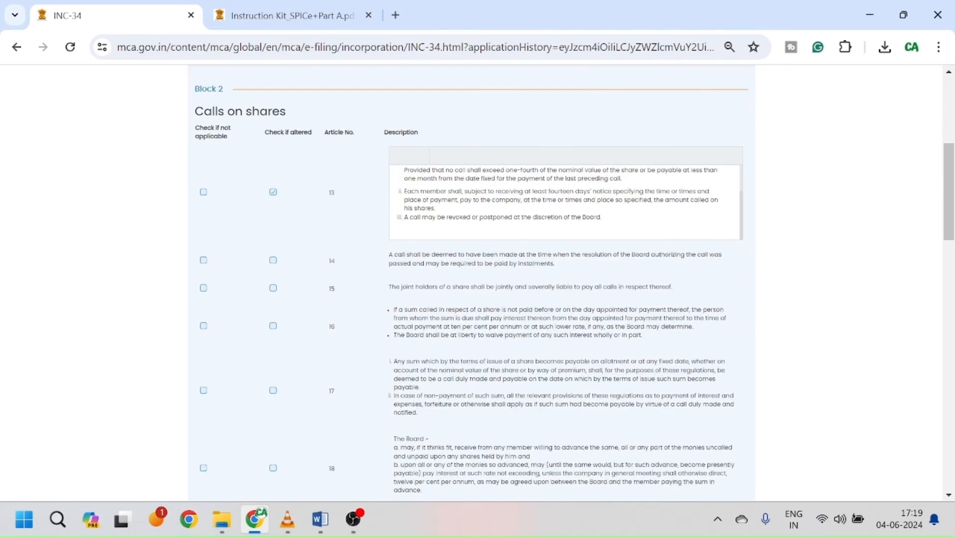
{"action": "left_click", "coordinate": [273, 192]}
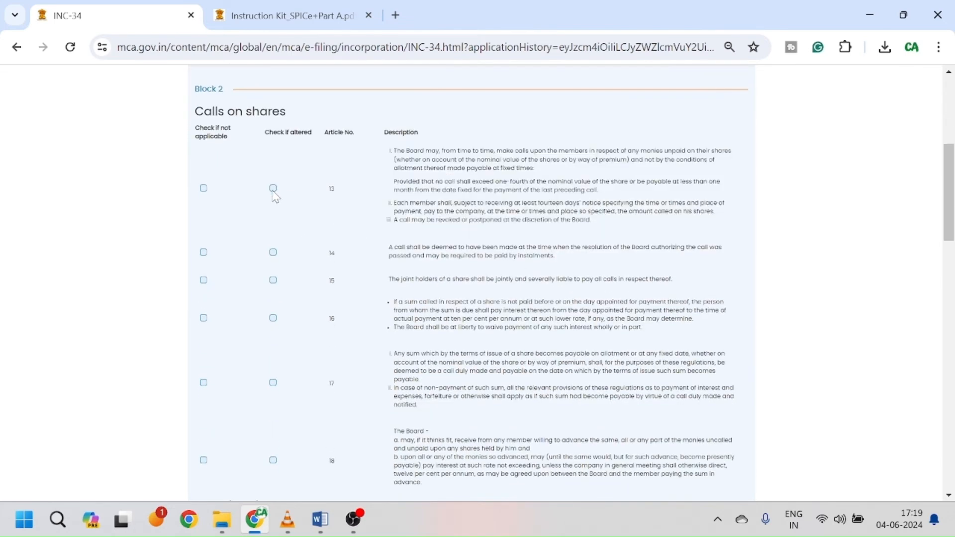
{"action": "scroll", "coordinate": [577, 270], "scroll_direction": "down", "scroll_amount": 3}
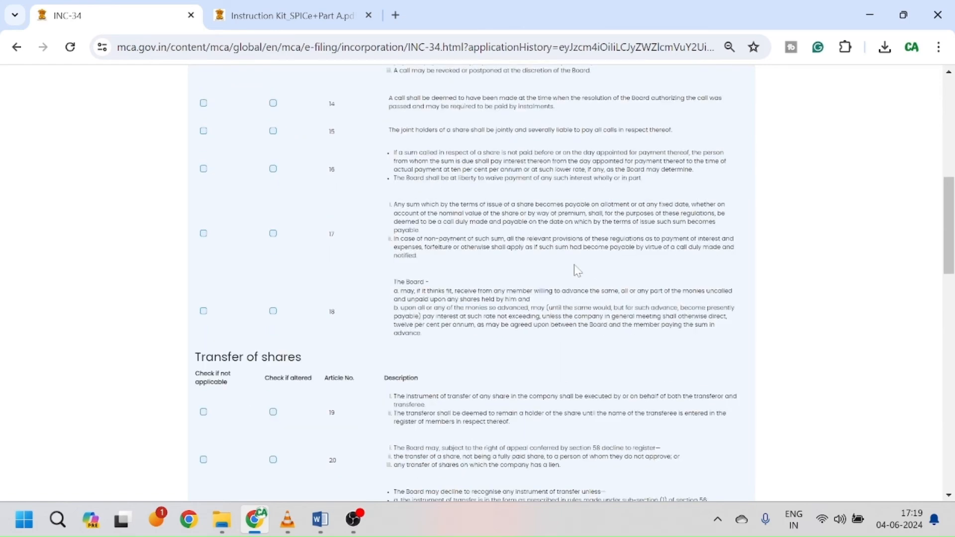
{"action": "scroll", "coordinate": [577, 270], "scroll_direction": "down", "scroll_amount": 3}
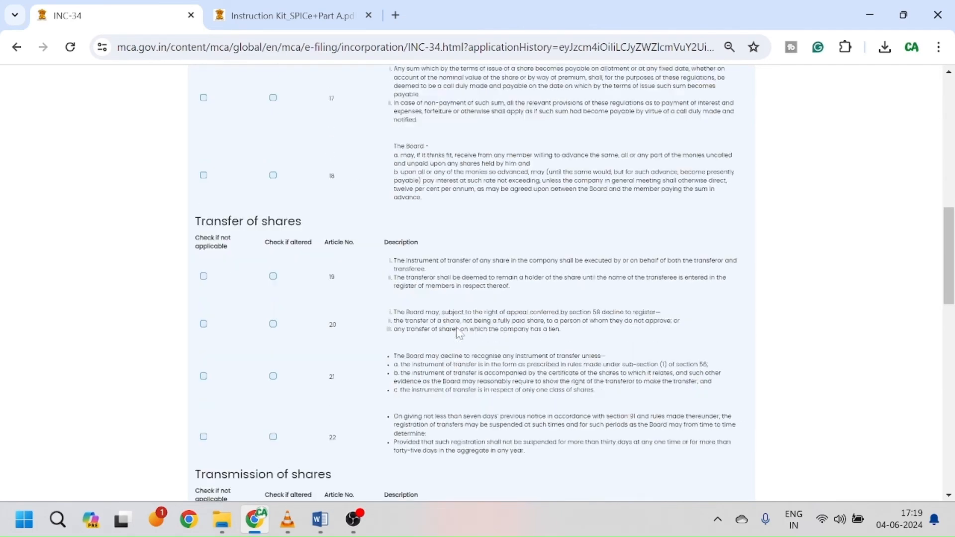
{"action": "scroll", "coordinate": [458, 333], "scroll_direction": "down", "scroll_amount": 3}
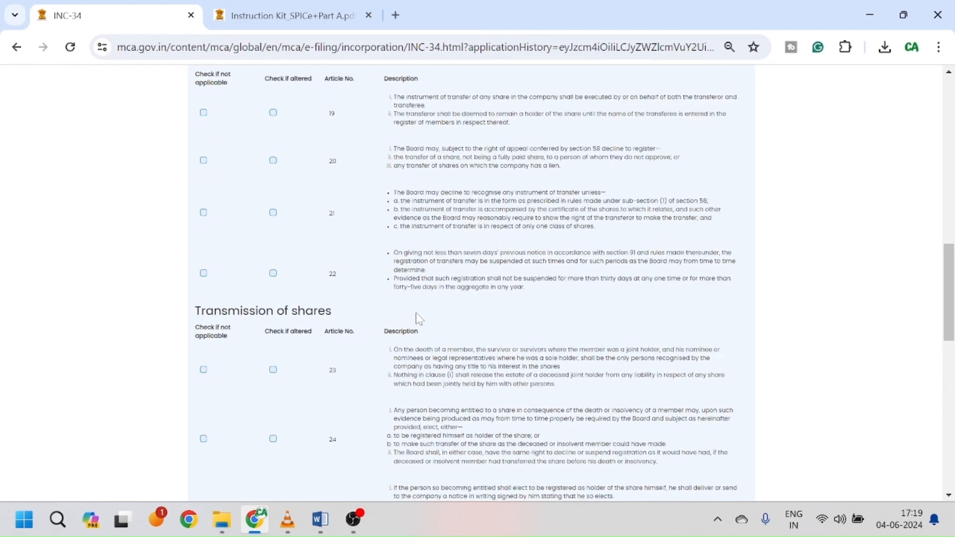
{"action": "scroll", "coordinate": [415, 312], "scroll_direction": "down", "scroll_amount": 10}
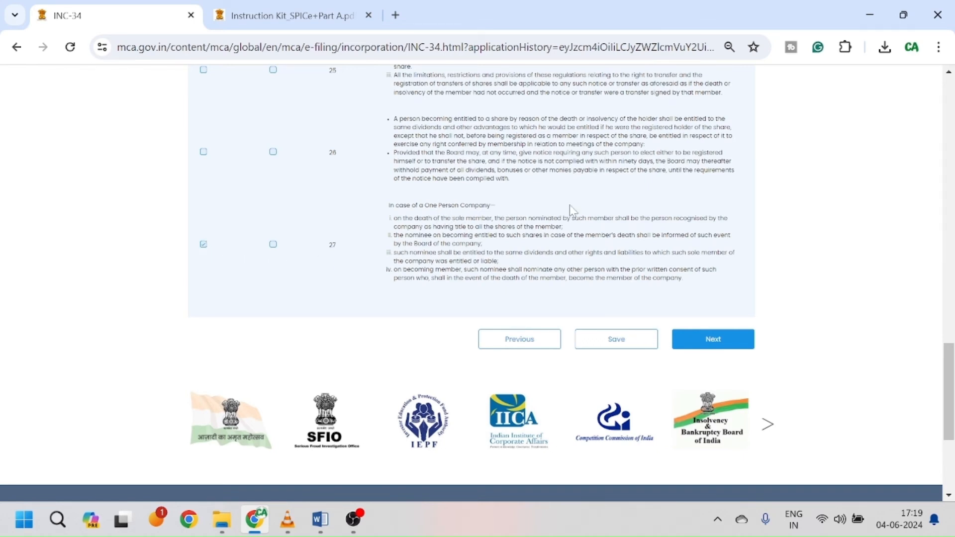
{"action": "scroll", "coordinate": [572, 209], "scroll_direction": "up", "scroll_amount": 1}
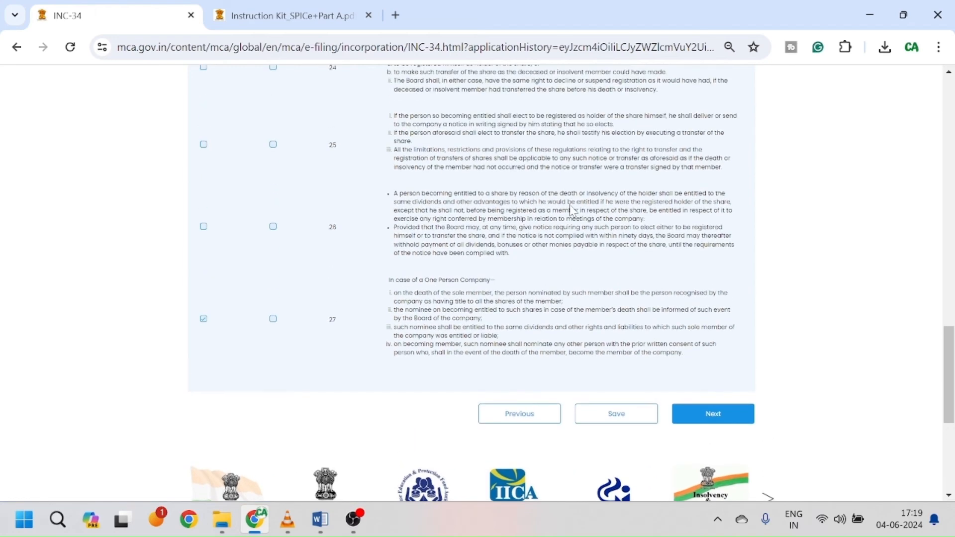
{"action": "left_click", "coordinate": [727, 422]}
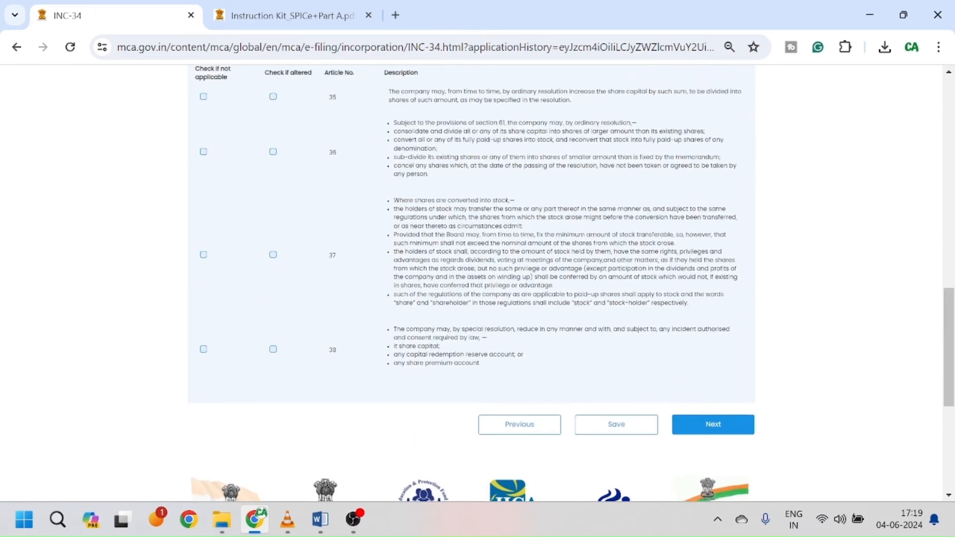
Step: Scroll through the forfeiture, capital and buy-back articles unchanged and move to General meetings
{"action": "scroll", "coordinate": [543, 271], "scroll_direction": "down", "scroll_amount": 3}
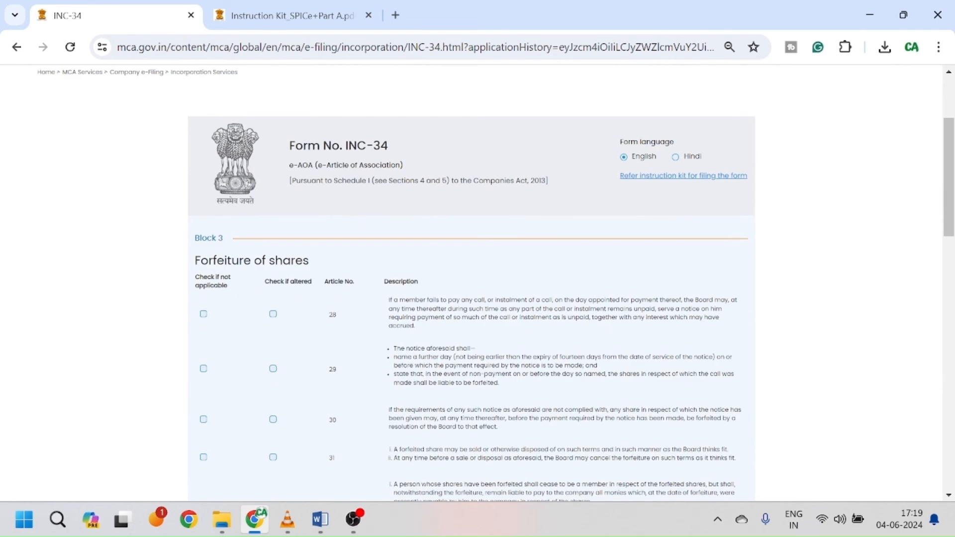
{"action": "scroll", "coordinate": [470, 298], "scroll_direction": "down", "scroll_amount": 12}
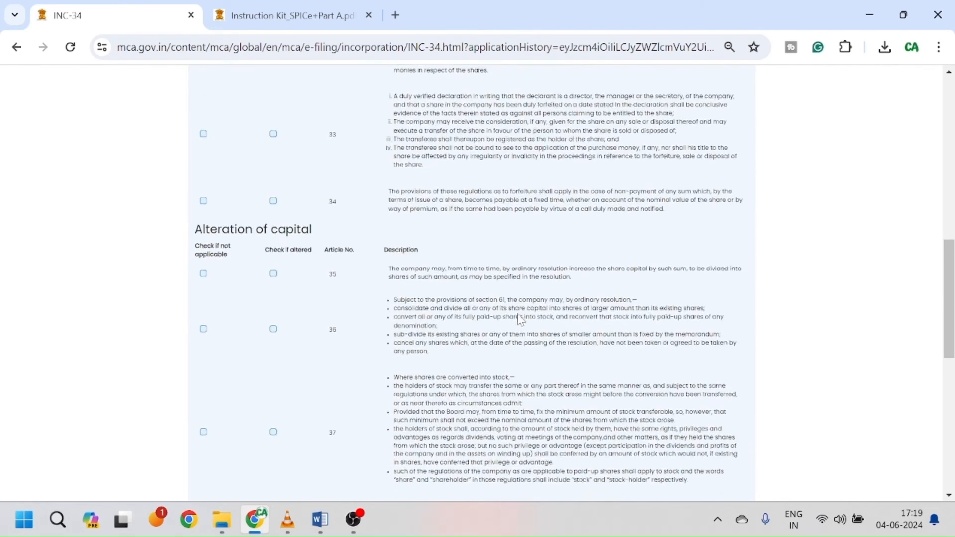
{"action": "scroll", "coordinate": [519, 321], "scroll_direction": "down", "scroll_amount": 5}
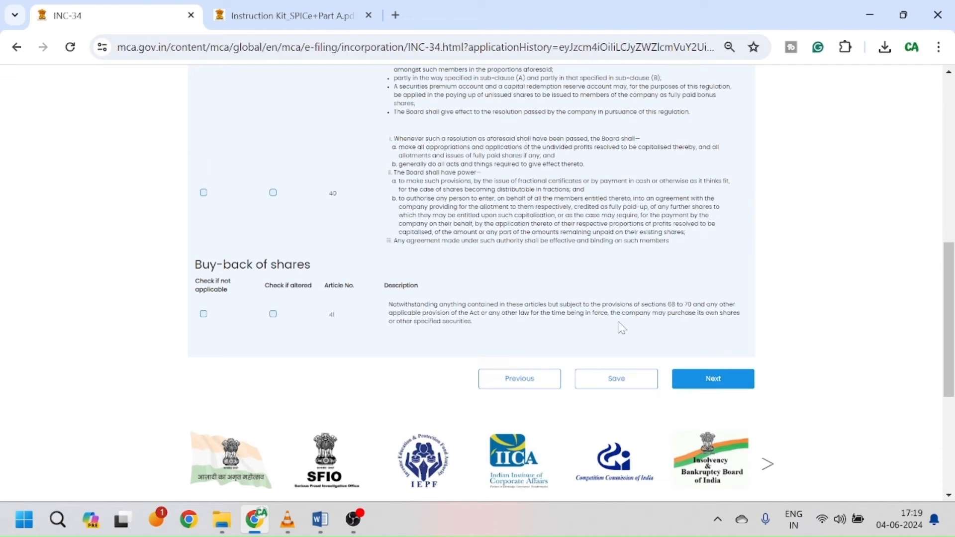
{"action": "left_click", "coordinate": [712, 379]}
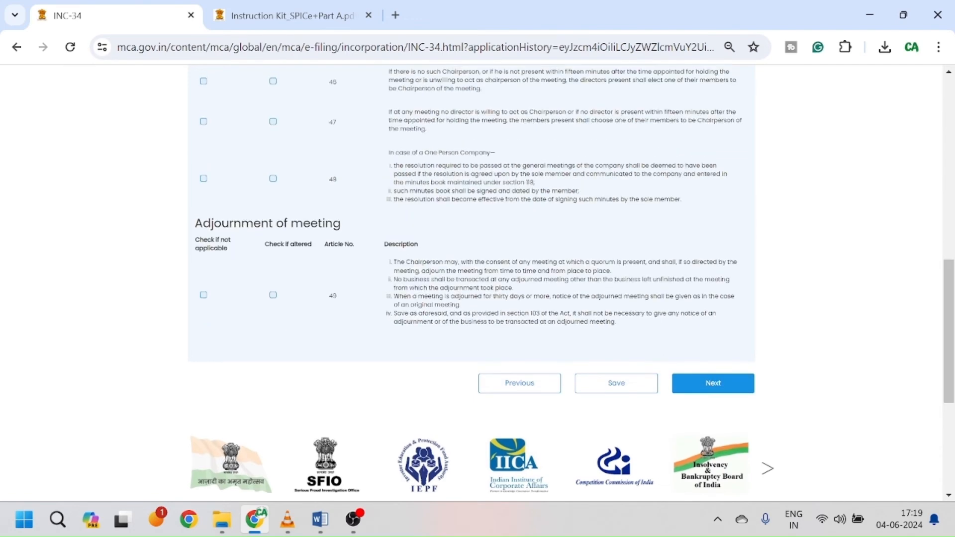
Step: Review General meetings articles 42–59 unmarked and advance to the voting and proxy articles
{"action": "scroll", "coordinate": [663, 355], "scroll_direction": "up", "scroll_amount": 3}
{"action": "scroll", "coordinate": [532, 263], "scroll_direction": "up", "scroll_amount": 3}
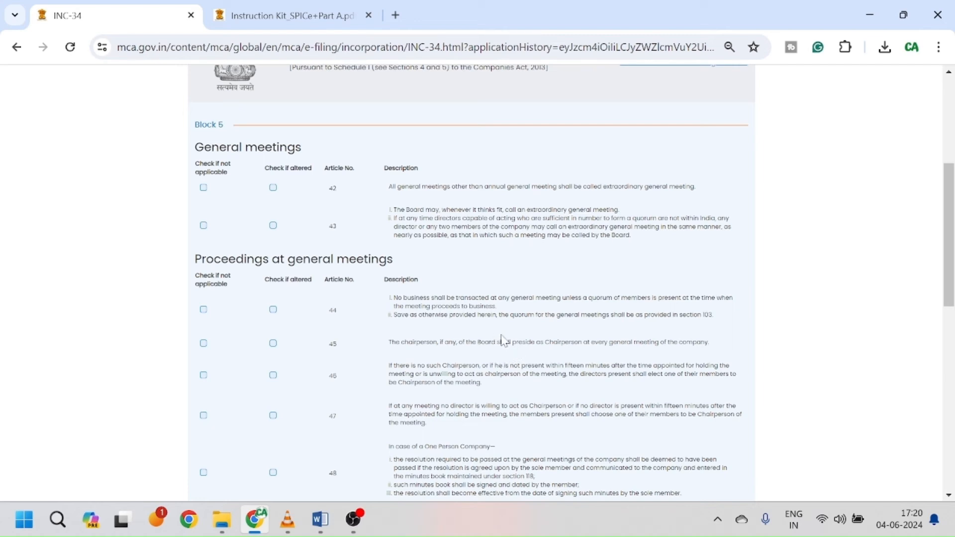
{"action": "scroll", "coordinate": [503, 342], "scroll_direction": "down", "scroll_amount": 3}
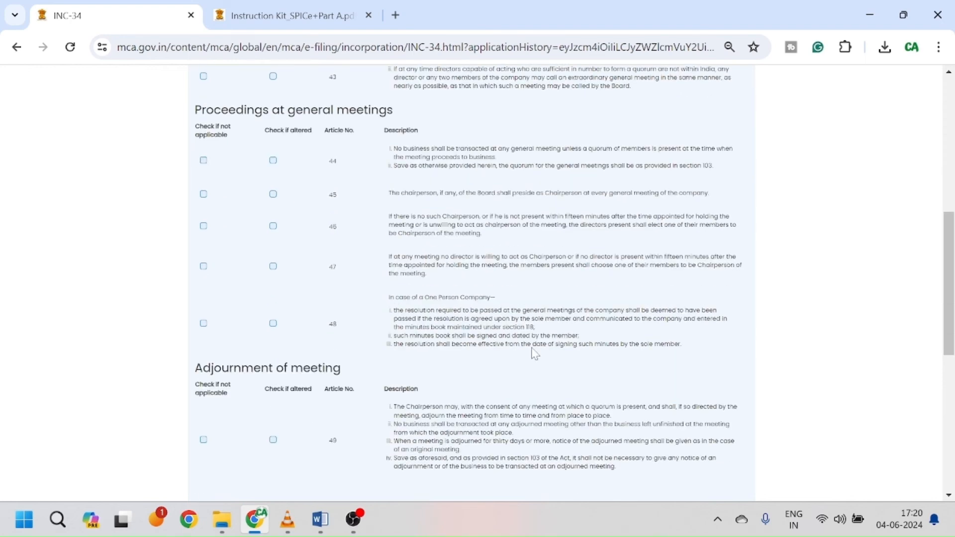
{"action": "scroll", "coordinate": [577, 348], "scroll_direction": "down", "scroll_amount": 3}
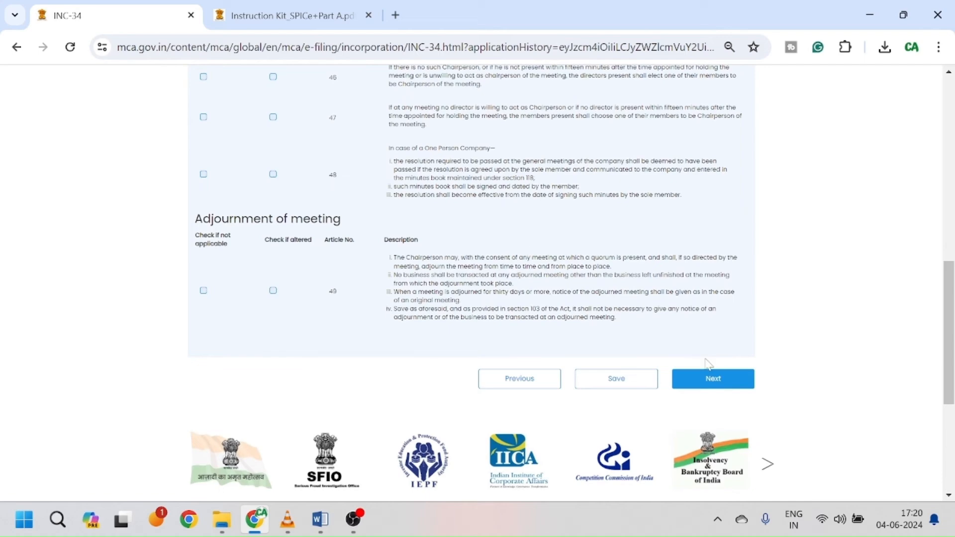
{"action": "left_click", "coordinate": [732, 386]}
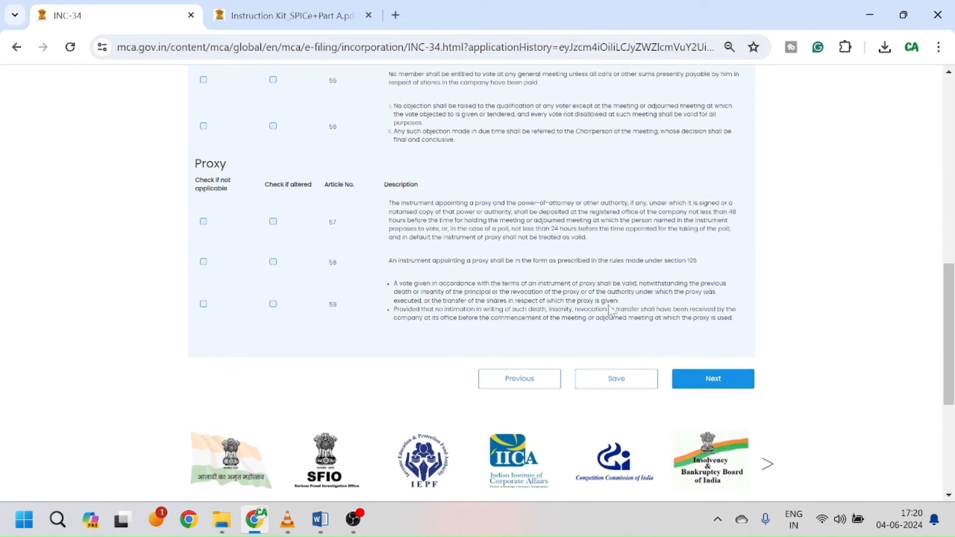
Step: Pass the seal, dividends, accounts and winding-up articles 90–92 unmarked to reach Subscriber Details
{"action": "scroll", "coordinate": [611, 310], "scroll_direction": "up", "scroll_amount": 6}
{"action": "scroll", "coordinate": [681, 321], "scroll_direction": "down", "scroll_amount": 11}
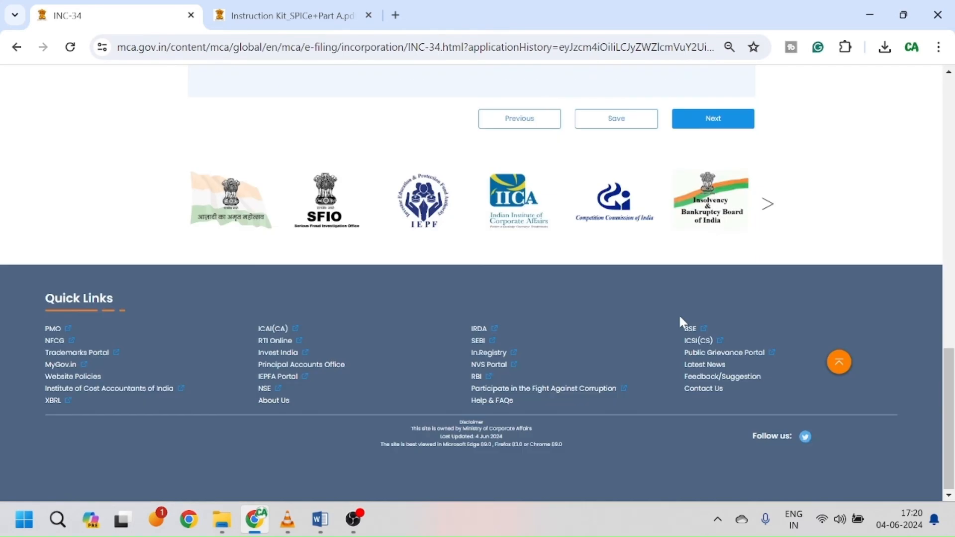
{"action": "scroll", "coordinate": [679, 320], "scroll_direction": "up", "scroll_amount": 2}
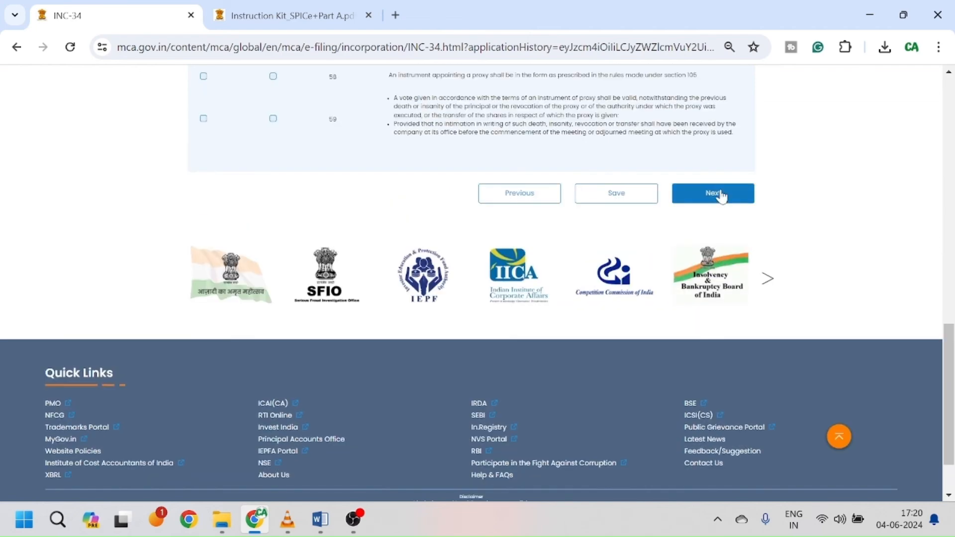
{"action": "scroll", "coordinate": [576, 219], "scroll_direction": "up", "scroll_amount": 5}
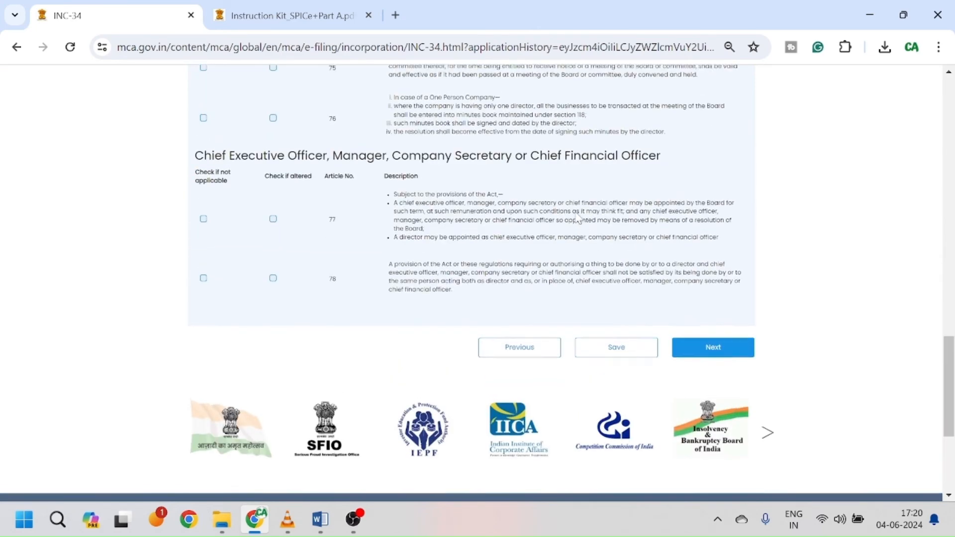
{"action": "left_click", "coordinate": [713, 418]}
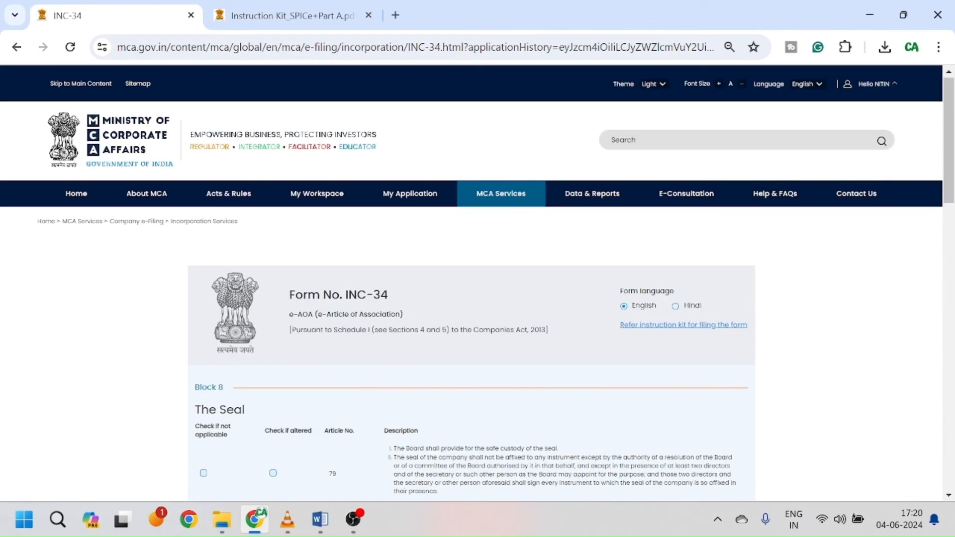
{"action": "scroll", "coordinate": [489, 387], "scroll_direction": "down", "scroll_amount": 6}
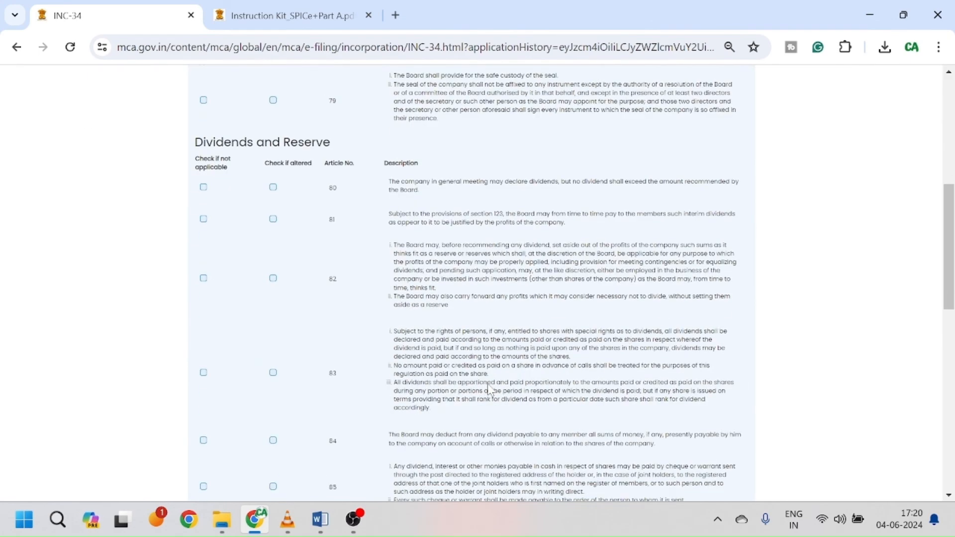
{"action": "scroll", "coordinate": [219, 354], "scroll_direction": "down", "scroll_amount": 5}
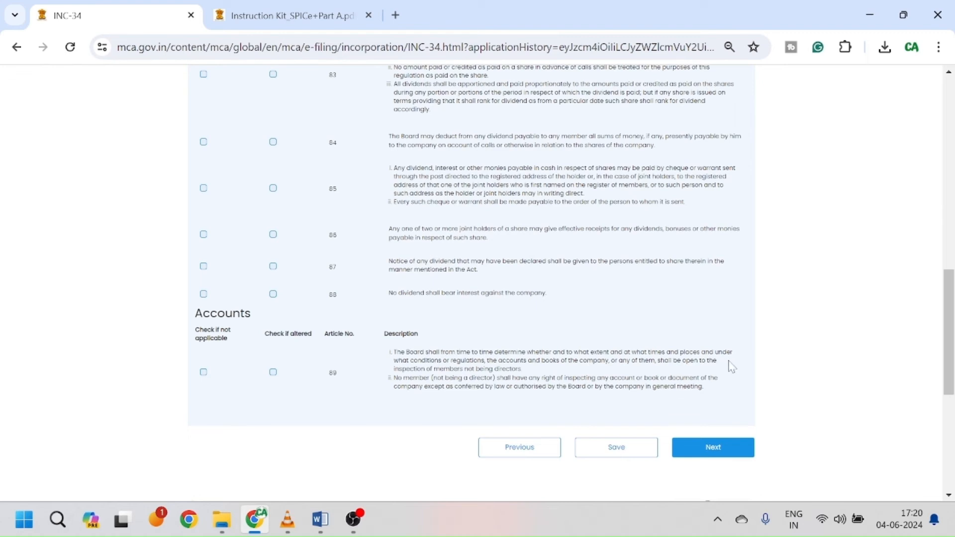
{"action": "left_click", "coordinate": [717, 455]}
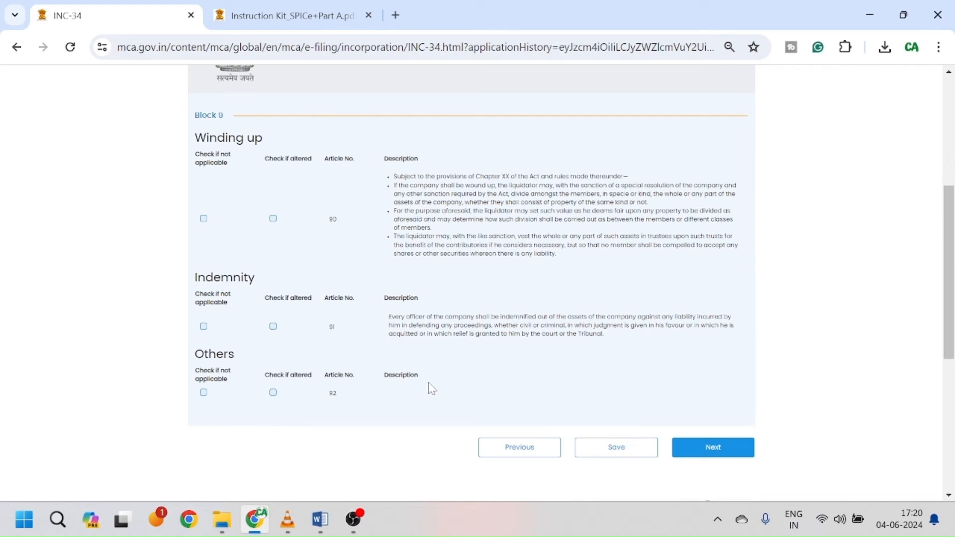
{"action": "left_click", "coordinate": [713, 447]}
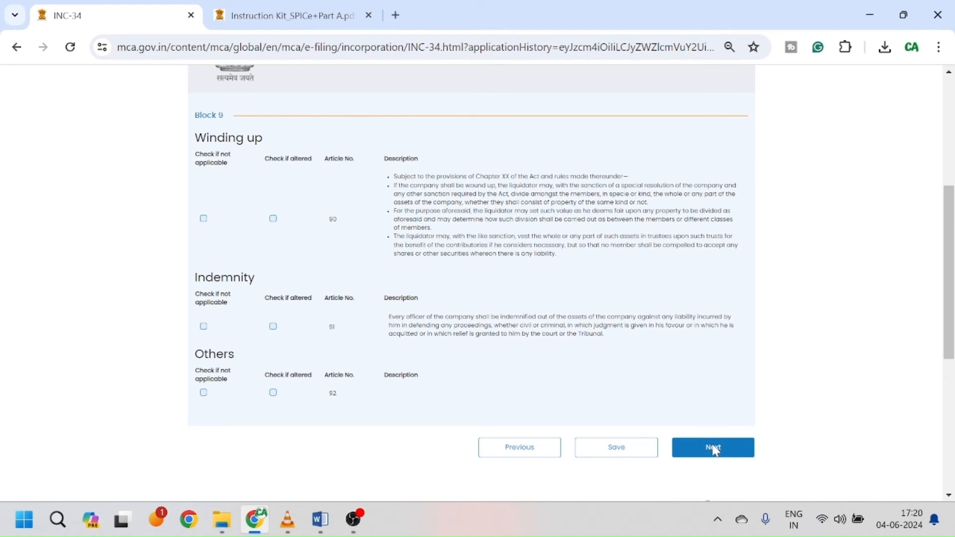
Step: In the Signed before me row, choose prefix ACA and enter witness name, Delhi address, membership number, place Delhi
{"action": "scroll", "coordinate": [357, 269], "scroll_direction": "up", "scroll_amount": 1}
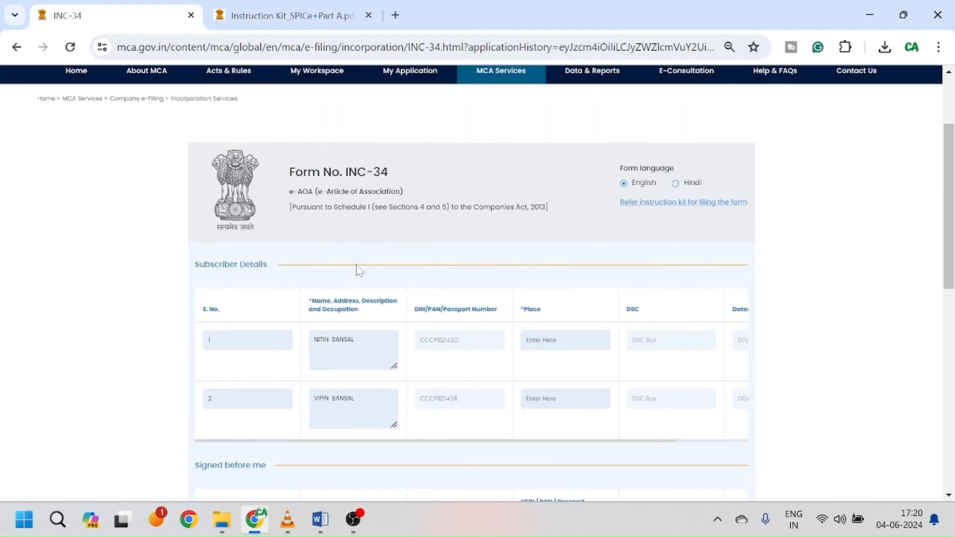
{"action": "scroll", "coordinate": [339, 276], "scroll_direction": "down", "scroll_amount": 1}
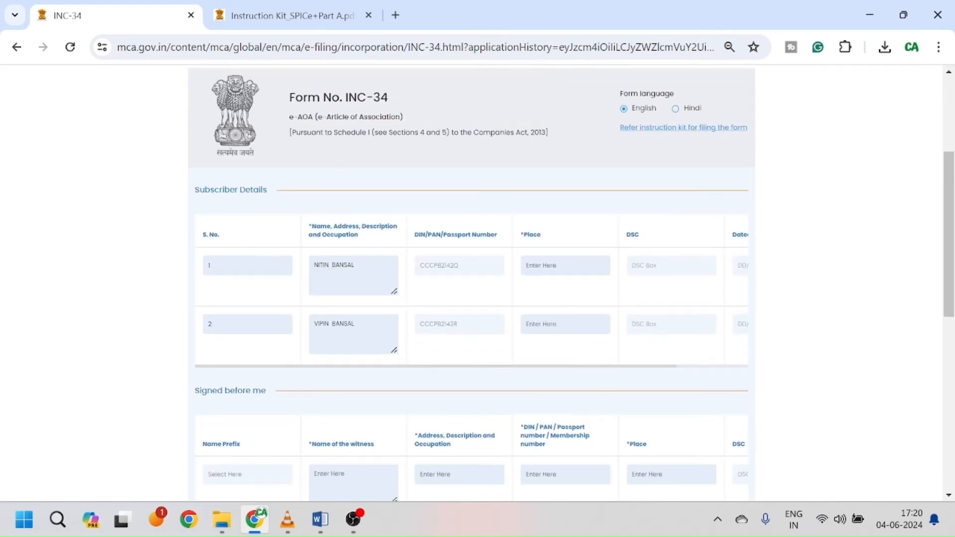
{"action": "scroll", "coordinate": [503, 289], "scroll_direction": "down", "scroll_amount": 3}
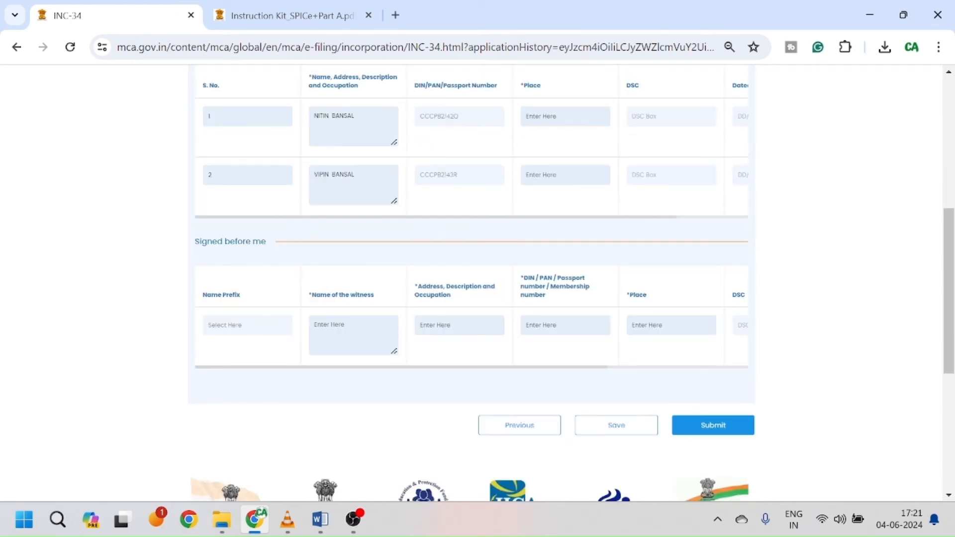
{"action": "left_click", "coordinate": [267, 327]}
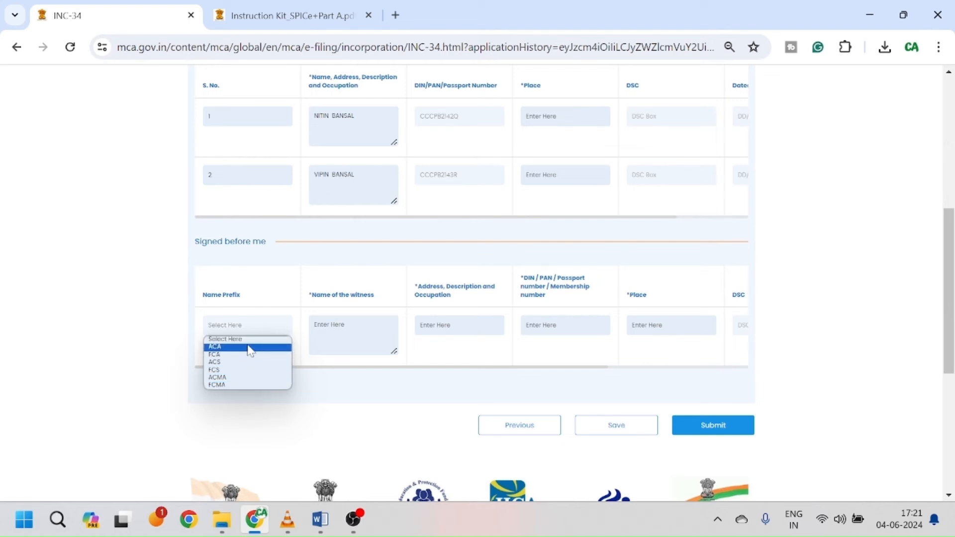
{"action": "left_click", "coordinate": [250, 347]}
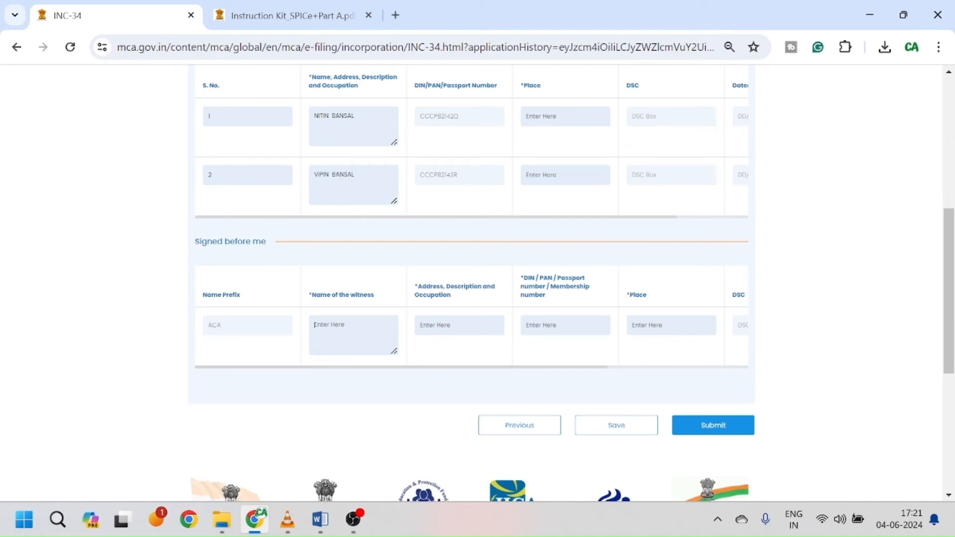
{"action": "type", "text": "Nitin"}
{"action": "type", "text": "Del"}
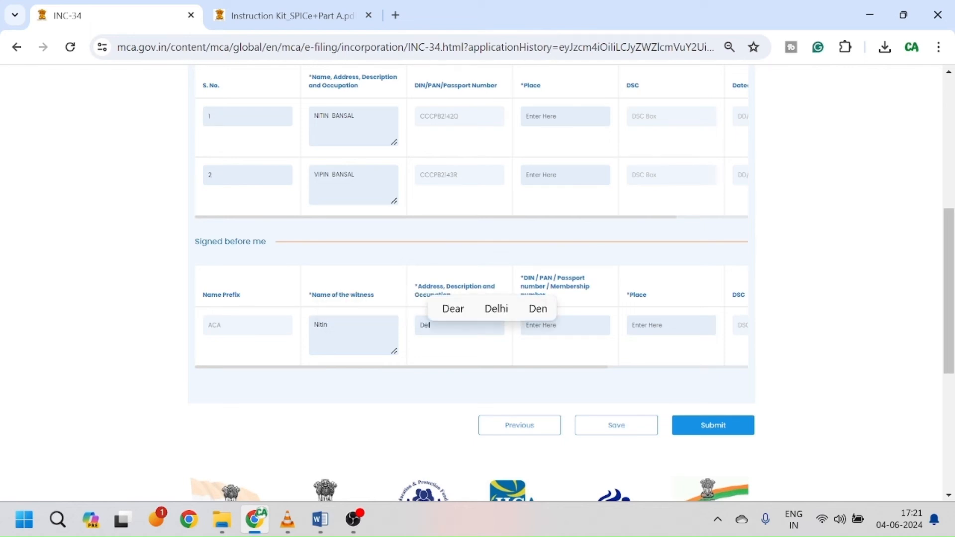
{"action": "type", "text": "hi"}
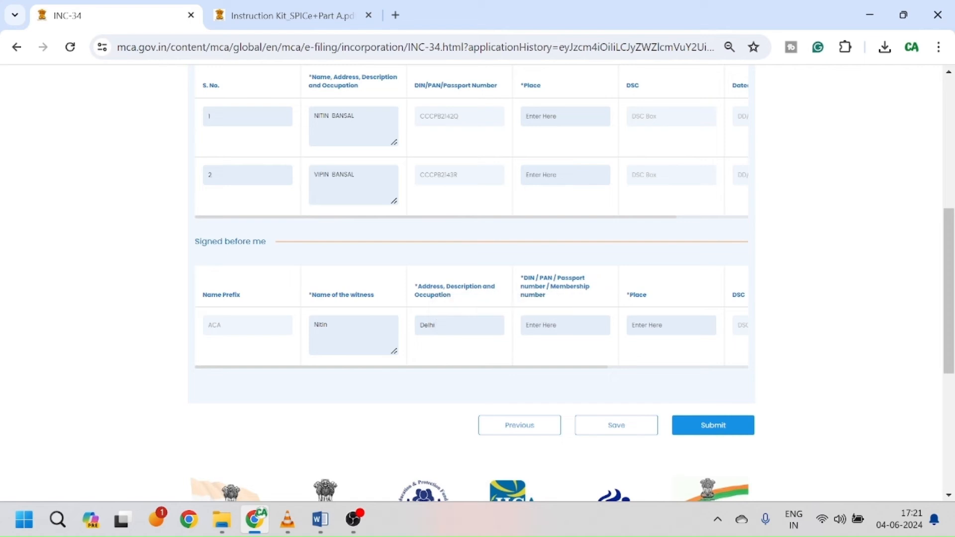
{"action": "type", "text": "5555555"}
{"action": "key", "text": "Tab"}
{"action": "type", "text": "Delhi"}
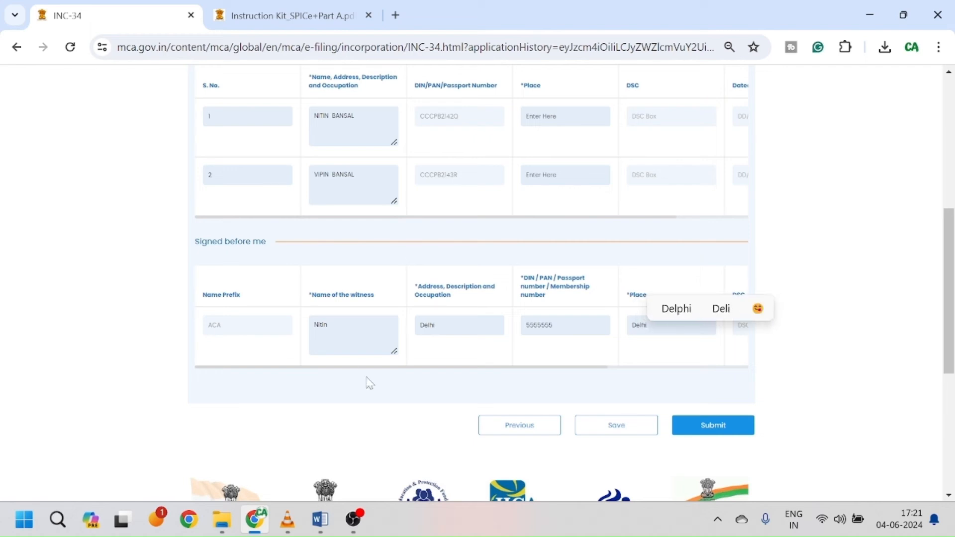
Step: Enter Delhi as the place for both subscribers and save the INC-34 form
{"action": "left_click", "coordinate": [649, 426]}
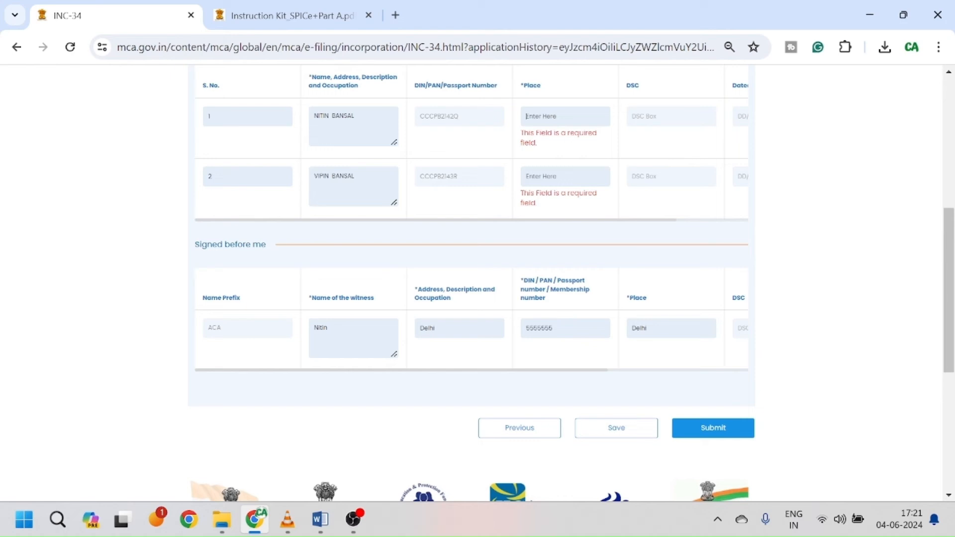
{"action": "left_click", "coordinate": [557, 122]}
{"action": "type", "text": "Delhi"}
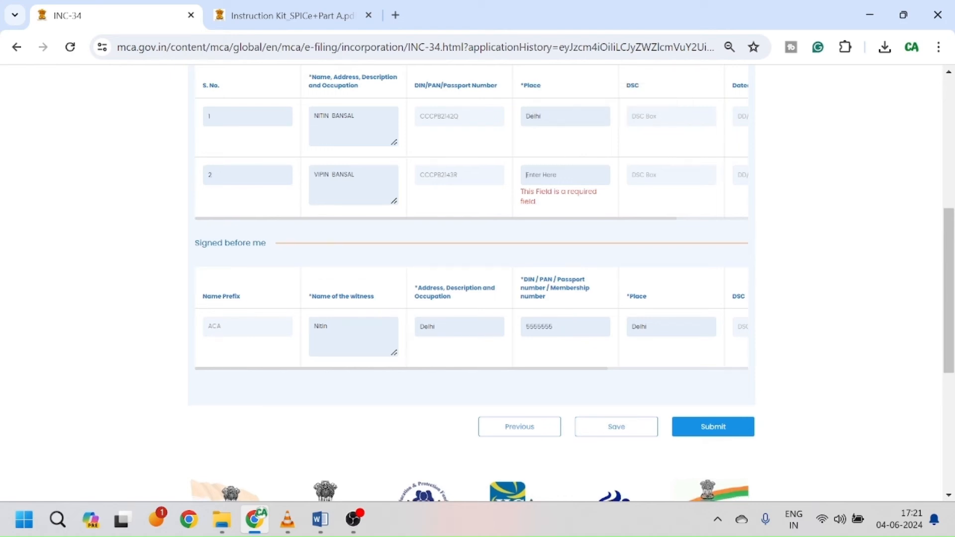
{"action": "left_click", "coordinate": [557, 177]}
{"action": "type", "text": "Delhi"}
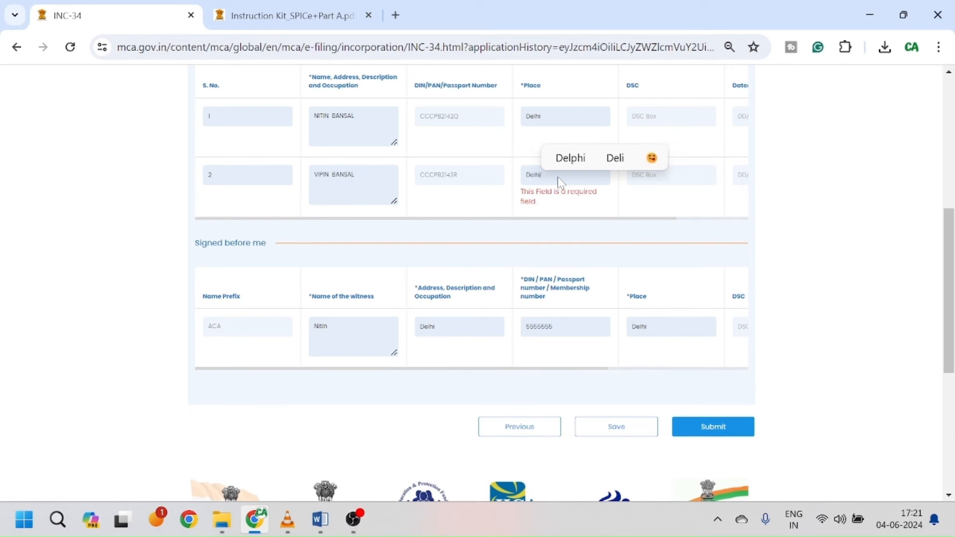
{"action": "left_click", "coordinate": [627, 435]}
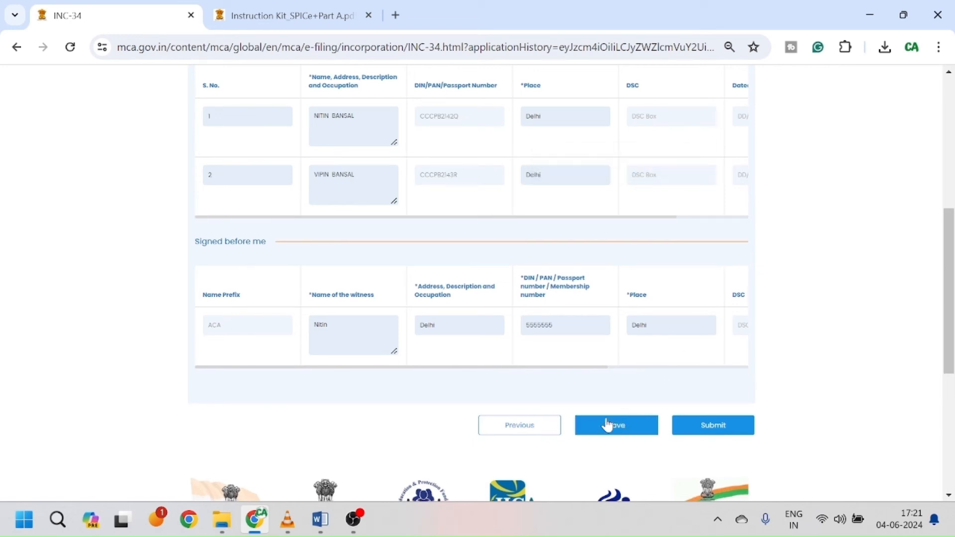
{"action": "left_click", "coordinate": [628, 434]}
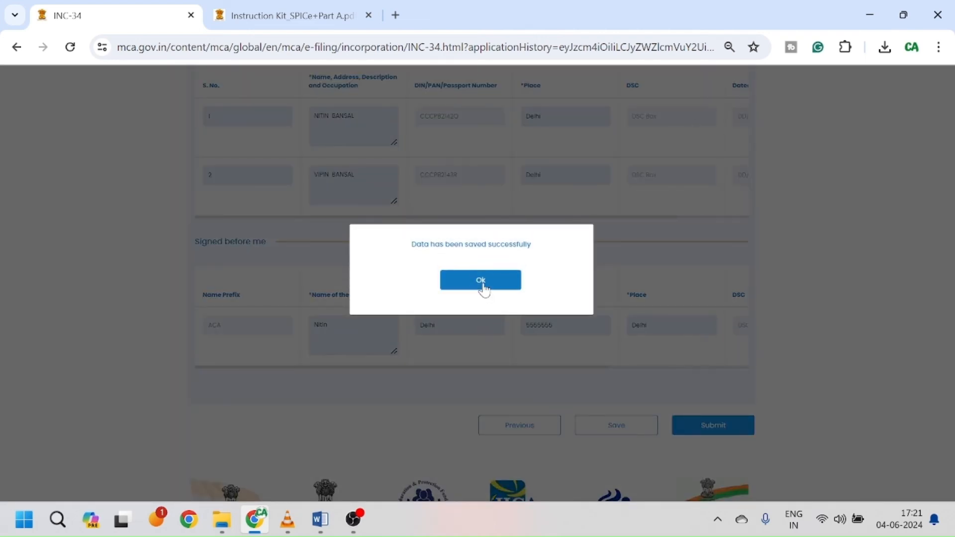
{"action": "left_click", "coordinate": [481, 283]}
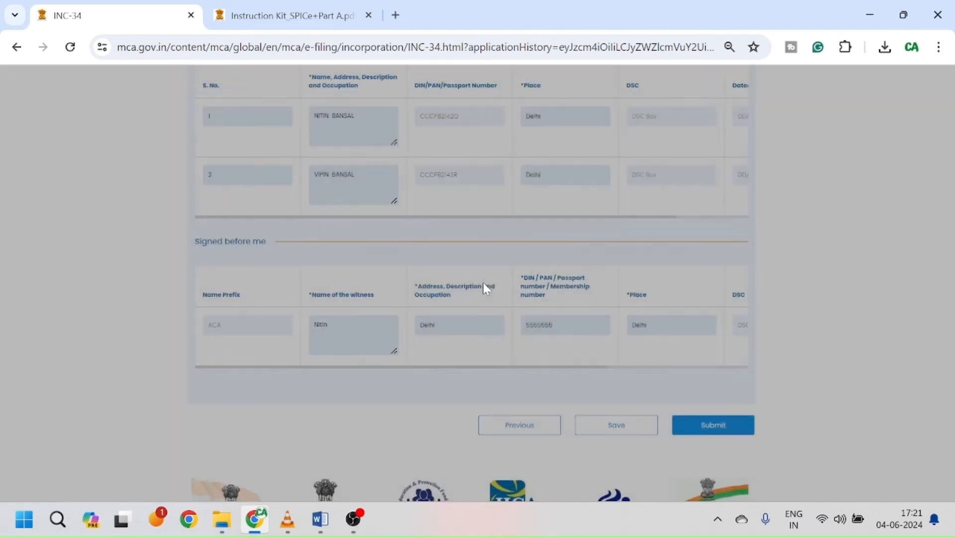
Step: Submit the INC-34 e-AOA, confirm with Yes, and acknowledge the submitted message
{"action": "left_click", "coordinate": [722, 429]}
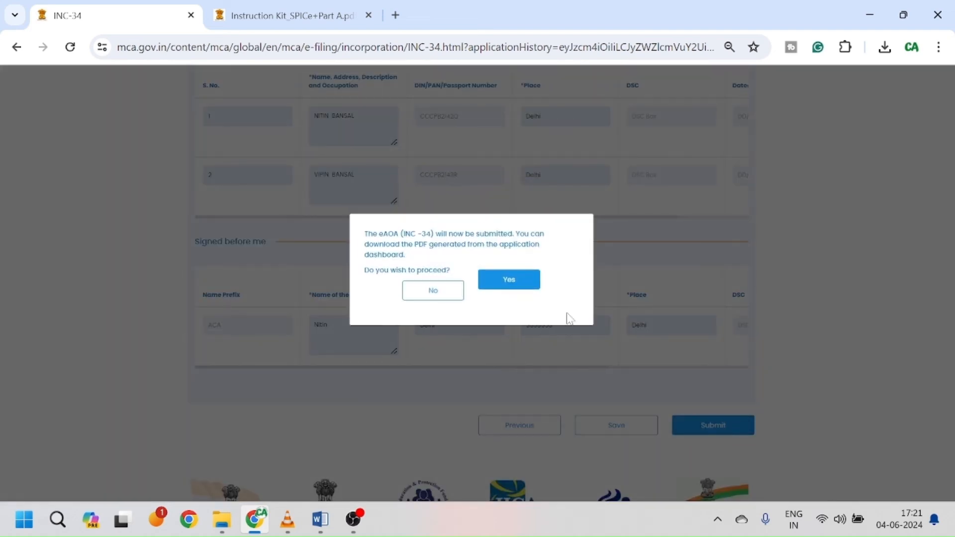
{"action": "left_click", "coordinate": [526, 286]}
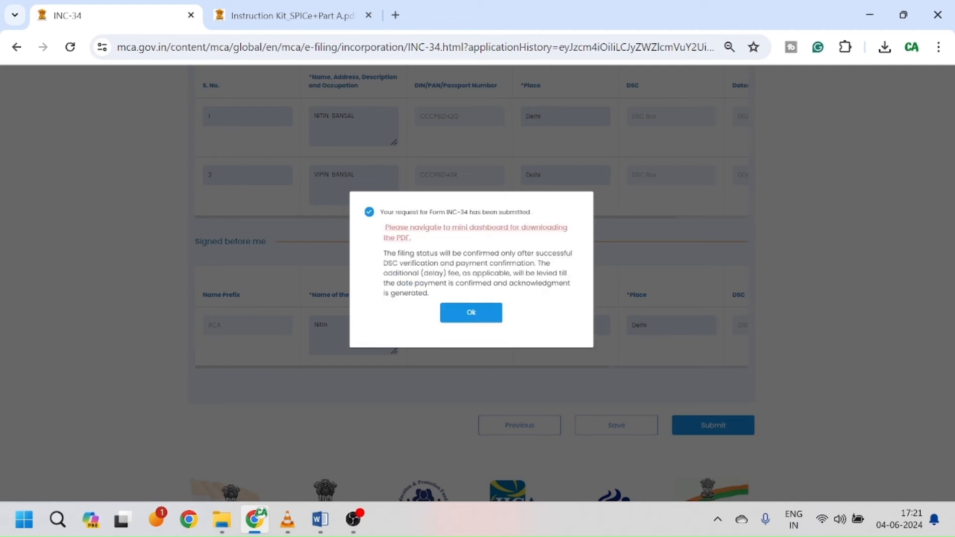
{"action": "left_click", "coordinate": [472, 312]}
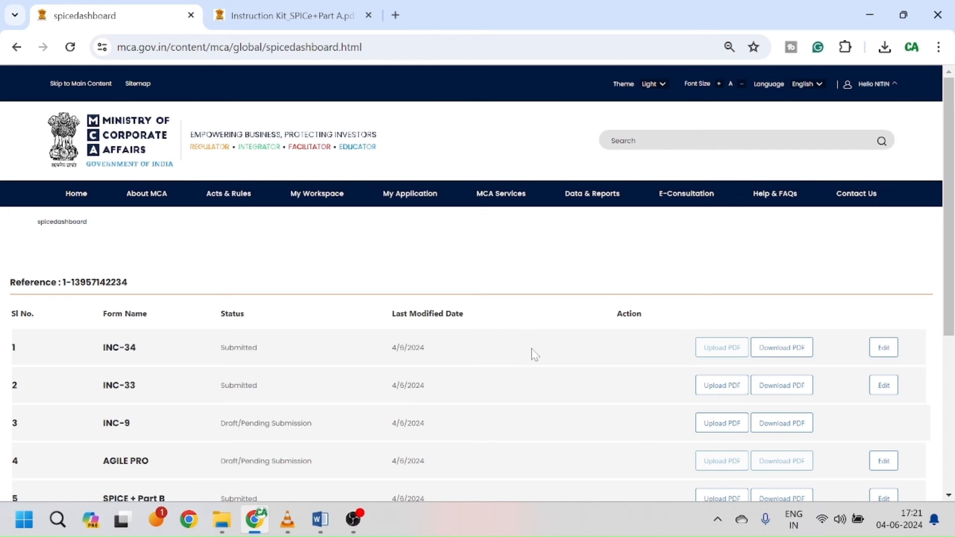
Step: Scroll the SPICe+ dashboard table down to the AGILE PRO row and choose Edit
{"action": "scroll", "coordinate": [532, 351], "scroll_direction": "down", "scroll_amount": 2}
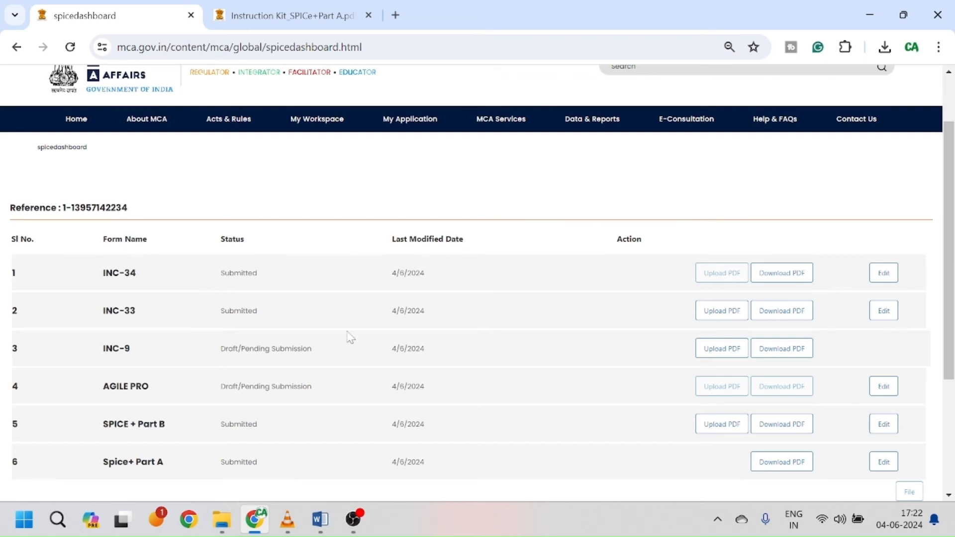
{"action": "scroll", "coordinate": [557, 366], "scroll_direction": "down", "scroll_amount": 1}
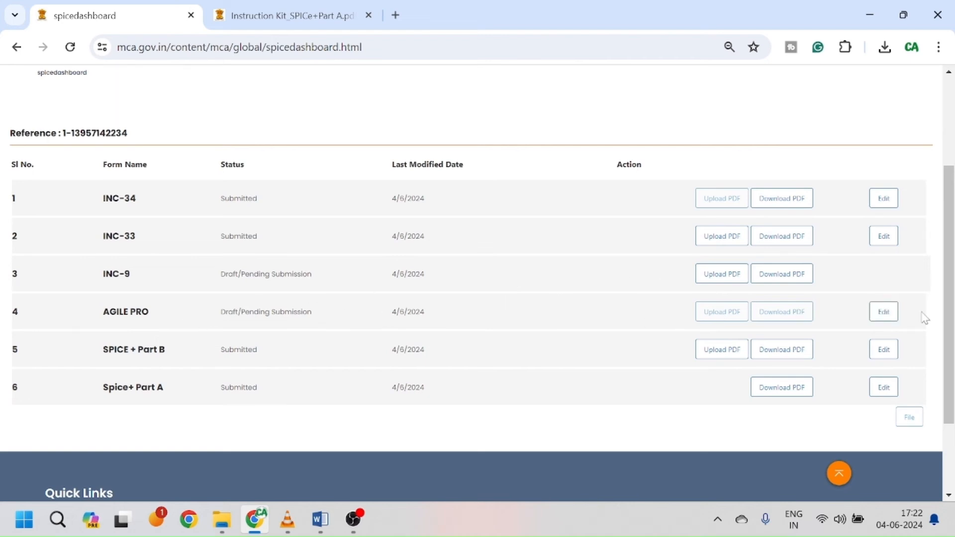
{"action": "left_click", "coordinate": [883, 314]}
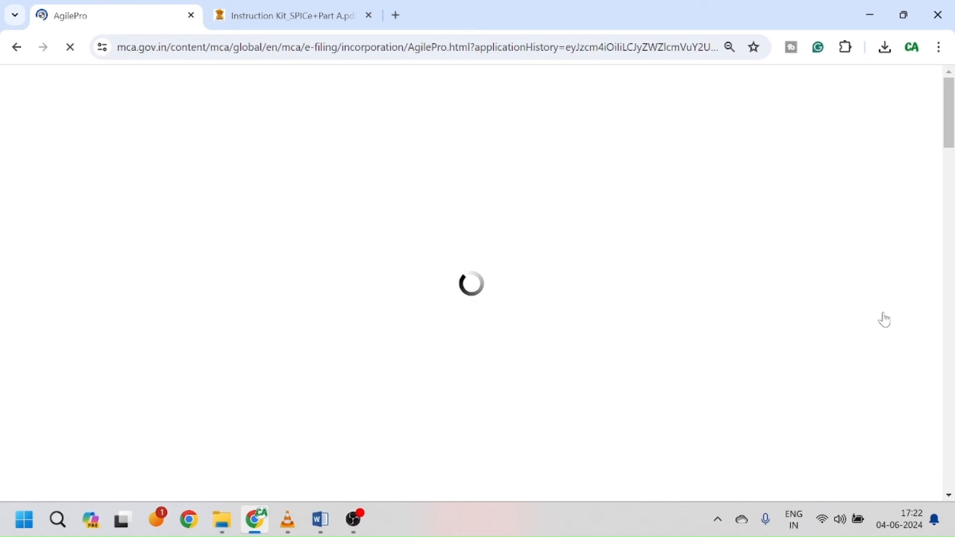
Step: Operate the screen recorder controls from the taskbar
{"action": "left_click", "coordinate": [354, 527]}
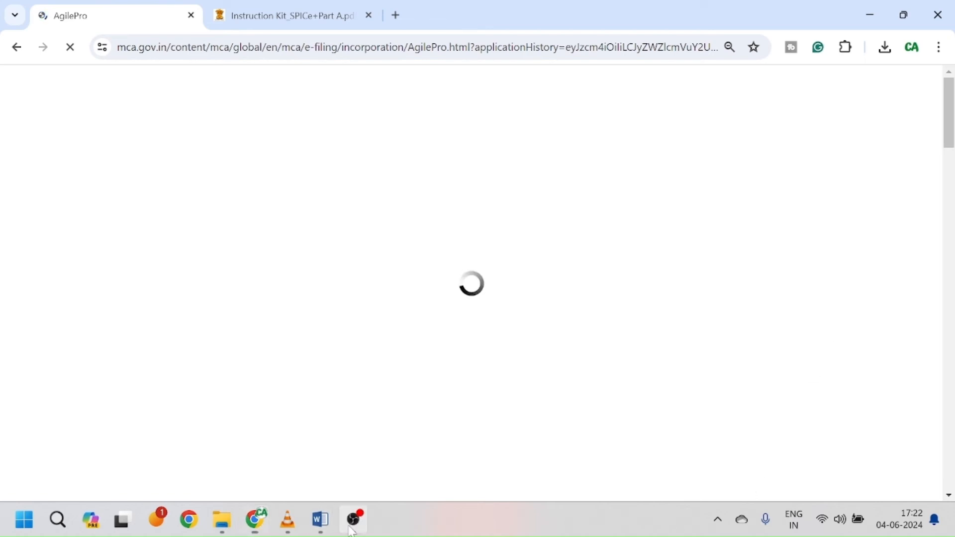
{"action": "left_click", "coordinate": [216, 396]}
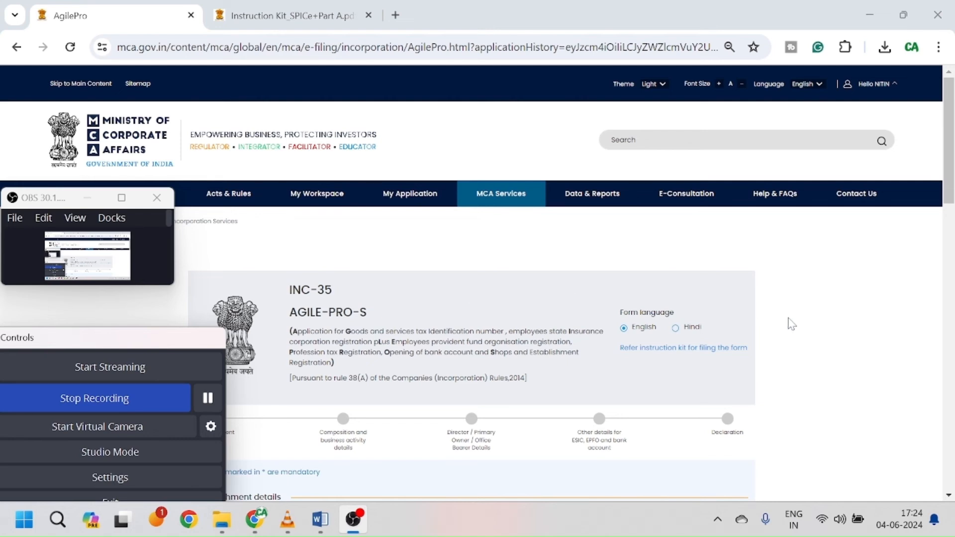
{"action": "left_click", "coordinate": [473, 299]}
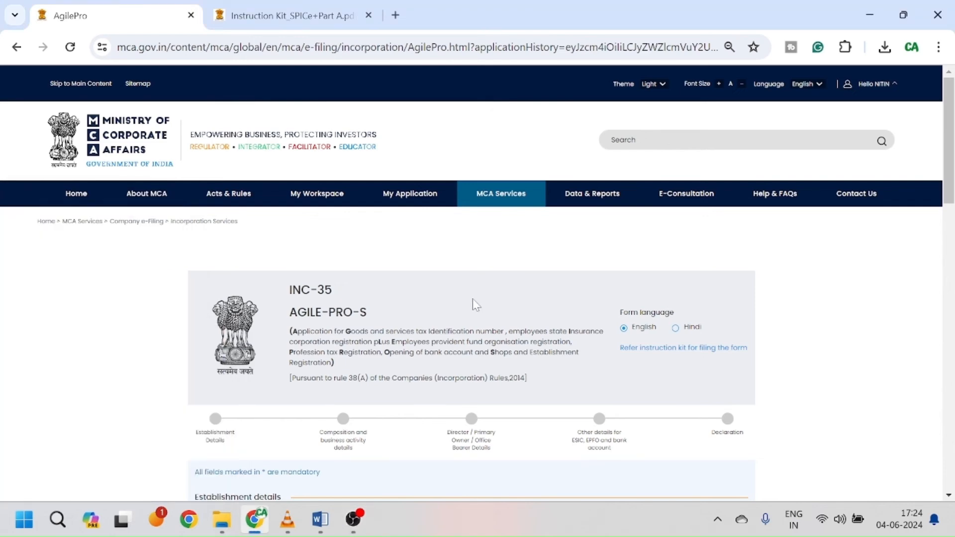
Step: In Establishment details, answer No to 'Do you want to apply for GSTIN'
{"action": "scroll", "coordinate": [472, 298], "scroll_direction": "down", "scroll_amount": 3}
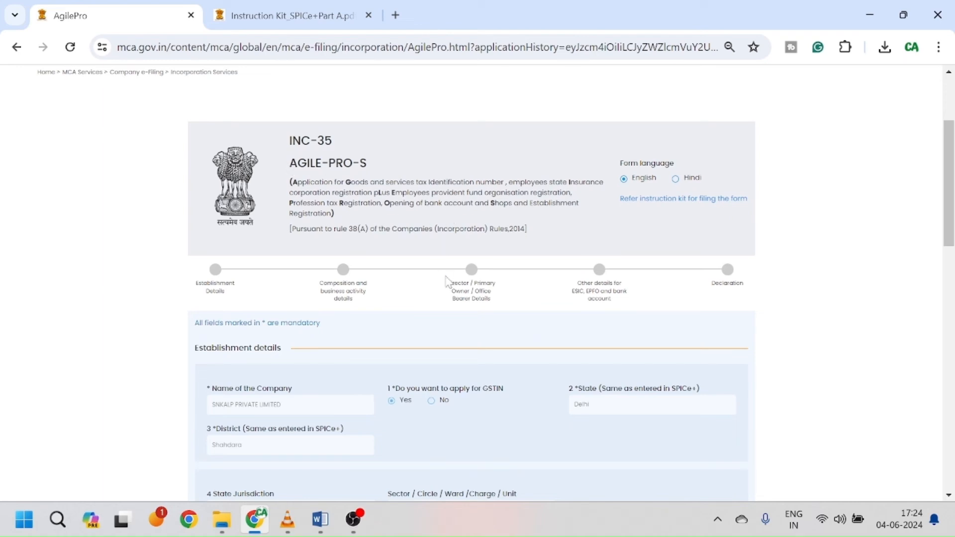
{"action": "scroll", "coordinate": [447, 328], "scroll_direction": "down", "scroll_amount": 1}
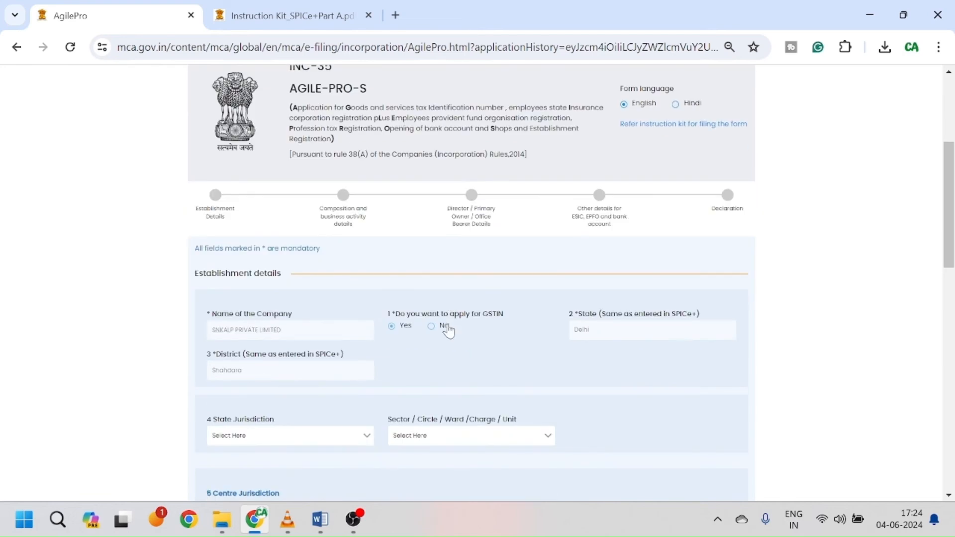
{"action": "scroll", "coordinate": [447, 329], "scroll_direction": "down", "scroll_amount": 1}
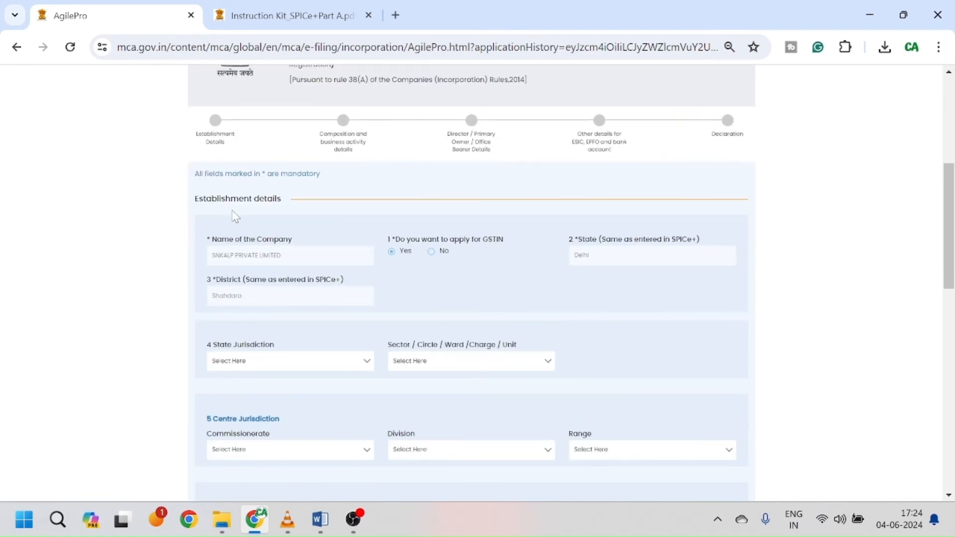
{"action": "left_click", "coordinate": [432, 254]}
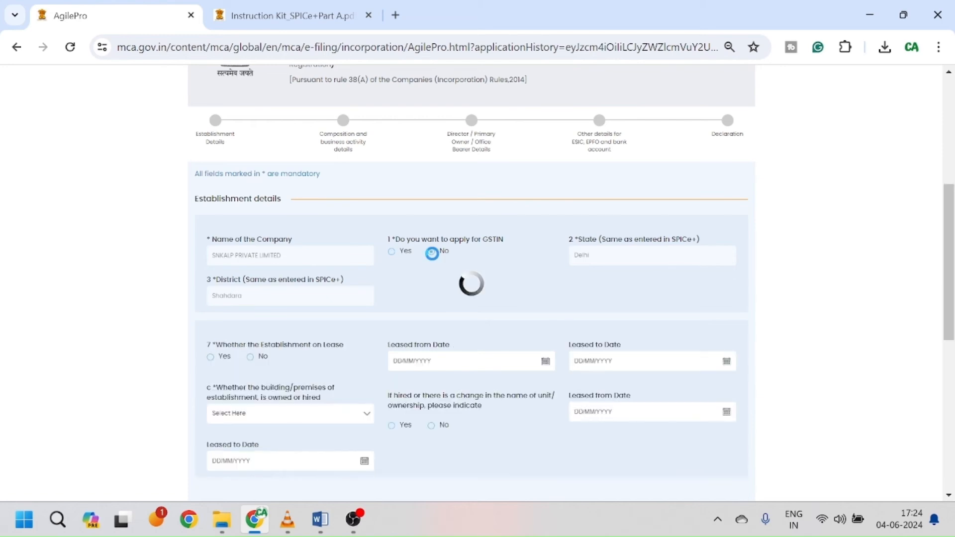
Step: Change the premises from Hired / Rented to Owned, save, and continue to business activity details
{"action": "scroll", "coordinate": [512, 295], "scroll_direction": "down", "scroll_amount": 1}
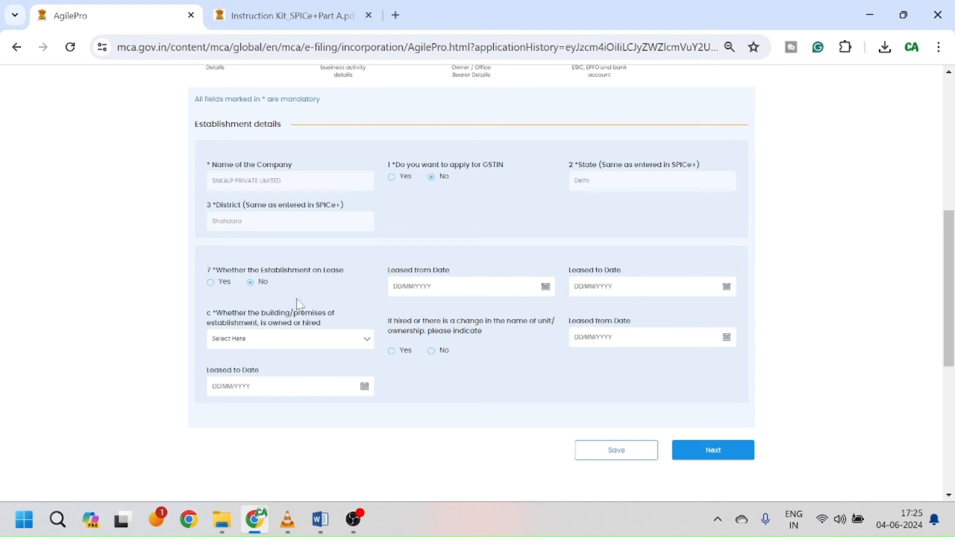
{"action": "left_click", "coordinate": [286, 343]}
{"action": "left_click", "coordinate": [281, 361]}
{"action": "left_click", "coordinate": [340, 343]}
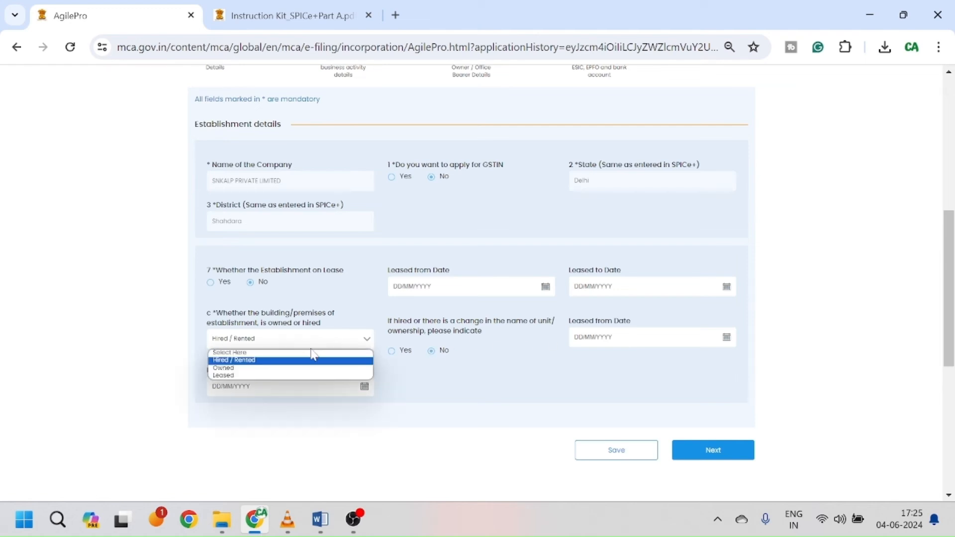
{"action": "left_click", "coordinate": [285, 368]}
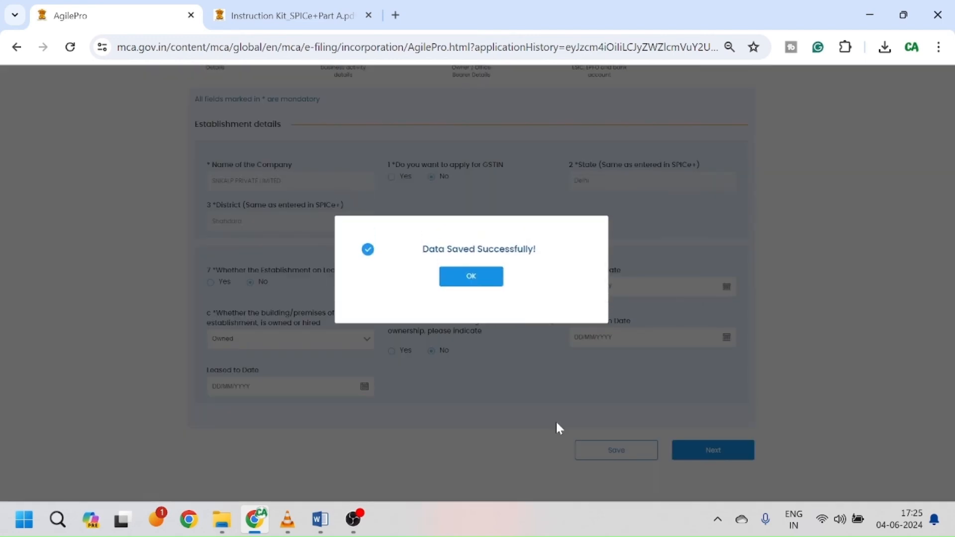
{"action": "left_click", "coordinate": [475, 277]}
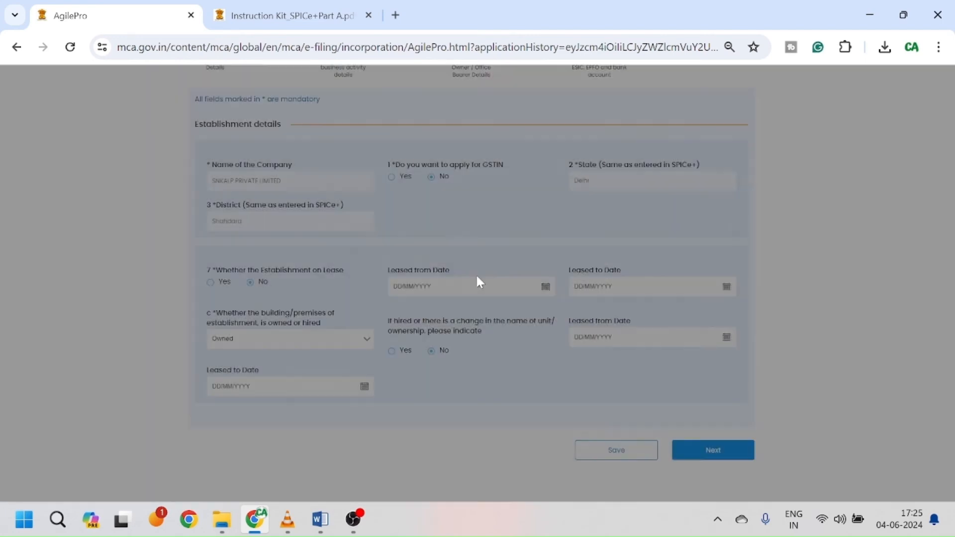
{"action": "left_click", "coordinate": [723, 453]}
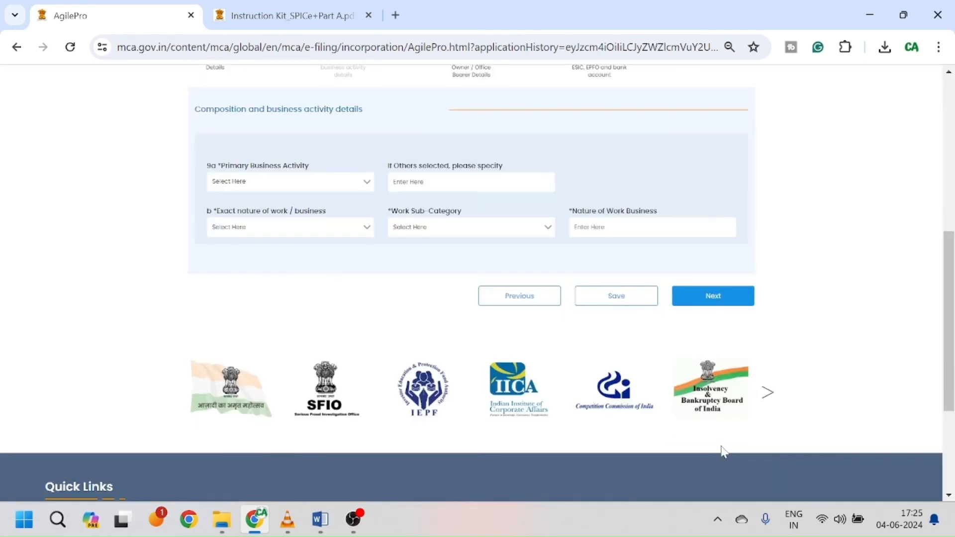
Step: Browse the 9a Primary Business Activity list with the arrow keys and select OTHERS
{"action": "scroll", "coordinate": [570, 384], "scroll_direction": "up", "scroll_amount": 1}
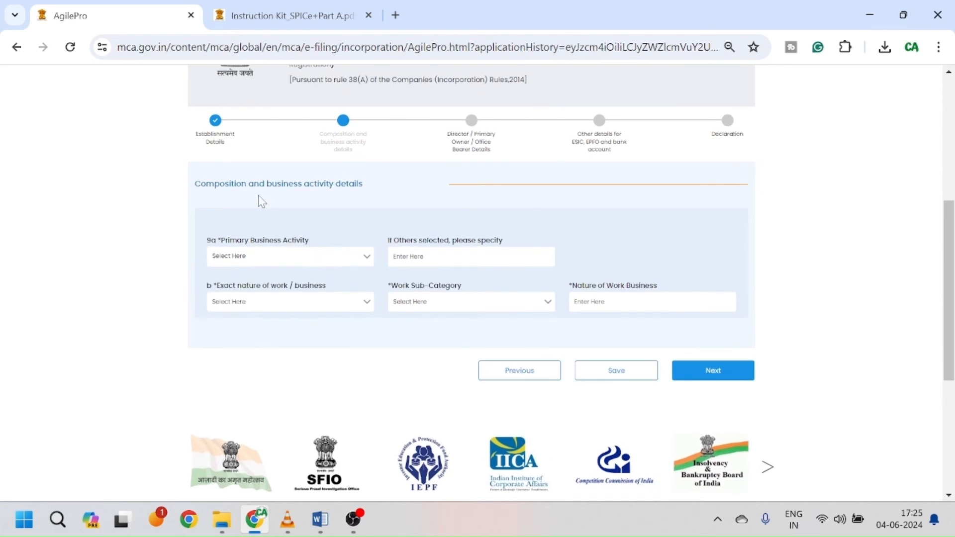
{"action": "left_click", "coordinate": [338, 259]}
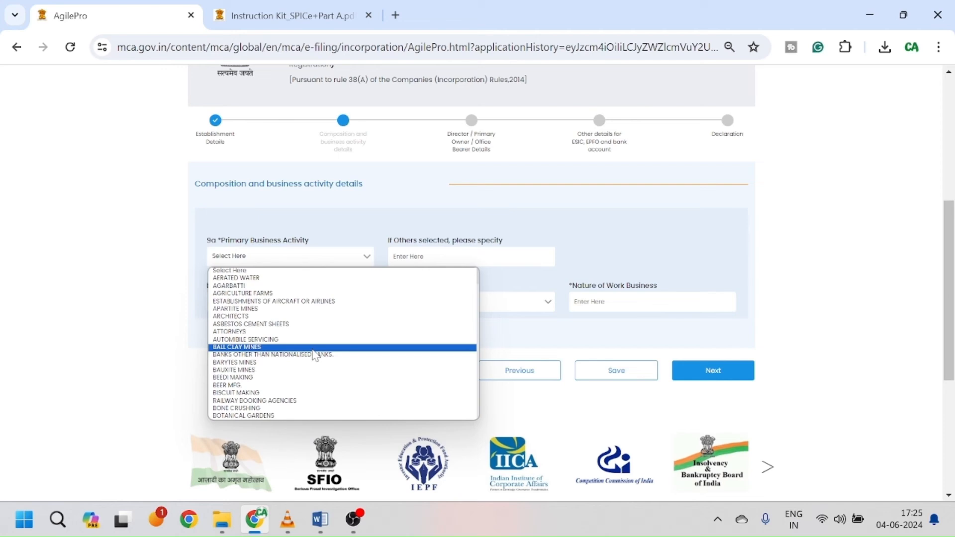
{"action": "key", "text": "s"}
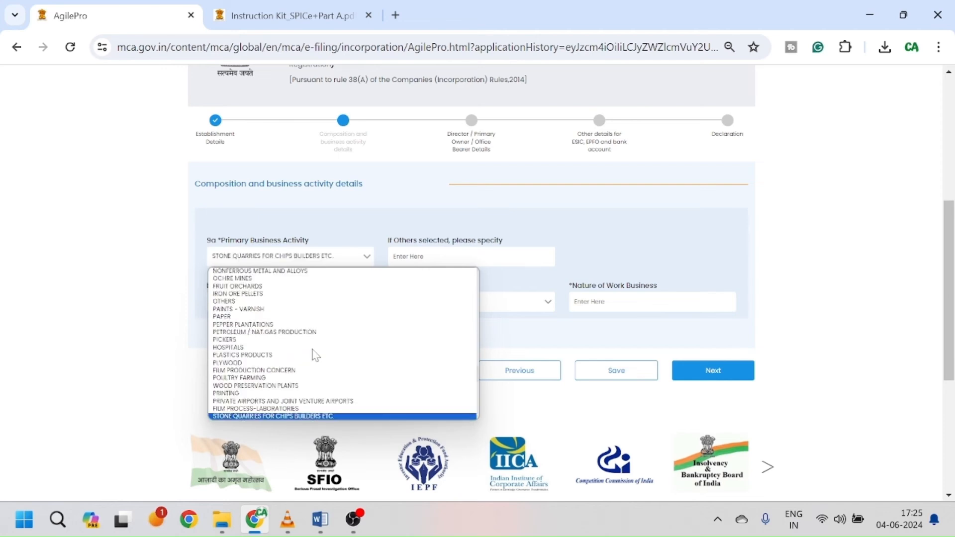
{"action": "key", "text": "Down"}
{"action": "key", "text": "Down"}
{"action": "key", "text": "Down"}
{"action": "key", "text": "Down"}
{"action": "key", "text": "Down"}
{"action": "key", "text": "Down"}
{"action": "key", "text": "Down"}
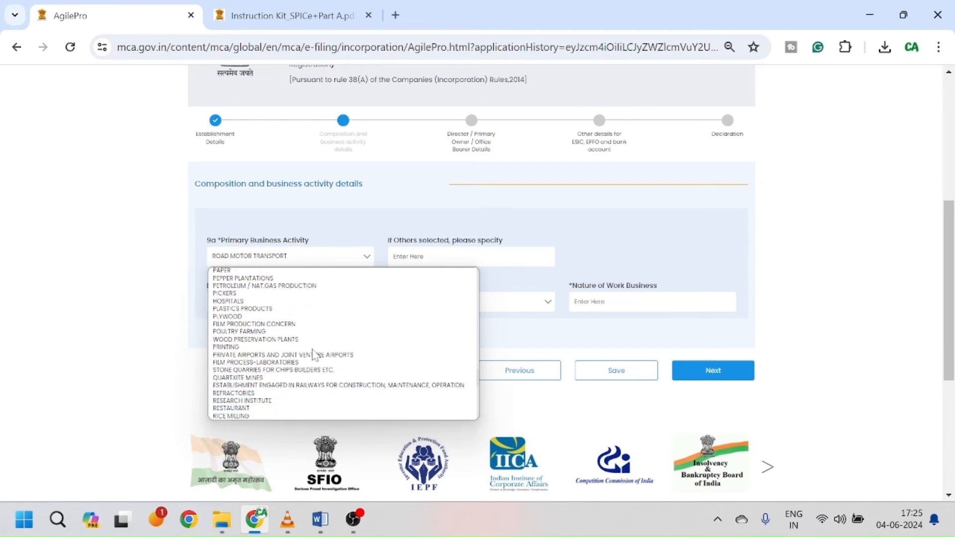
{"action": "key", "text": "Down"}
{"action": "key", "text": "Down"}
{"action": "key", "text": "Down"}
{"action": "key", "text": "Down"}
{"action": "key", "text": "Down"}
{"action": "key", "text": "Down"}
{"action": "key", "text": "Down"}
{"action": "key", "text": "Down"}
{"action": "key", "text": "Down"}
{"action": "key", "text": "Down"}
{"action": "key", "text": "Down"}
{"action": "key", "text": "Down"}
{"action": "key", "text": "Down"}
{"action": "key", "text": "Down"}
{"action": "key", "text": "Down"}
{"action": "key", "text": "Down"}
{"action": "key", "text": "Down"}
{"action": "key", "text": "Down"}
{"action": "key", "text": "Down"}
{"action": "key", "text": "Down"}
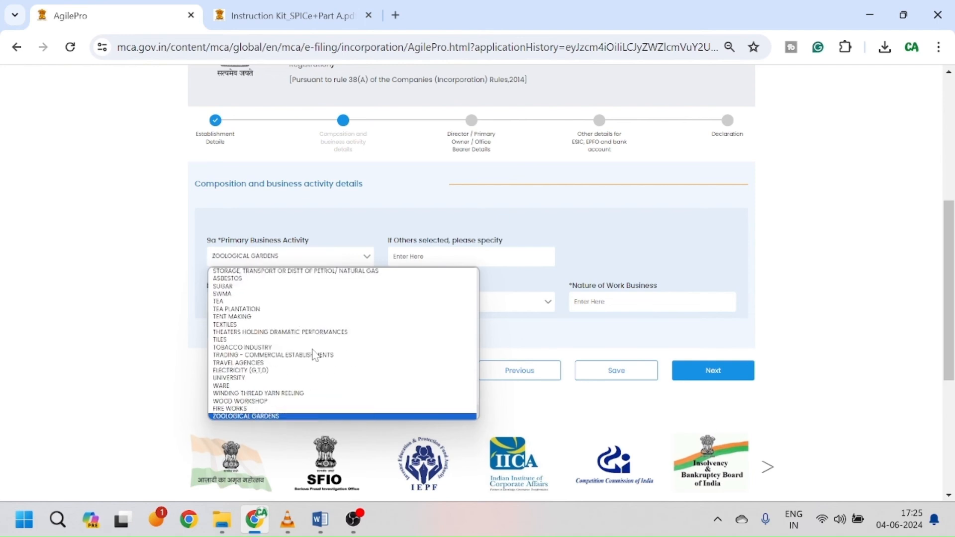
{"action": "key", "text": "Up"}
{"action": "key", "text": "Up"}
{"action": "key", "text": "Up"}
{"action": "key", "text": "Up"}
{"action": "key", "text": "Up"}
{"action": "key", "text": "Up"}
{"action": "key", "text": "Up"}
{"action": "key", "text": "Up"}
{"action": "key", "text": "Up"}
{"action": "key", "text": "Up"}
{"action": "key", "text": "Up"}
{"action": "key", "text": "Up"}
{"action": "key", "text": "Up"}
{"action": "key", "text": "Up"}
{"action": "key", "text": "Up"}
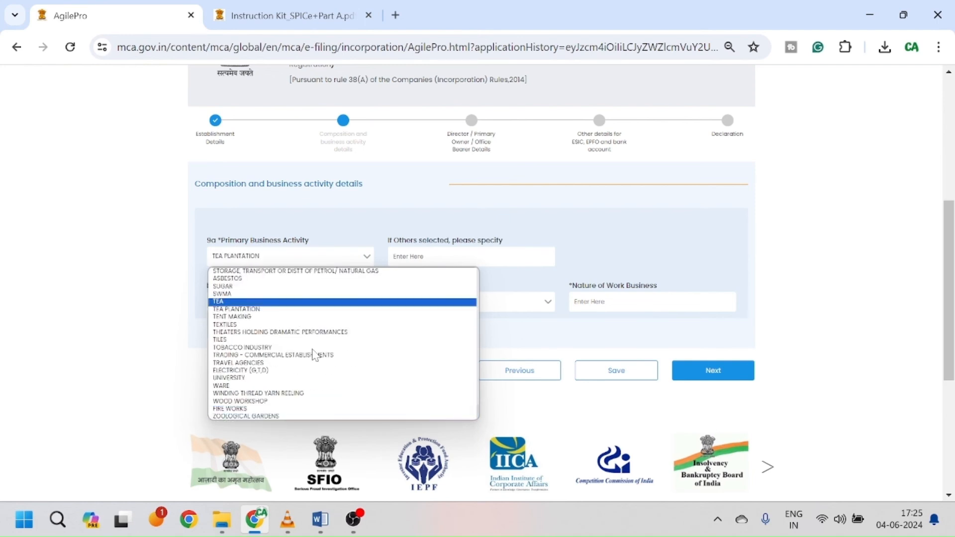
{"action": "key", "text": "Up"}
{"action": "key", "text": "Up"}
{"action": "key", "text": "Up"}
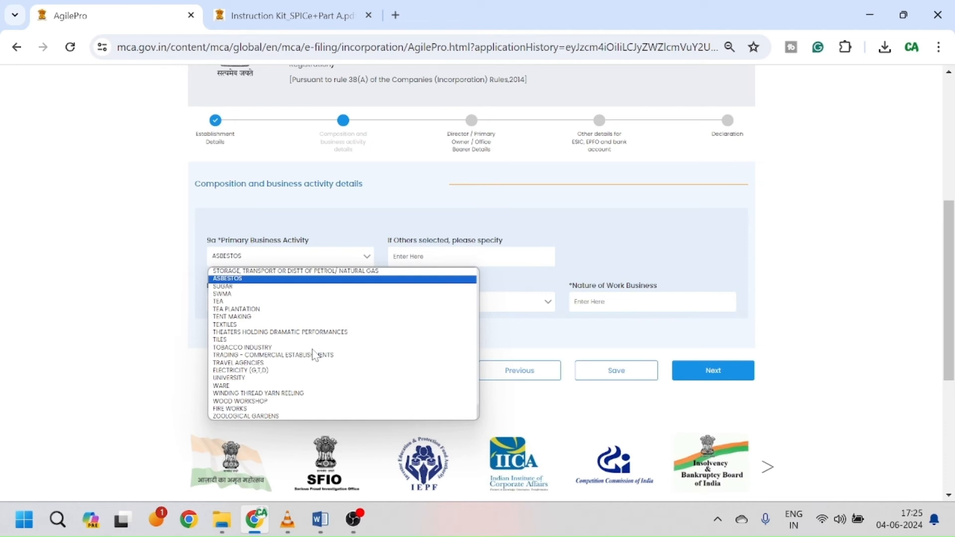
{"action": "key", "text": "Down"}
{"action": "key", "text": "Down"}
{"action": "key", "text": "Down"}
{"action": "key", "text": "Down"}
{"action": "key", "text": "Down"}
{"action": "key", "text": "Down"}
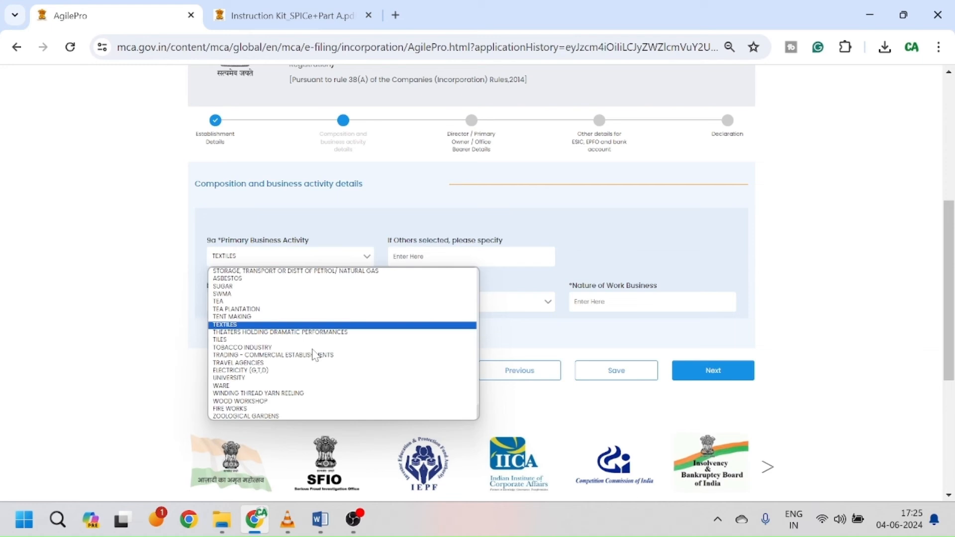
{"action": "key", "text": "Up"}
{"action": "key", "text": "Up"}
{"action": "key", "text": "Up"}
{"action": "key", "text": "Up"}
{"action": "key", "text": "Up"}
{"action": "key", "text": "Up"}
{"action": "key", "text": "Up"}
{"action": "key", "text": "Up"}
{"action": "key", "text": "Up"}
{"action": "key", "text": "Up"}
{"action": "key", "text": "Up"}
{"action": "key", "text": "Up"}
{"action": "key", "text": "Up"}
{"action": "key", "text": "Up"}
{"action": "key", "text": "Up"}
{"action": "key", "text": "Up"}
{"action": "key", "text": "Up"}
{"action": "key", "text": "Up"}
{"action": "key", "text": "Up"}
{"action": "key", "text": "Up"}
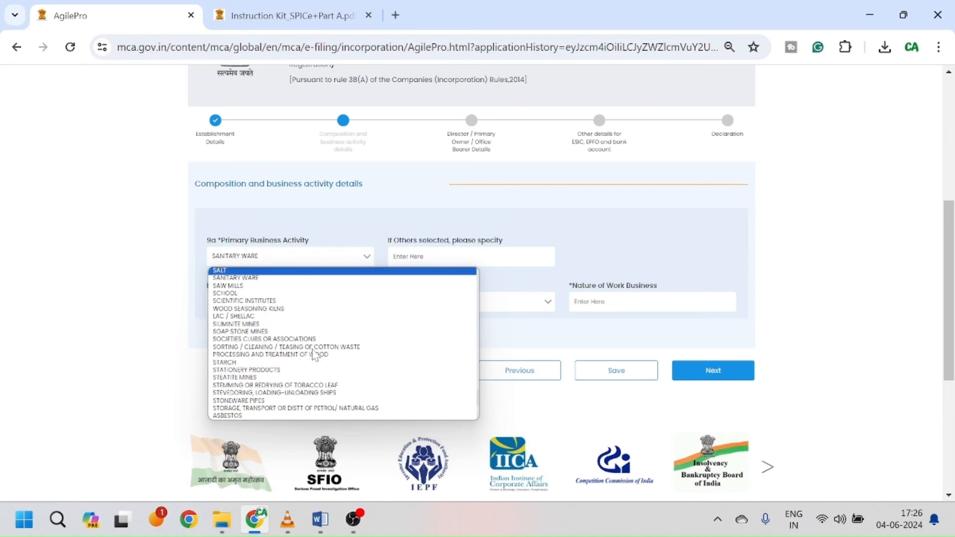
{"action": "key", "text": "Up"}
{"action": "key", "text": "Up"}
{"action": "key", "text": "Up"}
{"action": "key", "text": "Up"}
{"action": "key", "text": "Up"}
{"action": "key", "text": "Up"}
{"action": "key", "text": "Up"}
{"action": "key", "text": "Up"}
{"action": "key", "text": "Up"}
{"action": "key", "text": "Down"}
{"action": "key", "text": "Down"}
{"action": "key", "text": "Down"}
{"action": "key", "text": "Down"}
{"action": "key", "text": "Down"}
{"action": "key", "text": "Up"}
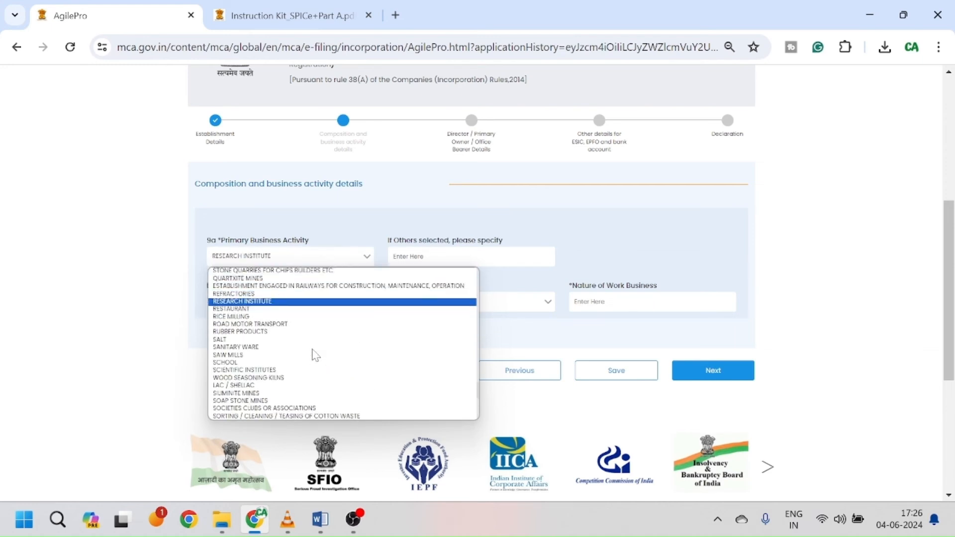
{"action": "key", "text": "Down"}
{"action": "key", "text": "Down"}
{"action": "key", "text": "Down"}
{"action": "key", "text": "Down"}
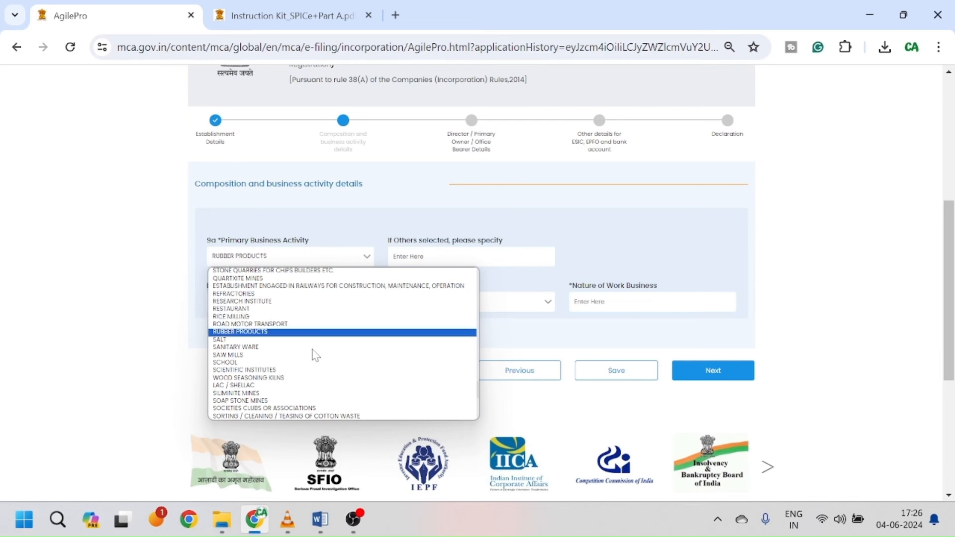
{"action": "key", "text": "Down"}
{"action": "key", "text": "Down"}
{"action": "key", "text": "Down"}
{"action": "key", "text": "Up"}
{"action": "key", "text": "Up"}
{"action": "key", "text": "Up"}
{"action": "key", "text": "Up"}
{"action": "key", "text": "Up"}
{"action": "key", "text": "Up"}
{"action": "key", "text": "Up"}
{"action": "key", "text": "Up"}
{"action": "key", "text": "Up"}
{"action": "key", "text": "Up"}
{"action": "key", "text": "Up"}
{"action": "key", "text": "Up"}
{"action": "key", "text": "Up"}
{"action": "key", "text": "Up"}
{"action": "key", "text": "Up"}
{"action": "key", "text": "Up"}
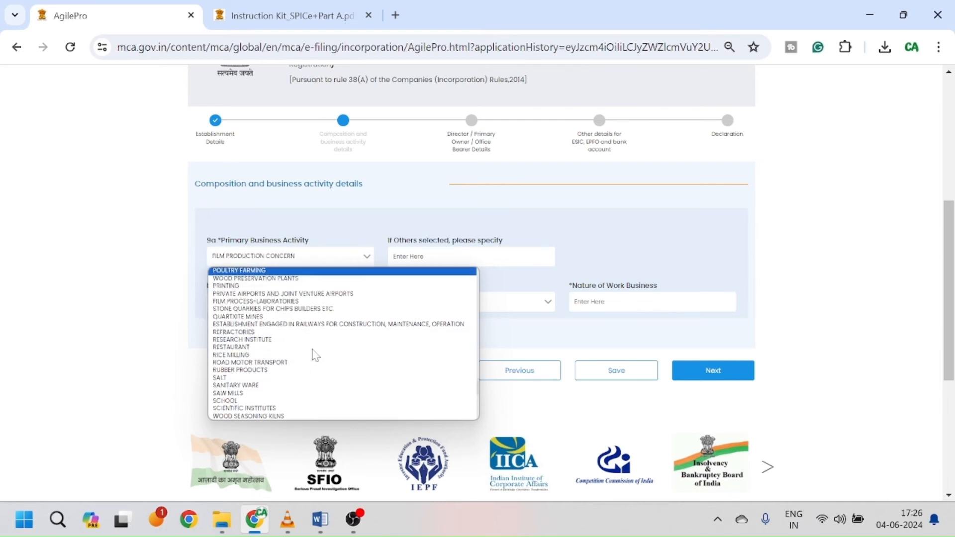
{"action": "key", "text": "Up"}
{"action": "key", "text": "Up"}
{"action": "key", "text": "Up"}
{"action": "key", "text": "Up"}
{"action": "key", "text": "Up"}
{"action": "key", "text": "Up"}
{"action": "key", "text": "Up"}
{"action": "key", "text": "Down"}
{"action": "key", "text": "Down"}
{"action": "key", "text": "Down"}
{"action": "key", "text": "Down"}
{"action": "key", "text": "Down"}
{"action": "key", "text": "Down"}
{"action": "key", "text": "Down"}
{"action": "key", "text": "Down"}
{"action": "key", "text": "Down"}
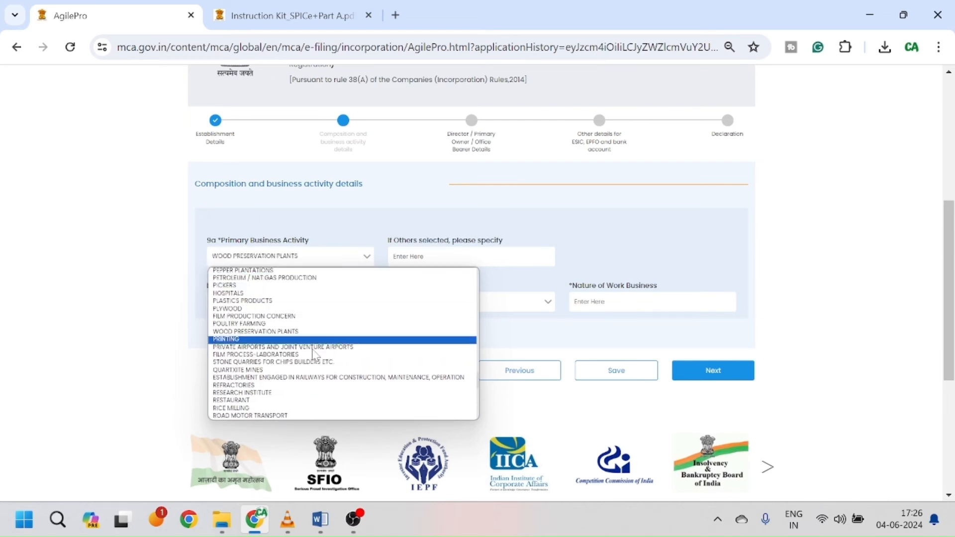
{"action": "key", "text": "Down"}
{"action": "key", "text": "Down"}
{"action": "key", "text": "Down"}
{"action": "key", "text": "Down"}
{"action": "key", "text": "Down"}
{"action": "key", "text": "Down"}
{"action": "key", "text": "Down"}
{"action": "key", "text": "Down"}
{"action": "key", "text": "Down"}
{"action": "key", "text": "Down"}
{"action": "key", "text": "Down"}
{"action": "key", "text": "Down"}
{"action": "key", "text": "Down"}
{"action": "key", "text": "Down"}
{"action": "key", "text": "Down"}
{"action": "key", "text": "Down"}
{"action": "key", "text": "Down"}
{"action": "key", "text": "Down"}
{"action": "key", "text": "Down"}
{"action": "key", "text": "Down"}
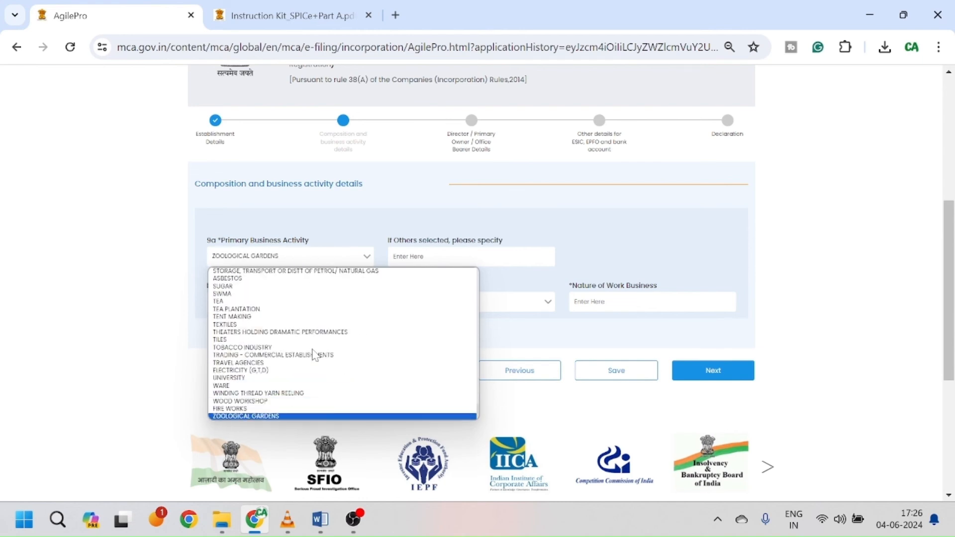
{"action": "key", "text": "Up"}
{"action": "key", "text": "Up"}
{"action": "key", "text": "Up"}
{"action": "key", "text": "Up"}
{"action": "key", "text": "Up"}
{"action": "key", "text": "Up"}
{"action": "key", "text": "Up"}
{"action": "key", "text": "Up"}
{"action": "key", "text": "Up"}
{"action": "key", "text": "Up"}
{"action": "key", "text": "Up"}
{"action": "key", "text": "Up"}
{"action": "key", "text": "Up"}
{"action": "key", "text": "Up"}
{"action": "key", "text": "Up"}
{"action": "key", "text": "Up"}
{"action": "key", "text": "Up"}
{"action": "key", "text": "Up"}
{"action": "key", "text": "Up"}
{"action": "key", "text": "Up"}
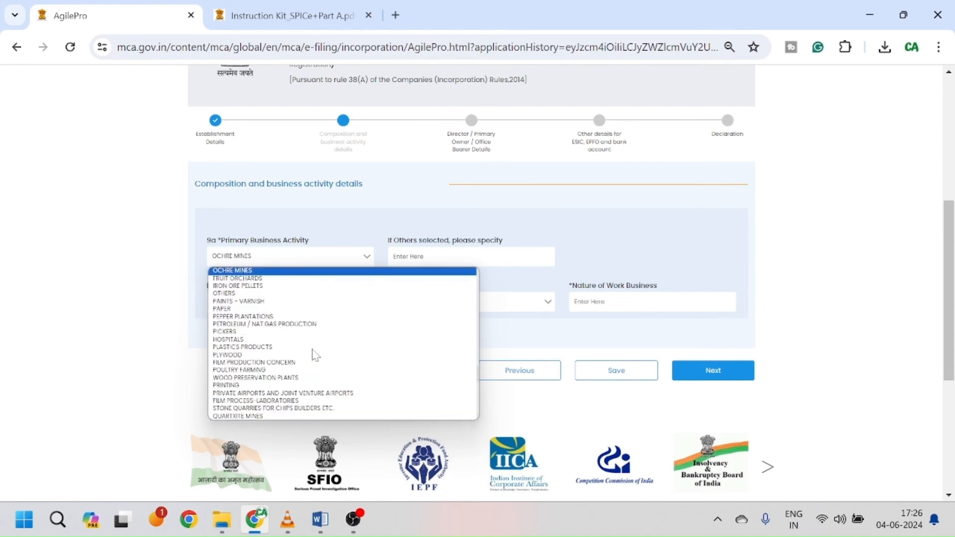
{"action": "key", "text": "Down"}
{"action": "key", "text": "Down"}
{"action": "key", "text": "Down"}
{"action": "key", "text": "Return"}
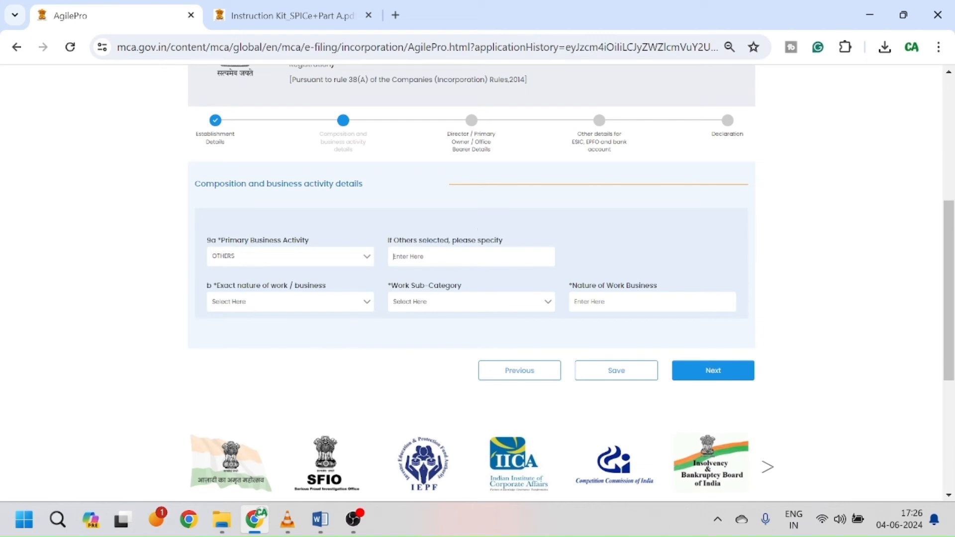
Step: Specify the other activity as Management, nature of work Miscellaneous, sub-category Others
{"action": "left_click", "coordinate": [480, 260]}
{"action": "type", "text": "Mana"}
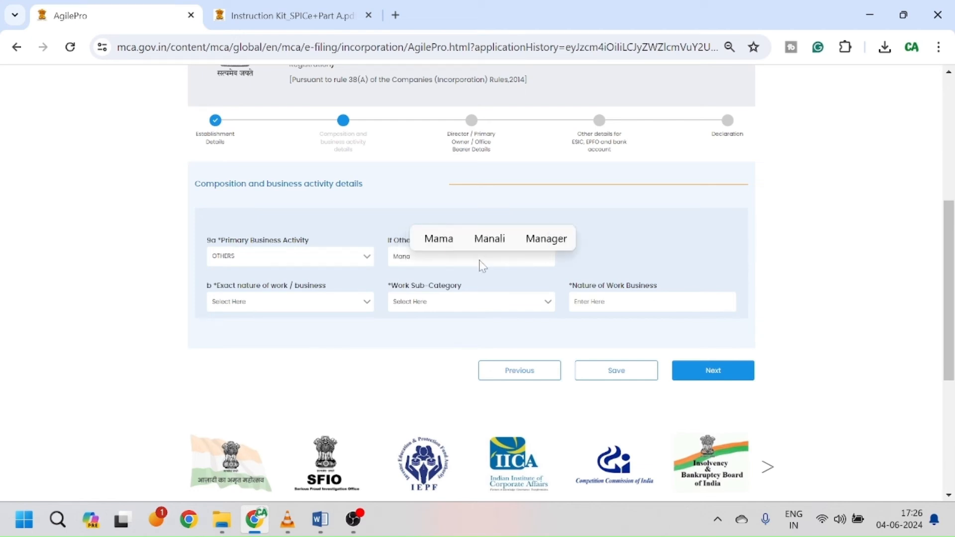
{"action": "type", "text": "gemen"}
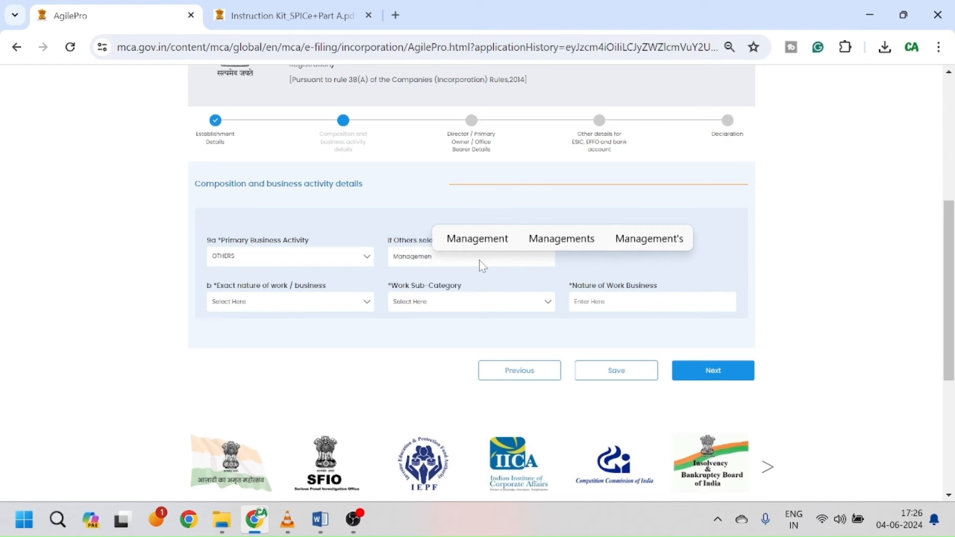
{"action": "left_click", "coordinate": [479, 241]}
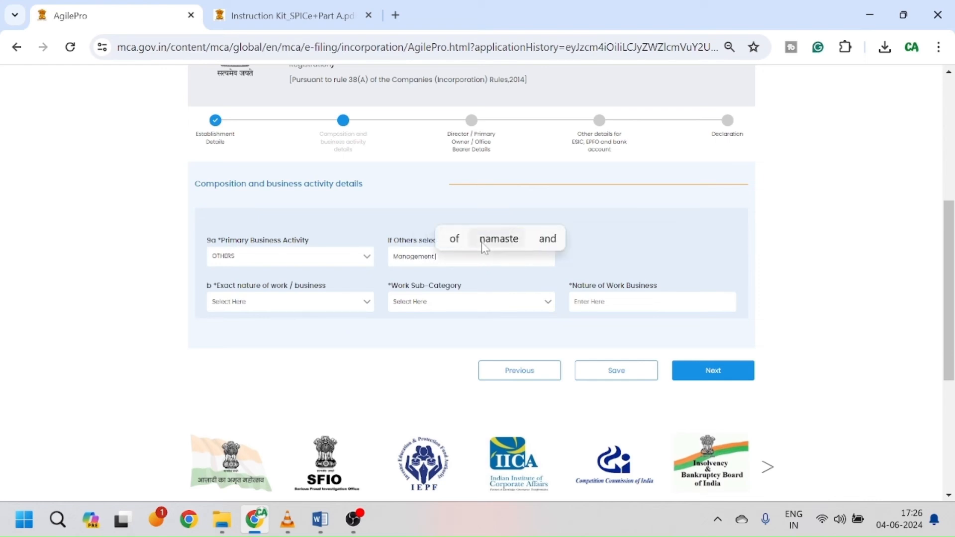
{"action": "left_click", "coordinate": [307, 304]}
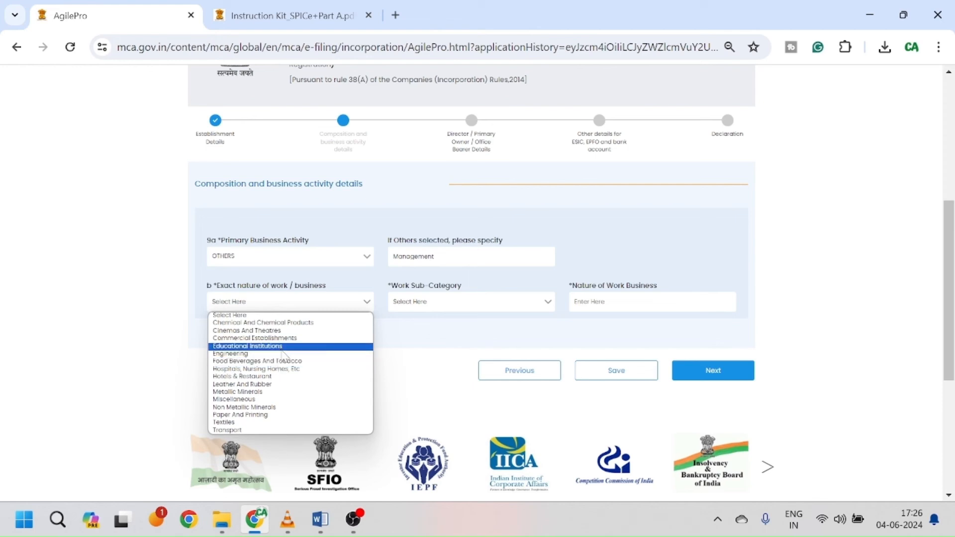
{"action": "left_click", "coordinate": [284, 400]}
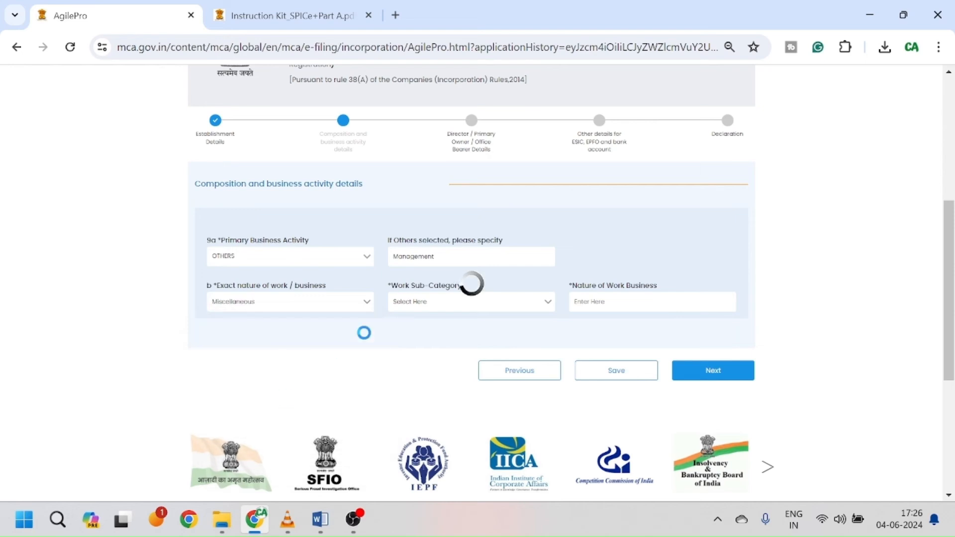
{"action": "left_click", "coordinate": [439, 303]}
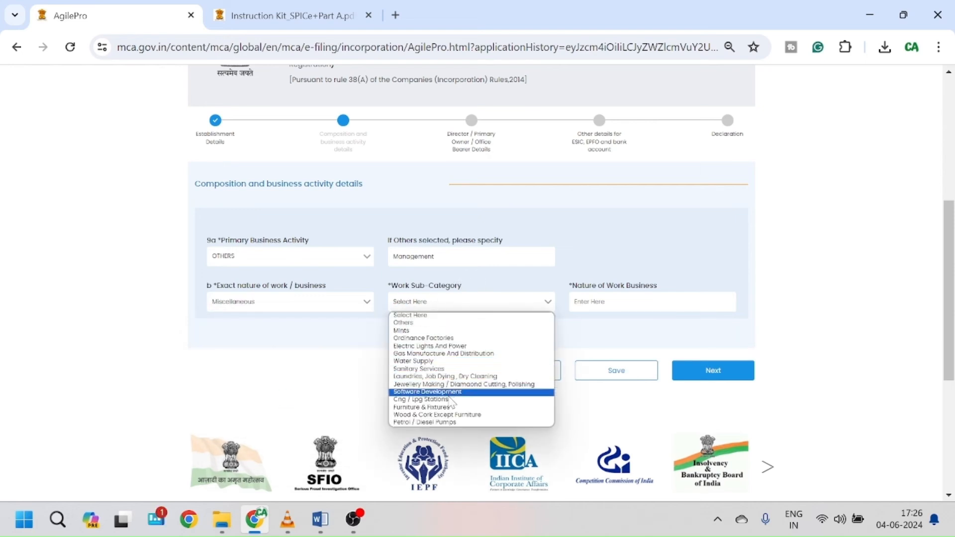
{"action": "left_click", "coordinate": [420, 322]}
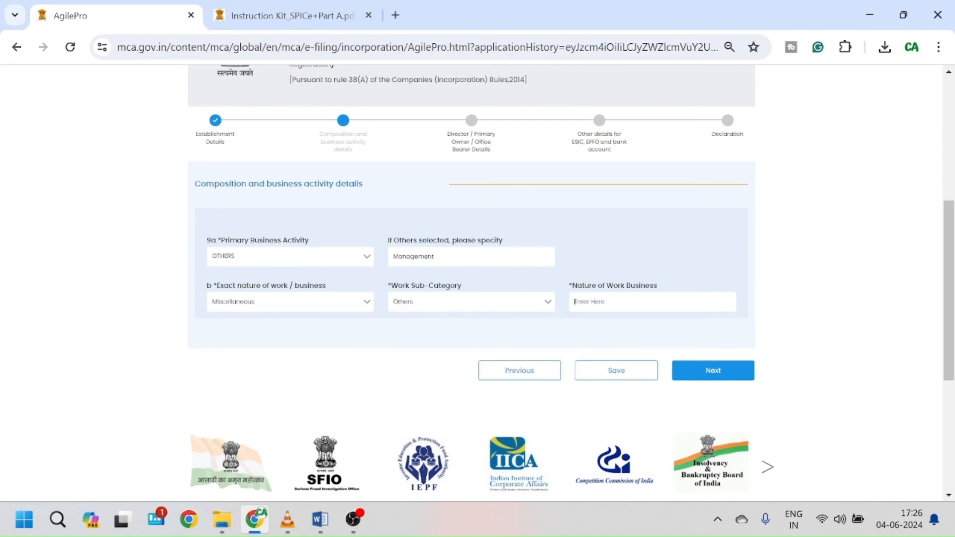
Step: Enter consultants as the nature of work business and save the activity details
{"action": "left_click", "coordinate": [603, 303]}
{"action": "type", "text": "consultan"}
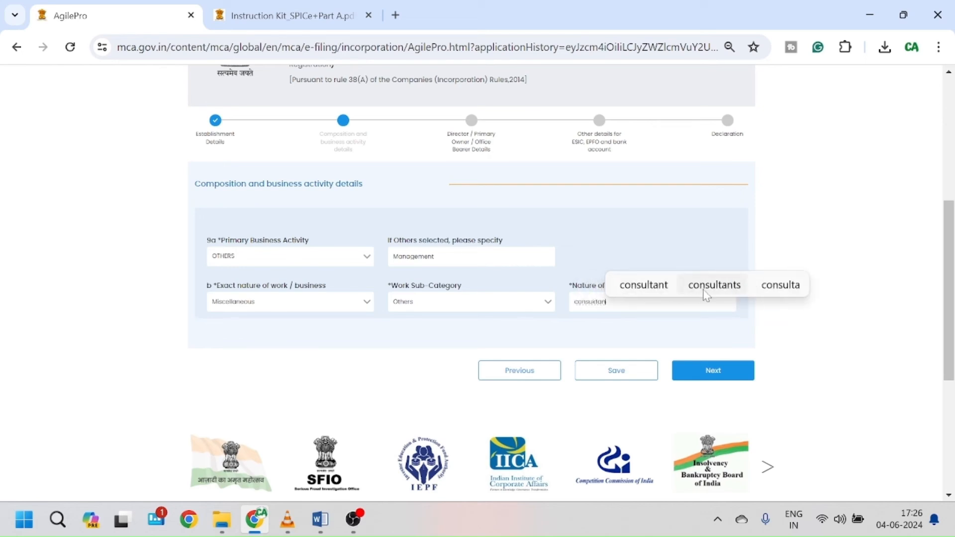
{"action": "left_click", "coordinate": [706, 289]}
{"action": "left_click", "coordinate": [634, 377]}
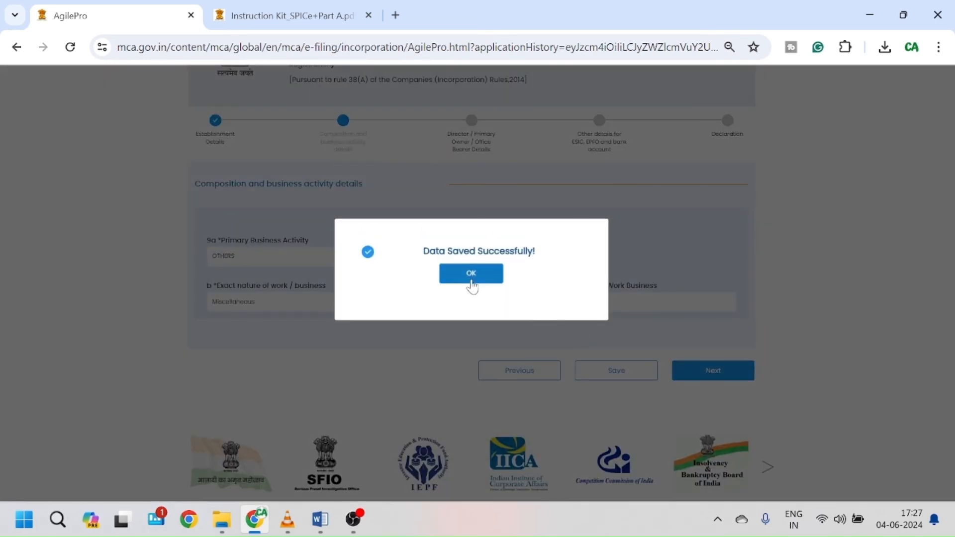
{"action": "left_click", "coordinate": [469, 274]}
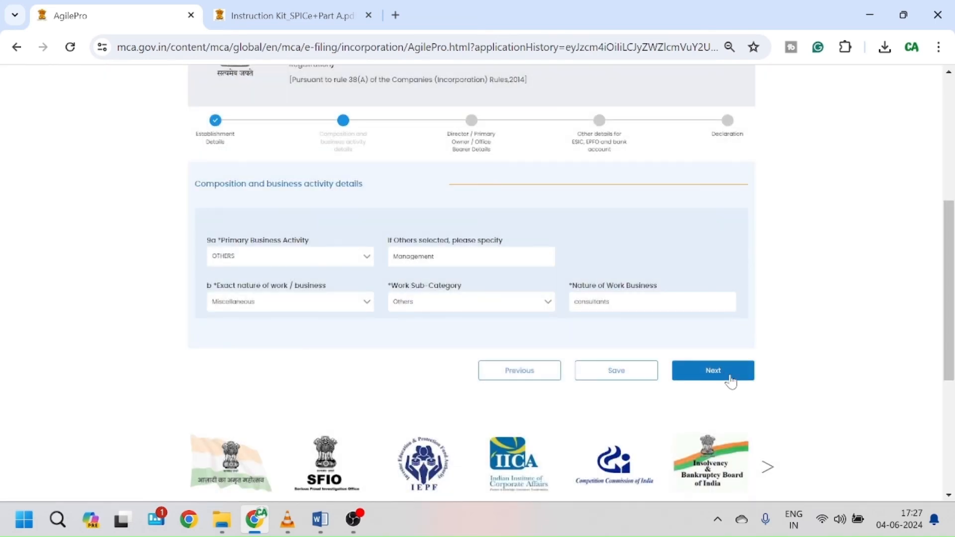
Step: Move to director details and pick the first director as authorised signatory in 12a
{"action": "left_click", "coordinate": [713, 371]}
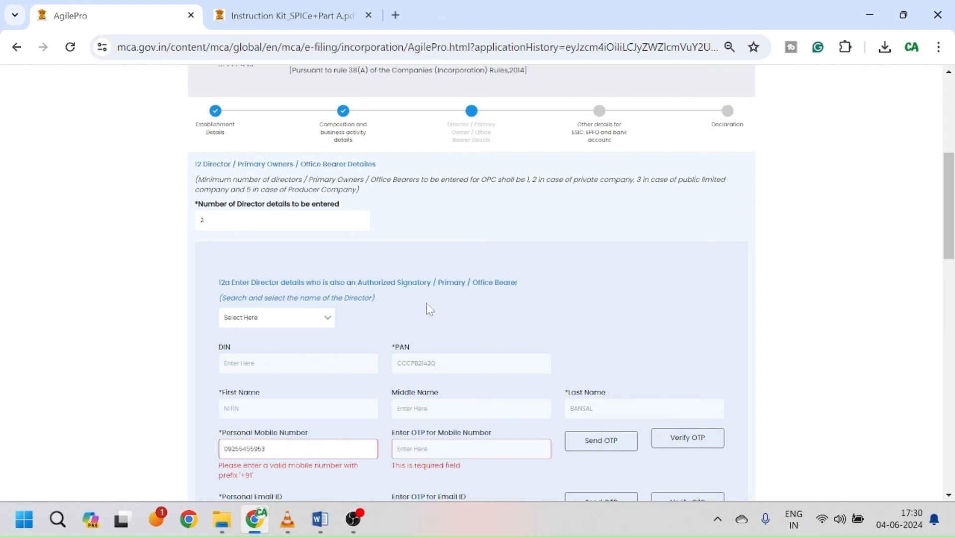
{"action": "left_click", "coordinate": [299, 318]}
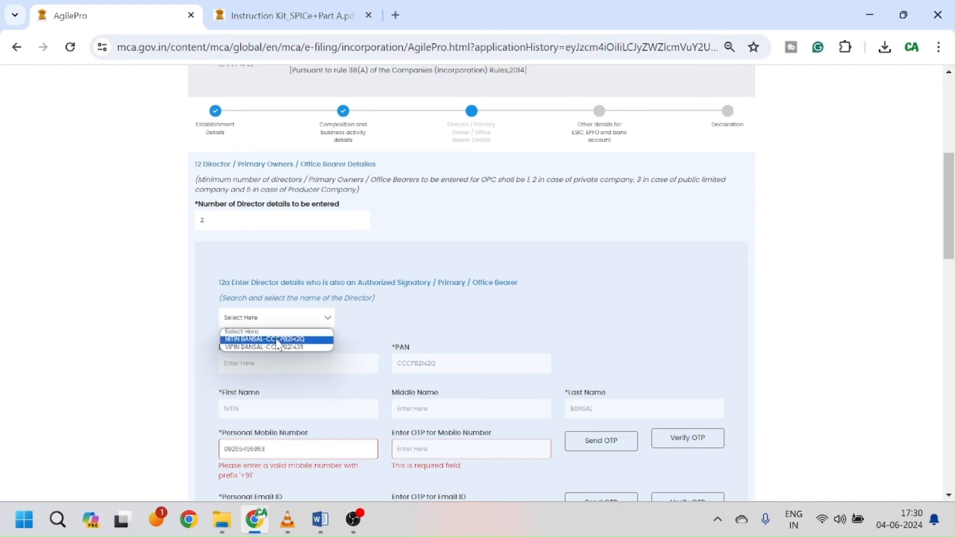
{"action": "left_click", "coordinate": [277, 339]}
Step: Pick the second director in section b to auto-fill their details, then save
{"action": "scroll", "coordinate": [346, 341], "scroll_direction": "down", "scroll_amount": 1}
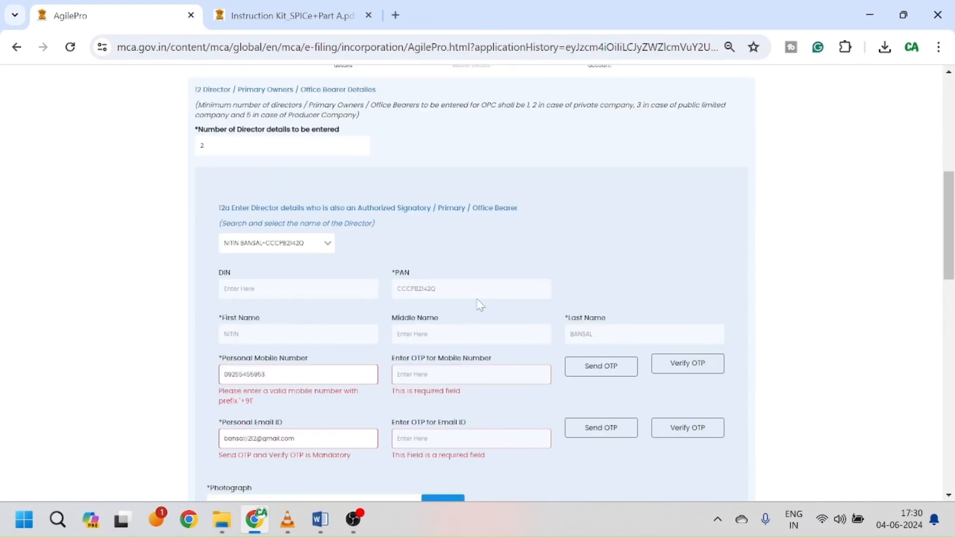
{"action": "scroll", "coordinate": [415, 315], "scroll_direction": "down", "scroll_amount": 1}
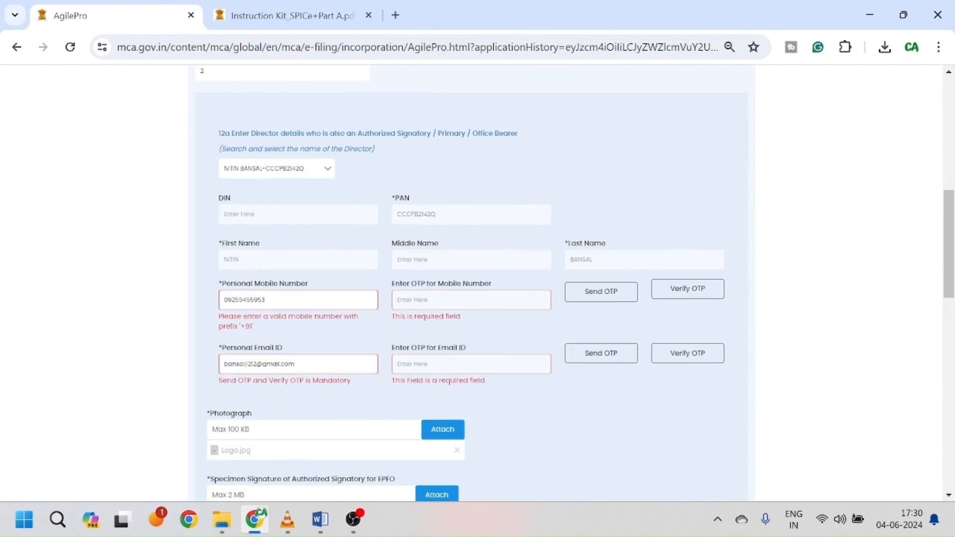
{"action": "scroll", "coordinate": [471, 283], "scroll_direction": "down", "scroll_amount": 1}
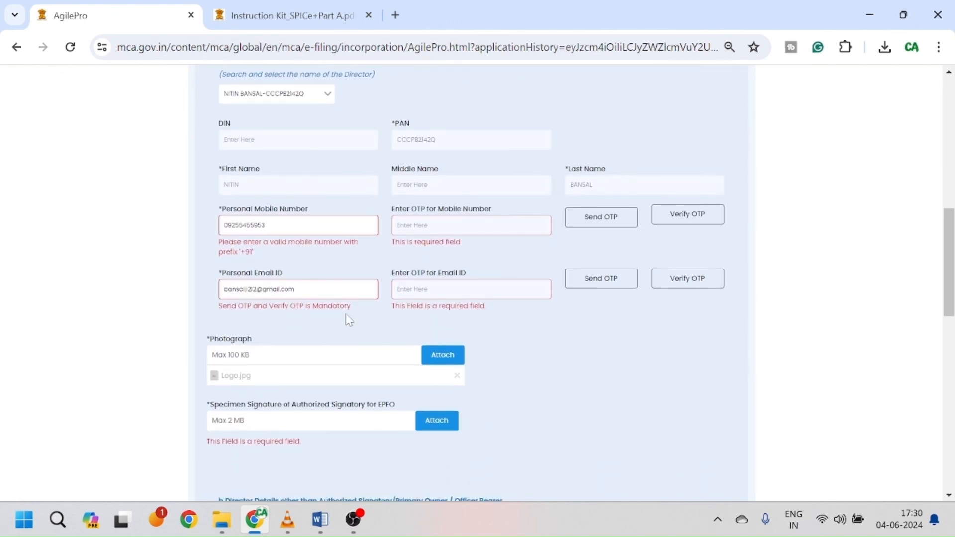
{"action": "scroll", "coordinate": [346, 313], "scroll_direction": "down", "scroll_amount": 1}
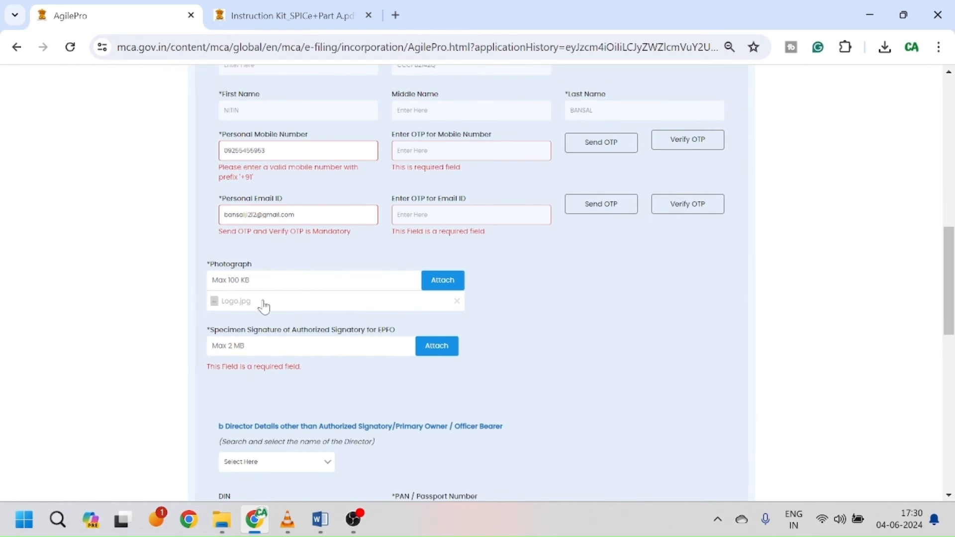
{"action": "scroll", "coordinate": [324, 313], "scroll_direction": "down", "scroll_amount": 1}
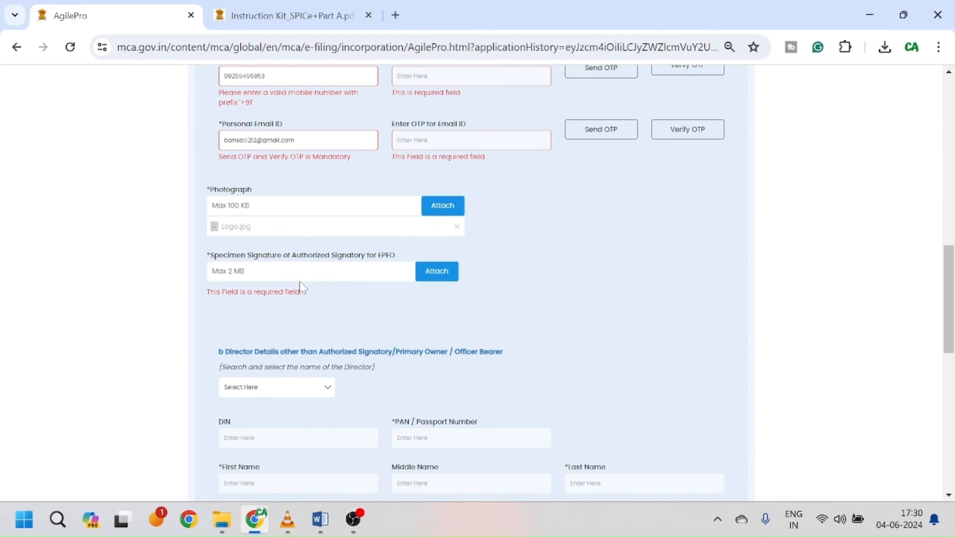
{"action": "scroll", "coordinate": [301, 287], "scroll_direction": "down", "scroll_amount": 1}
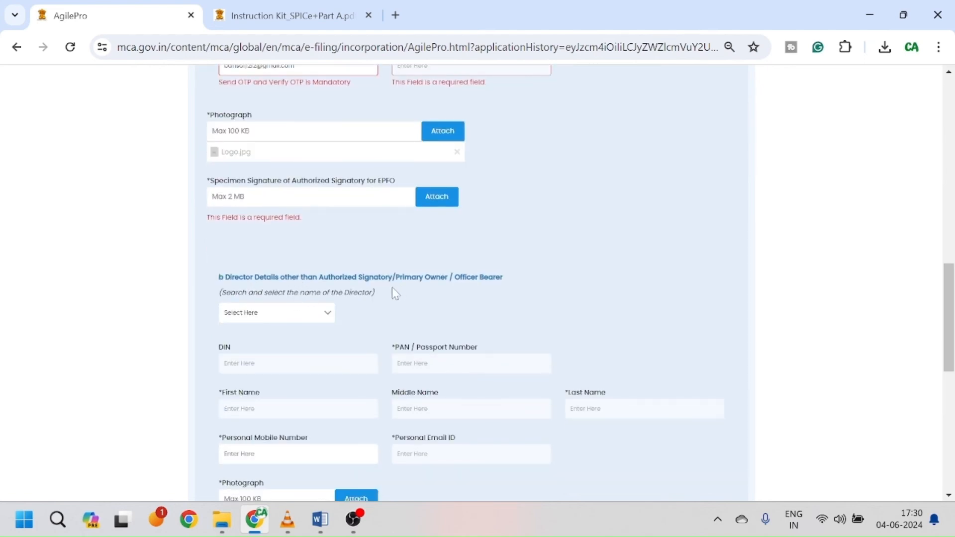
{"action": "scroll", "coordinate": [376, 306], "scroll_direction": "down", "scroll_amount": 1}
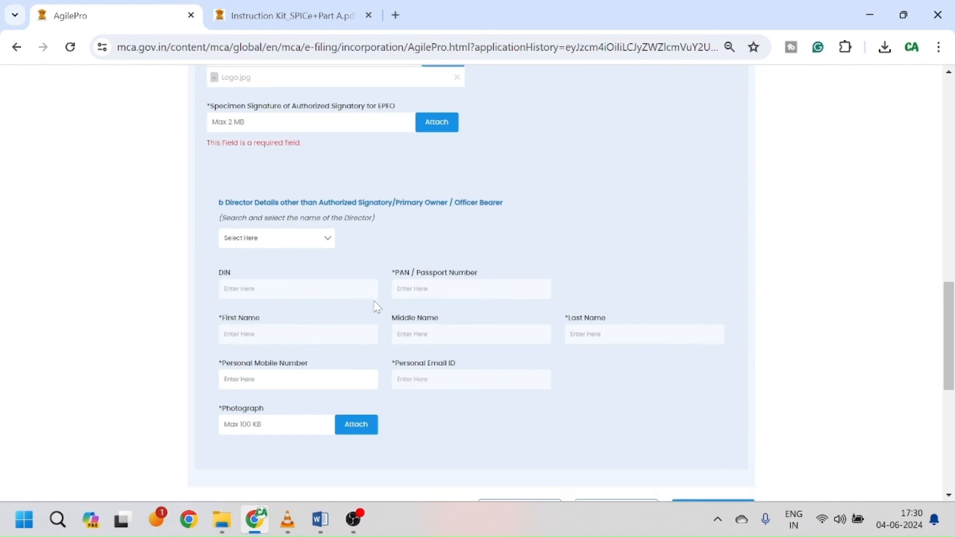
{"action": "left_click", "coordinate": [305, 239]}
{"action": "left_click", "coordinate": [284, 261]}
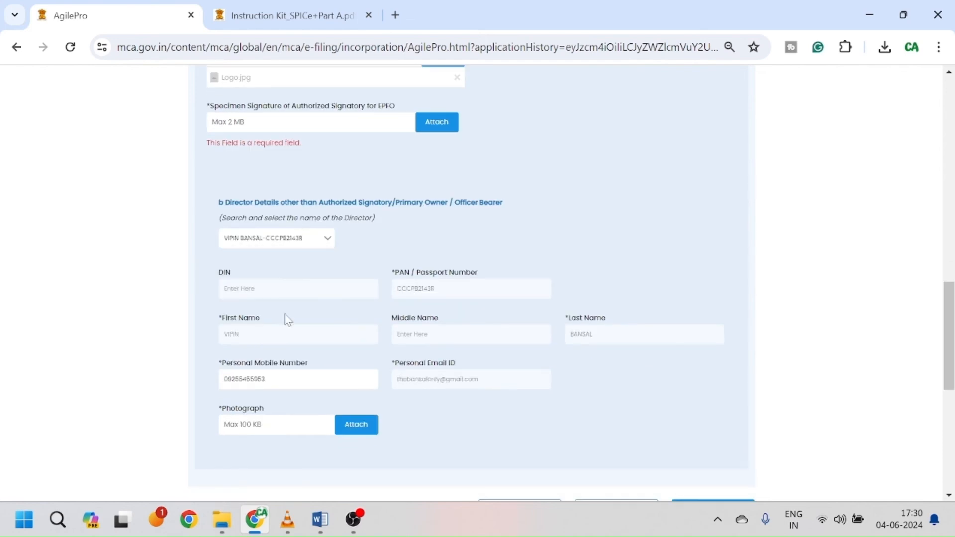
{"action": "scroll", "coordinate": [555, 420], "scroll_direction": "down", "scroll_amount": 1}
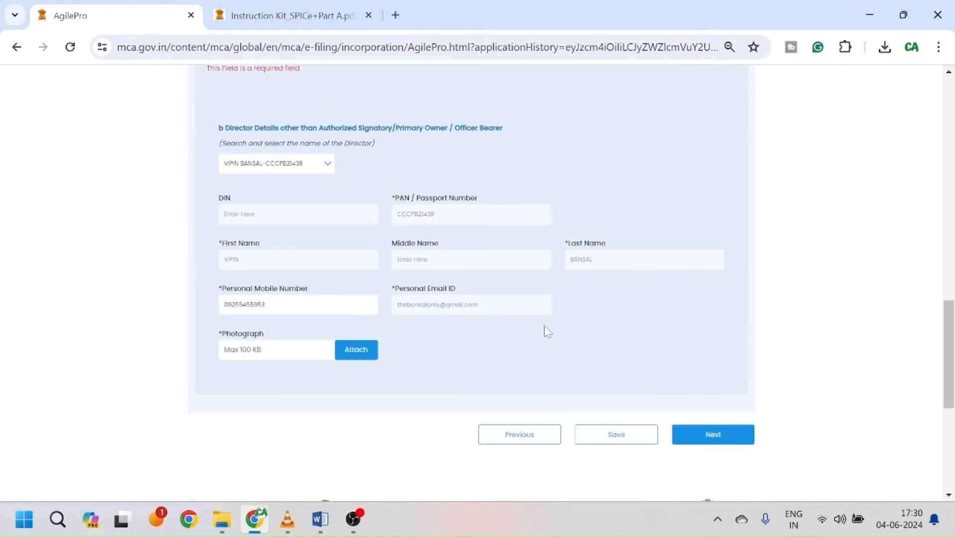
{"action": "left_click", "coordinate": [642, 448]}
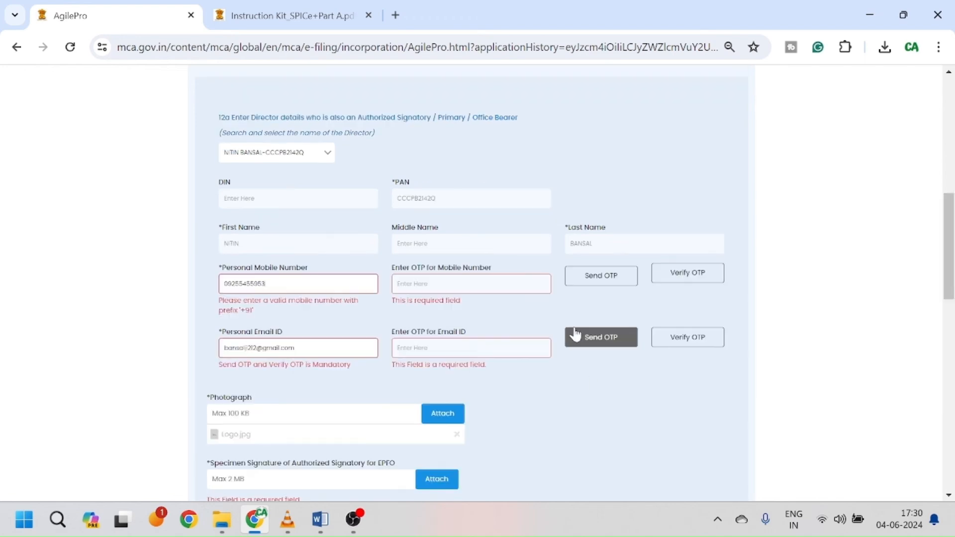
Step: Pause and then resume the screen recording from the OBS controls
{"action": "left_click", "coordinate": [352, 528]}
{"action": "left_click", "coordinate": [204, 398]}
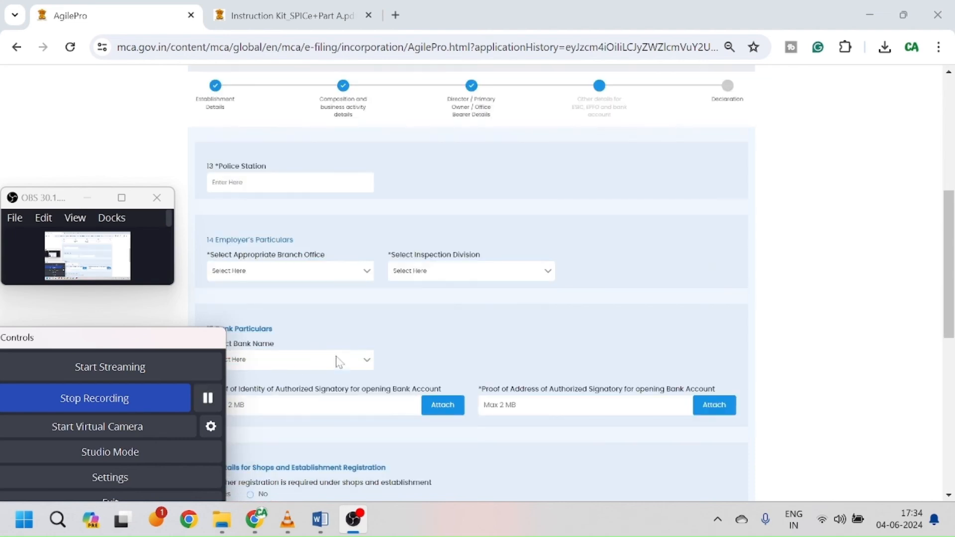
{"action": "left_click", "coordinate": [404, 355]}
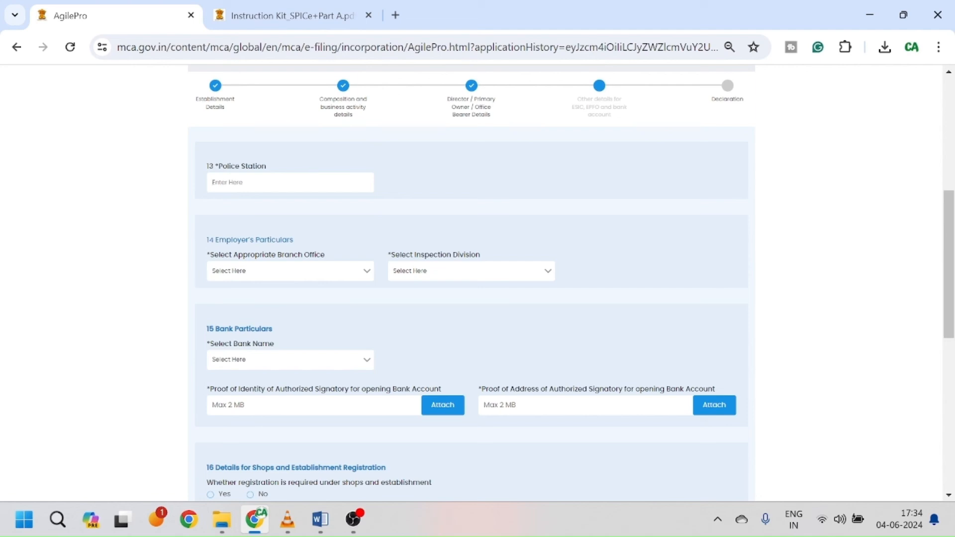
Step: Enter Delhi, choose branch office BO - Shahdara and Inspection Division 46 (Shahdara)
{"action": "type", "text": "Delhi"}
{"action": "left_click", "coordinate": [307, 276]}
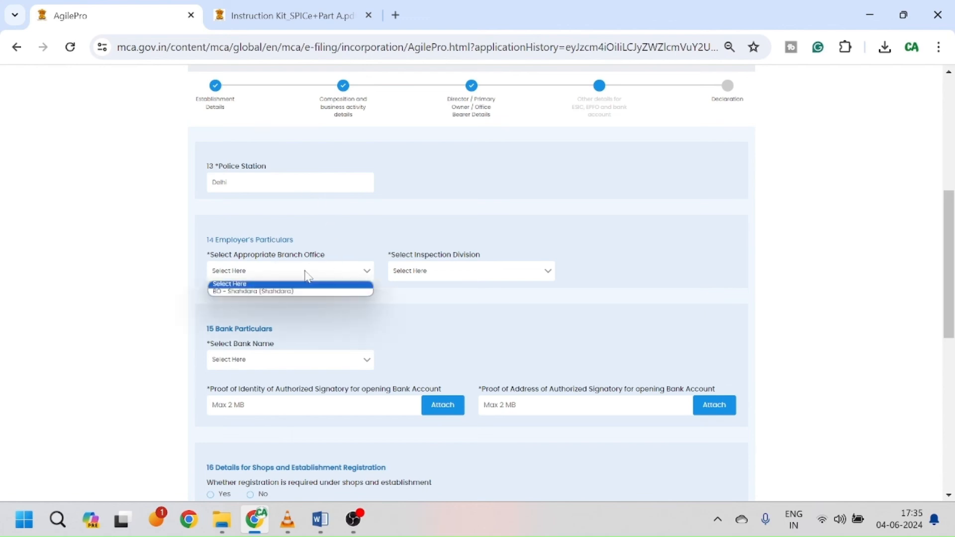
{"action": "left_click", "coordinate": [297, 293]}
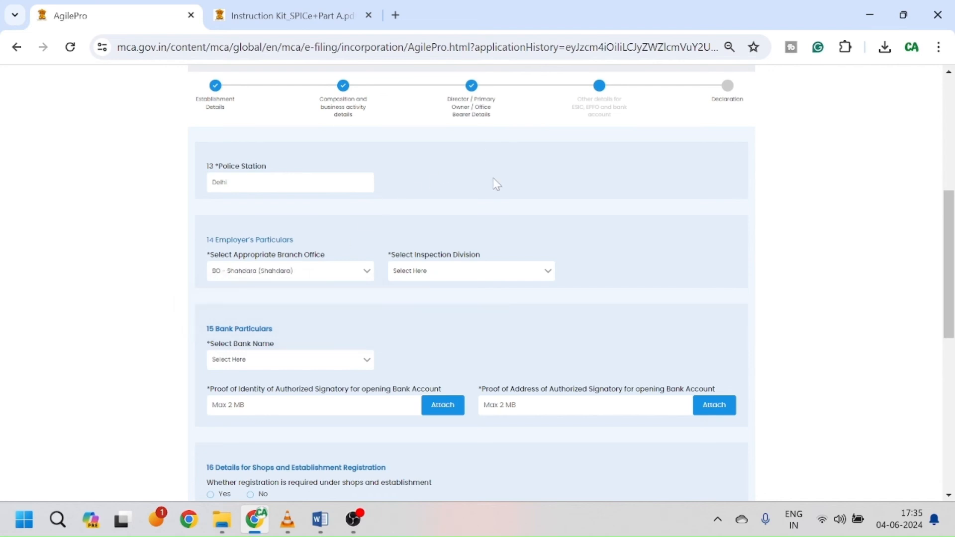
{"action": "left_click", "coordinate": [471, 270]}
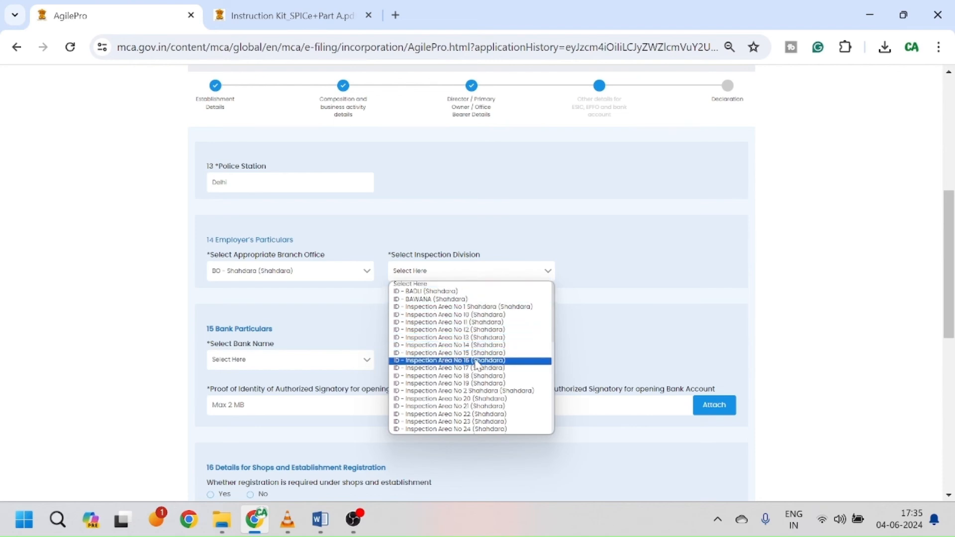
{"action": "scroll", "coordinate": [478, 364], "scroll_direction": "down", "scroll_amount": 2}
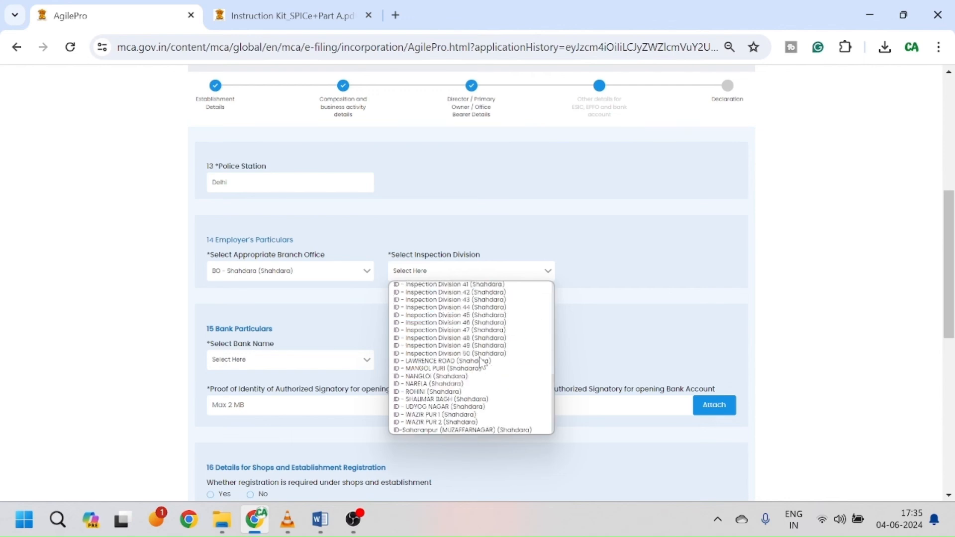
{"action": "scroll", "coordinate": [480, 365], "scroll_direction": "up", "scroll_amount": 3}
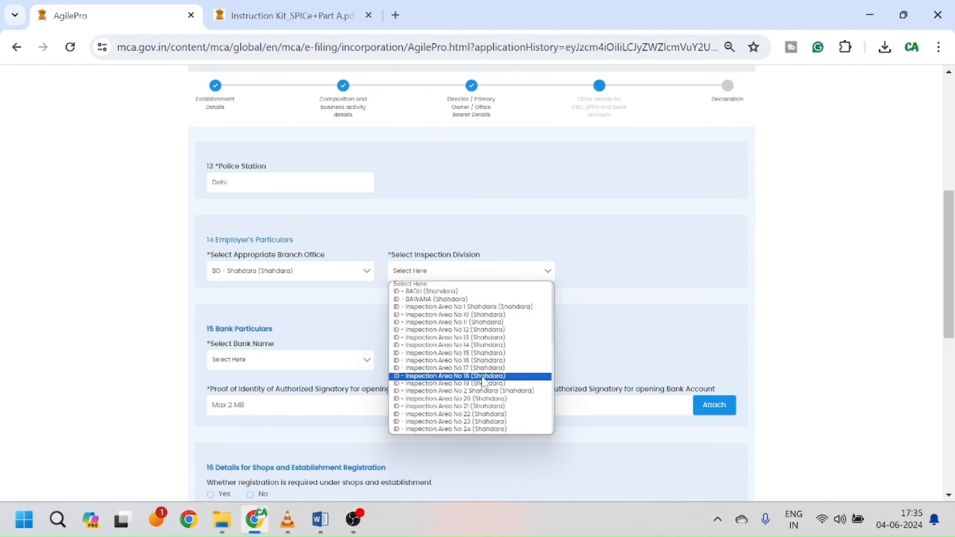
{"action": "scroll", "coordinate": [485, 380], "scroll_direction": "down", "scroll_amount": 10}
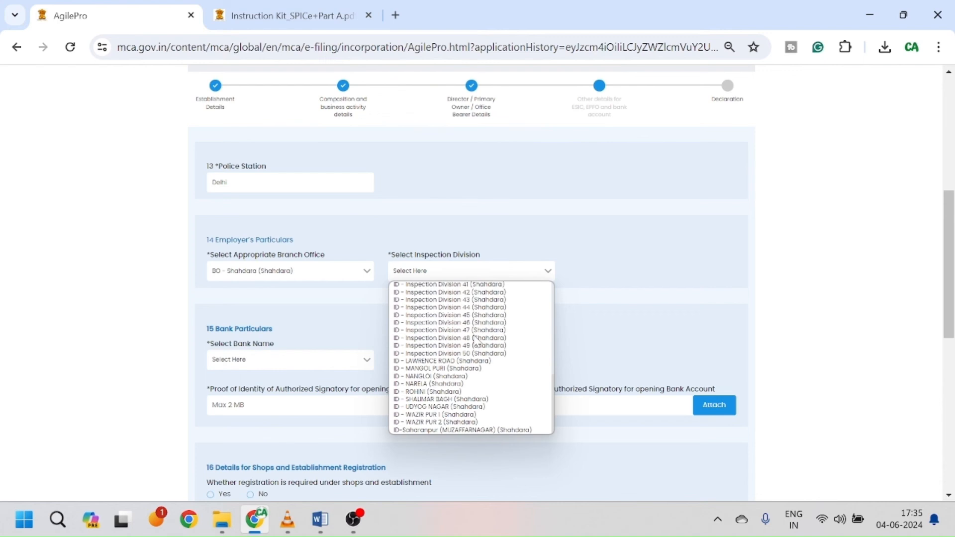
{"action": "left_click", "coordinate": [430, 322]}
Step: Select HDFC Bank as the bank and begin attaching the signatory's identity proof
{"action": "scroll", "coordinate": [431, 321], "scroll_direction": "down", "scroll_amount": 2}
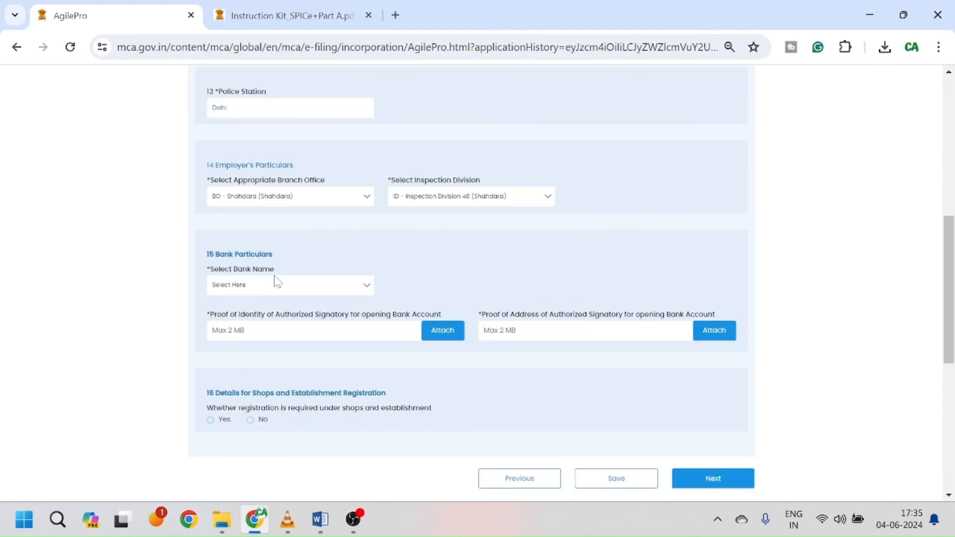
{"action": "left_click", "coordinate": [302, 287]}
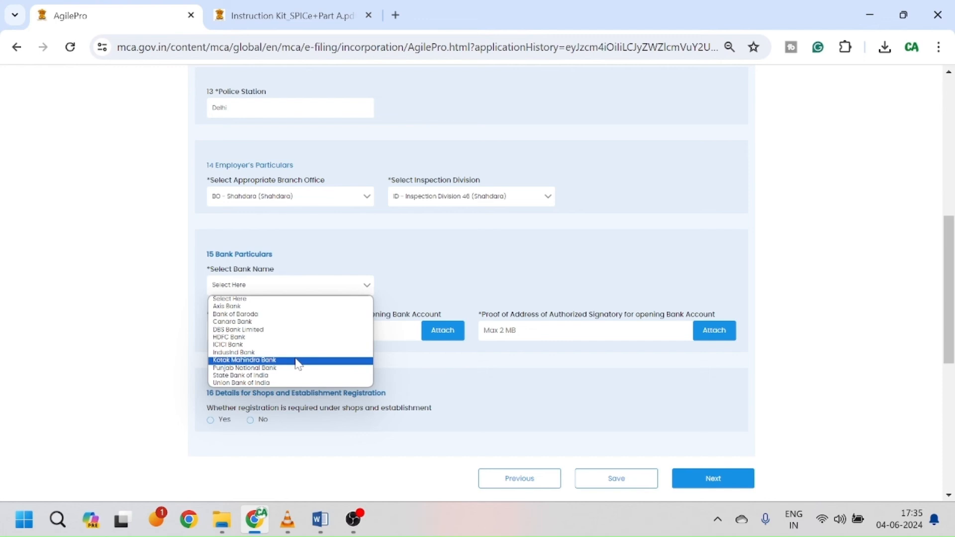
{"action": "left_click", "coordinate": [275, 337]}
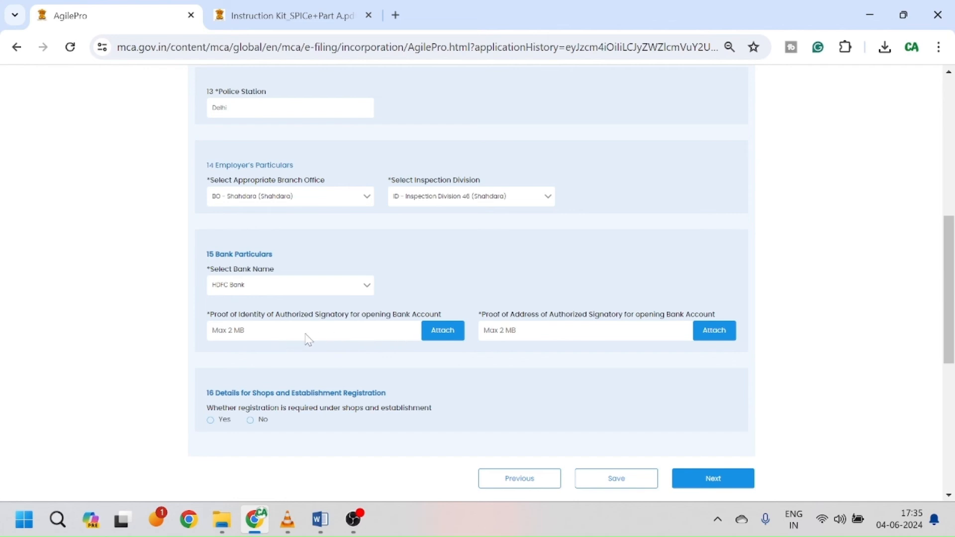
{"action": "scroll", "coordinate": [358, 335], "scroll_direction": "down", "scroll_amount": 1}
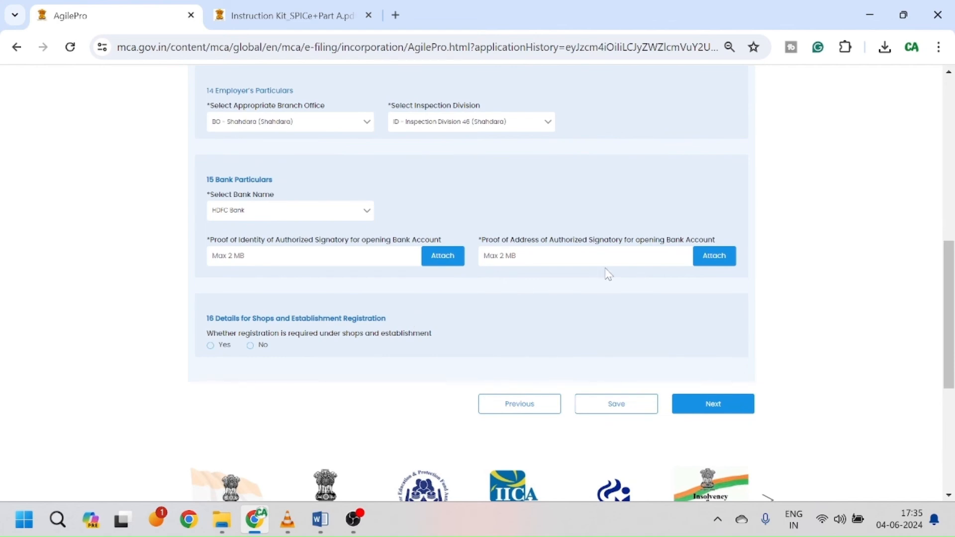
{"action": "left_click", "coordinate": [437, 253]}
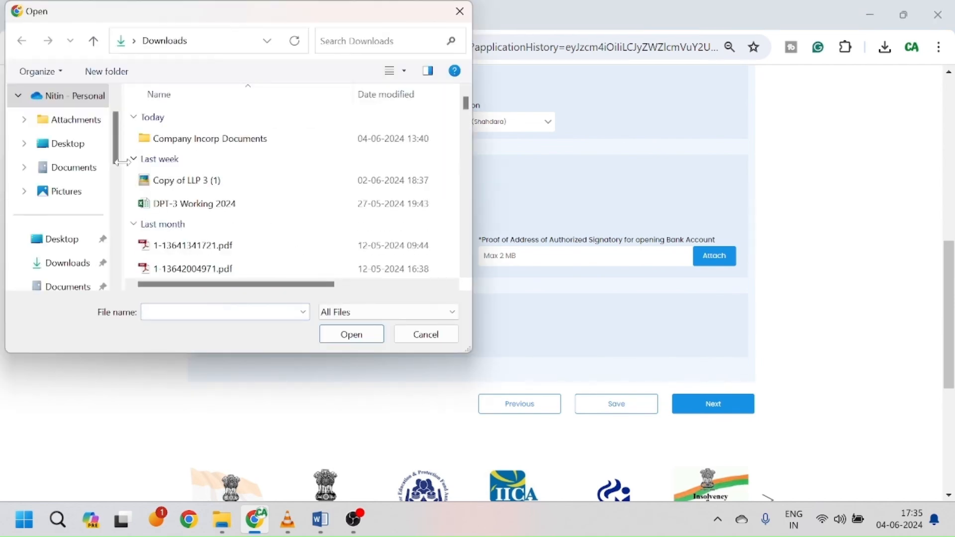
Step: Attach Dir-1_ Aadhar card.pdf from Company Incorp Documents as the identity proof
{"action": "double_click", "coordinate": [208, 141]}
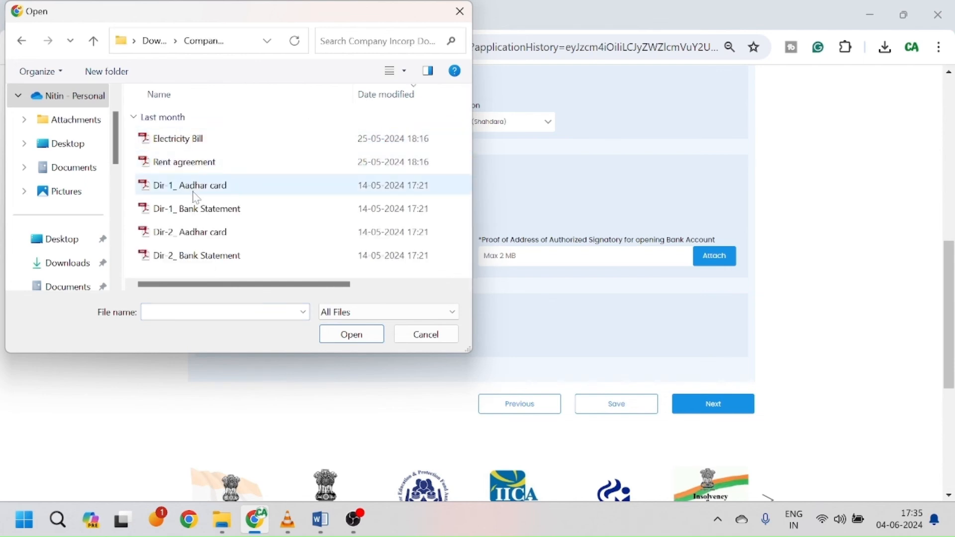
{"action": "left_click", "coordinate": [219, 194]}
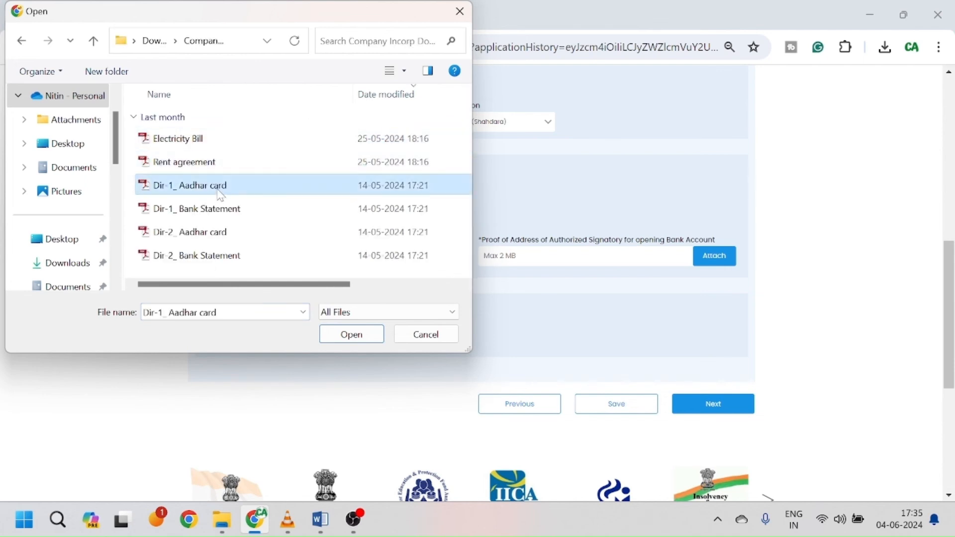
{"action": "left_click", "coordinate": [353, 334]}
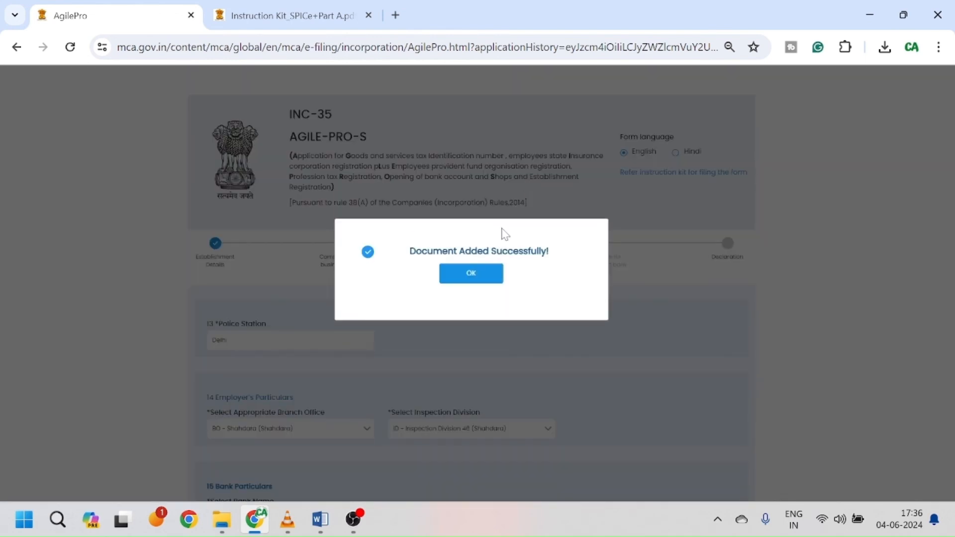
{"action": "left_click", "coordinate": [478, 275]}
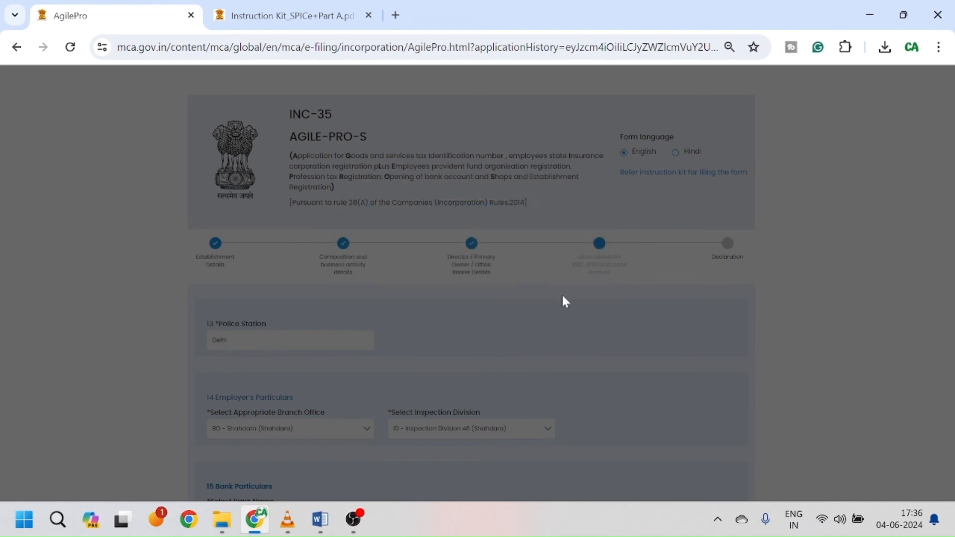
Step: Attach Dir-1_ Bank Statement.pdf as the signatory's address proof
{"action": "scroll", "coordinate": [572, 303], "scroll_direction": "down", "scroll_amount": 3}
{"action": "scroll", "coordinate": [581, 310], "scroll_direction": "down", "scroll_amount": 2}
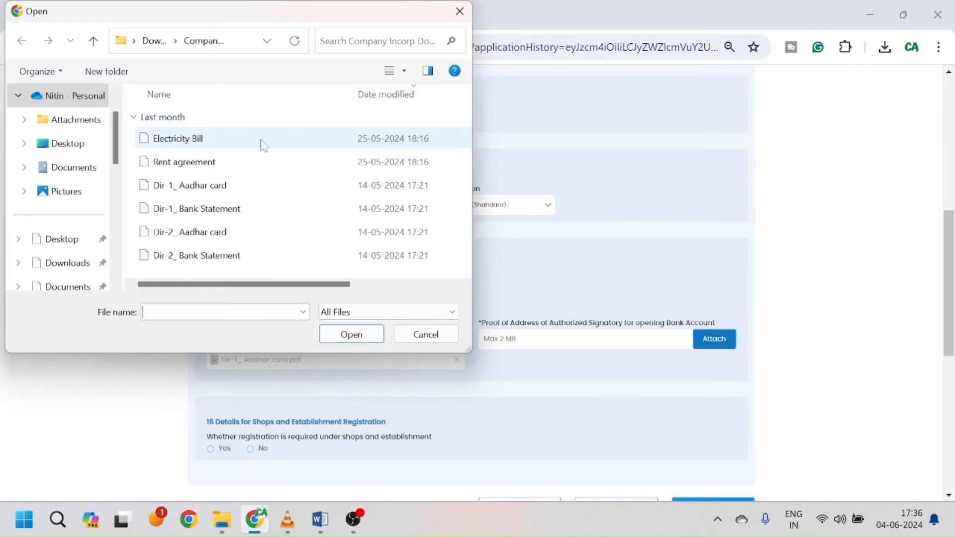
{"action": "left_click", "coordinate": [244, 215]}
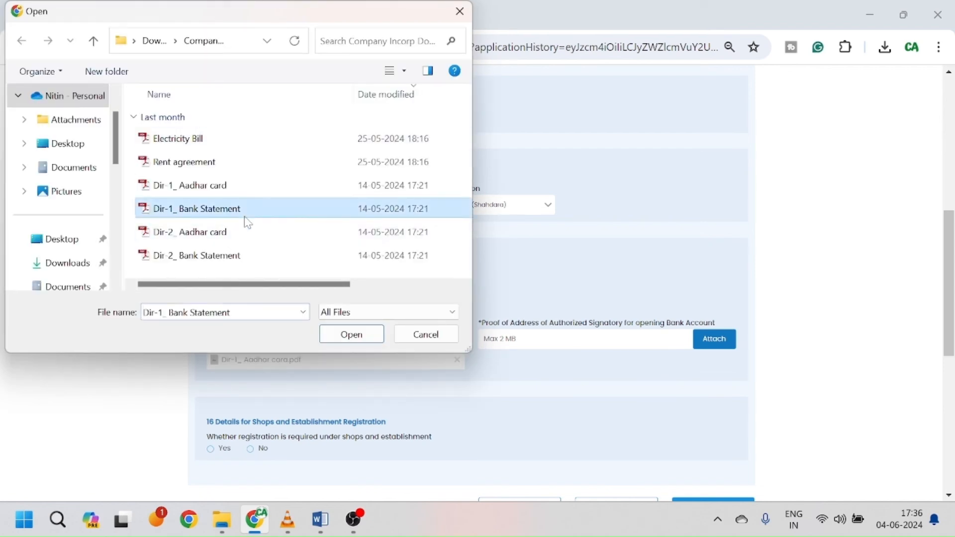
{"action": "left_click", "coordinate": [354, 334]}
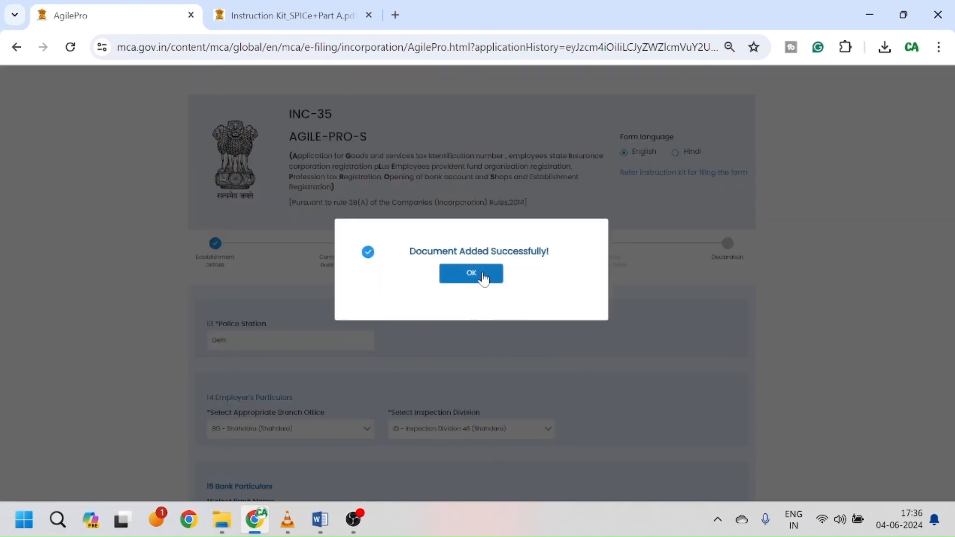
{"action": "left_click", "coordinate": [484, 276]}
{"action": "scroll", "coordinate": [525, 329], "scroll_direction": "down", "scroll_amount": 6}
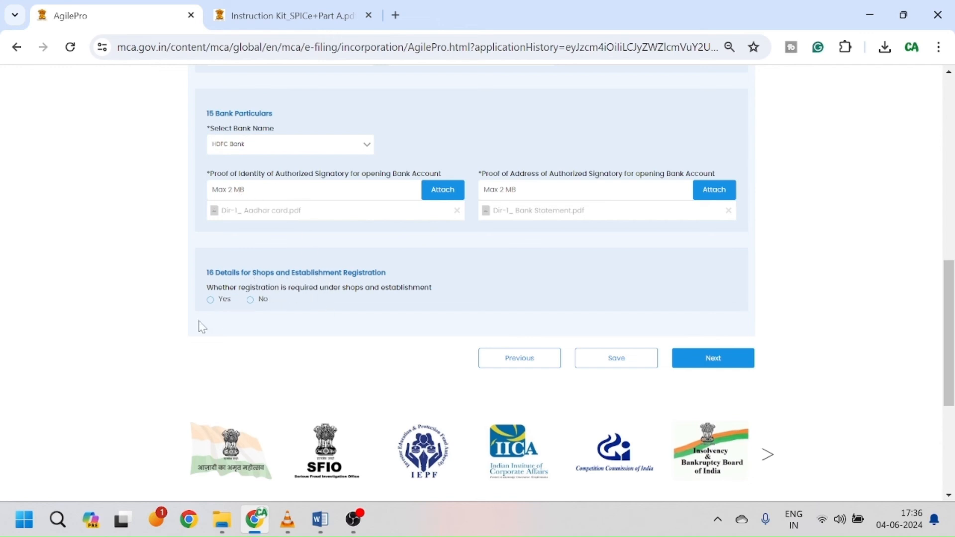
Step: Answer No for section 16 shops and establishment registration, save the form, and continue to Declaration
{"action": "left_click", "coordinate": [250, 300]}
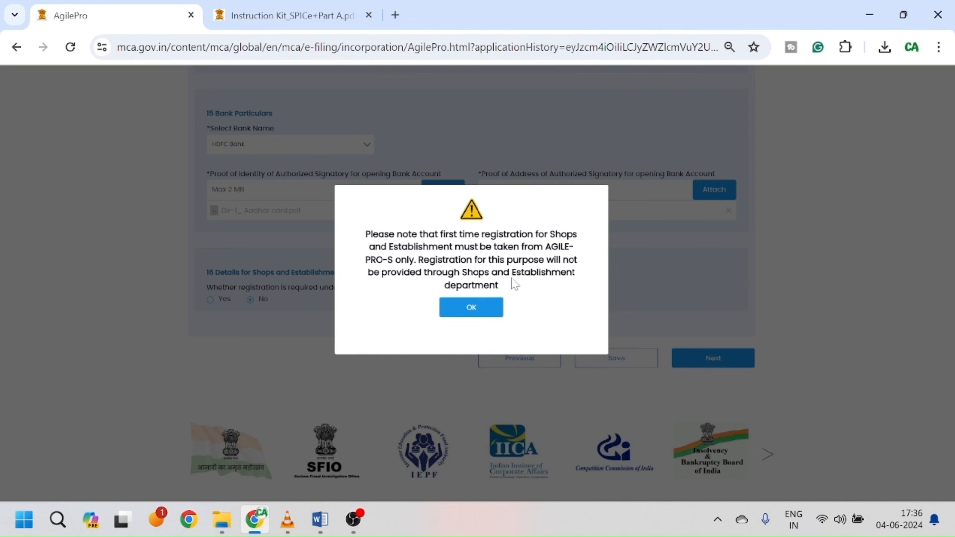
{"action": "left_click", "coordinate": [492, 309]}
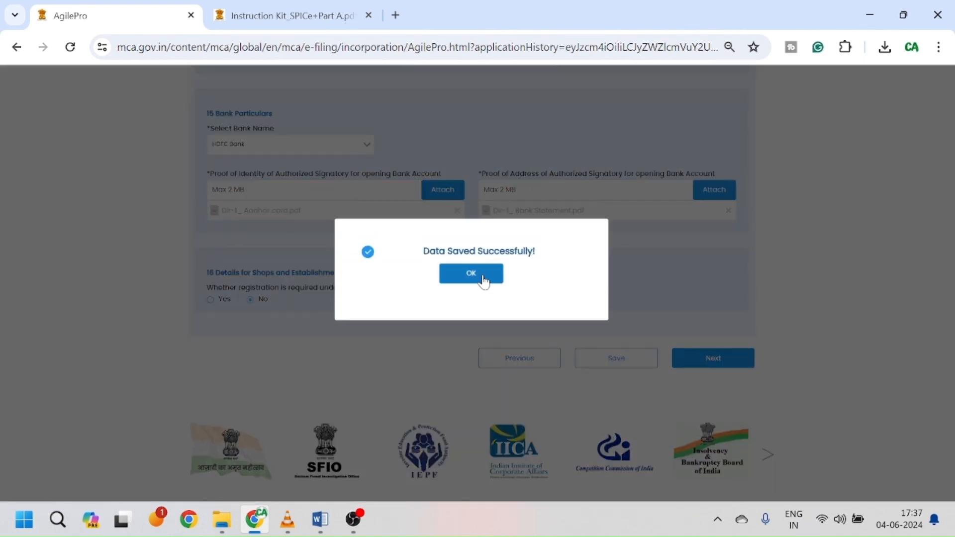
{"action": "left_click", "coordinate": [483, 280]}
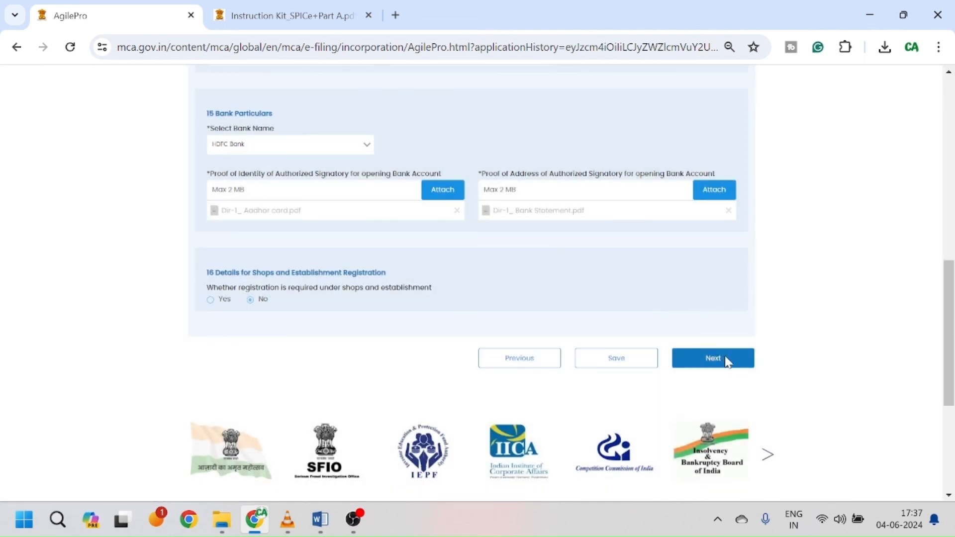
{"action": "left_click", "coordinate": [725, 359]}
Step: Accept the ESIC, EPFO and Bank declarations
{"action": "scroll", "coordinate": [648, 296], "scroll_direction": "up", "scroll_amount": 3}
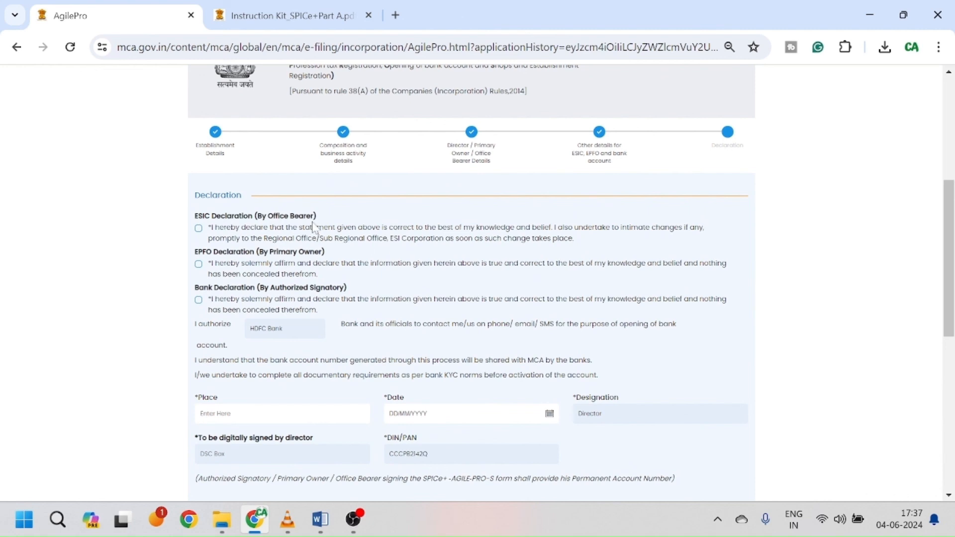
{"action": "left_click", "coordinate": [198, 229]}
{"action": "left_click", "coordinate": [198, 266]}
{"action": "scroll", "coordinate": [329, 257], "scroll_direction": "down", "scroll_amount": 1}
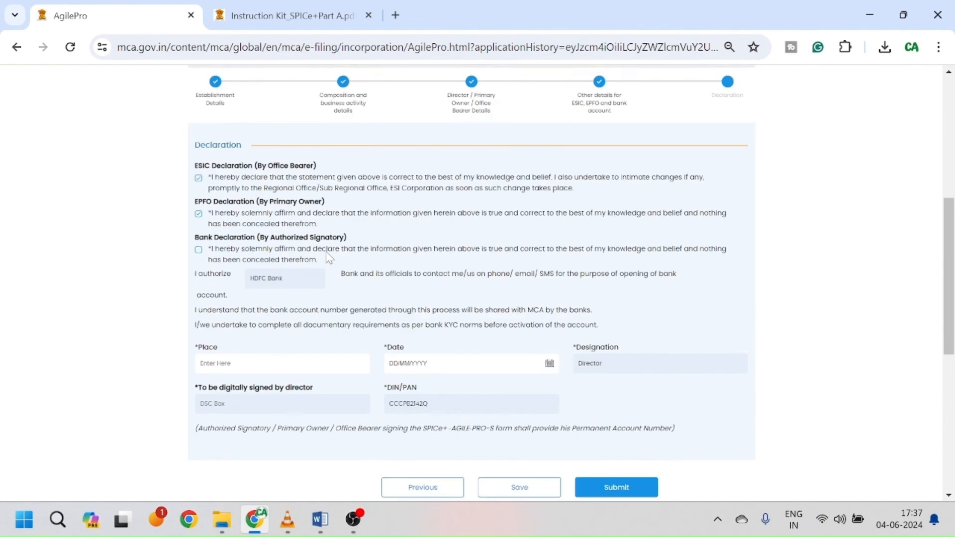
{"action": "scroll", "coordinate": [328, 257], "scroll_direction": "down", "scroll_amount": 1}
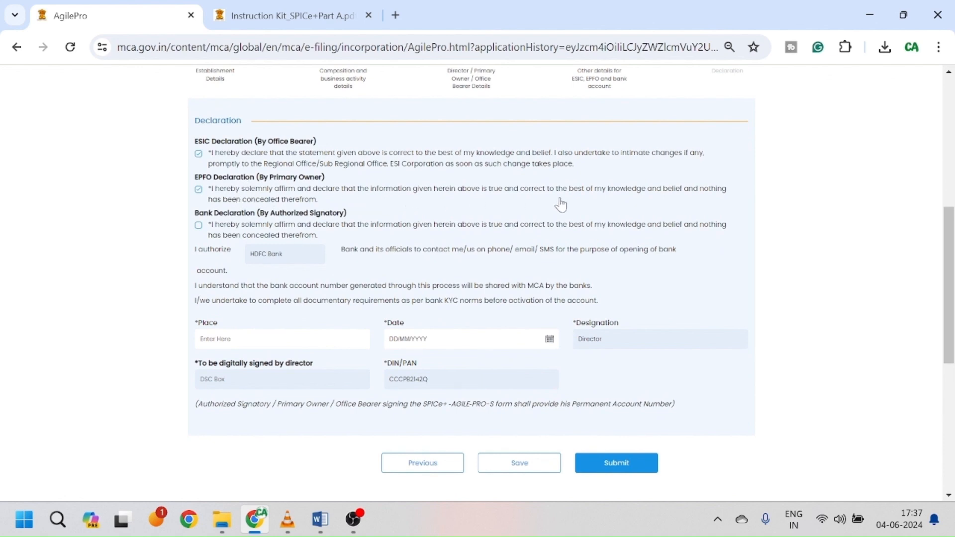
{"action": "left_click", "coordinate": [198, 225]}
Step: Enter place Delhi and date 04/06/2024, save, and submit the AGILE-PRO-S form
{"action": "scroll", "coordinate": [348, 283], "scroll_direction": "down", "scroll_amount": 3}
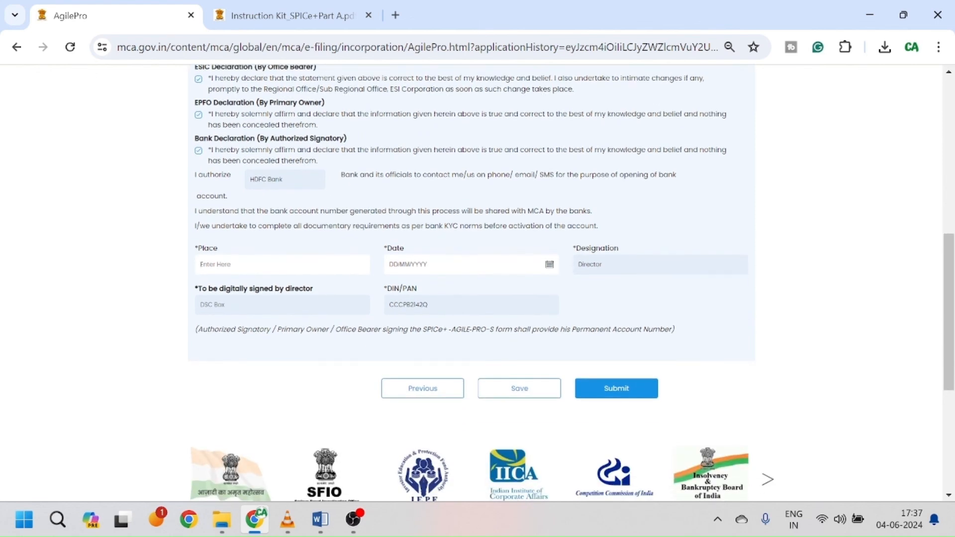
{"action": "left_click", "coordinate": [249, 267]}
{"action": "type", "text": "Delhi"}
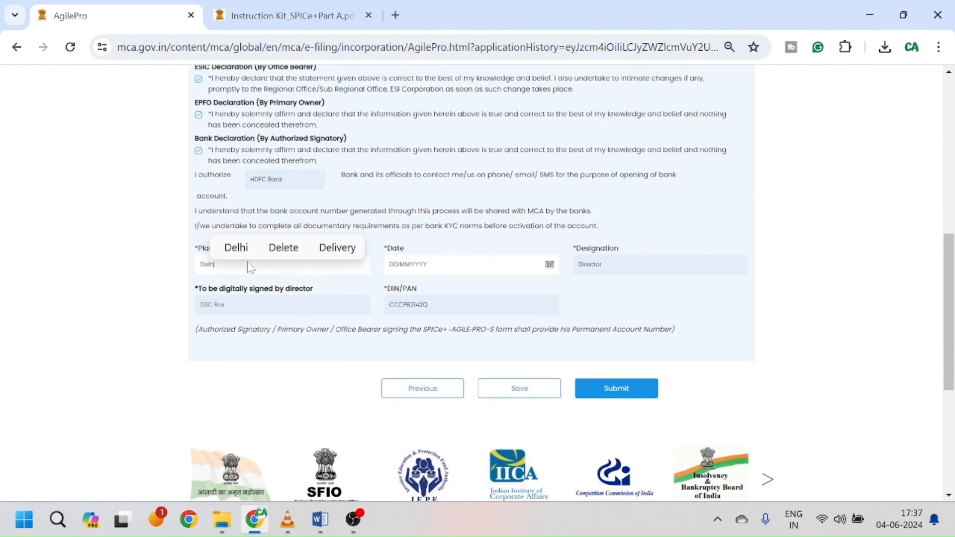
{"action": "key", "text": "Tab"}
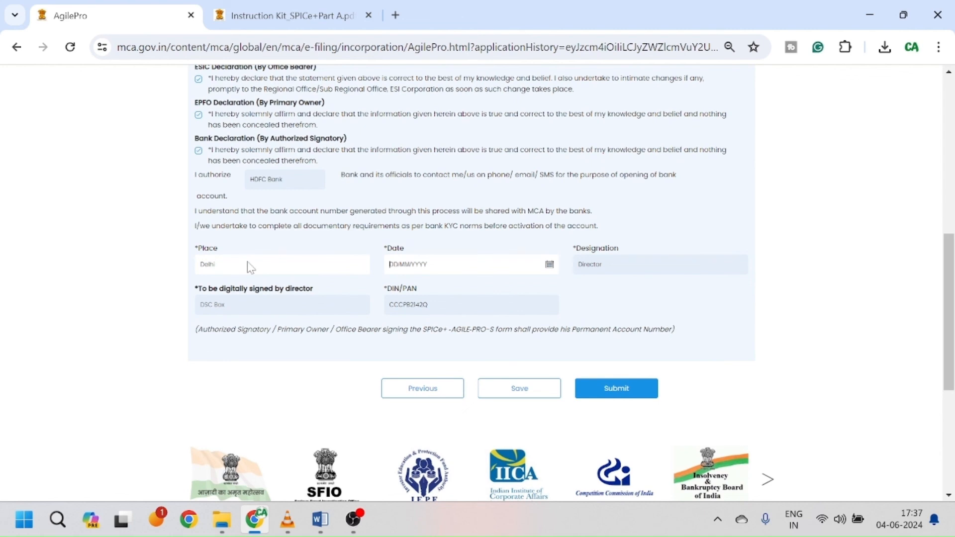
{"action": "left_click", "coordinate": [551, 264]}
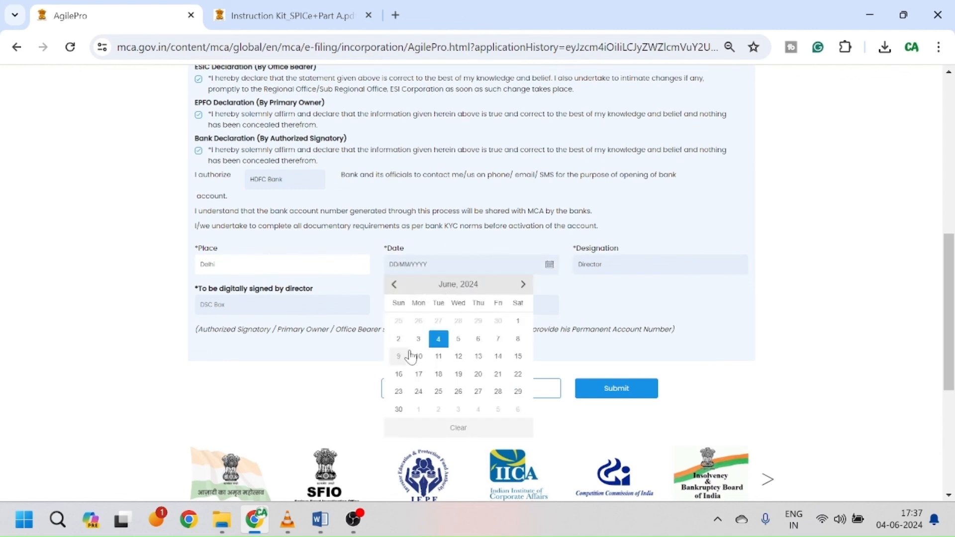
{"action": "left_click", "coordinate": [439, 339]}
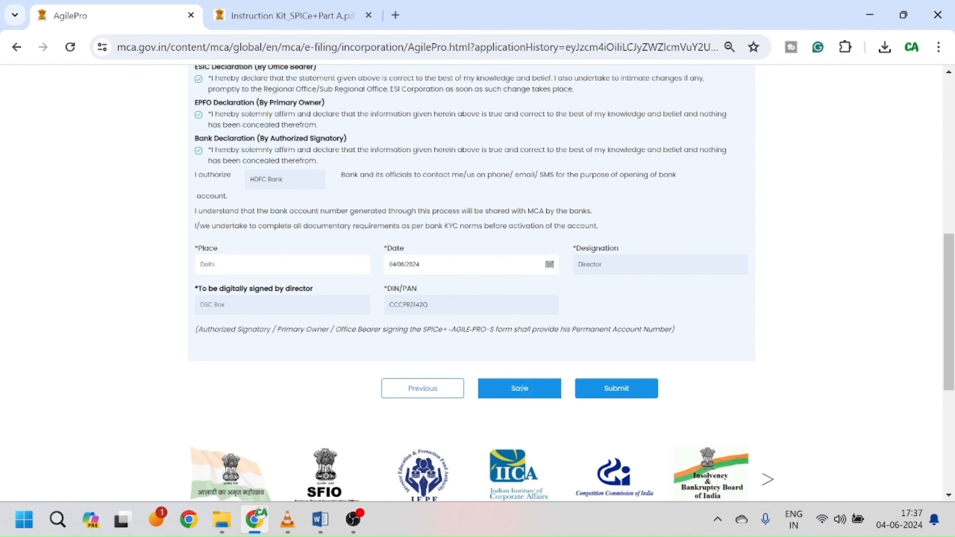
{"action": "left_click", "coordinate": [519, 389]}
{"action": "left_click", "coordinate": [486, 273]}
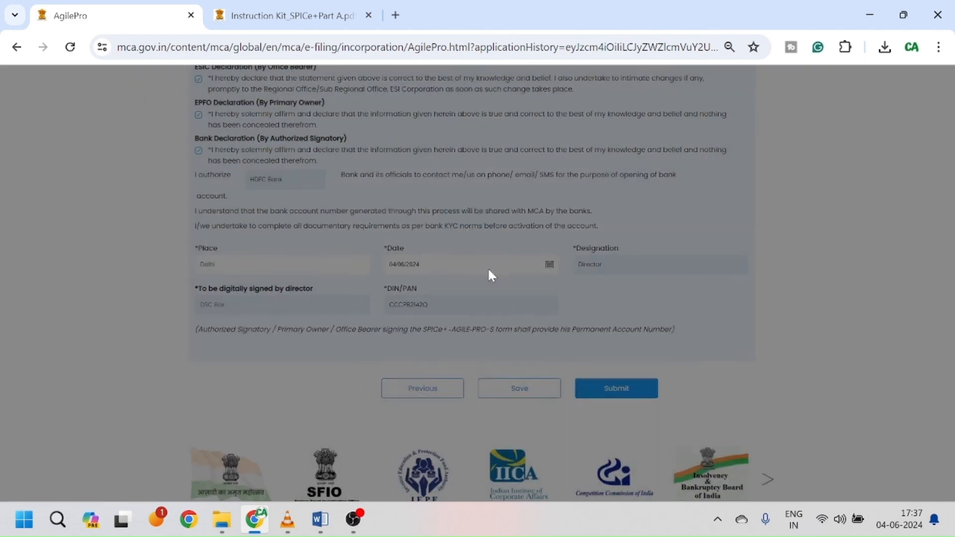
{"action": "left_click", "coordinate": [625, 389]}
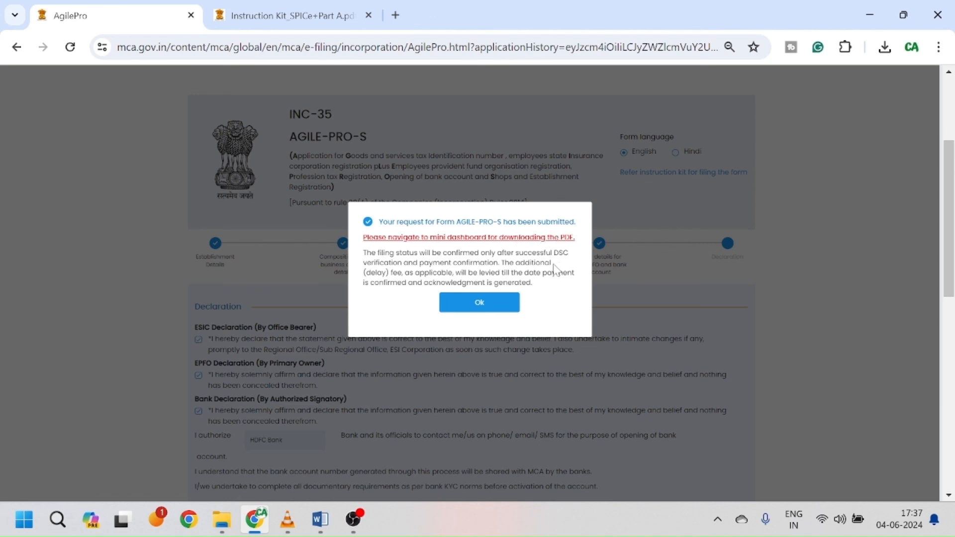
Step: Acknowledge the submission and open the INC-9 row's page from the SPICe+ dashboard
{"action": "left_click", "coordinate": [486, 308]}
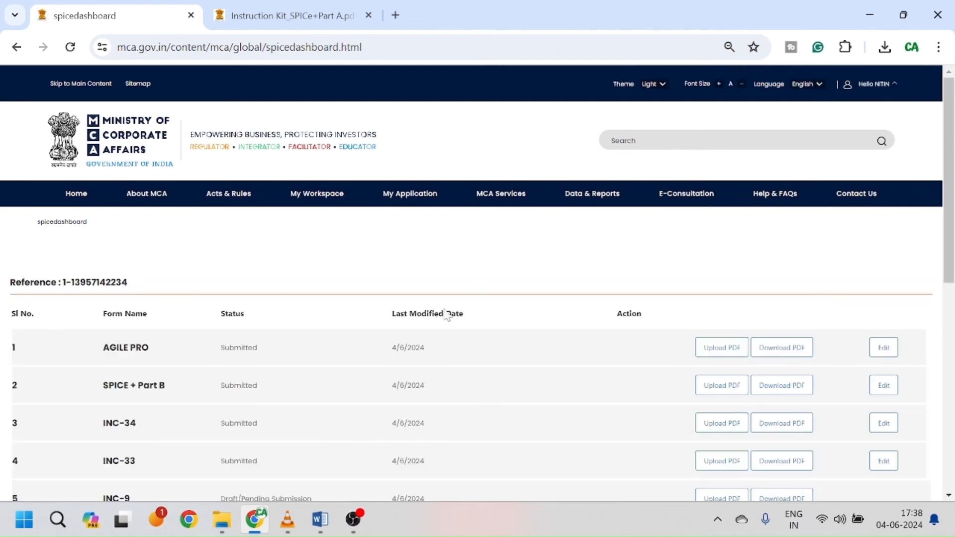
{"action": "scroll", "coordinate": [293, 364], "scroll_direction": "down", "scroll_amount": 1}
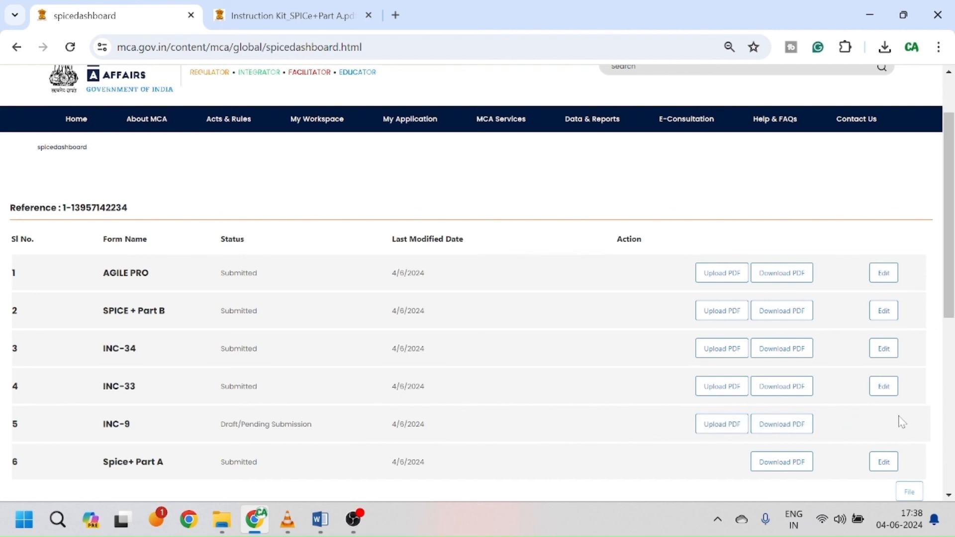
{"action": "scroll", "coordinate": [902, 422], "scroll_direction": "down", "scroll_amount": 2}
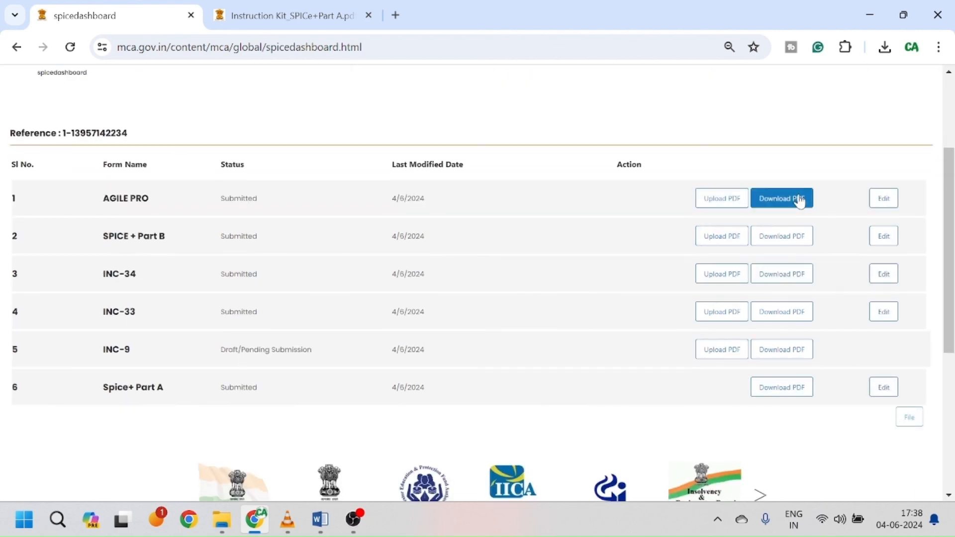
{"action": "left_click", "coordinate": [794, 352]}
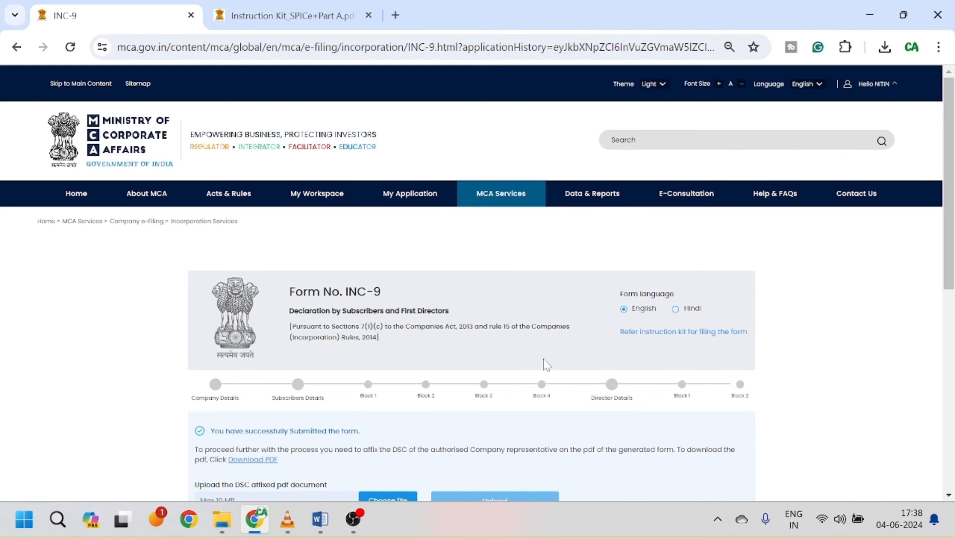
Step: Generate and download the INC-9 PDF, then show the Downloads folder in File Explorer
{"action": "scroll", "coordinate": [535, 350], "scroll_direction": "down", "scroll_amount": 3}
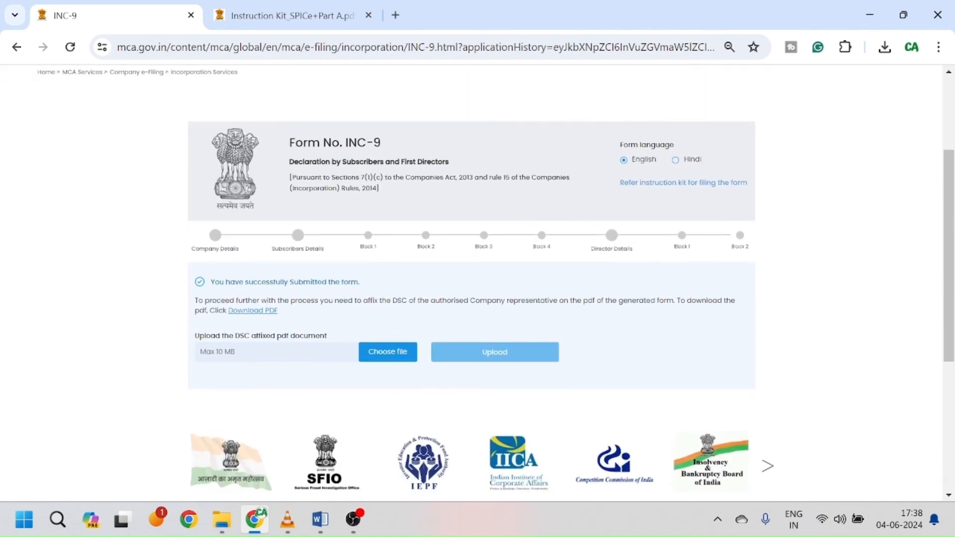
{"action": "left_click", "coordinate": [245, 313]}
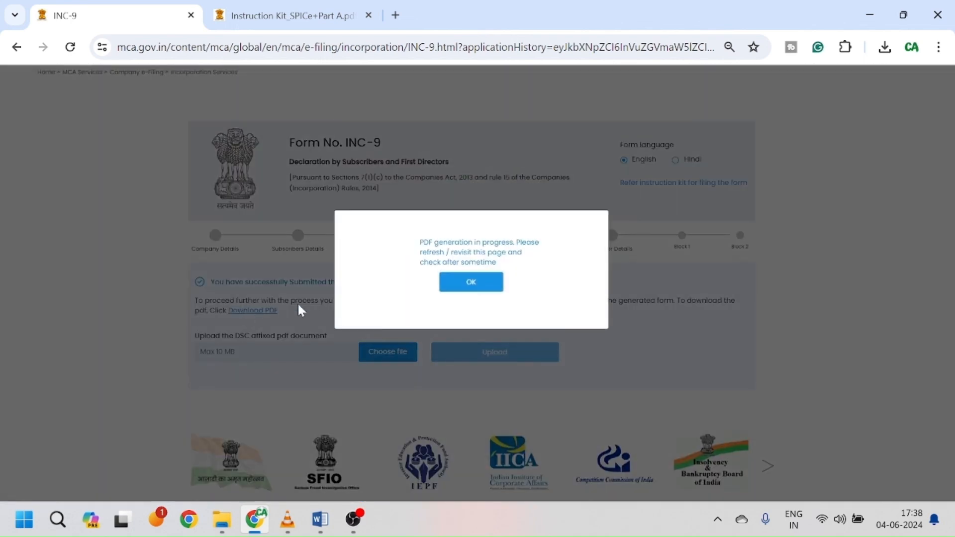
{"action": "left_click", "coordinate": [485, 285]}
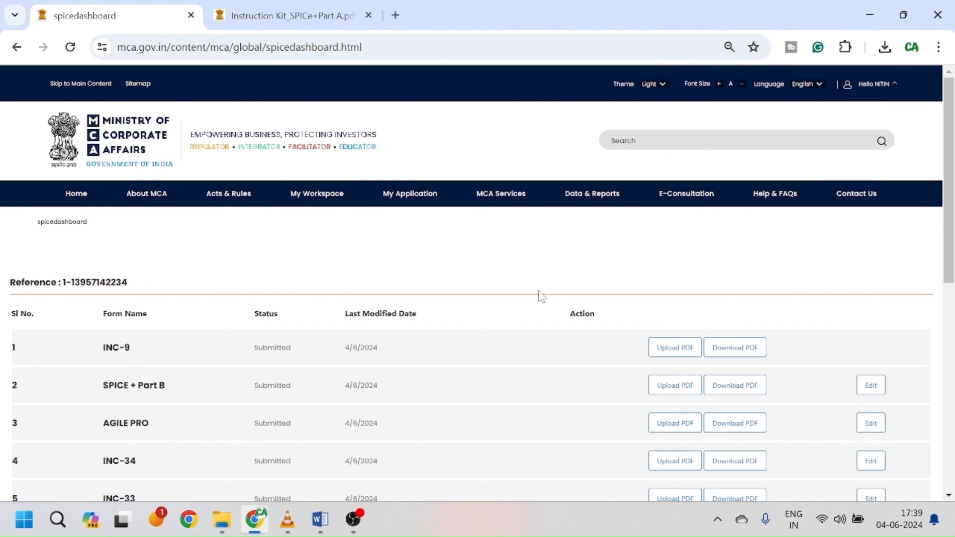
{"action": "scroll", "coordinate": [569, 304], "scroll_direction": "down", "scroll_amount": 3}
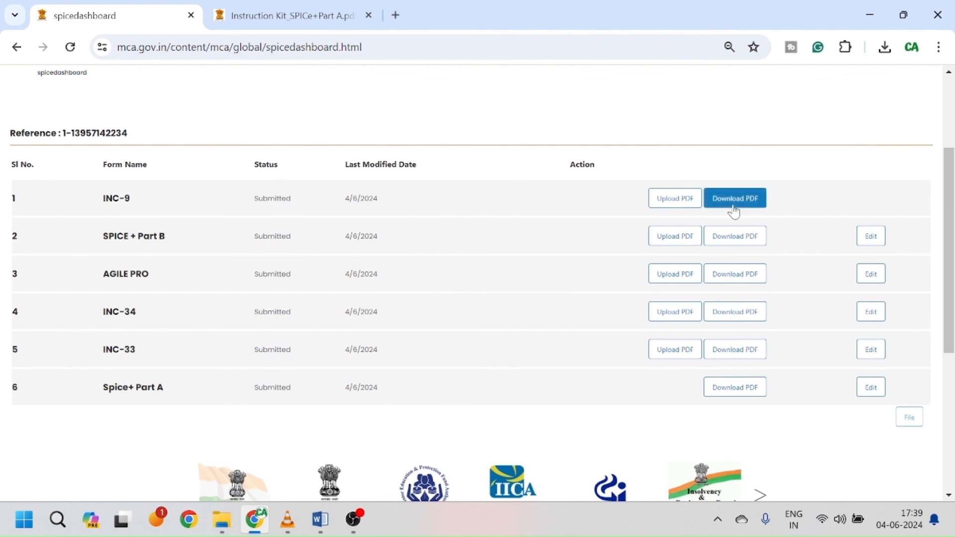
{"action": "left_click", "coordinate": [756, 200]}
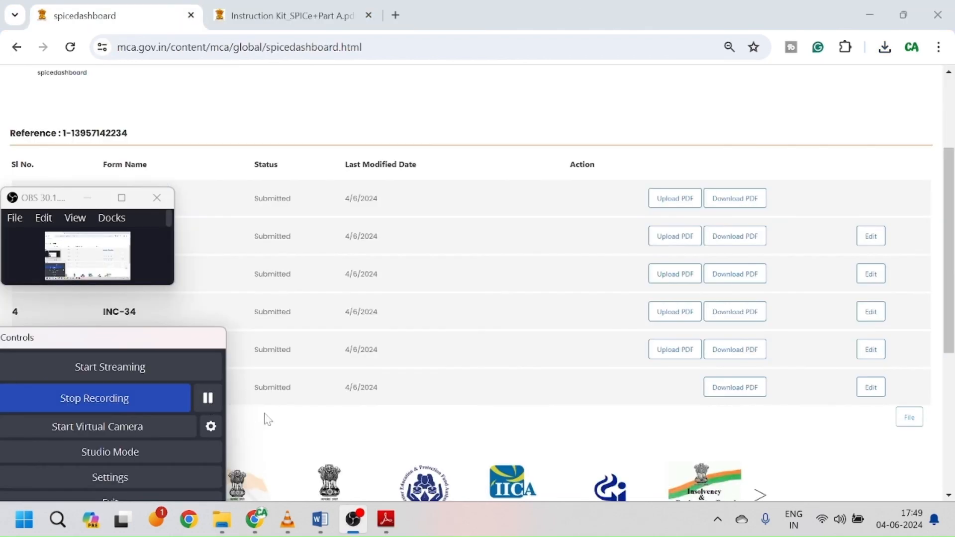
{"action": "left_click", "coordinate": [376, 440]}
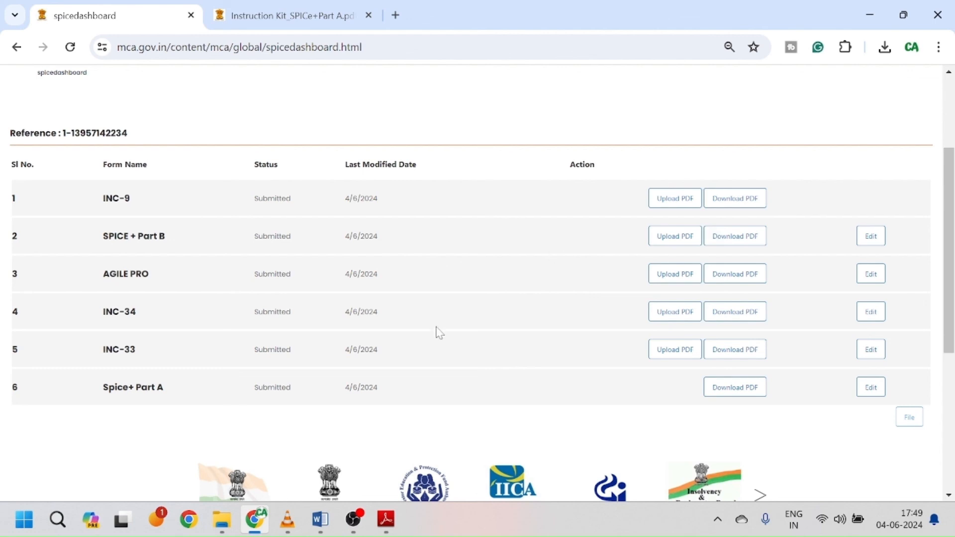
{"action": "left_click", "coordinate": [224, 520]}
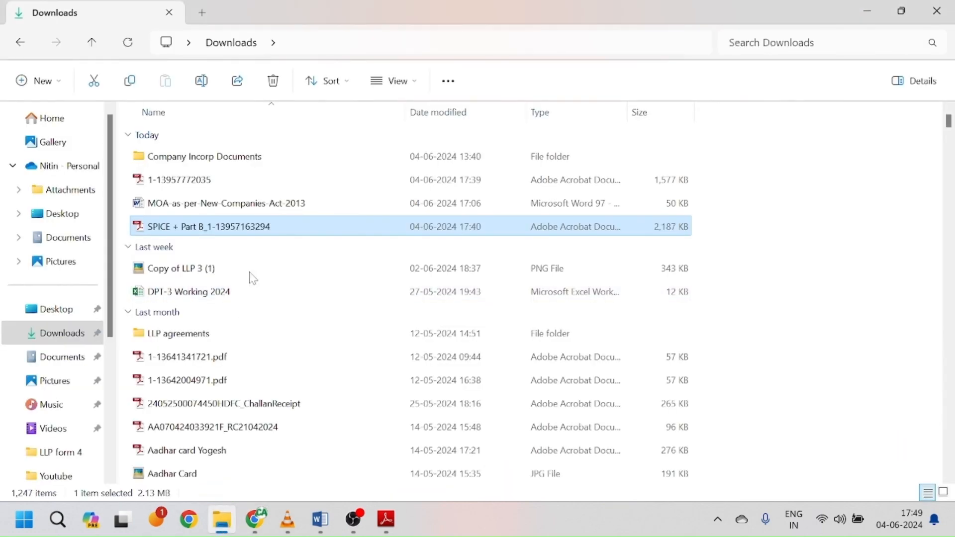
Step: Review pages 27–32 of the SPICE + Part B PDF in Adobe Reader, including its signature fields
{"action": "left_click", "coordinate": [386, 520]}
{"action": "scroll", "coordinate": [465, 313], "scroll_direction": "up", "scroll_amount": 20}
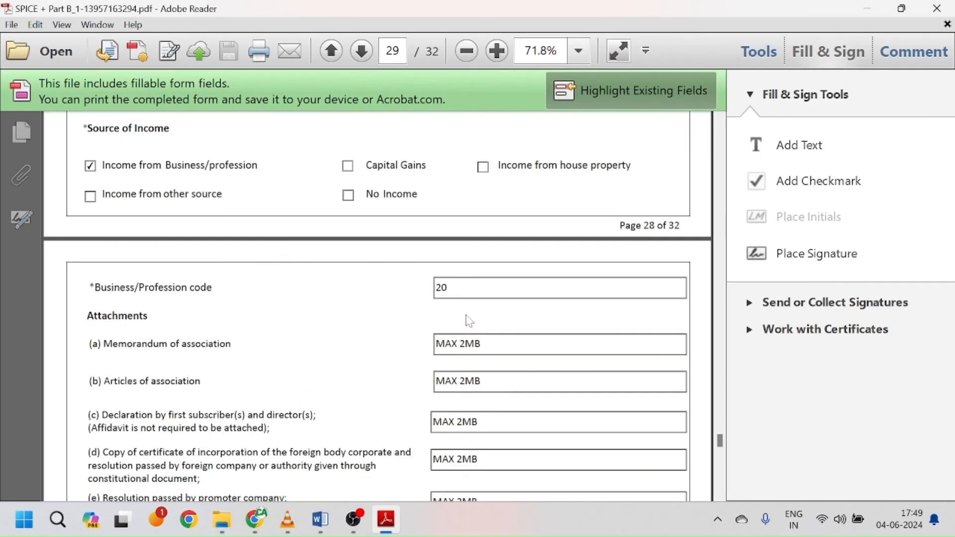
{"action": "scroll", "coordinate": [470, 321], "scroll_direction": "down", "scroll_amount": 20}
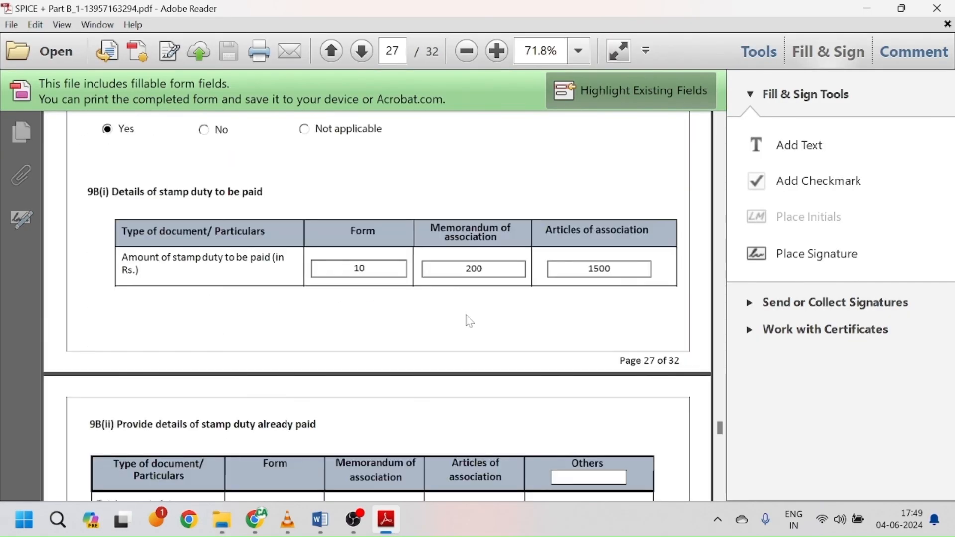
{"action": "scroll", "coordinate": [466, 313], "scroll_direction": "down", "scroll_amount": 15}
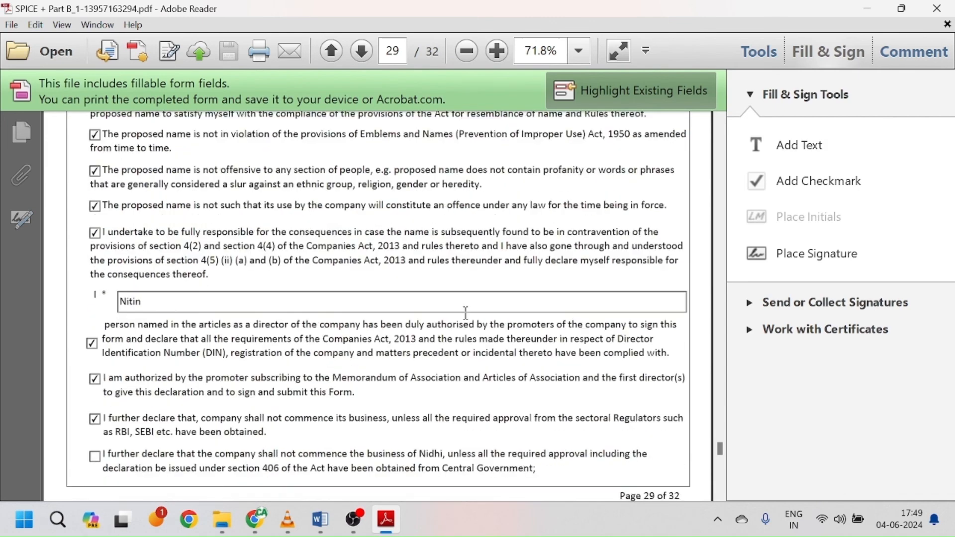
{"action": "scroll", "coordinate": [467, 321], "scroll_direction": "down", "scroll_amount": 5}
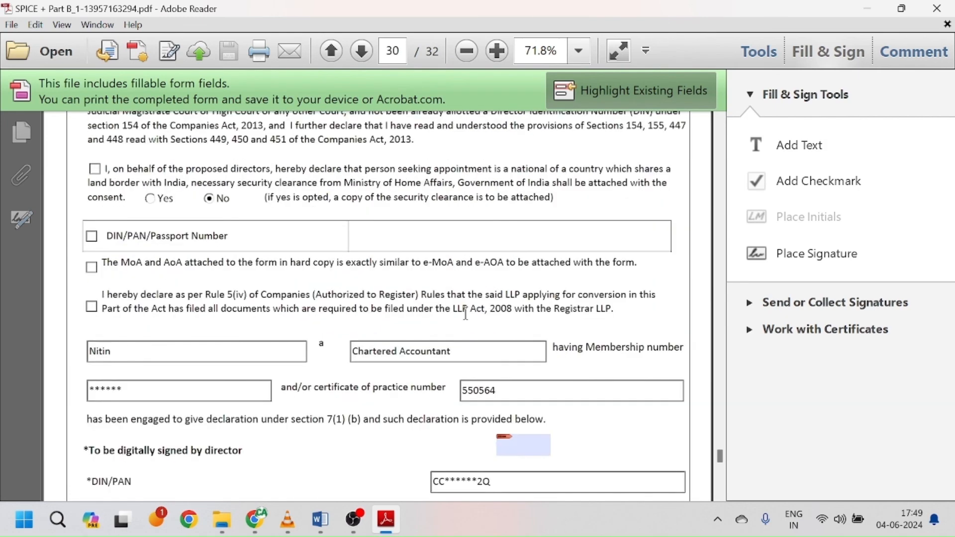
{"action": "scroll", "coordinate": [541, 405], "scroll_direction": "down", "scroll_amount": 13}
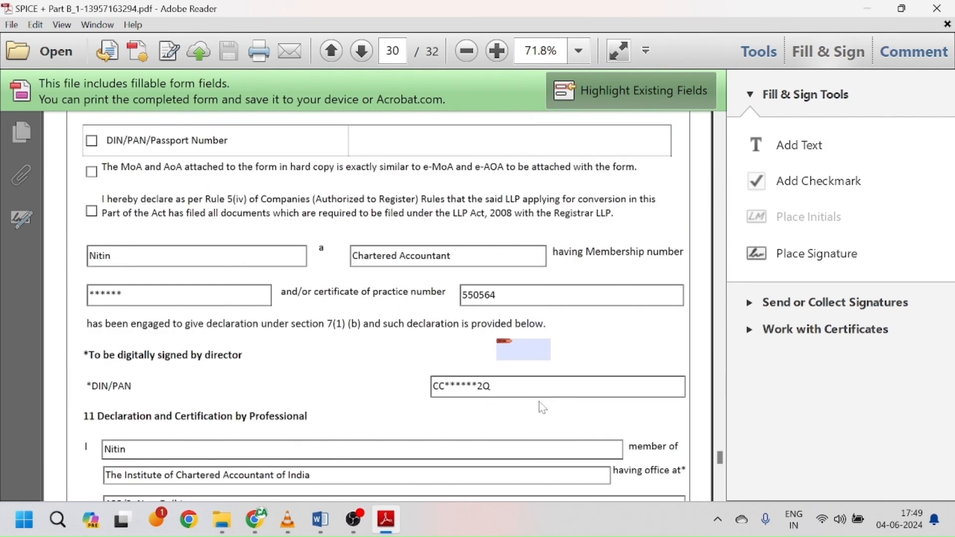
{"action": "scroll", "coordinate": [542, 407], "scroll_direction": "down", "scroll_amount": 20}
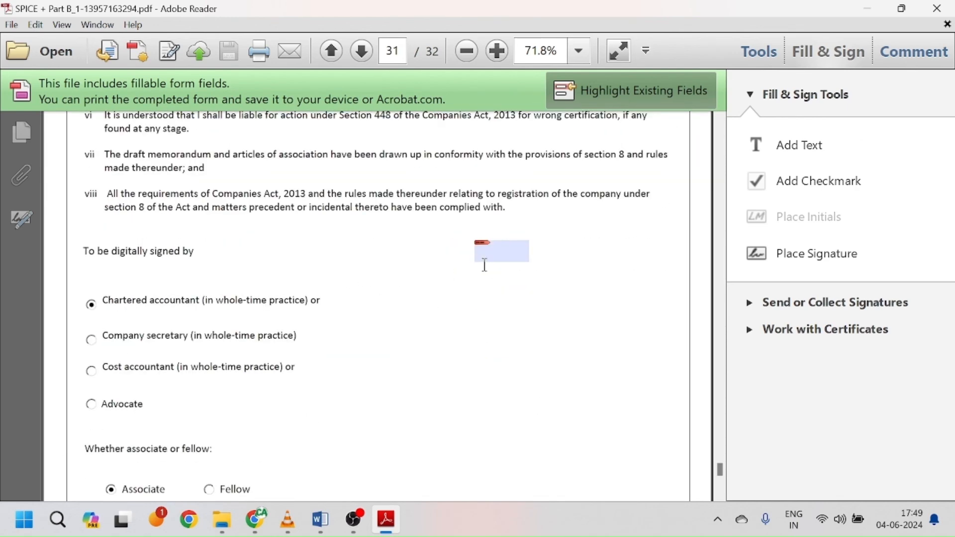
{"action": "scroll", "coordinate": [515, 265], "scroll_direction": "down", "scroll_amount": 7}
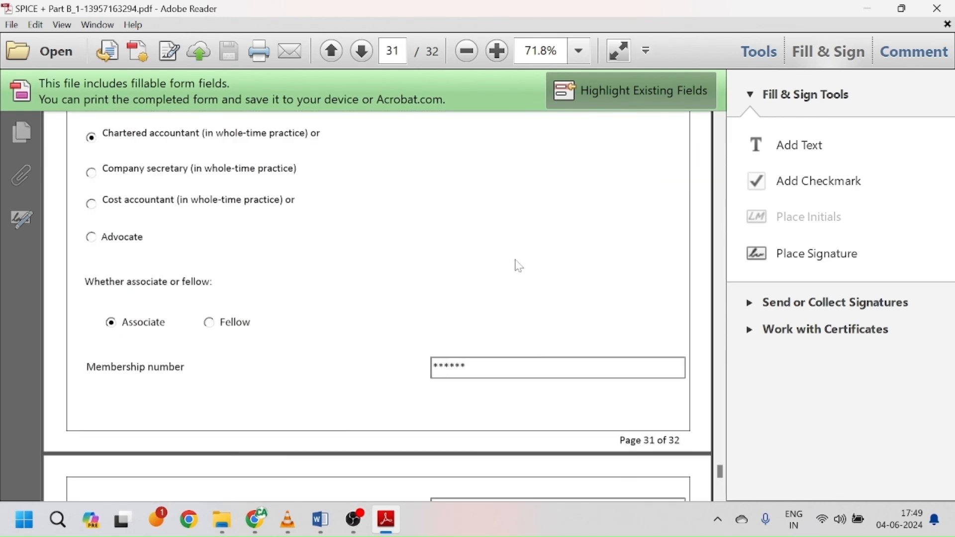
{"action": "scroll", "coordinate": [519, 266], "scroll_direction": "down", "scroll_amount": 20}
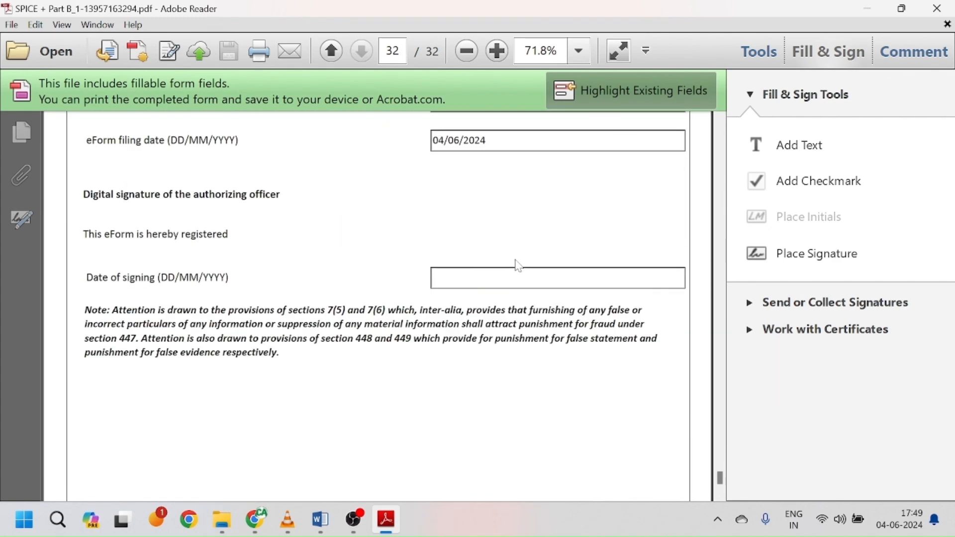
{"action": "scroll", "coordinate": [518, 266], "scroll_direction": "up", "scroll_amount": 20}
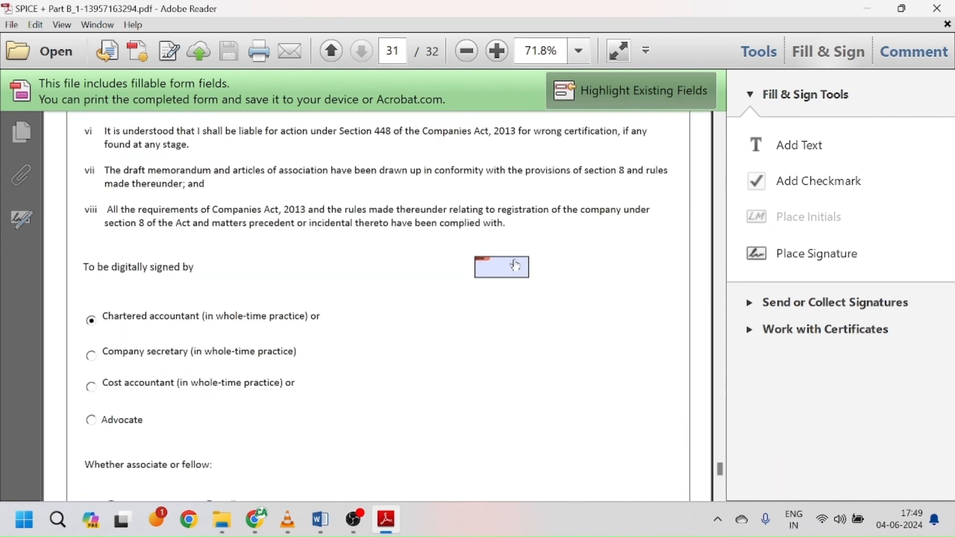
{"action": "scroll", "coordinate": [514, 258], "scroll_direction": "up", "scroll_amount": 4}
{"action": "scroll", "coordinate": [514, 257], "scroll_direction": "up", "scroll_amount": 5}
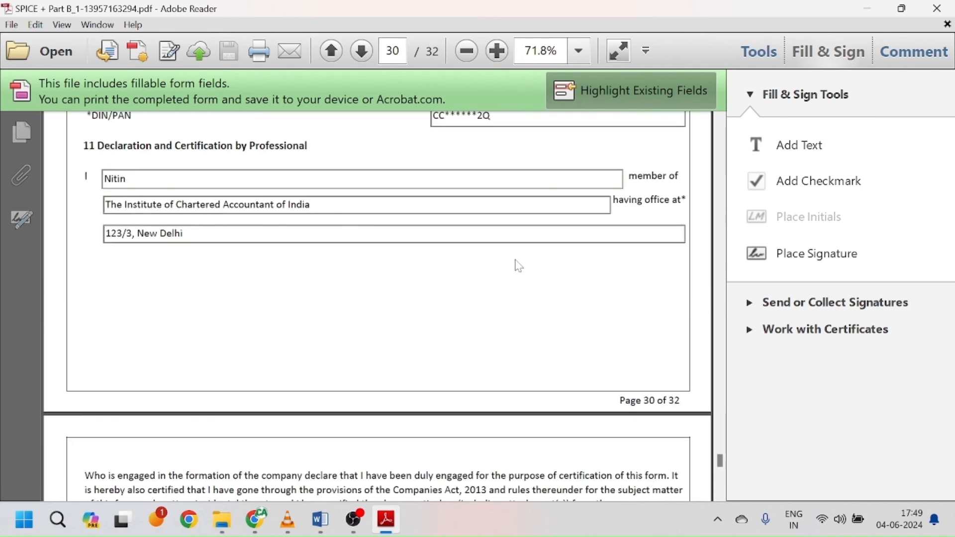
{"action": "scroll", "coordinate": [516, 264], "scroll_direction": "up", "scroll_amount": 1}
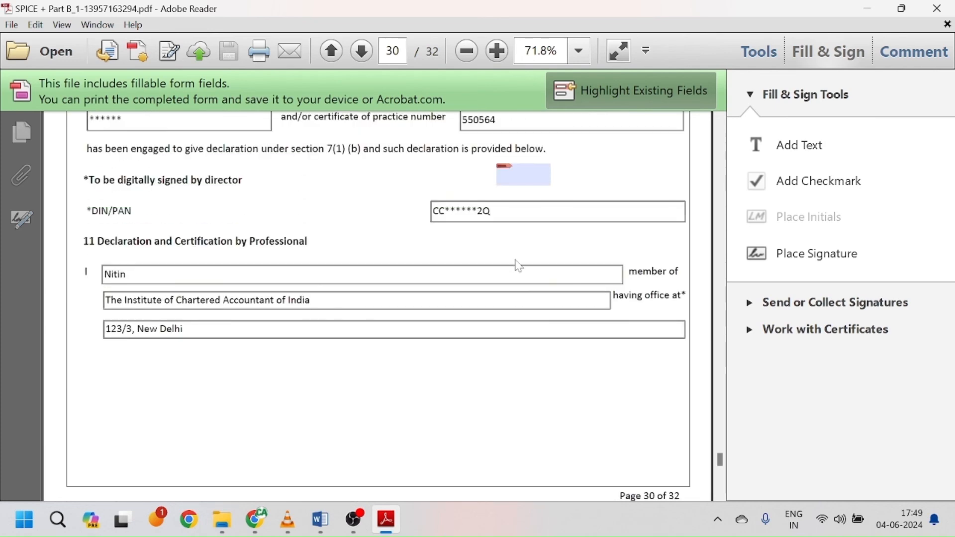
{"action": "scroll", "coordinate": [219, 181], "scroll_direction": "up", "scroll_amount": 1}
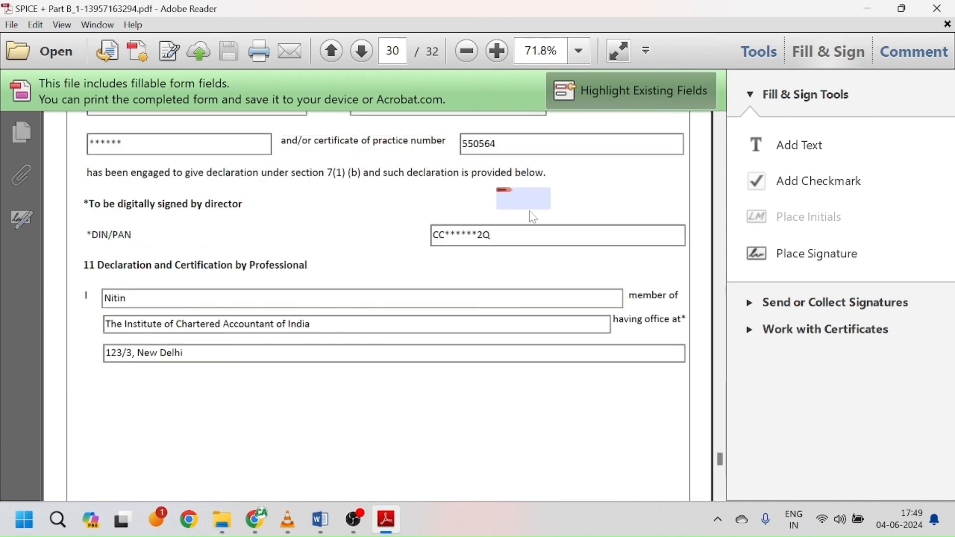
{"action": "scroll", "coordinate": [538, 318], "scroll_direction": "down", "scroll_amount": 2}
{"action": "scroll", "coordinate": [539, 316], "scroll_direction": "down", "scroll_amount": 17}
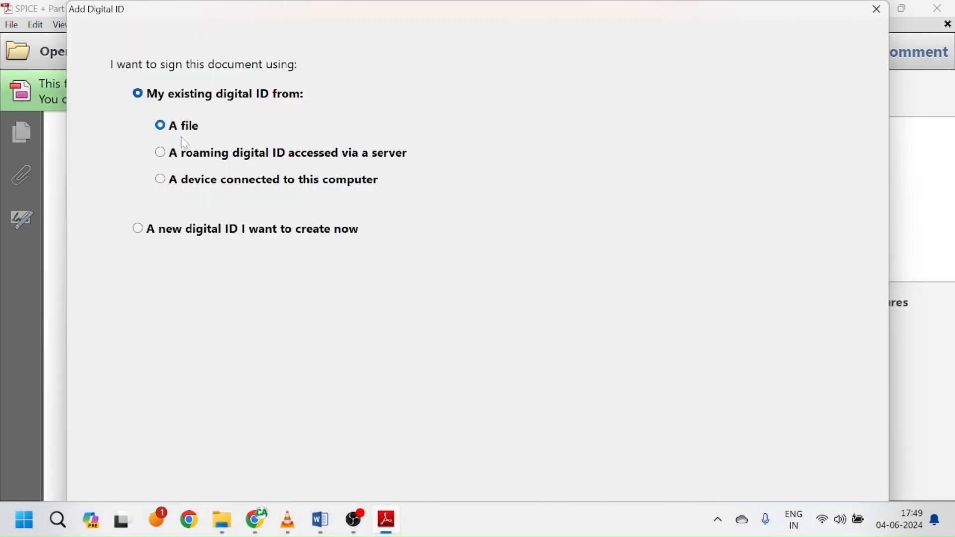
{"action": "left_click", "coordinate": [161, 180]}
{"action": "left_click", "coordinate": [877, 9]}
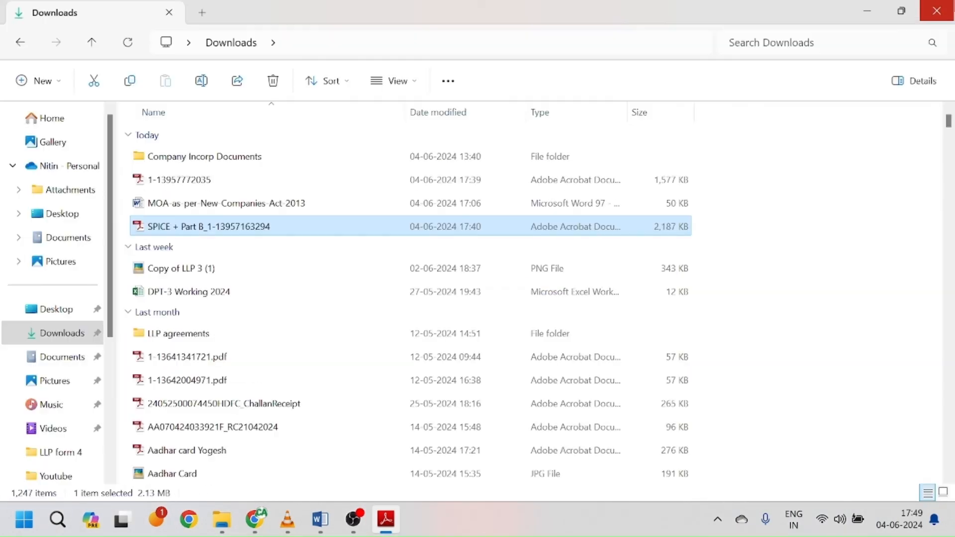
Step: Close the Part B PDF, re-download the INC-9 PDF from the dashboard, and open Downloads
{"action": "left_click", "coordinate": [936, 8]}
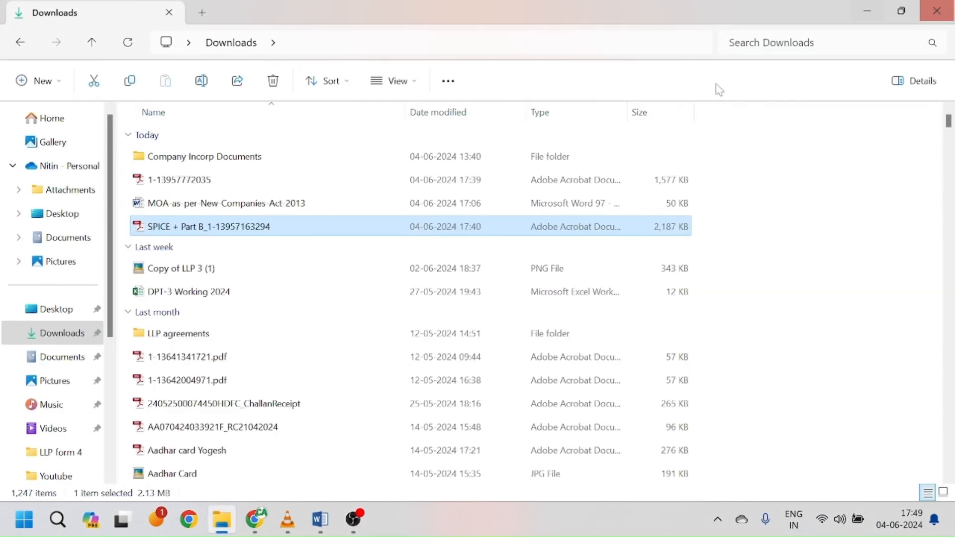
{"action": "left_click", "coordinate": [255, 520]}
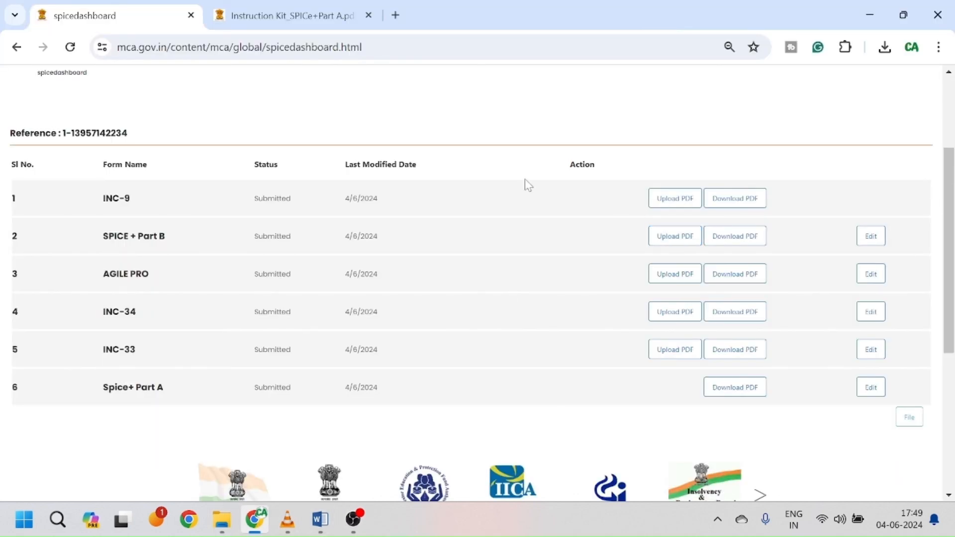
{"action": "left_click", "coordinate": [735, 197]}
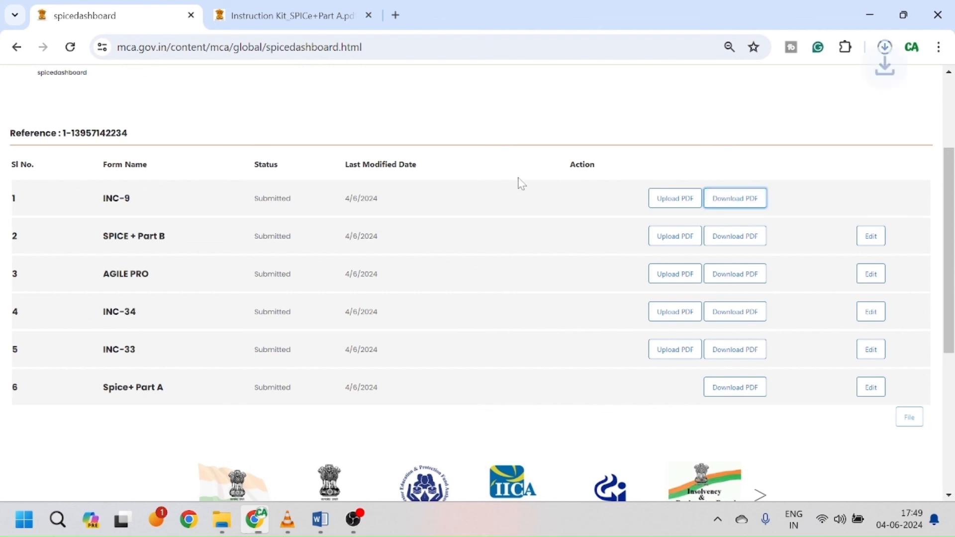
{"action": "left_click", "coordinate": [223, 520]}
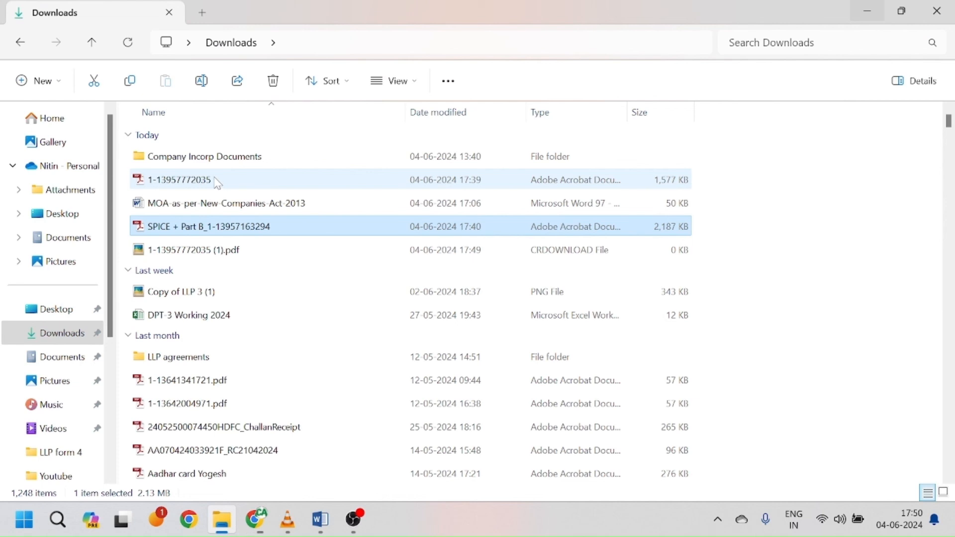
Step: Open the downloaded form PDF, scroll to its page-8 DSC field, then return to Chrome
{"action": "double_click", "coordinate": [221, 184]}
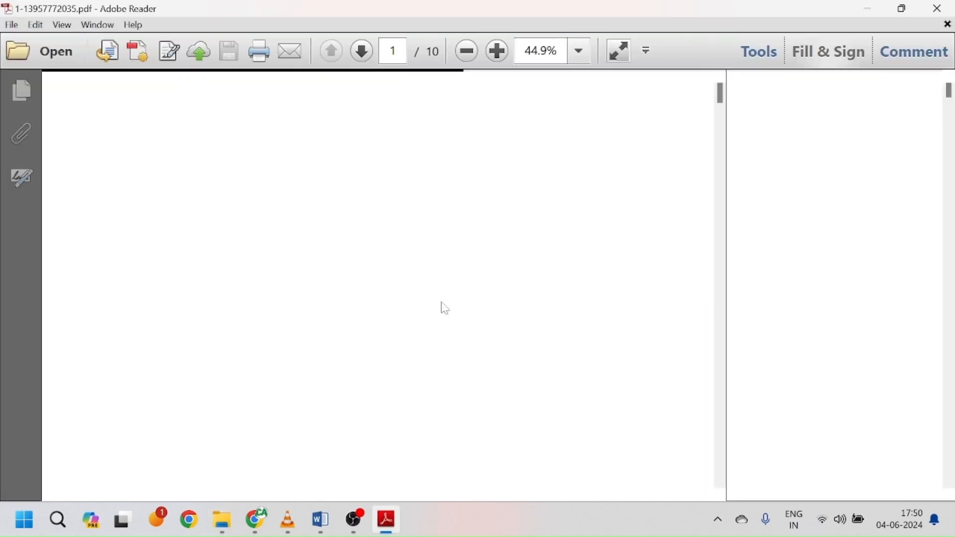
{"action": "scroll", "coordinate": [441, 304], "scroll_direction": "down", "scroll_amount": 5}
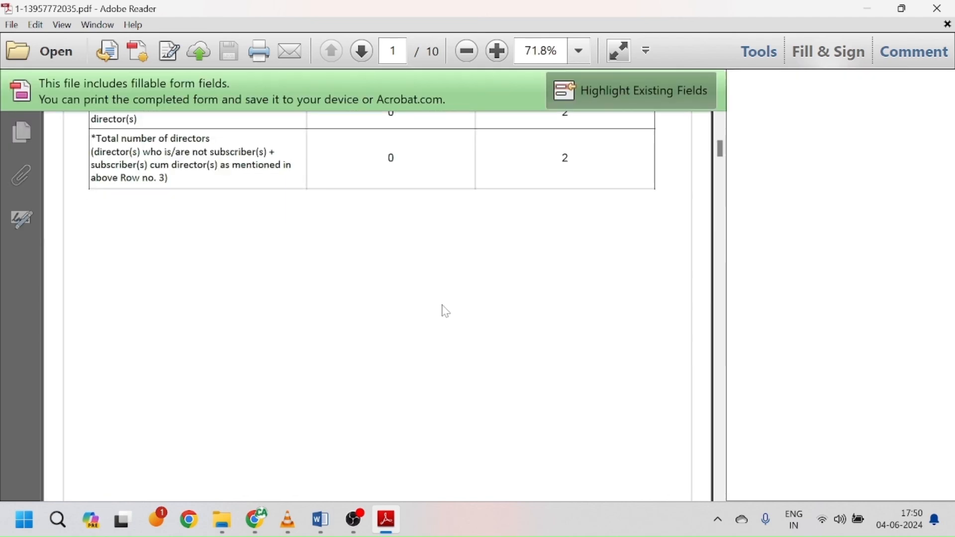
{"action": "scroll", "coordinate": [446, 311], "scroll_direction": "down", "scroll_amount": 6}
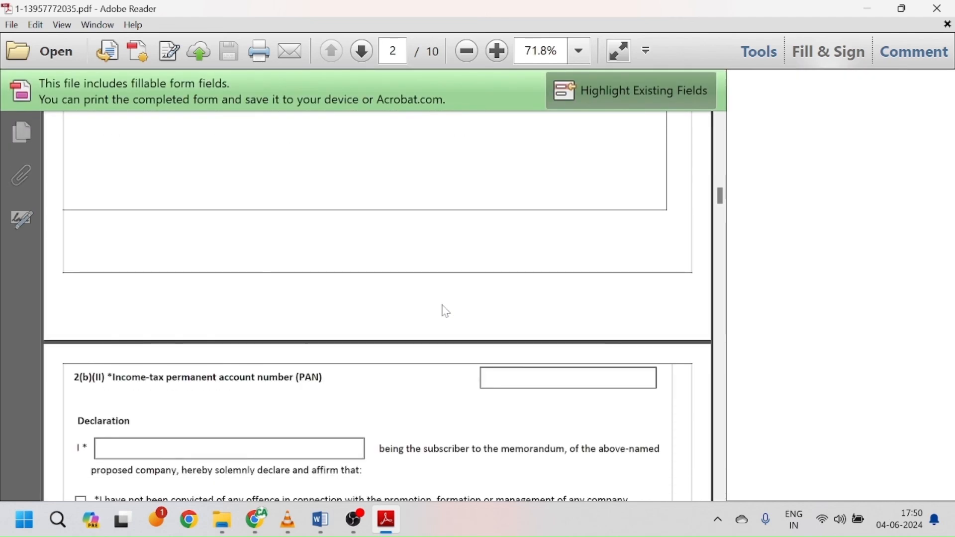
{"action": "scroll", "coordinate": [446, 311], "scroll_direction": "down", "scroll_amount": 15}
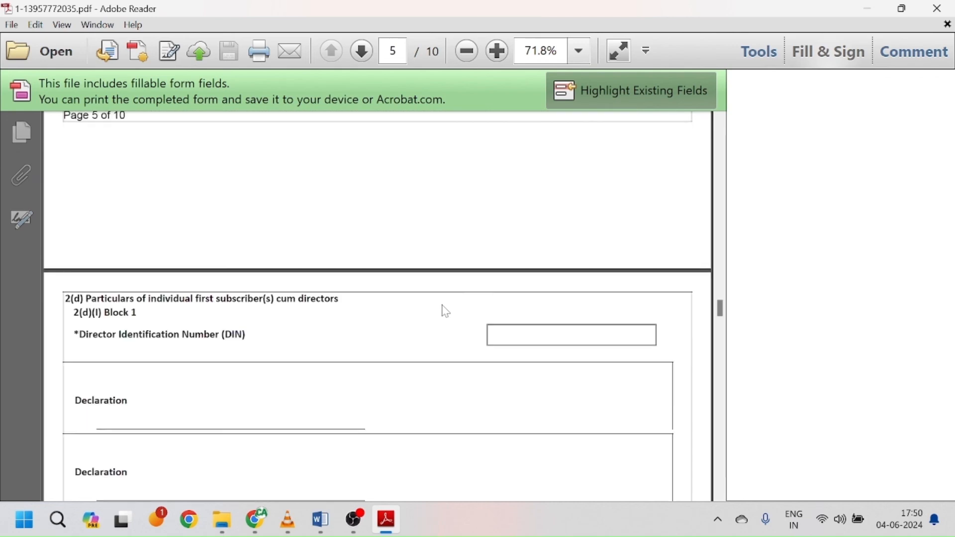
{"action": "scroll", "coordinate": [445, 311], "scroll_direction": "down", "scroll_amount": 10}
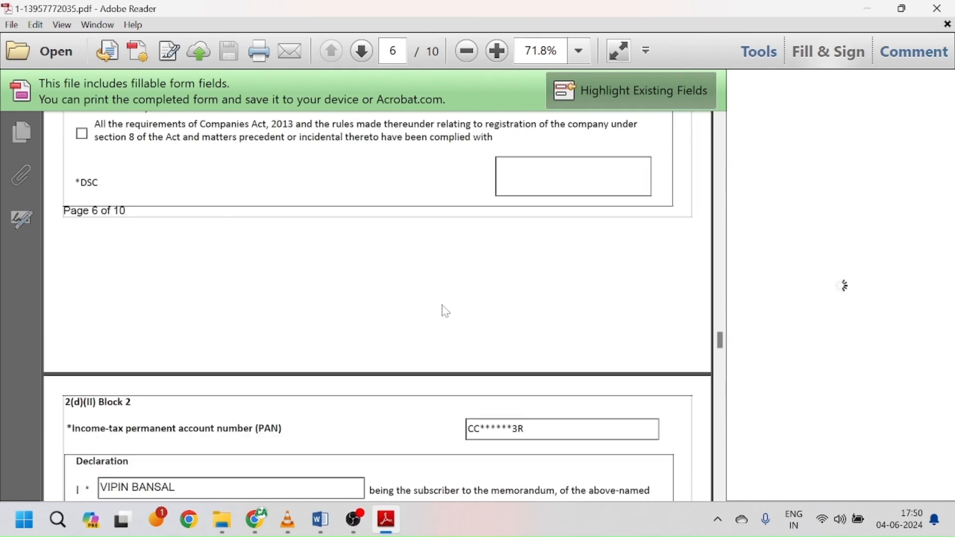
{"action": "scroll", "coordinate": [446, 311], "scroll_direction": "down", "scroll_amount": 12}
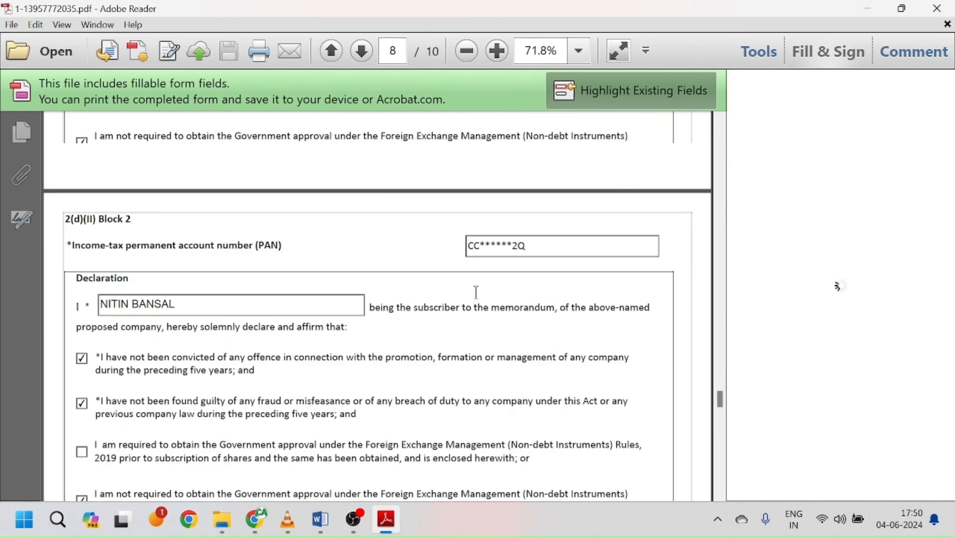
{"action": "scroll", "coordinate": [476, 292], "scroll_direction": "down", "scroll_amount": 8}
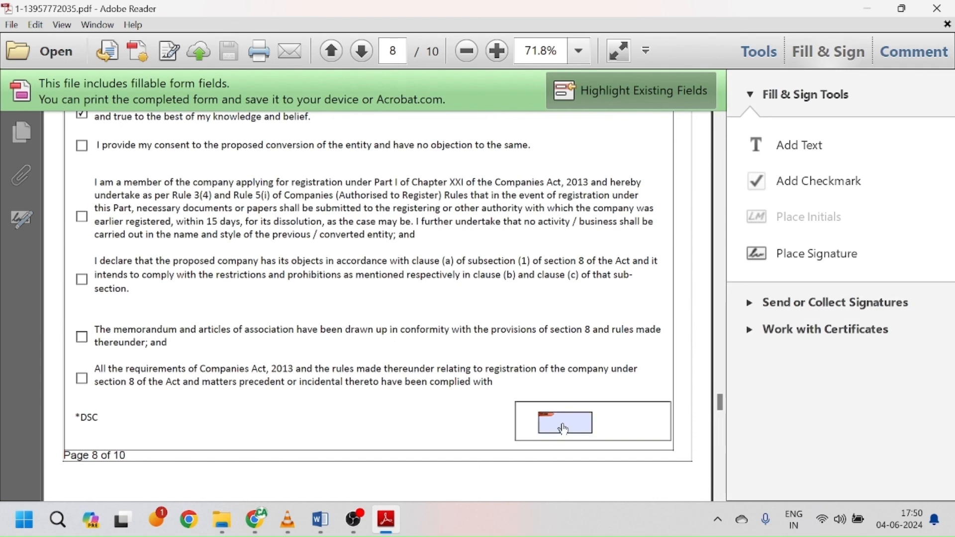
{"action": "scroll", "coordinate": [567, 428], "scroll_direction": "down", "scroll_amount": 1}
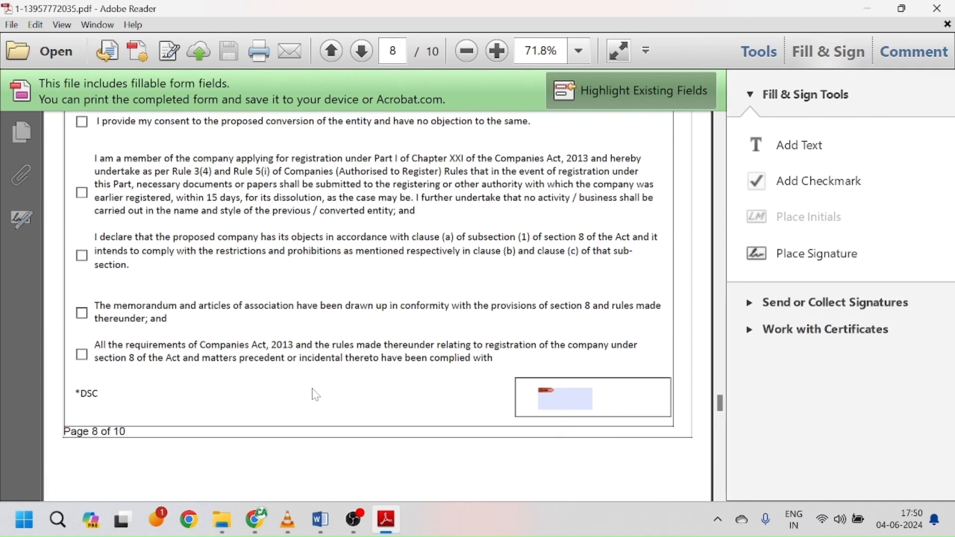
{"action": "left_click", "coordinate": [255, 522]}
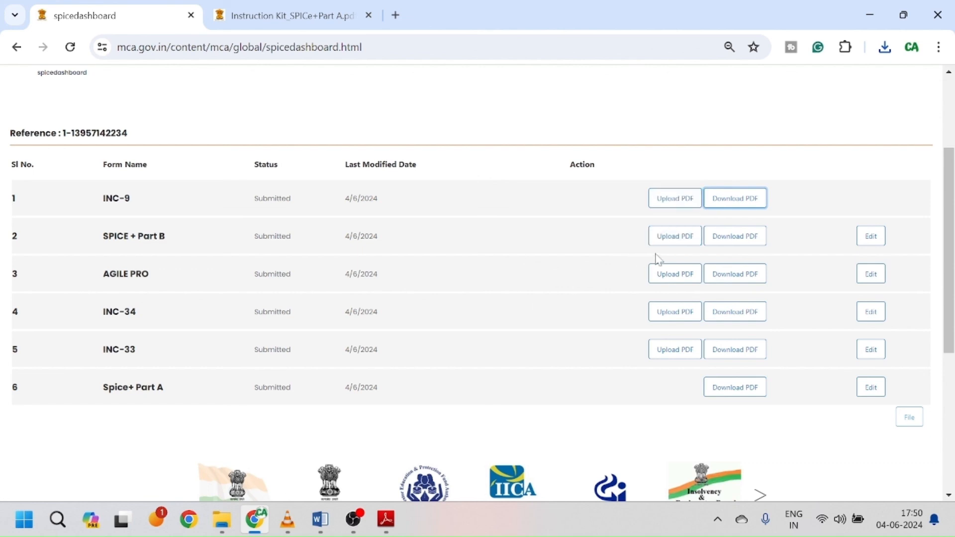
Step: Open Upload PDF for SPICE + Part B and dismiss the DSC association notice
{"action": "left_click", "coordinate": [684, 238]}
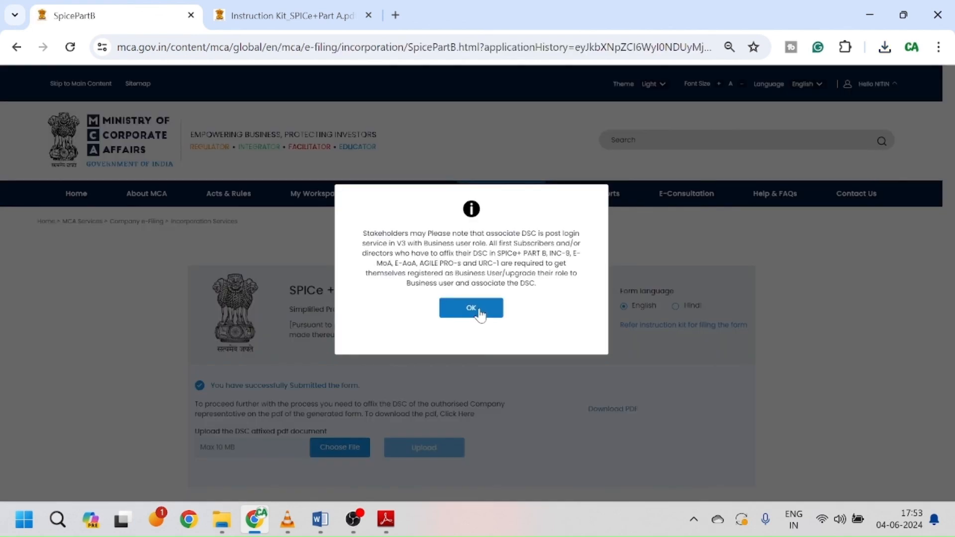
{"action": "left_click", "coordinate": [484, 308]}
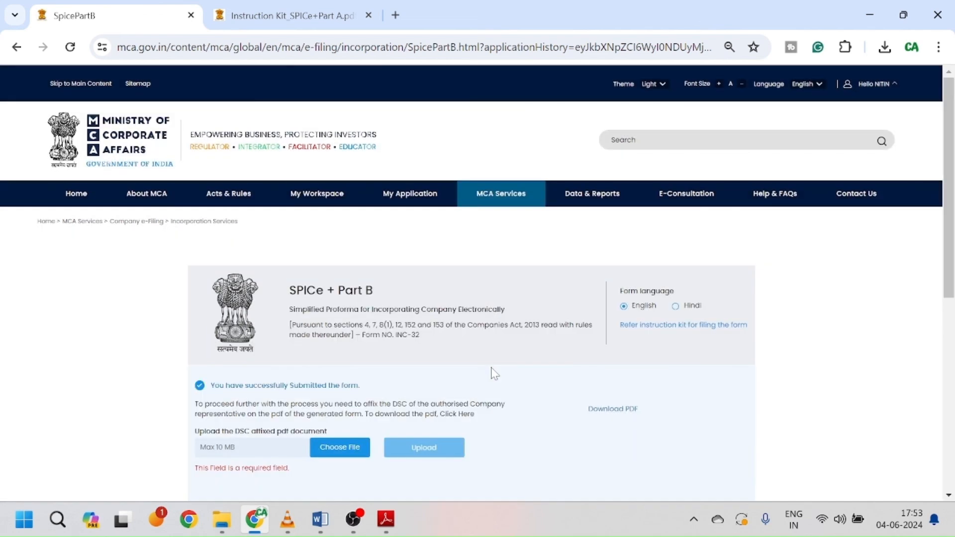
{"action": "scroll", "coordinate": [494, 373], "scroll_direction": "down", "scroll_amount": 2}
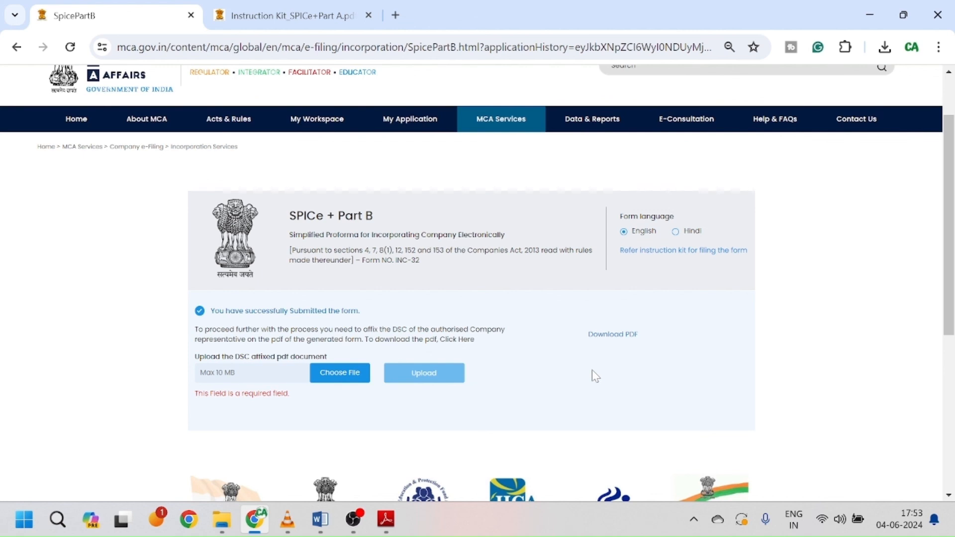
{"action": "scroll", "coordinate": [591, 373], "scroll_direction": "down", "scroll_amount": 1}
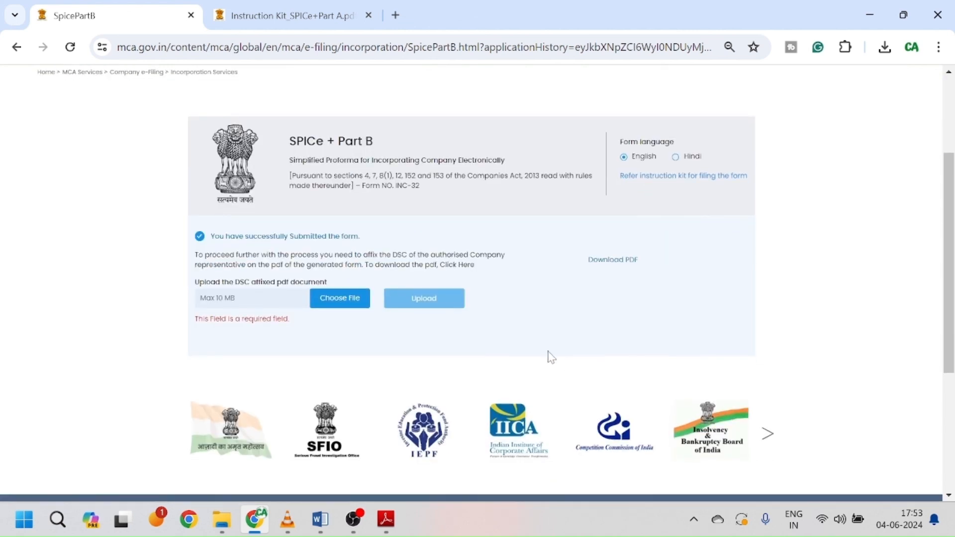
{"action": "scroll", "coordinate": [530, 300], "scroll_direction": "up", "scroll_amount": 1}
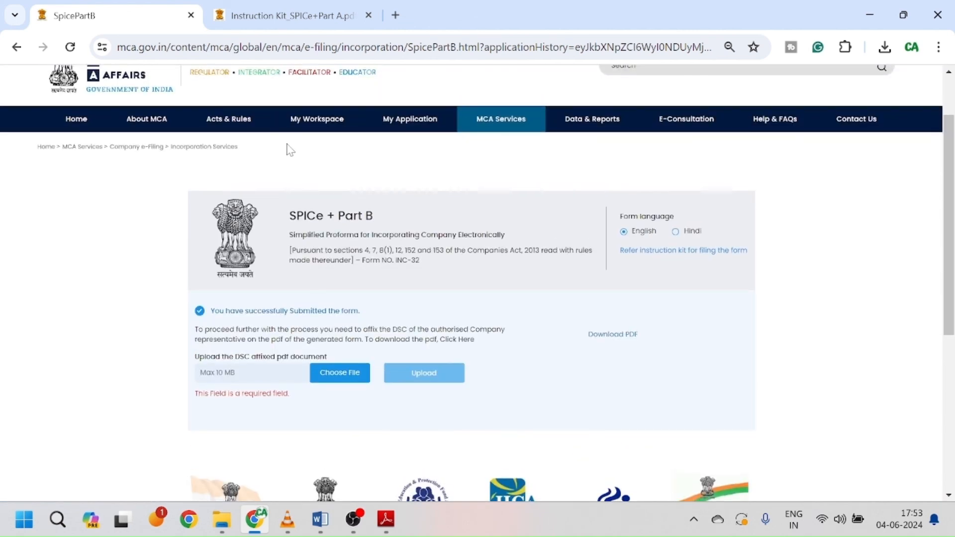
{"action": "mouse_move", "coordinate": [500, 129]}
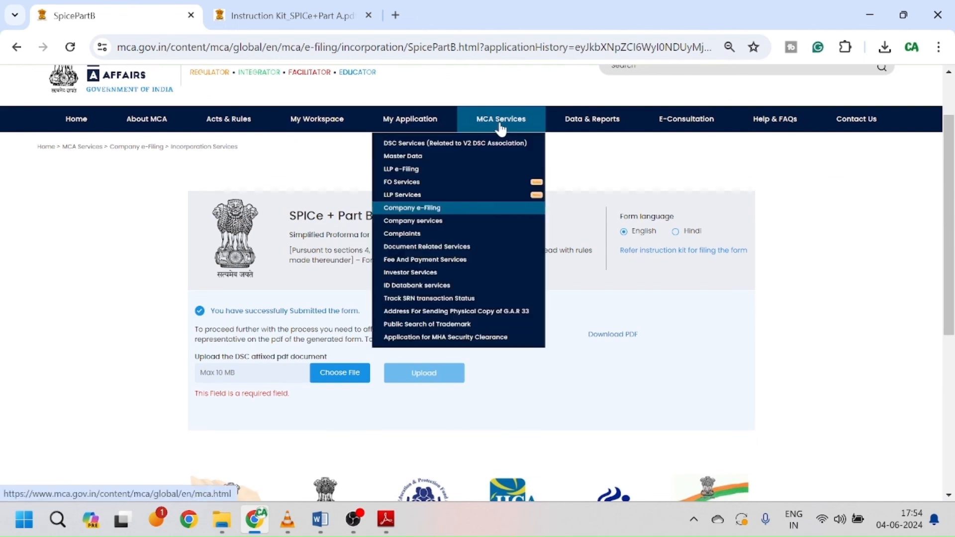
Step: Open the SNKALP PRIVATE LIMITED mini dashboard from My Application's Pending for Action list
{"action": "left_click", "coordinate": [422, 124]}
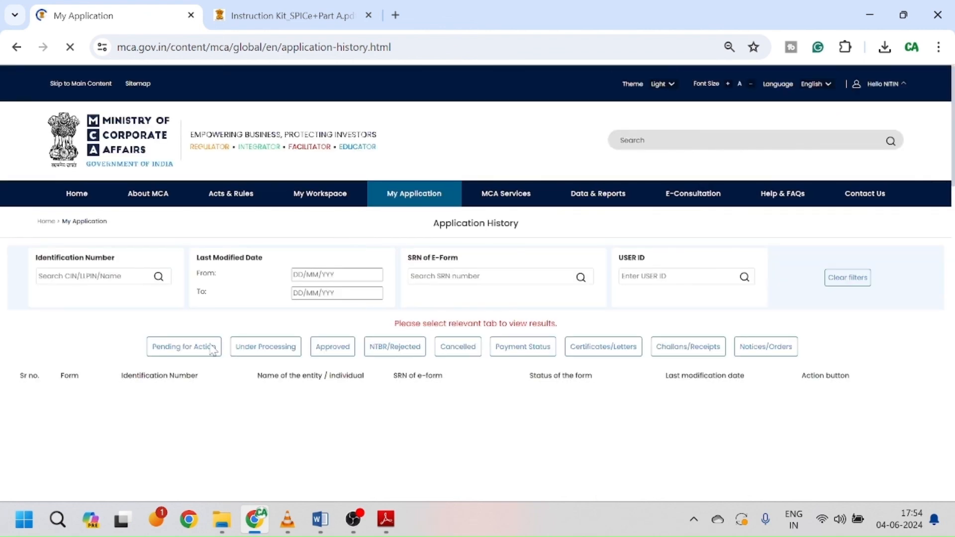
{"action": "left_click", "coordinate": [211, 348]}
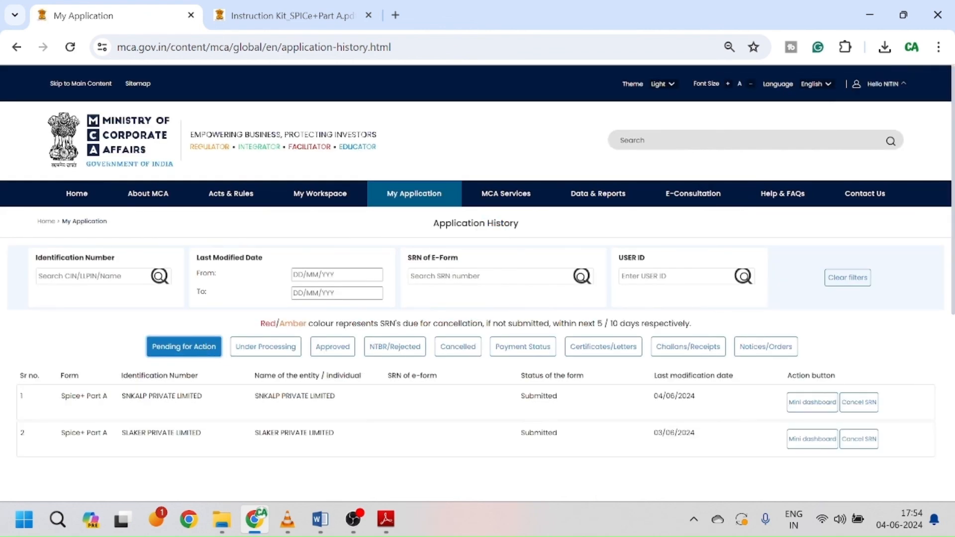
{"action": "left_click", "coordinate": [806, 407]}
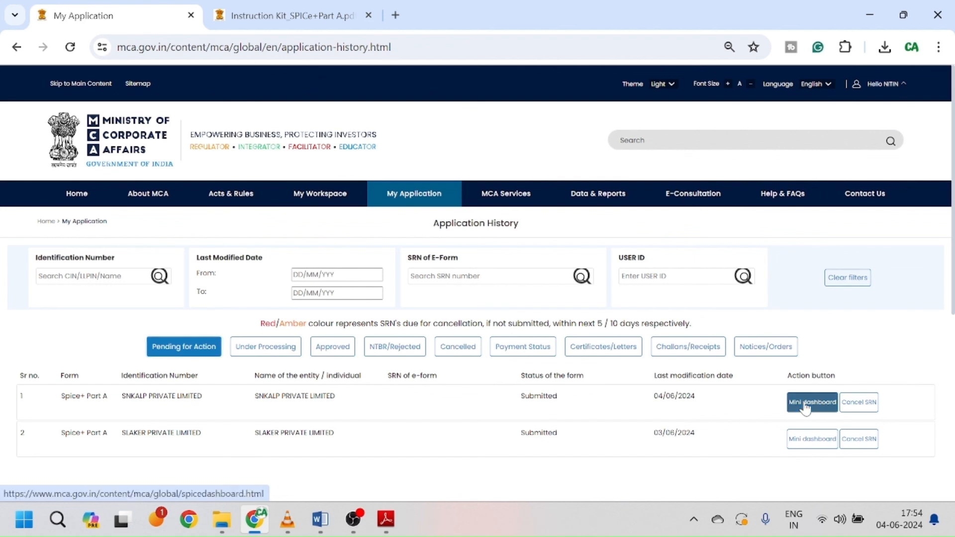
{"action": "left_click", "coordinate": [805, 407]}
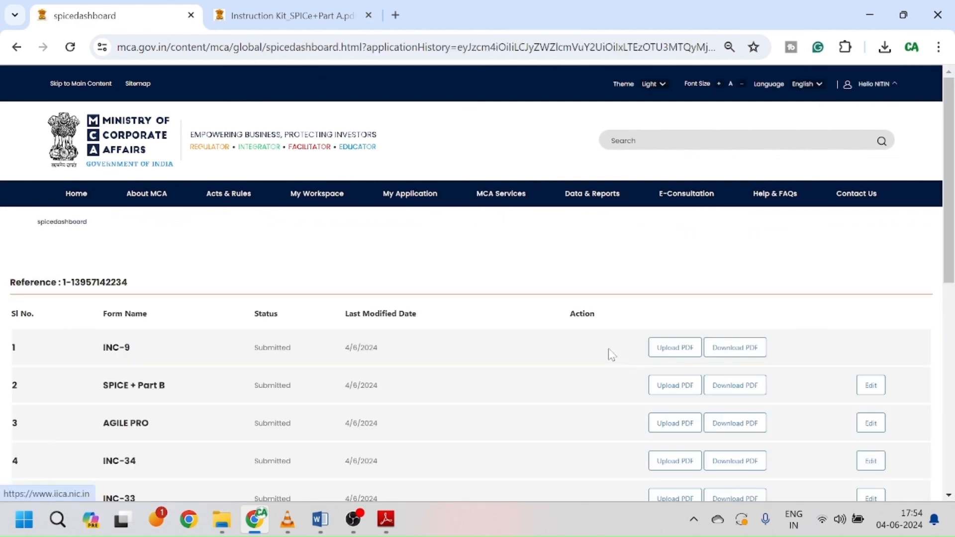
{"action": "scroll", "coordinate": [612, 354], "scroll_direction": "down", "scroll_amount": 1}
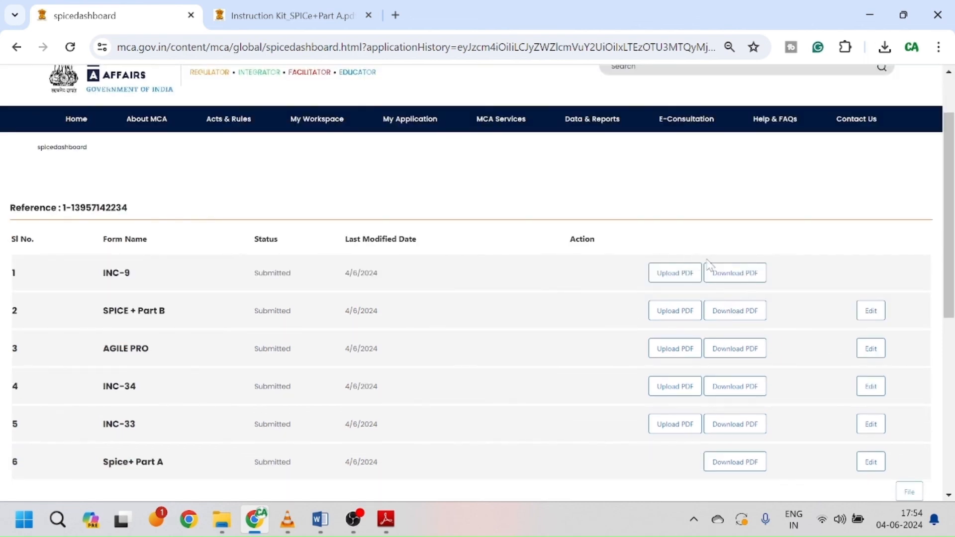
{"action": "scroll", "coordinate": [801, 277], "scroll_direction": "down", "scroll_amount": 1}
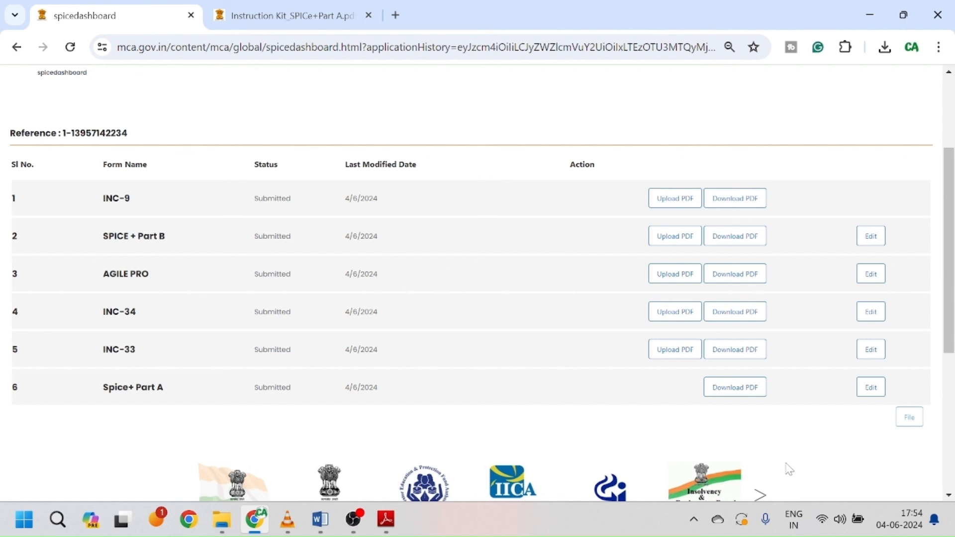
{"action": "scroll", "coordinate": [580, 436], "scroll_direction": "up", "scroll_amount": 2}
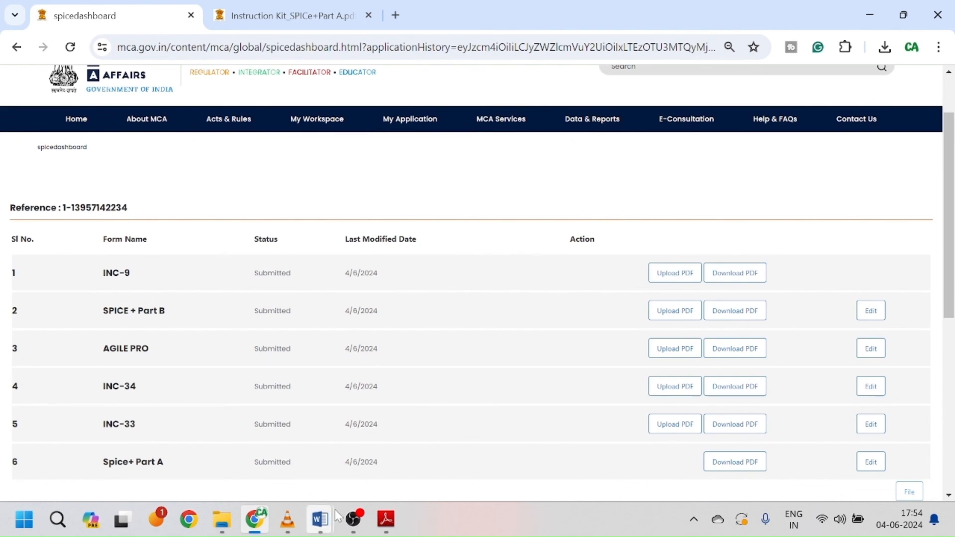
Step: Show the SPice1 Word notes at the 'Private Limited Company – Registration' heading and six-point topic list
{"action": "left_click", "coordinate": [320, 519]}
{"action": "left_click", "coordinate": [277, 452]}
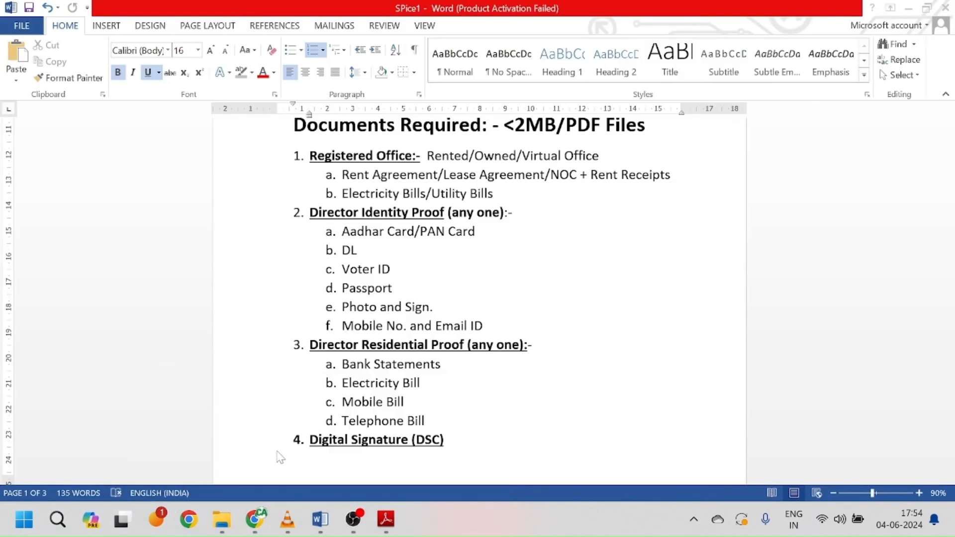
{"action": "scroll", "coordinate": [515, 241], "scroll_direction": "up", "scroll_amount": 6}
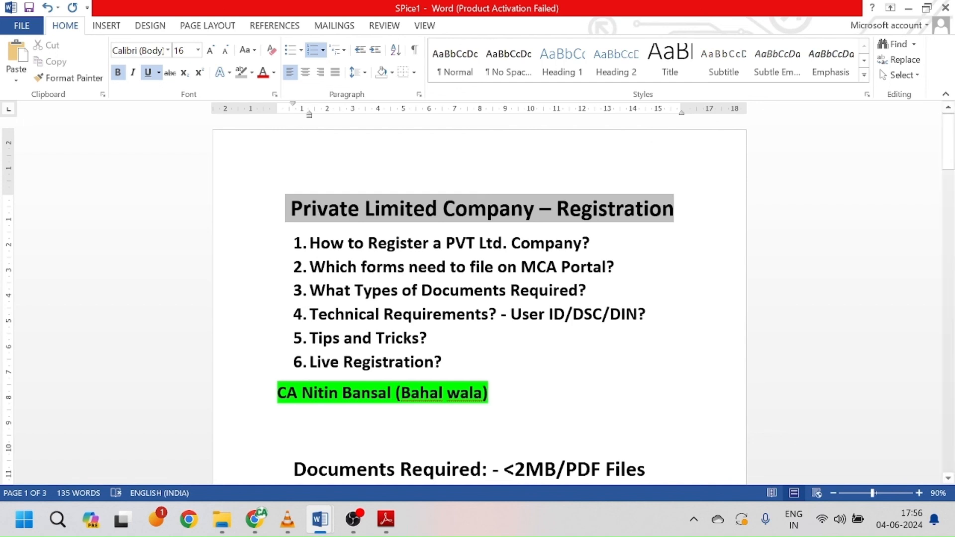
{"action": "left_click", "coordinate": [366, 527]}
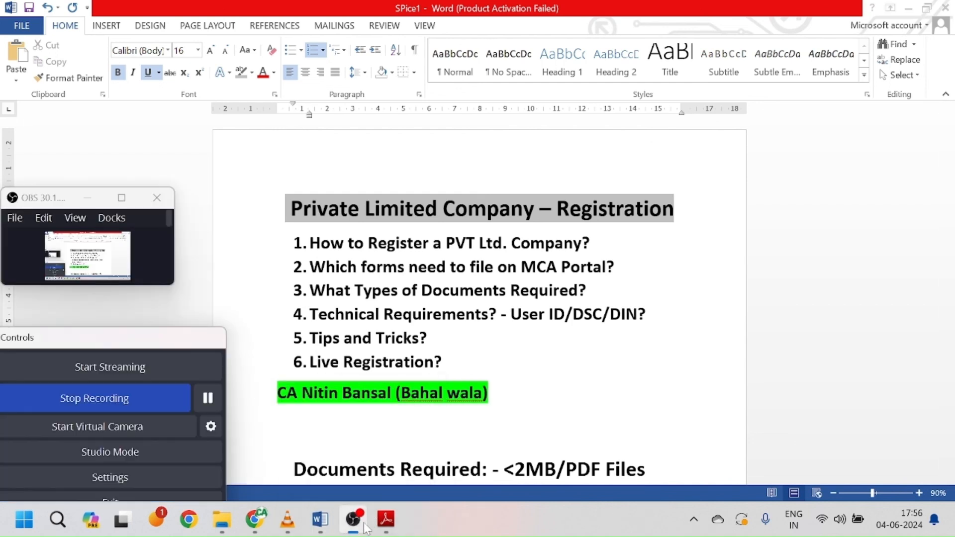